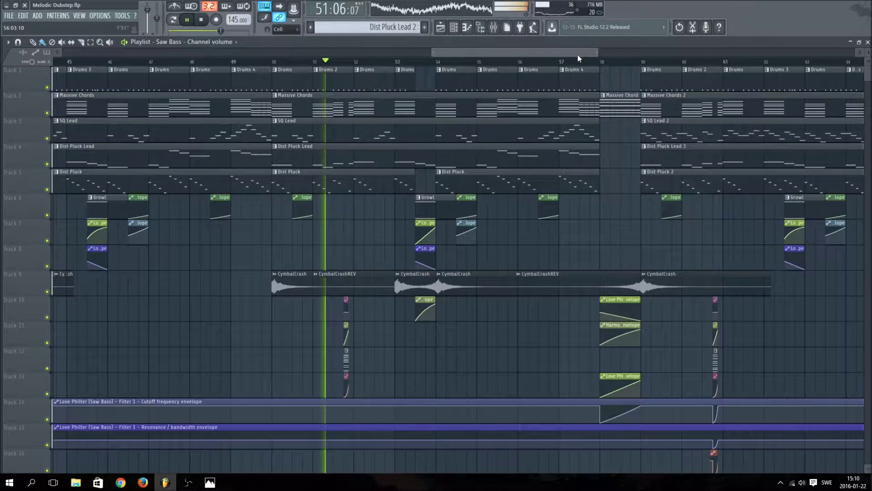
# - Play the arrangement through to its end, stop playback and look over the whole song in the playlist
pyautogui.moveTo(576, 55); pyautogui.dragTo(643, 53)
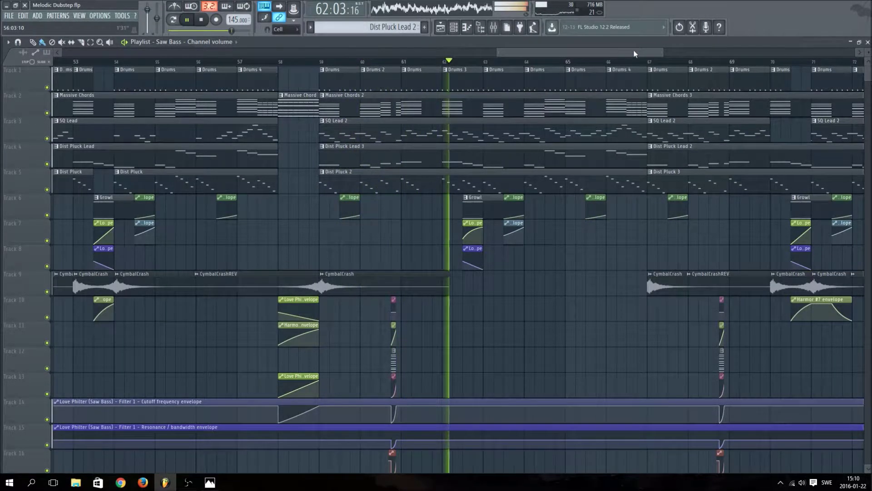
pyautogui.moveTo(634, 51); pyautogui.dragTo(670, 53)
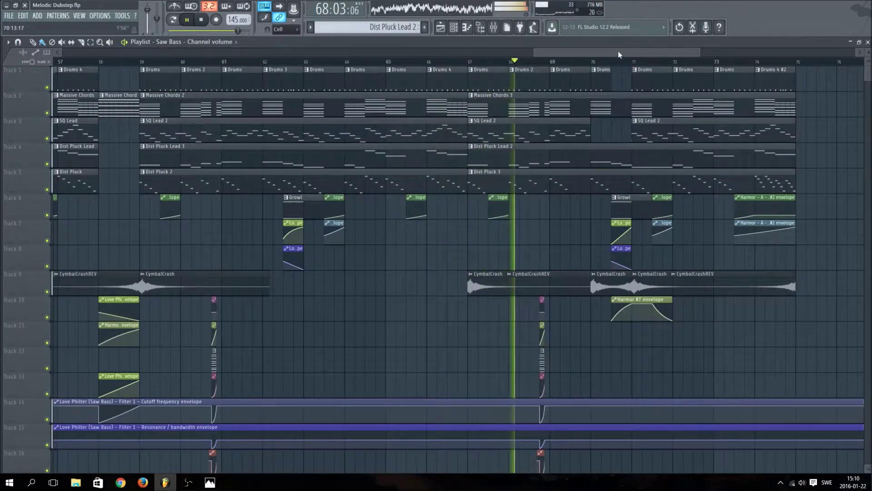
pyautogui.moveTo(617, 52); pyautogui.dragTo(649, 54)
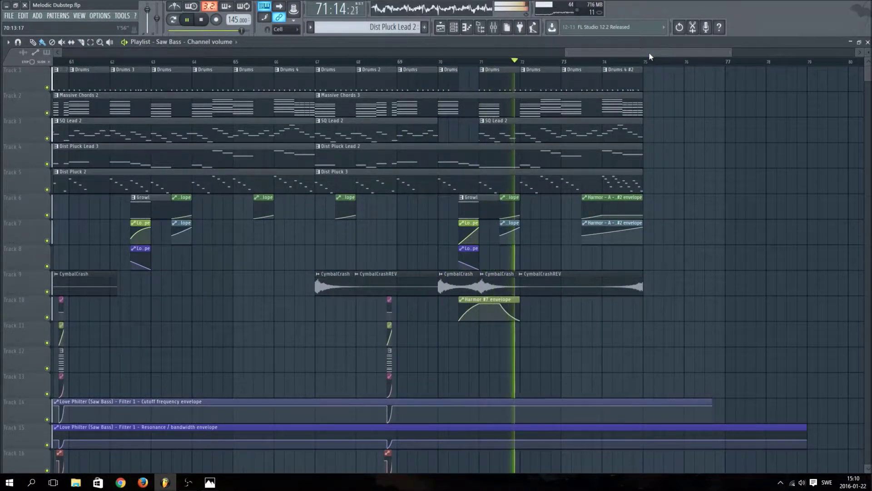
pyautogui.moveTo(649, 52); pyautogui.dragTo(672, 43)
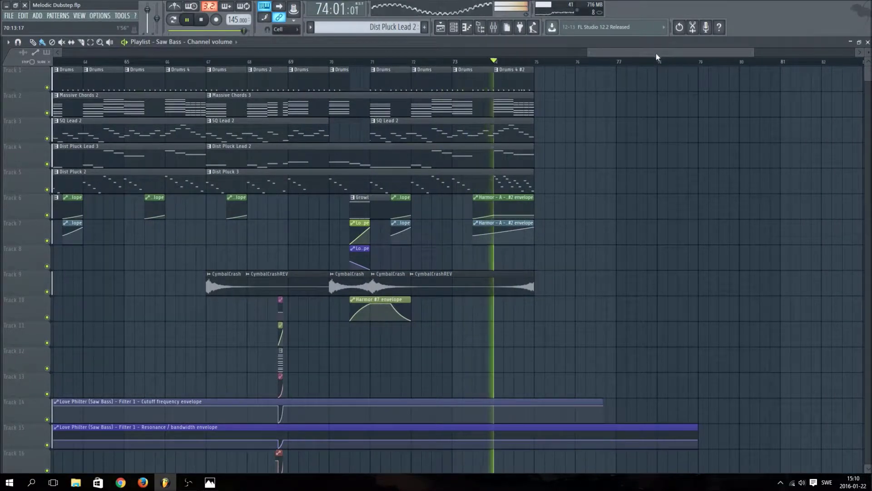
pyautogui.click(187, 19)
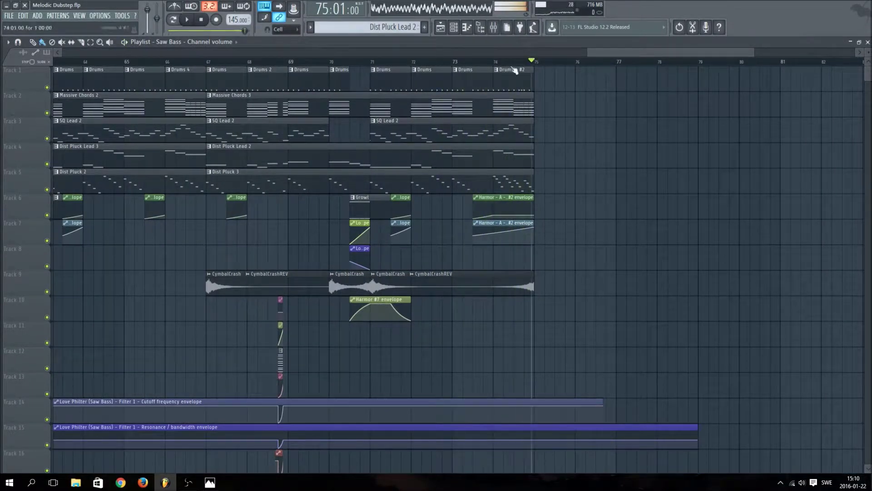
pyautogui.scroll(-1, 550, 67)
pyautogui.scroll(-3, 551, 67)
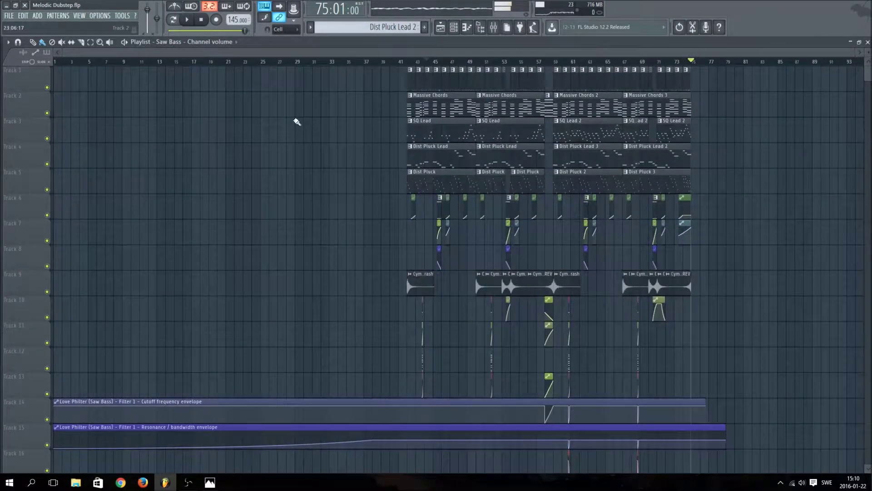
pyautogui.scroll(3, 386, 64)
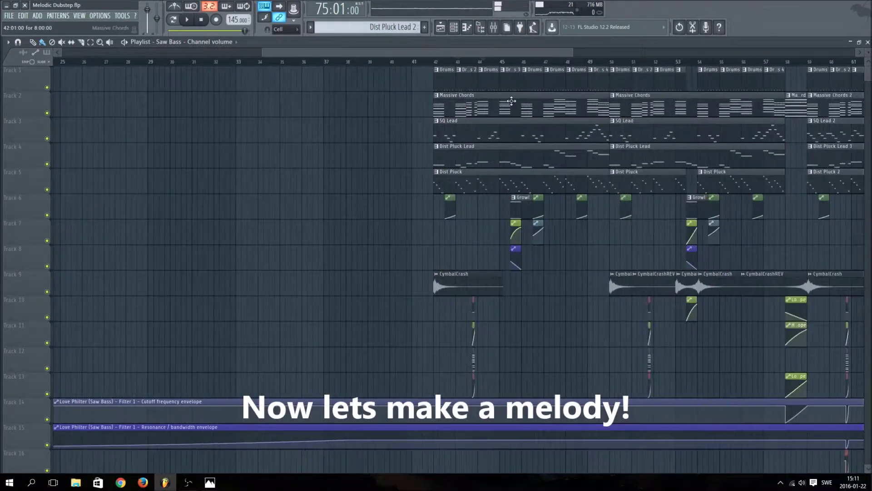
pyautogui.click(391, 28)
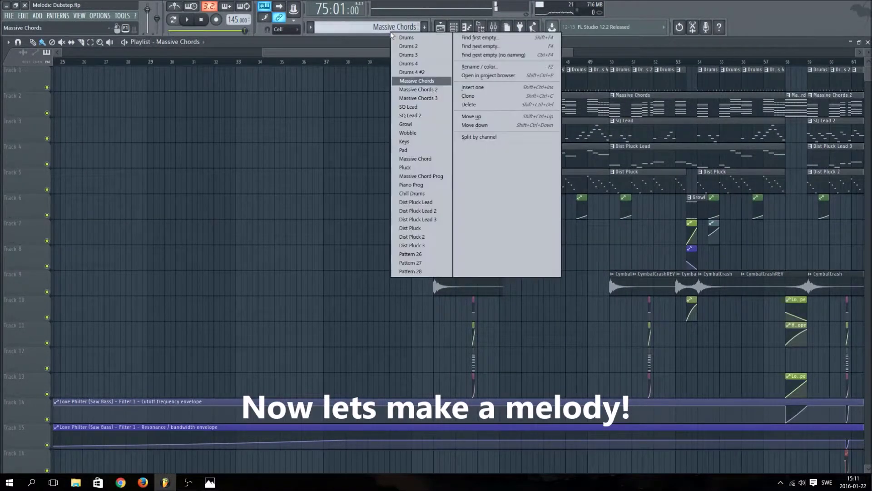
pyautogui.click(440, 160)
pyautogui.click(458, 30)
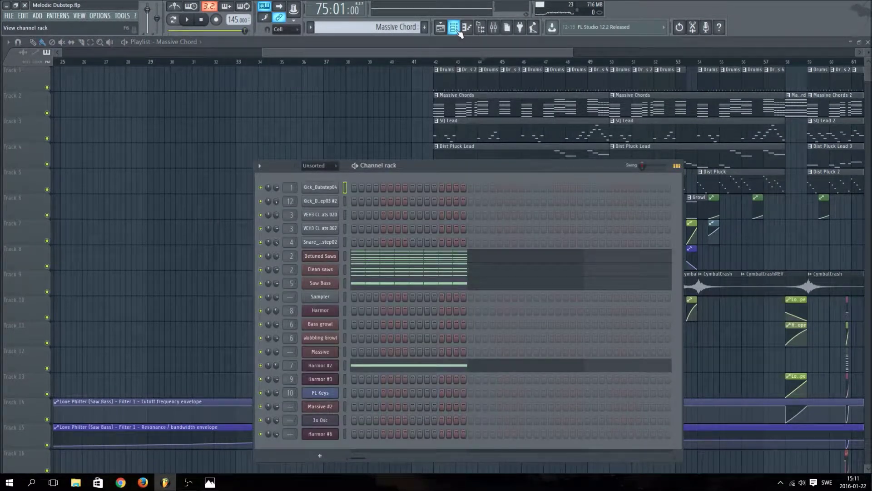
# - Make Massive Chords the active pattern, play it and open the Detuned Saws notes in the piano roll
pyautogui.click(470, 98)
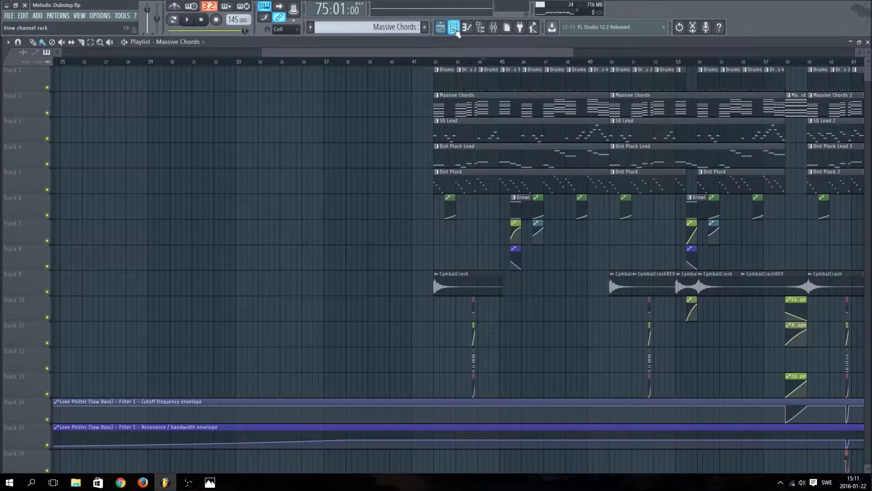
pyautogui.click(454, 29)
pyautogui.press('space')
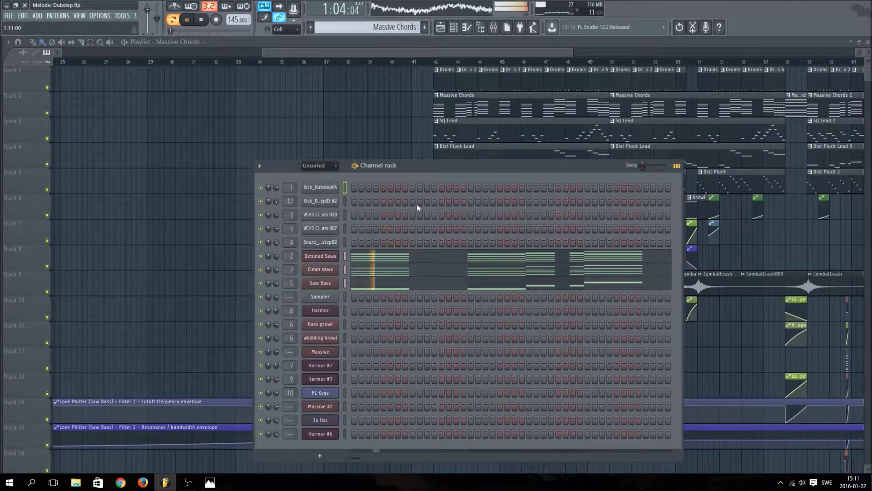
pyautogui.click(456, 256)
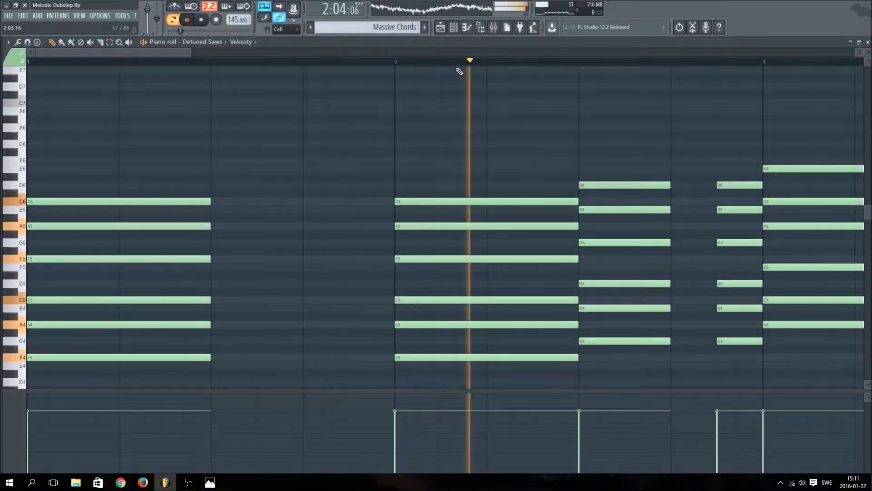
# - Select all Detuned Saws chord notes across the eight bars and copy them
pyautogui.scroll(-3, 463, 67)
pyautogui.scroll(-1, 463, 67)
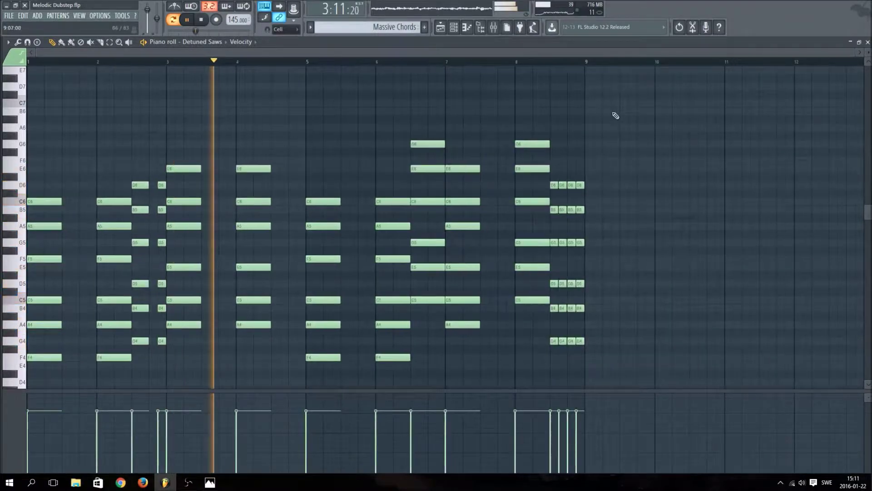
pyautogui.moveTo(610, 83); pyautogui.dragTo(37, 384)
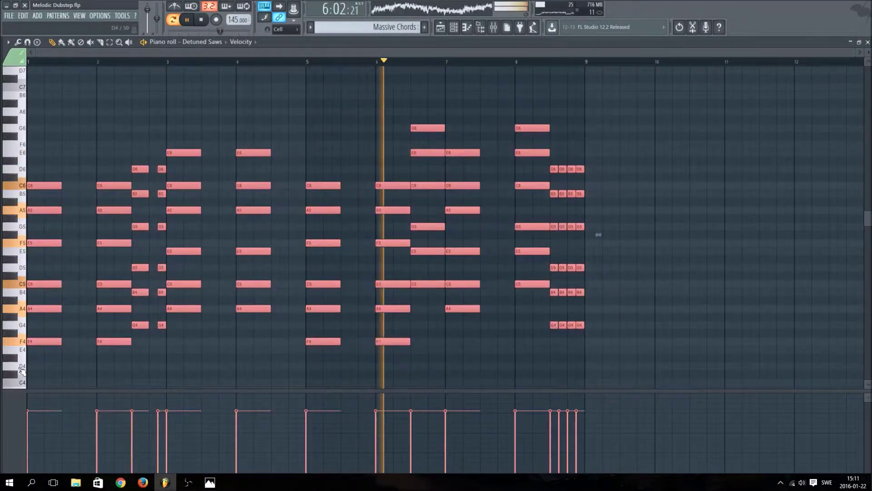
# - Create a new empty pattern, pause playback and show the channel rack
pyautogui.click(424, 27)
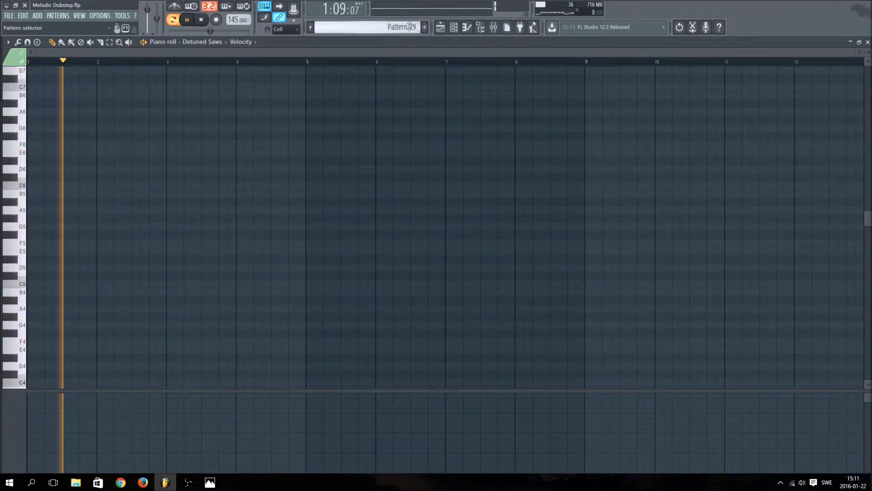
pyautogui.click(443, 25)
pyautogui.click(443, 31)
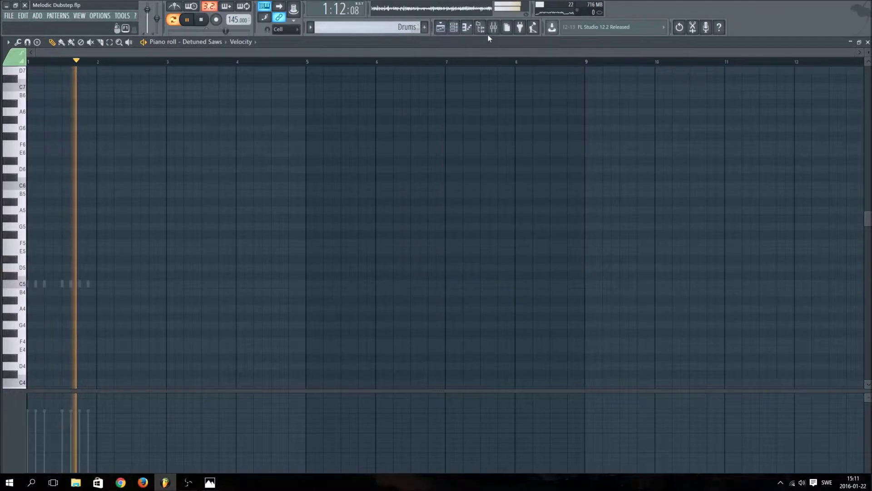
pyautogui.click(453, 27)
pyautogui.click(187, 20)
pyautogui.click(413, 26)
pyautogui.click(426, 29)
pyautogui.click(426, 29)
pyautogui.press('Return')
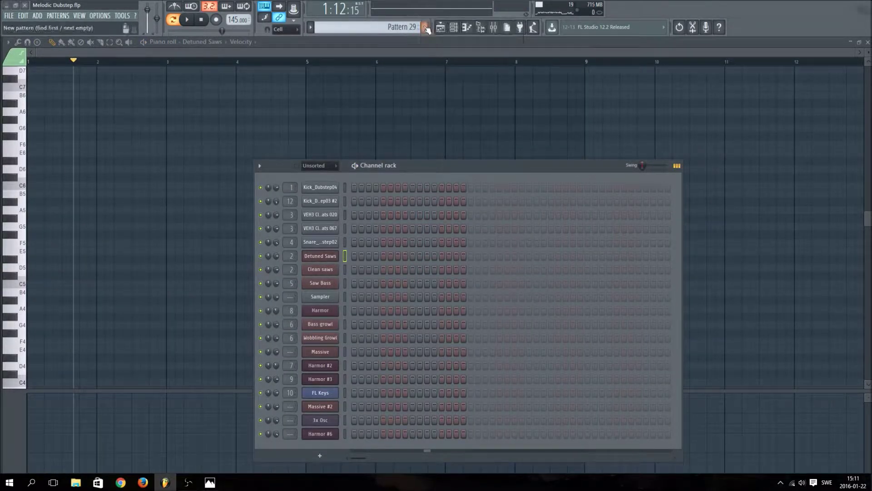
# - Add a Patcher channel and load its Pad preset, which combines Sytrus and PoiZone
pyautogui.click(38, 16)
pyautogui.moveTo(81, 25)
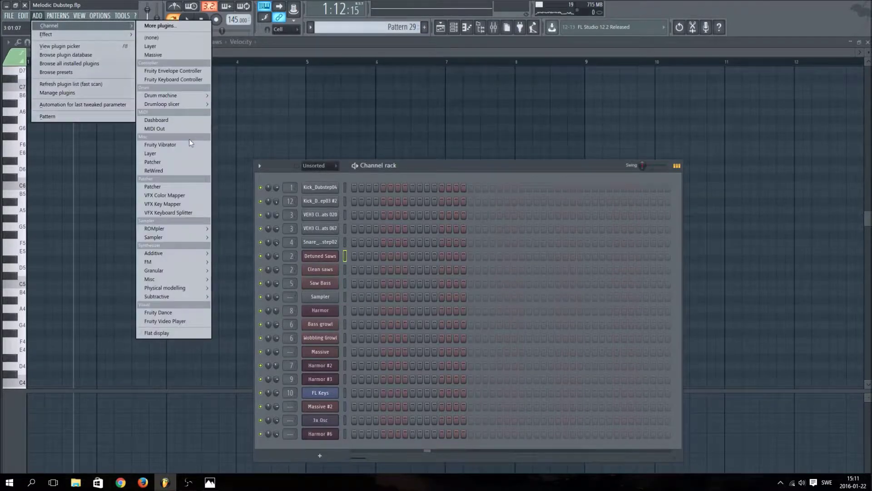
pyautogui.click(167, 187)
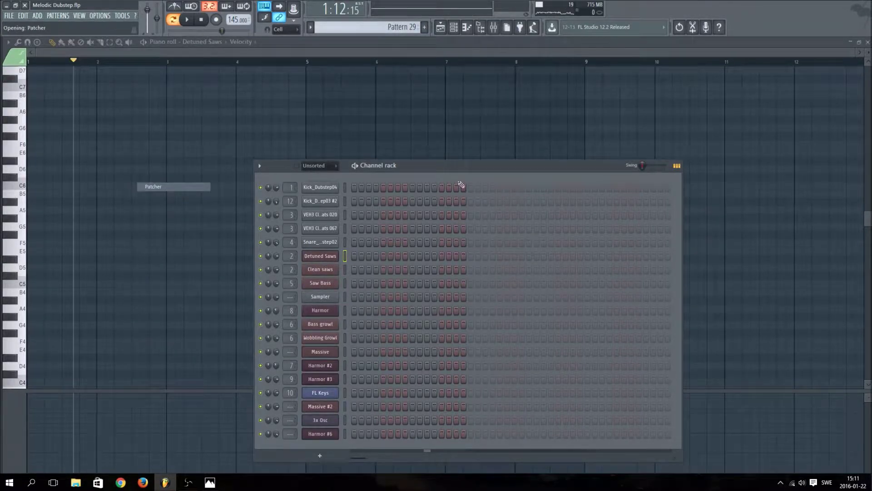
pyautogui.click(68, 132)
pyautogui.moveTo(91, 167)
pyautogui.click(178, 162)
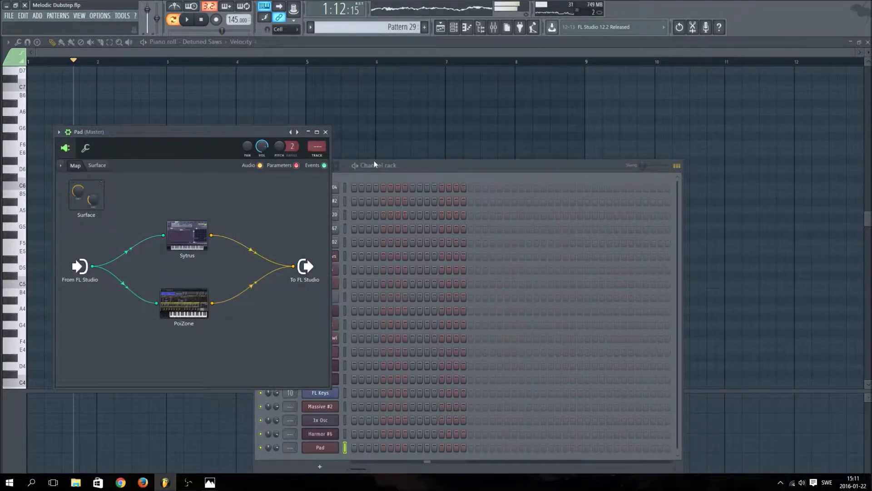
# - Open the Pad channel in the piano roll, paste the copied chords and start playback
pyautogui.click(410, 165)
pyautogui.moveTo(409, 165); pyautogui.dragTo(439, 113)
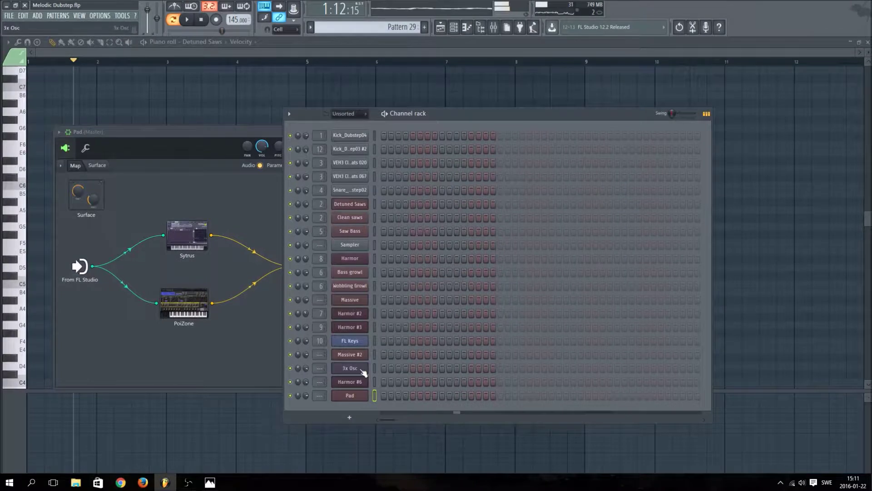
pyautogui.rightClick(362, 403)
pyautogui.click(382, 392)
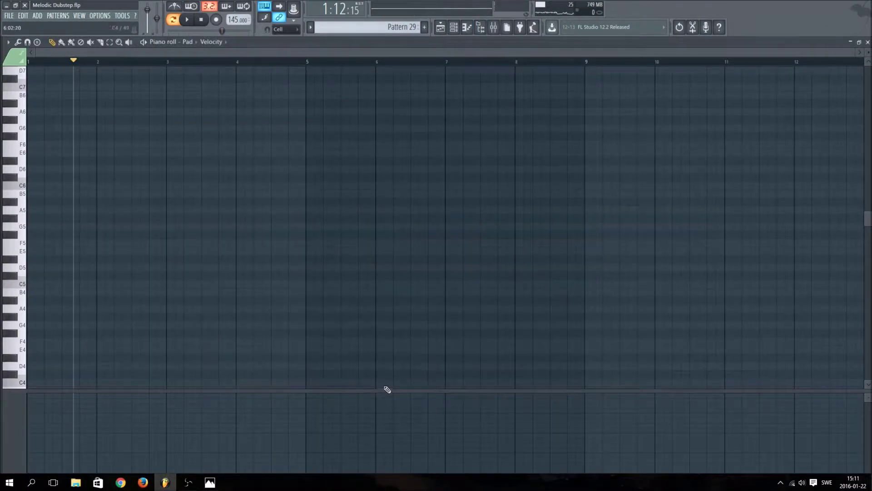
pyautogui.hotkey('ctrl', 'v')
pyautogui.press('space')
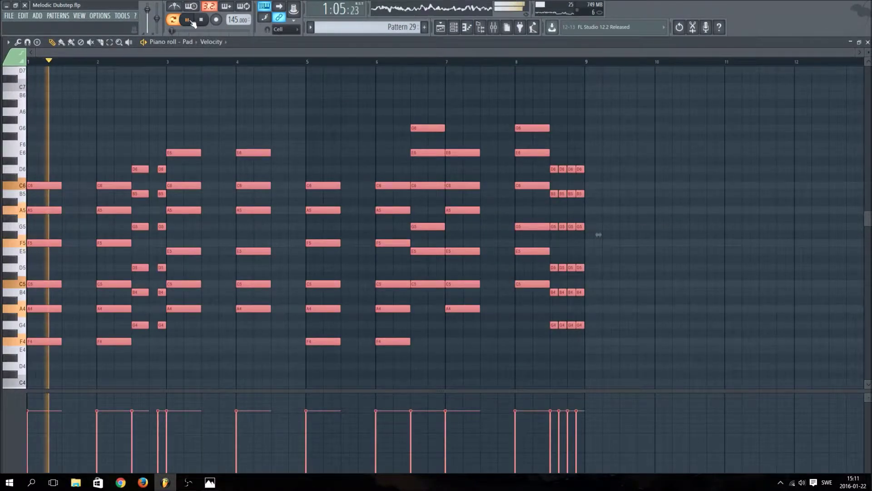
# - Delete the short repeated chord at the end of bar 2 and lengthen the preceding chord to the start of bar 3
pyautogui.rightClick(163, 168)
pyautogui.rightClick(162, 226)
pyautogui.rightClick(161, 267)
pyautogui.rightClick(161, 292)
pyautogui.rightClick(162, 325)
pyautogui.moveTo(144, 151); pyautogui.dragTo(146, 328)
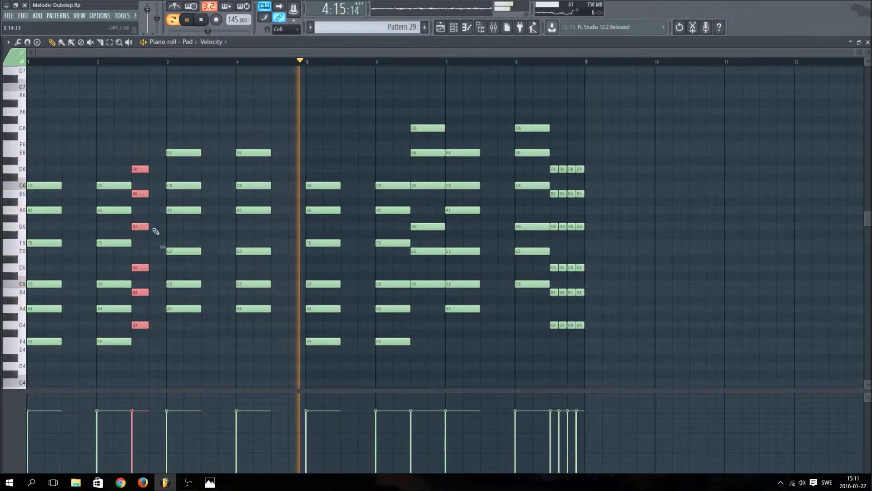
pyautogui.moveTo(148, 169); pyautogui.dragTo(166, 169)
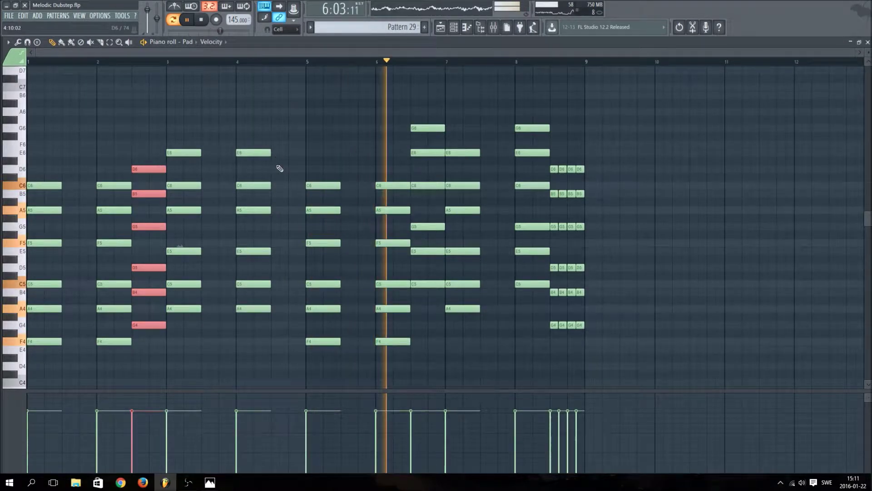
# - Draw a half-bar chord of D6, B5, G5, D5, B4 and G4 in the second half of bar 4
pyautogui.click(278, 169)
pyautogui.click(278, 193)
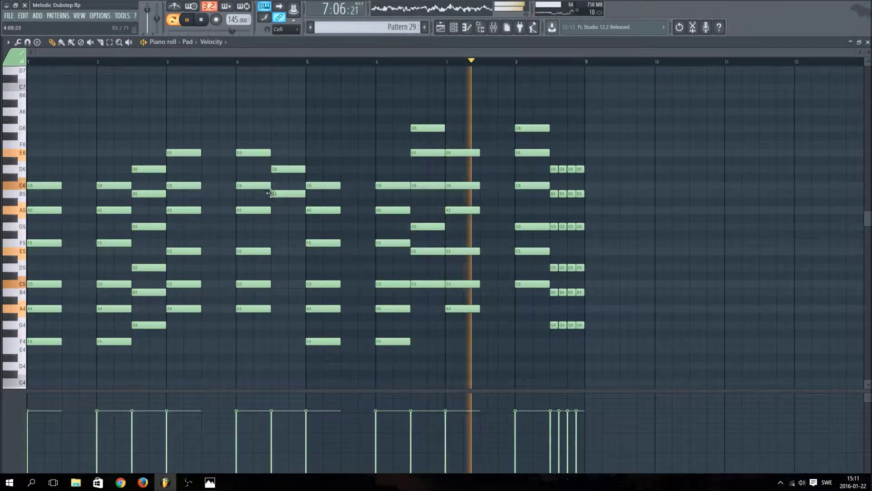
pyautogui.click(269, 226)
pyautogui.click(278, 267)
pyautogui.click(278, 292)
pyautogui.click(278, 325)
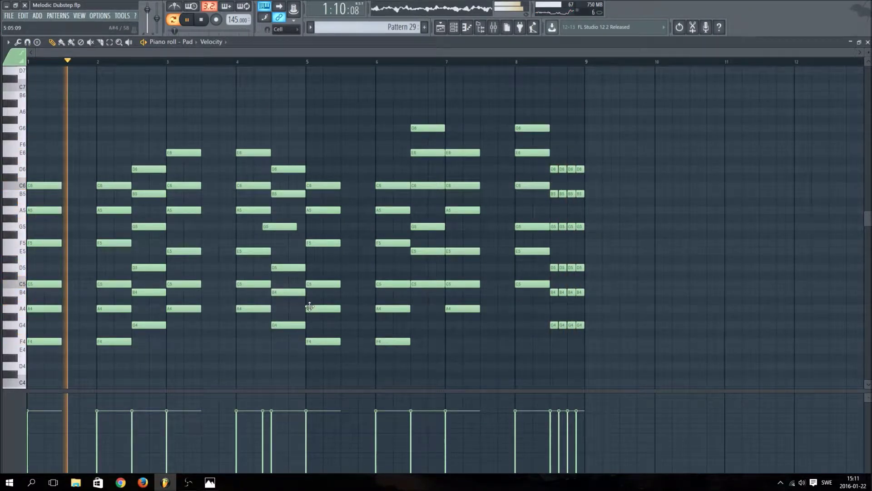
# - Delete all the short repeated chord notes in the second half of bar 8, from D6 down to G4
pyautogui.rightClick(580, 169)
pyautogui.rightClick(571, 169)
pyautogui.rightClick(563, 169)
pyautogui.rightClick(553, 169)
pyautogui.rightClick(571, 194)
pyautogui.rightClick(580, 194)
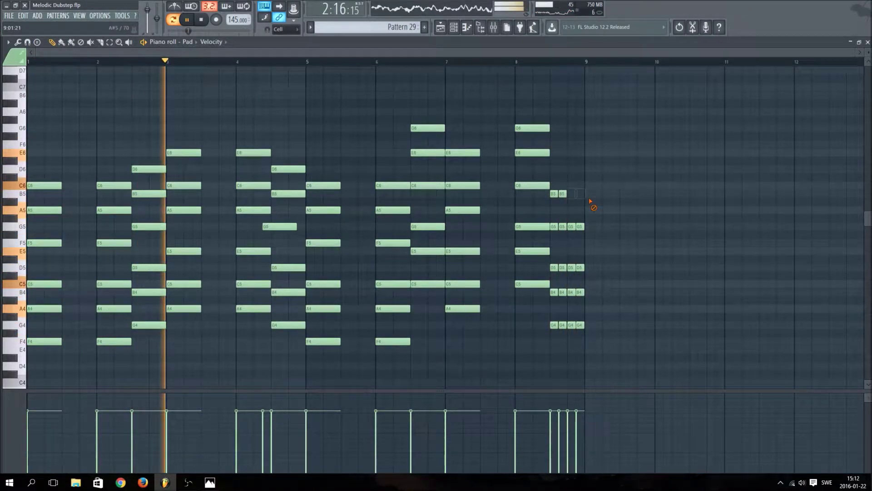
pyautogui.rightClick(562, 193)
pyautogui.rightClick(554, 194)
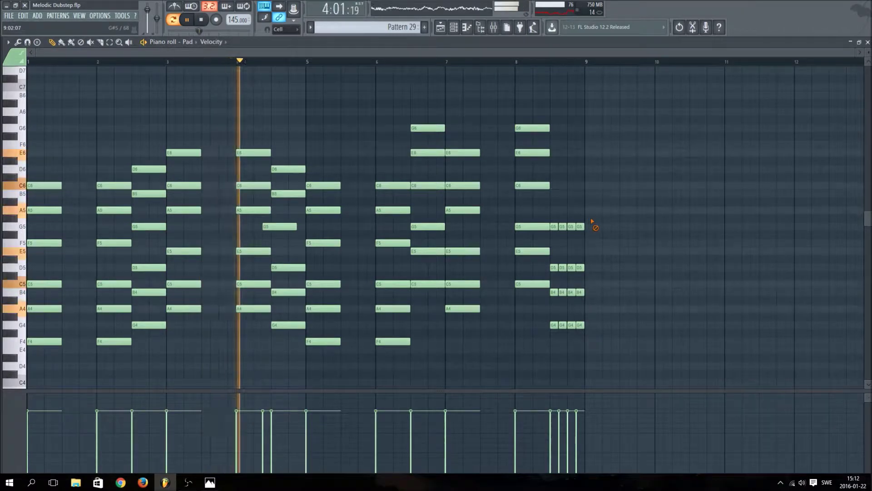
pyautogui.rightClick(580, 226)
pyautogui.rightClick(571, 227)
pyautogui.rightClick(563, 226)
pyautogui.rightClick(553, 226)
pyautogui.rightClick(580, 267)
pyautogui.rightClick(571, 267)
pyautogui.rightClick(562, 268)
pyautogui.rightClick(554, 267)
pyautogui.rightClick(571, 292)
pyautogui.rightClick(563, 292)
pyautogui.rightClick(553, 292)
pyautogui.rightClick(579, 292)
pyautogui.rightClick(580, 324)
pyautogui.rightClick(571, 325)
pyautogui.rightClick(563, 324)
pyautogui.rightClick(554, 325)
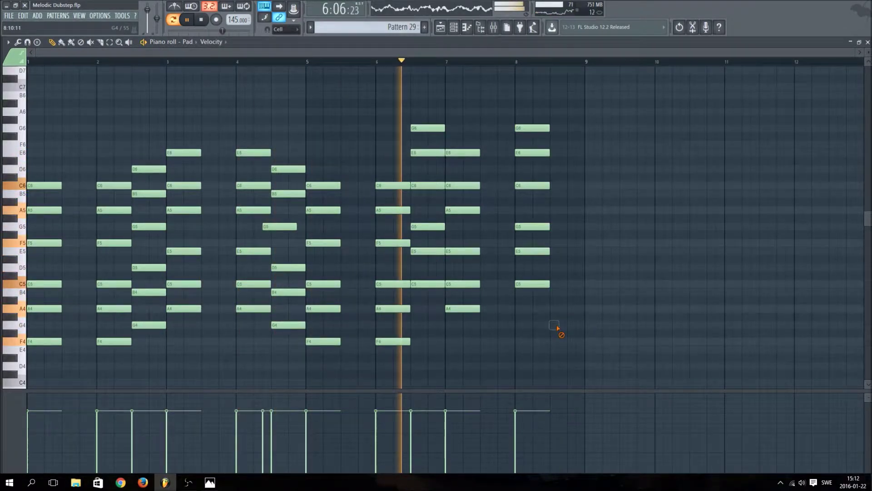
# - With playback stopped, draw a half-bar D6, B5, G5, D5, B4, G4 chord ending bar 8 and align bar 4's late G5 with its chord
pyautogui.click(188, 19)
pyautogui.moveTo(585, 147); pyautogui.dragTo(557, 191)
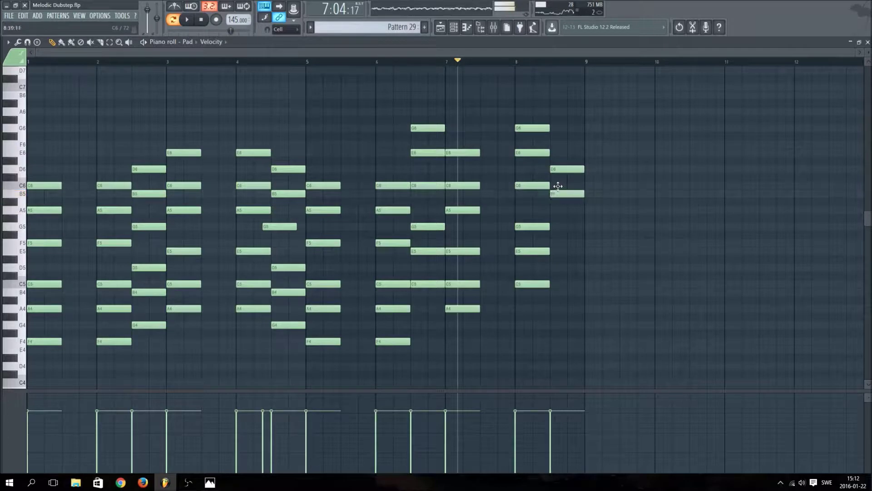
pyautogui.moveTo(287, 227); pyautogui.dragTo(287, 227)
pyautogui.click(563, 218)
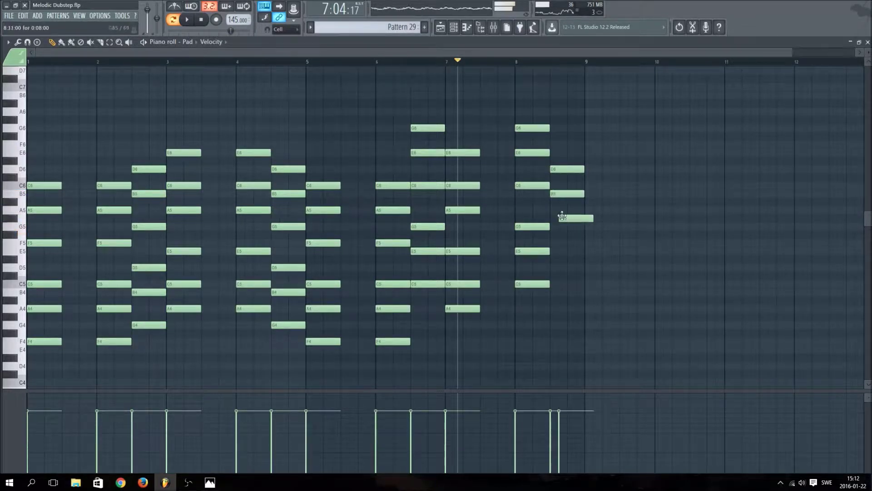
pyautogui.moveTo(573, 219); pyautogui.dragTo(565, 227)
pyautogui.click(555, 268)
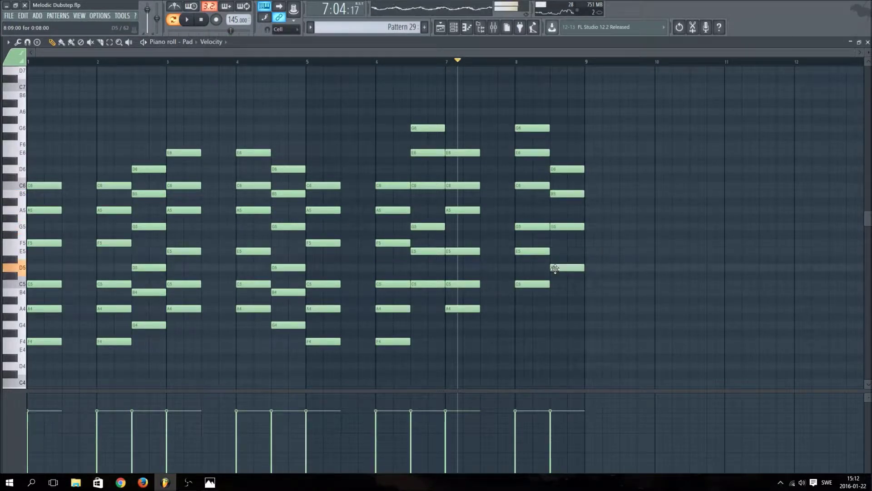
pyautogui.click(551, 293)
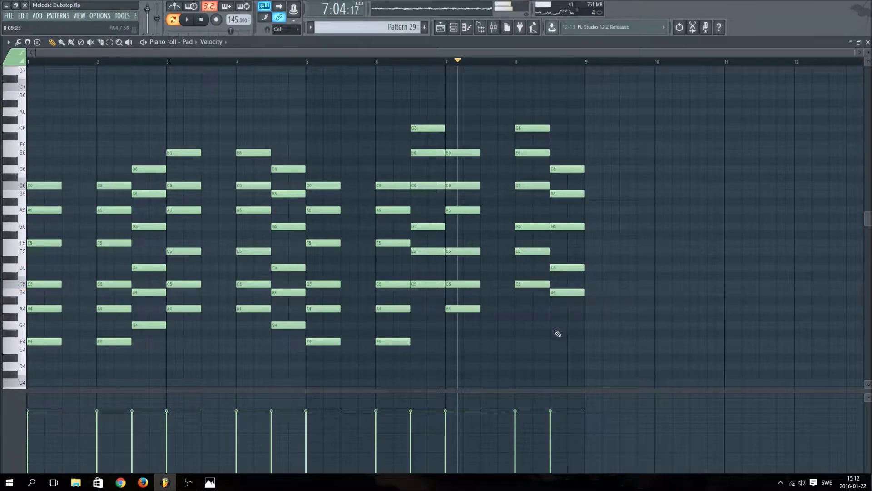
pyautogui.click(553, 325)
pyautogui.click(200, 19)
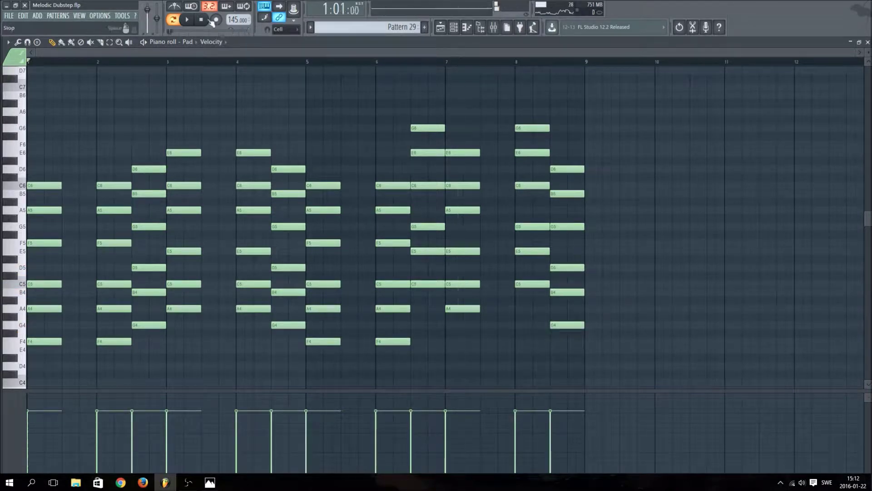
# - Play back the pad chord progression in the current pattern
pyautogui.press('space')
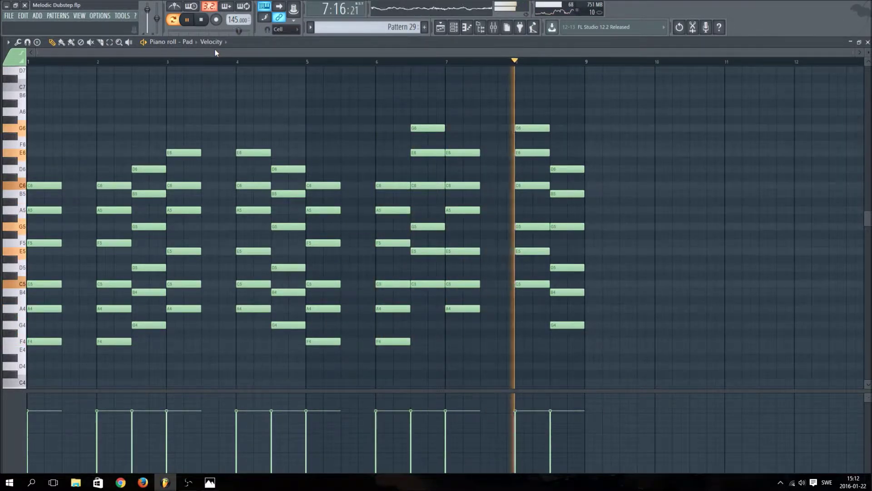
pyautogui.press('space')
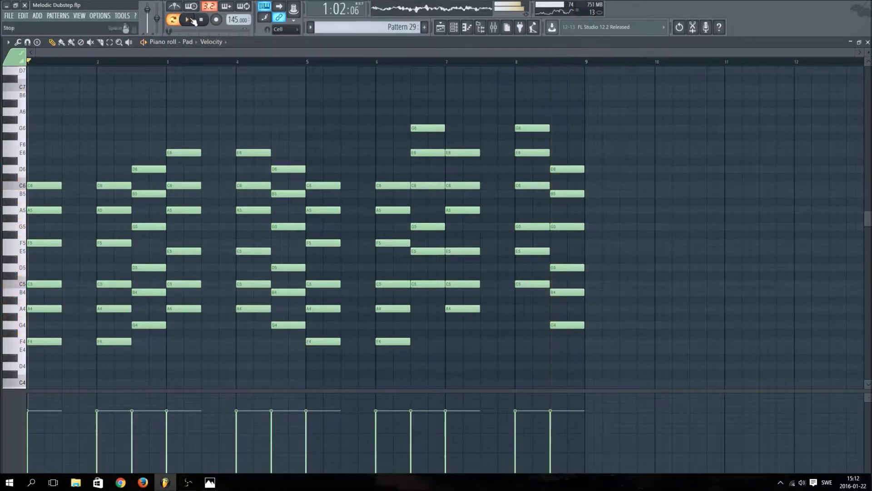
# - Add a new Harmor channel to the channel rack for the melody lead
pyautogui.click(455, 29)
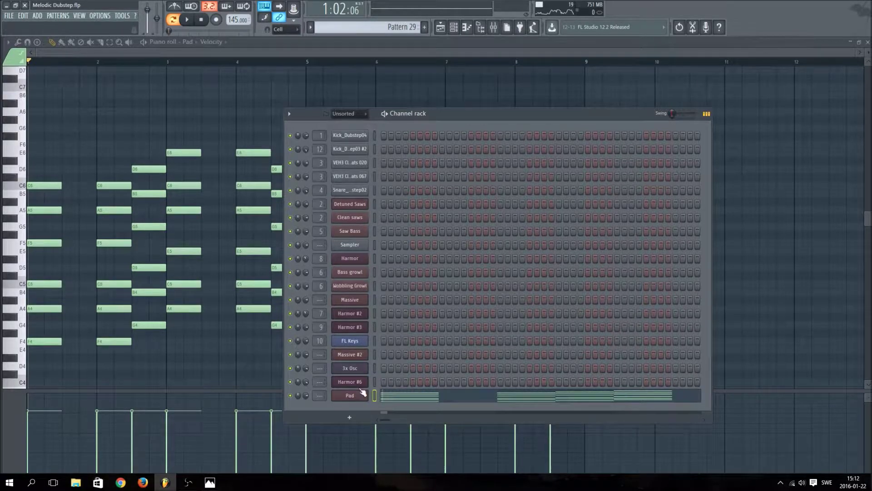
pyautogui.click(38, 17)
pyautogui.moveTo(118, 27)
pyautogui.moveTo(168, 252)
pyautogui.click(231, 268)
pyautogui.click(299, 466)
# - Set the new Harmor's pitch frequency multiplier to 2 and audition the sound on several notes
pyautogui.moveTo(334, 167); pyautogui.dragTo(337, 93)
pyautogui.moveTo(345, 384); pyautogui.dragTo(253, 395)
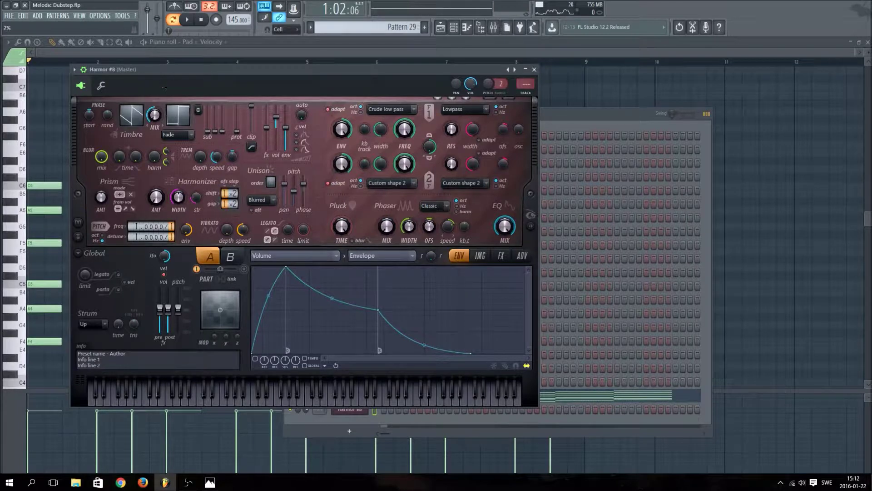
pyautogui.click(337, 398)
pyautogui.click(284, 399)
pyautogui.click(299, 386)
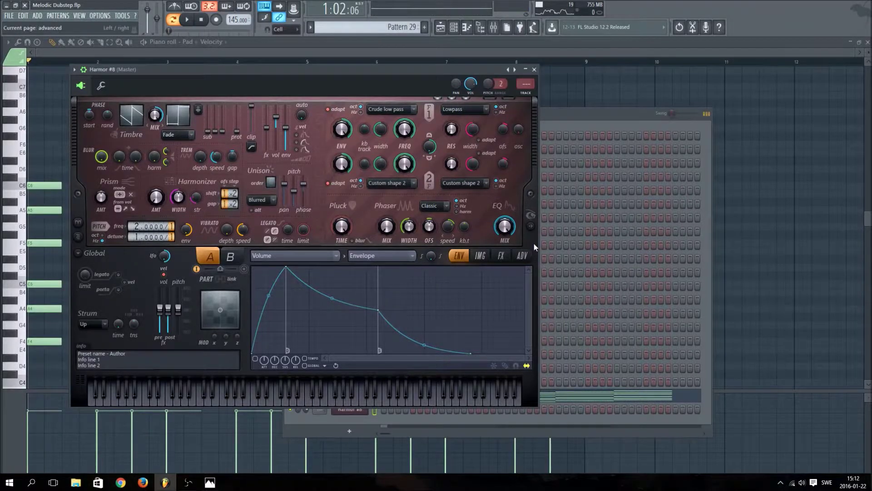
# - Enable reverb in Harmor's effects, audition a few notes and set the compression to Warming
pyautogui.click(501, 255)
pyautogui.click(359, 359)
pyautogui.click(326, 398)
pyautogui.click(282, 398)
pyautogui.click(263, 398)
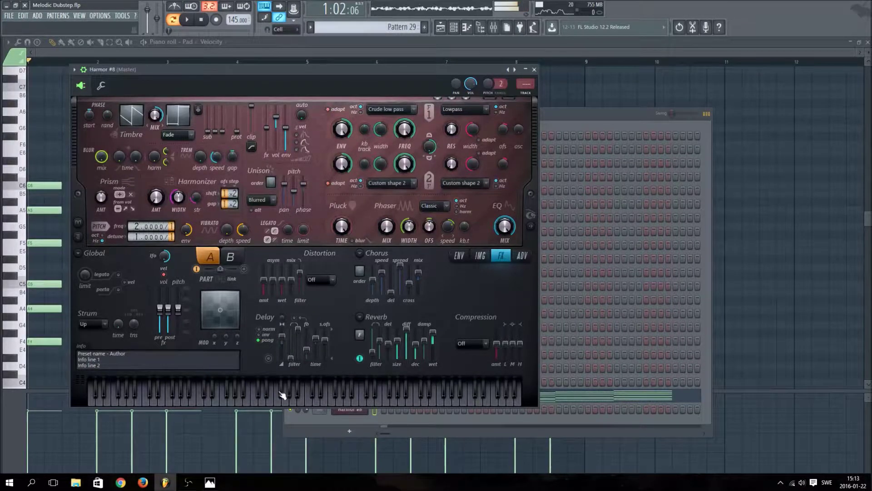
pyautogui.click(474, 347)
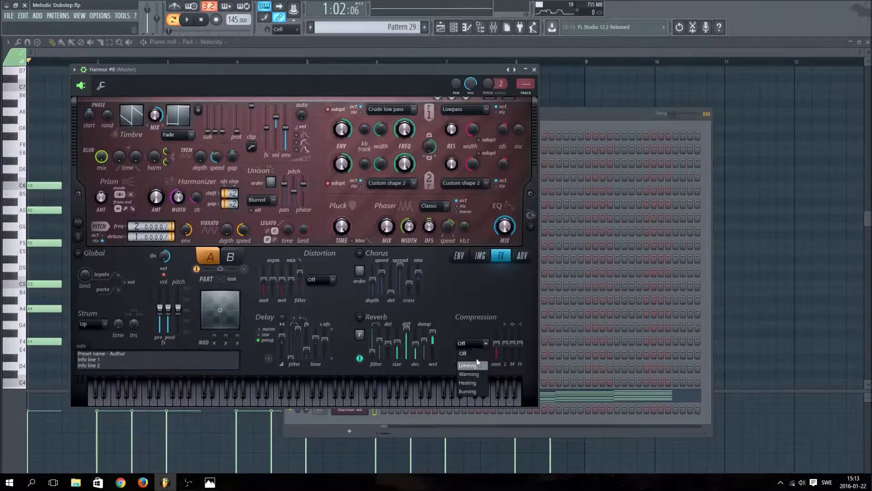
pyautogui.click(473, 370)
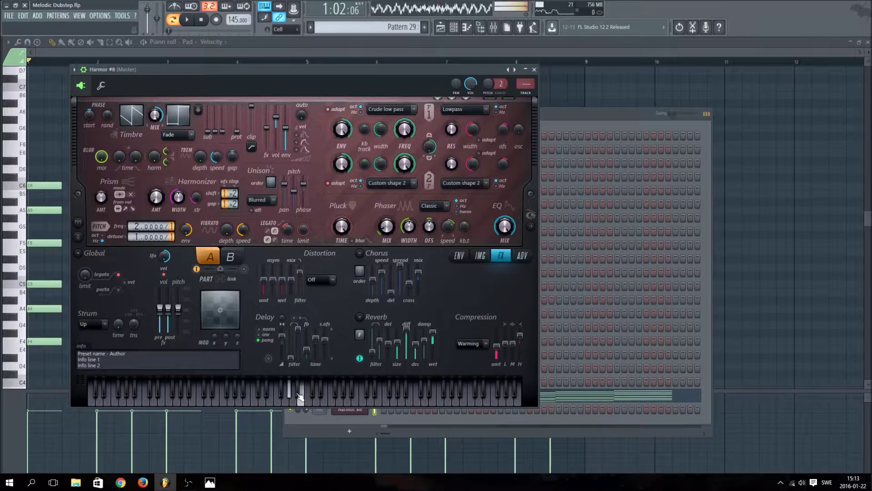
# - Write bar 1 of the melody in Harmor #8's piano roll: a half-bar C5, a quarter-bar A4 and a quarter-bar F4
pyautogui.click(566, 127)
pyautogui.rightClick(349, 411)
pyautogui.click(382, 391)
pyautogui.click(40, 186)
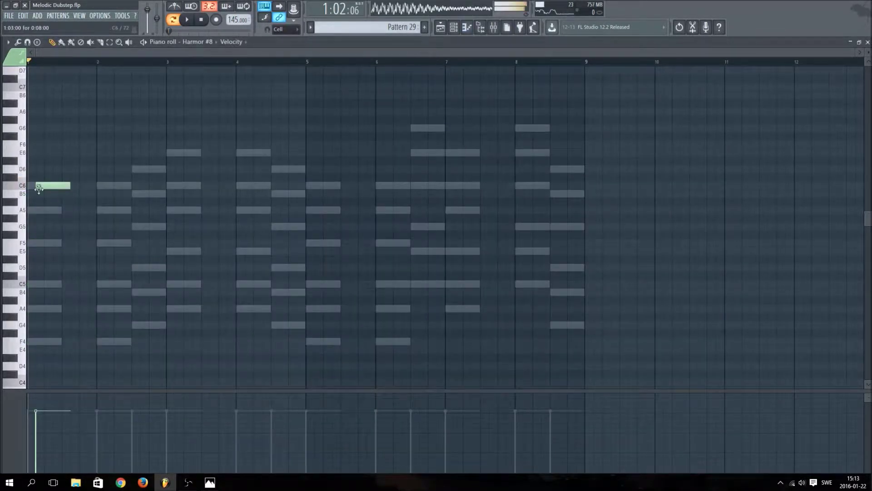
pyautogui.moveTo(53, 184); pyautogui.dragTo(63, 308)
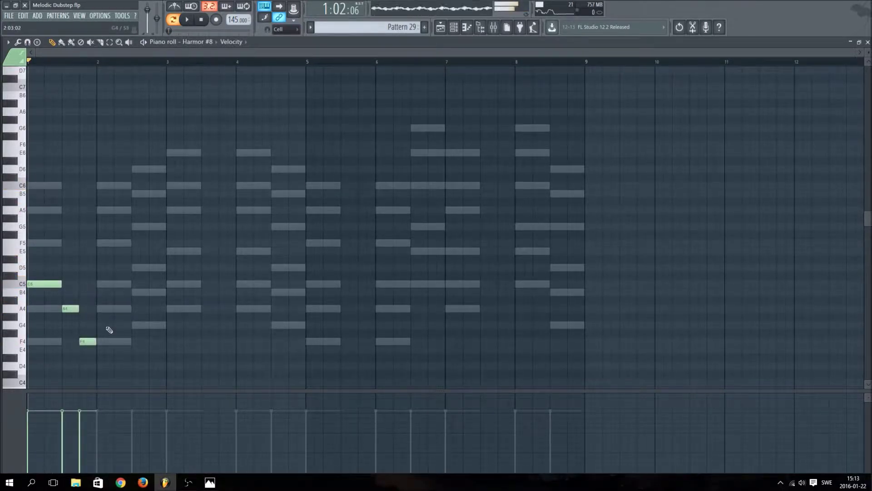
# - Draw the melody through bars 2 to 6, from C5, A4 and two D5 notes to a closing G6 and E6
pyautogui.click(101, 285)
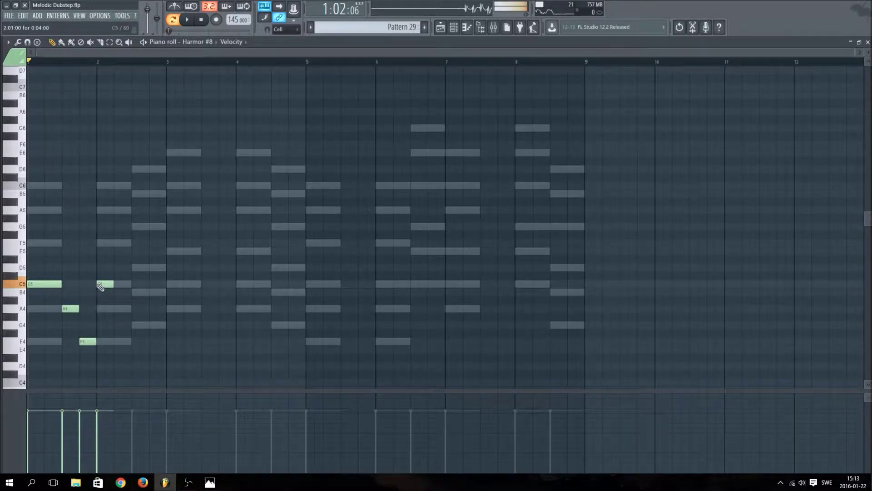
pyautogui.click(135, 269)
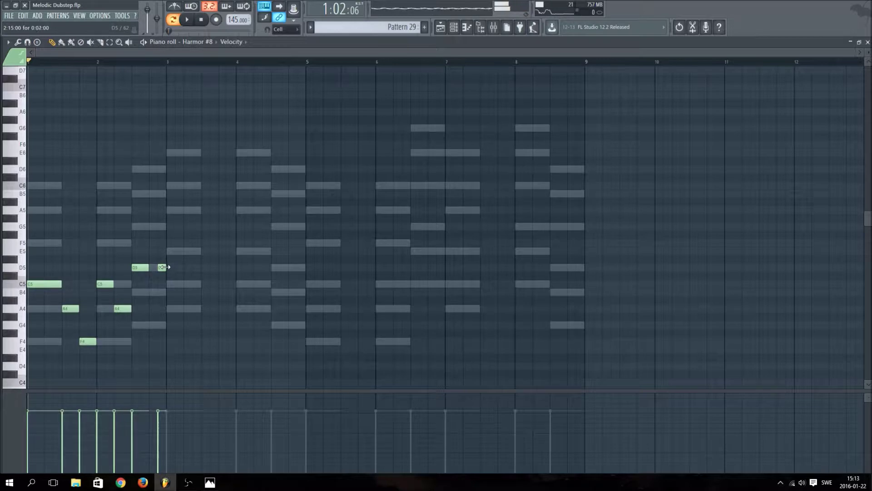
pyautogui.click(168, 252)
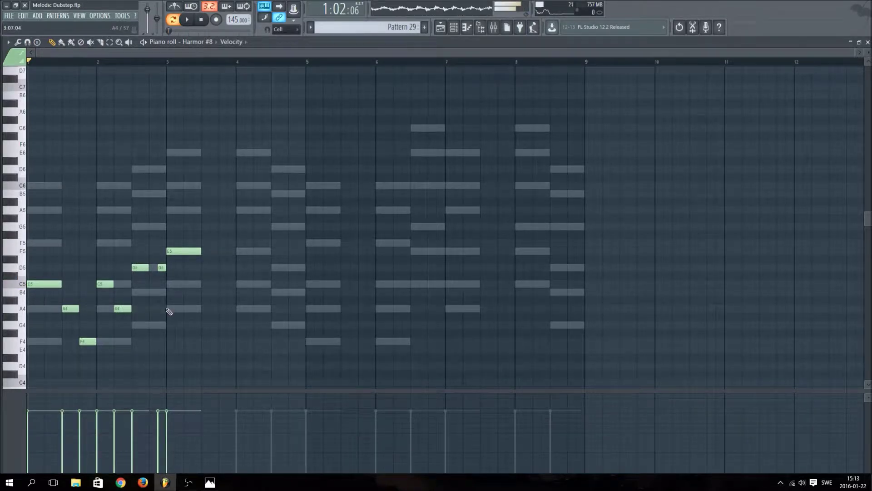
pyautogui.moveTo(217, 209); pyautogui.dragTo(226, 210)
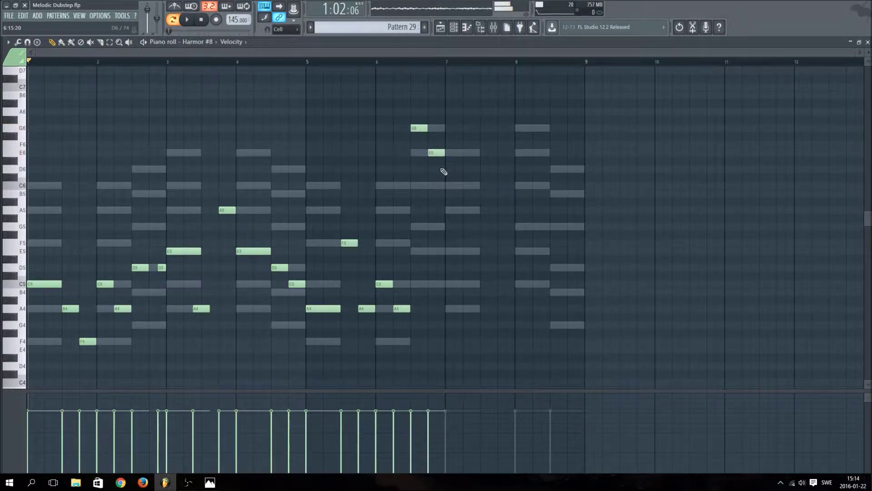
# - Complete the melody with C6, A5, short C6 and short E6 in bar 7, and G6, E6 and half-bar D6 in bar 8
pyautogui.click(452, 186)
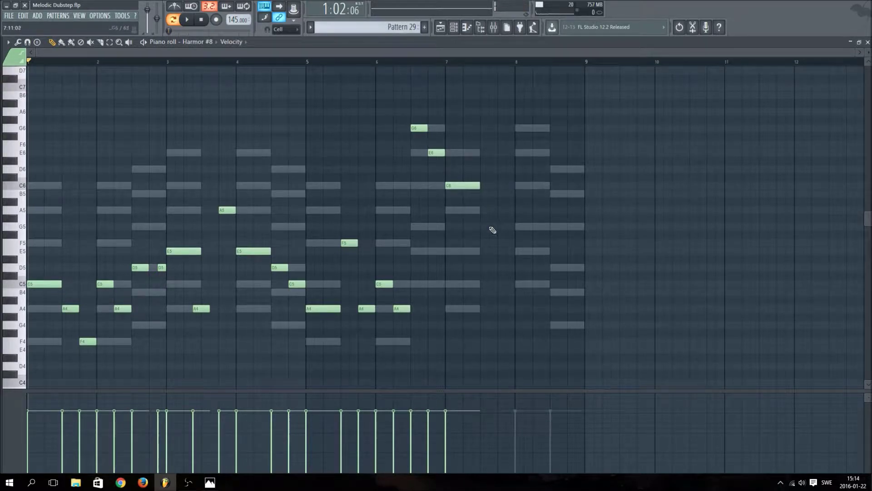
pyautogui.click(483, 210)
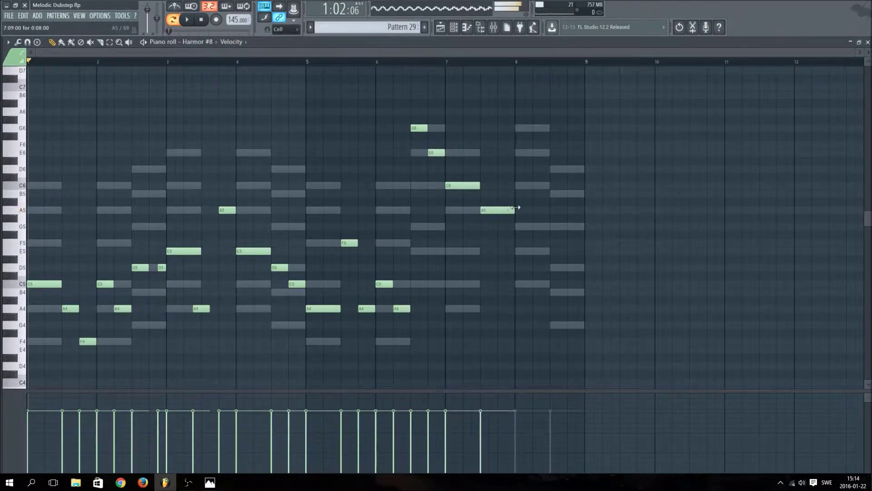
pyautogui.click(506, 185)
pyautogui.click(511, 152)
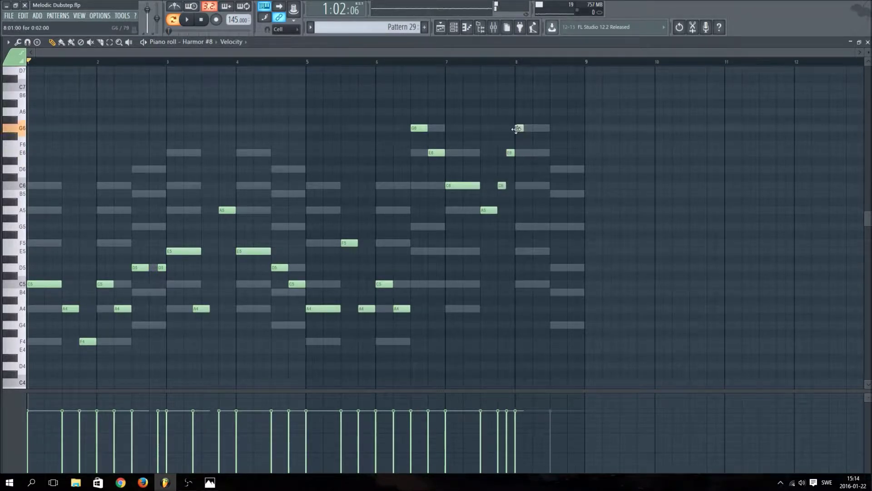
pyautogui.click(536, 152)
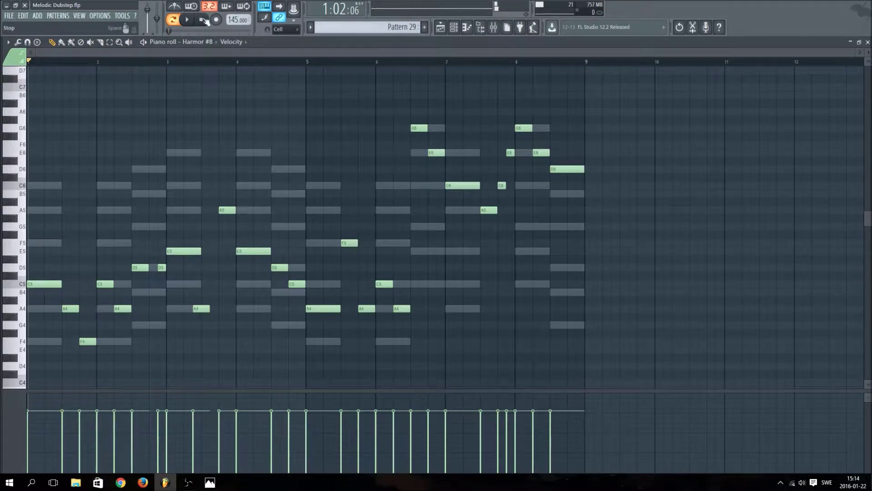
# - Play the melody and move bar 3's A4 slightly later to start right at mid-bar
pyautogui.click(193, 24)
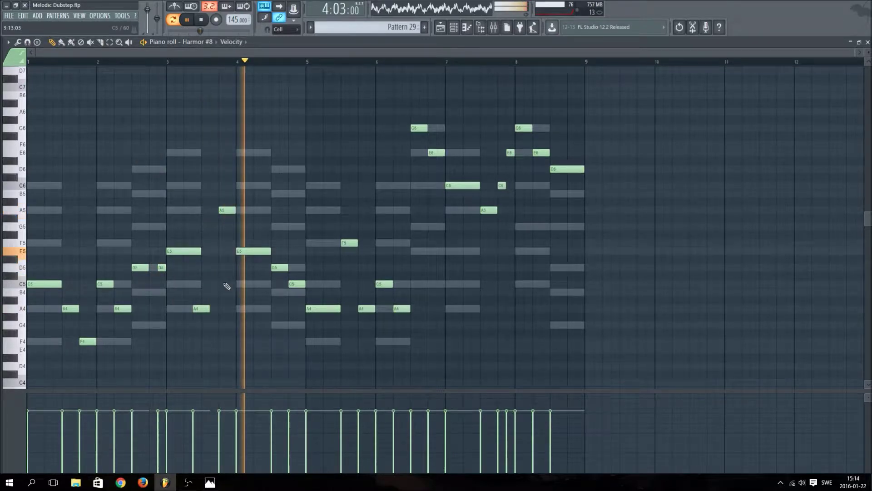
pyautogui.moveTo(196, 303); pyautogui.dragTo(213, 305)
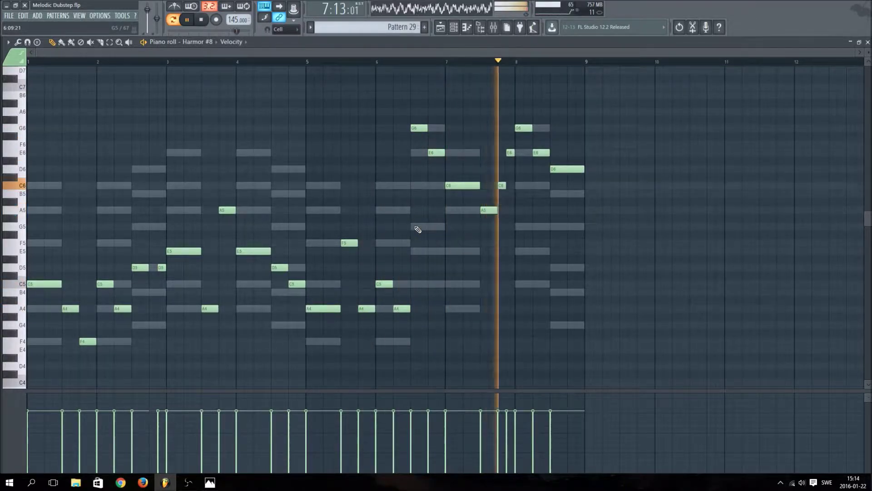
pyautogui.press('space')
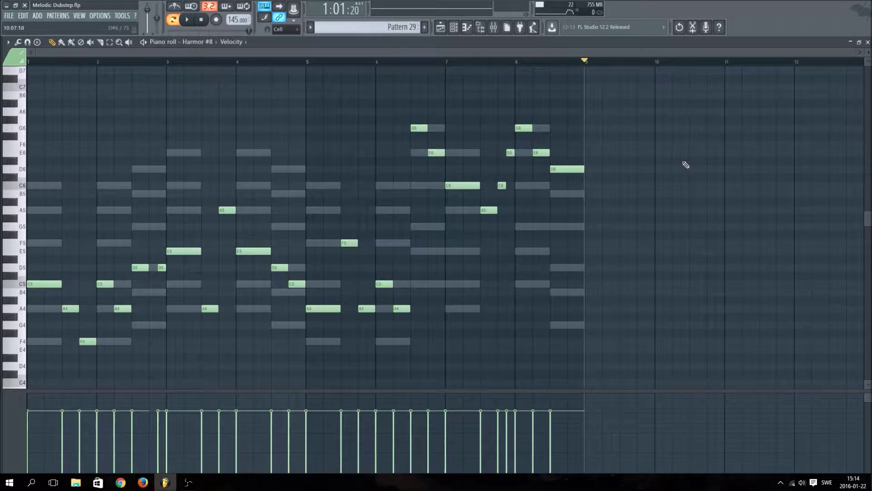
# - Replay the pattern, mute the Pad channel and restart playback to hear the Harmor melody alone
pyautogui.click(402, 62)
pyautogui.press('space')
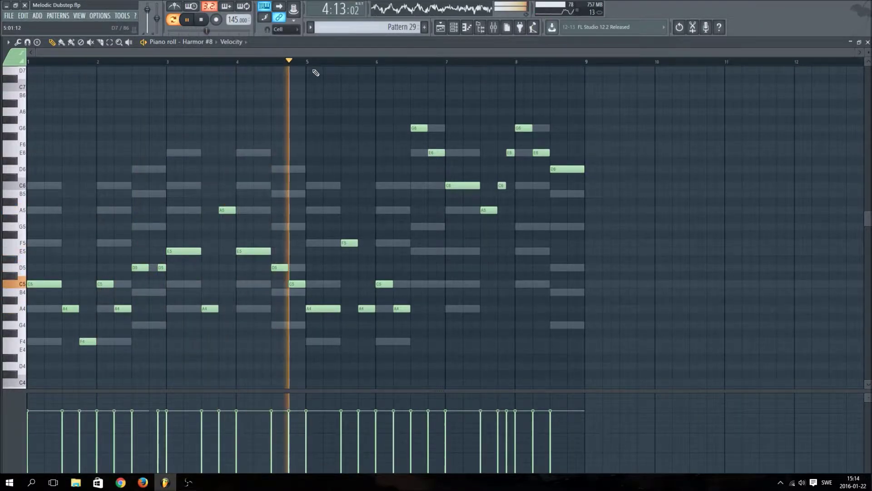
pyautogui.press('F6')
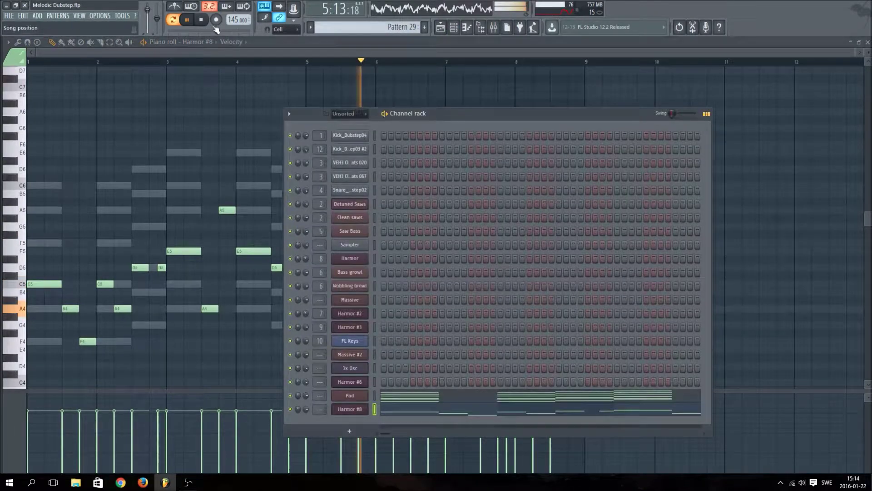
pyautogui.click(187, 20)
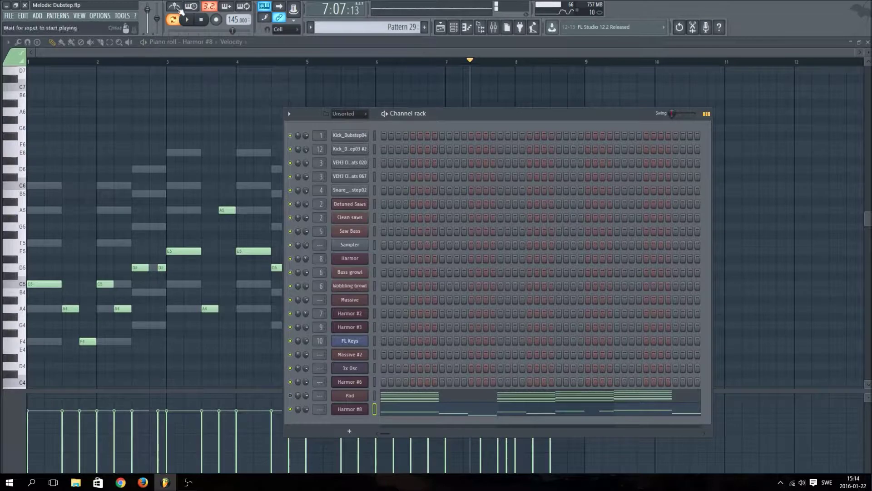
pyautogui.click(187, 21)
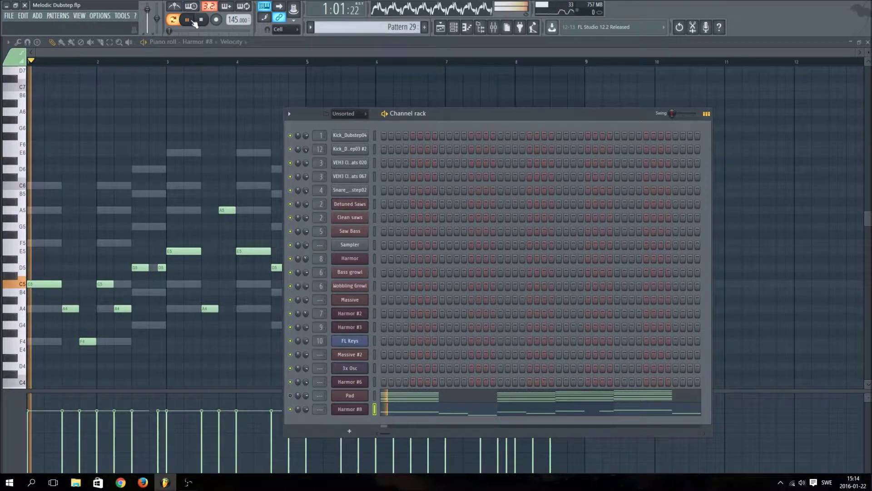
# - Stop playback, select bar 3's E5, A4 and A5, and lengthen them slightly so each overlaps the next note
pyautogui.click(258, 42)
pyautogui.scroll(3, 191, 63)
pyautogui.moveTo(188, 61); pyautogui.dragTo(35, 75)
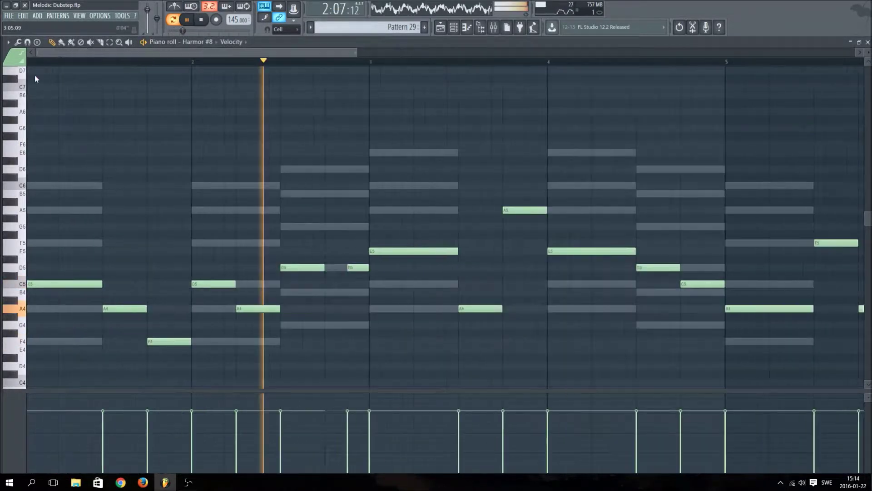
pyautogui.click(187, 19)
pyautogui.moveTo(461, 183); pyautogui.dragTo(531, 361)
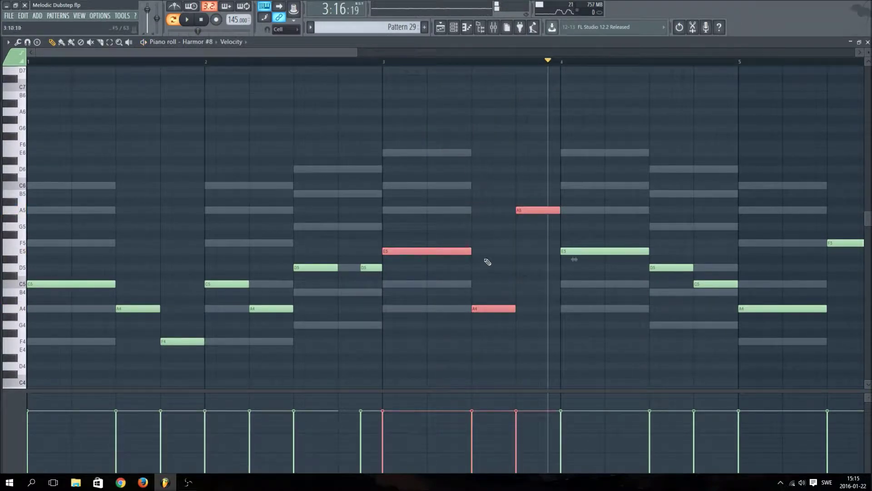
pyautogui.scroll(6, 566, 66)
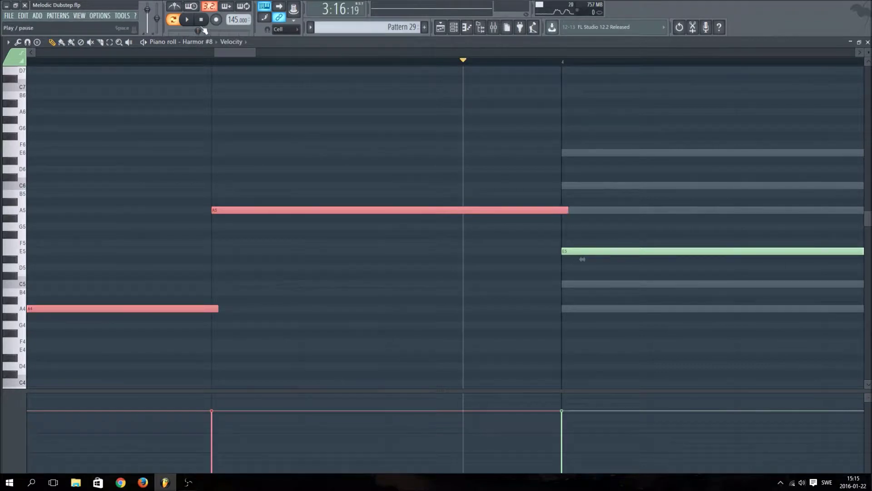
pyautogui.scroll(-6, 248, 62)
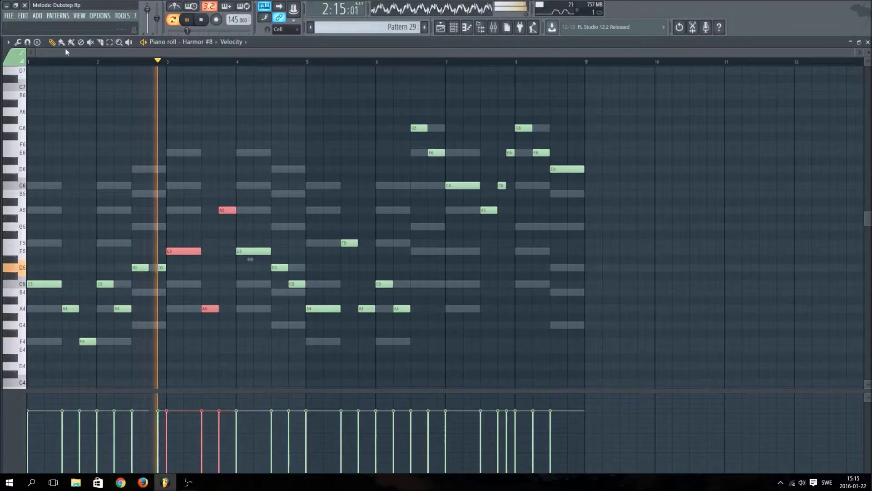
# - Lengthen bar 2's A4 so it overlaps the start of the following D5
pyautogui.scroll(5, 114, 64)
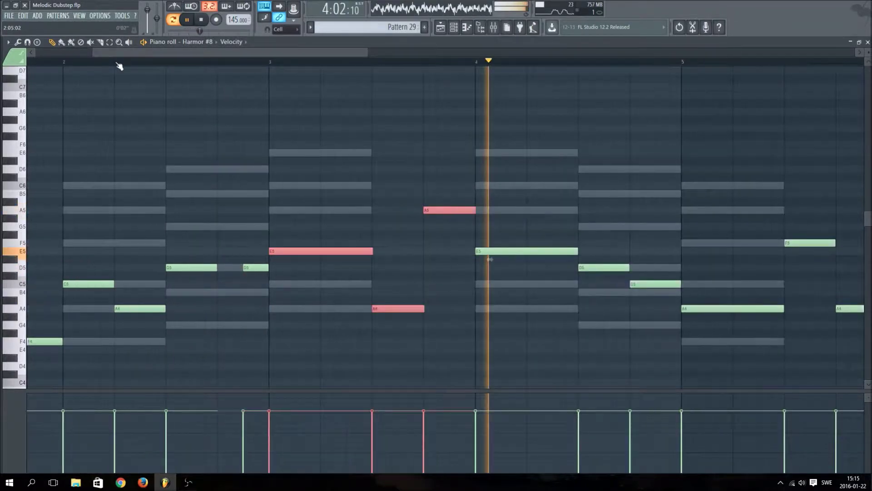
pyautogui.scroll(3, 119, 66)
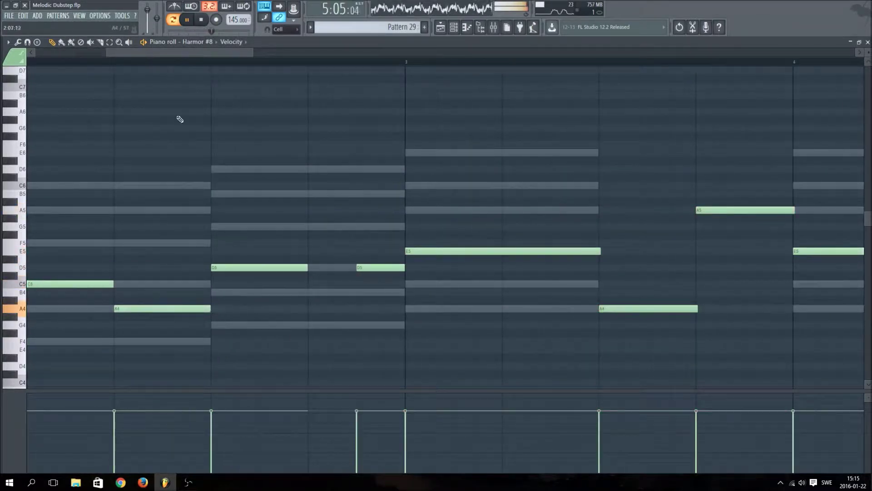
pyautogui.moveTo(165, 55); pyautogui.dragTo(94, 55)
pyautogui.scroll(1, 291, 88)
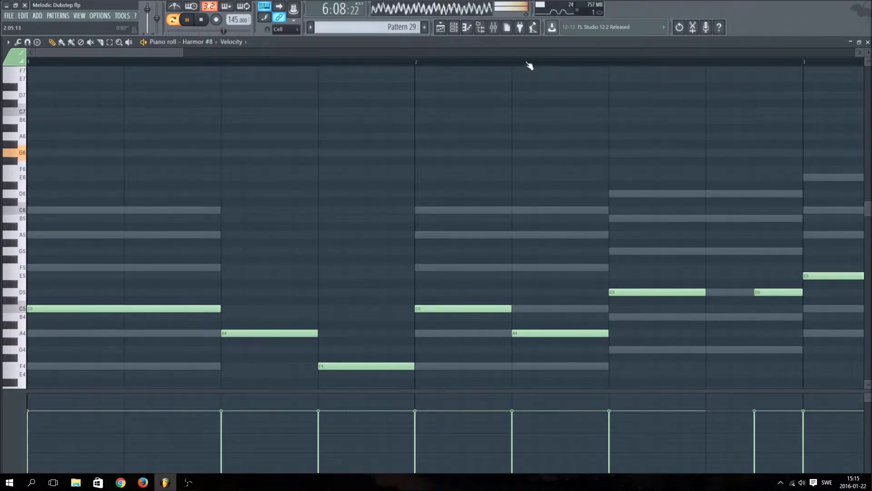
pyautogui.scroll(3, 529, 66)
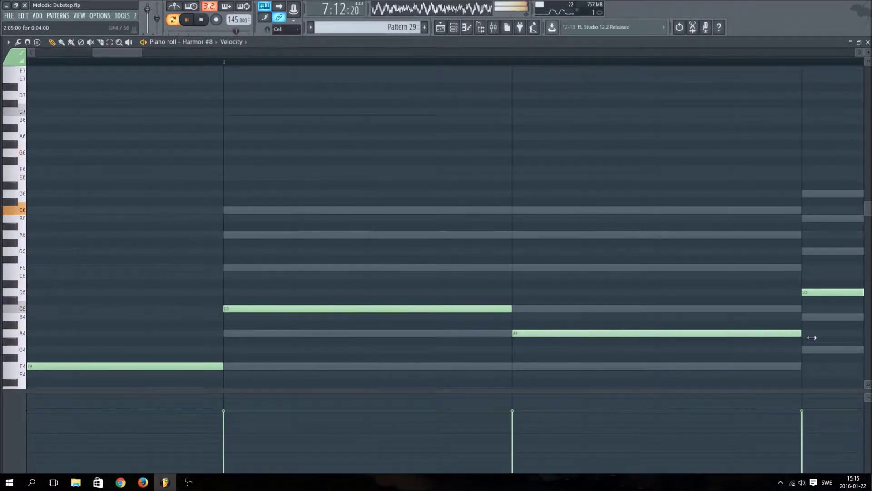
pyautogui.scroll(-3, 773, 65)
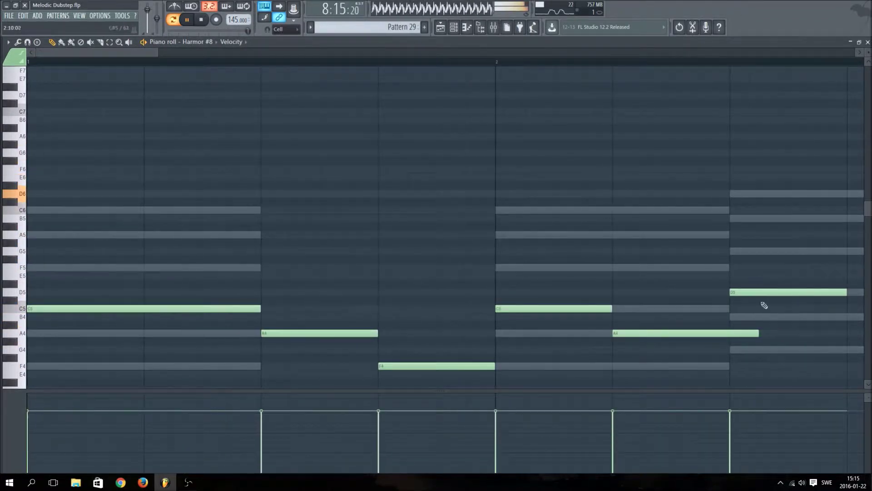
pyautogui.scroll(-2, 492, 68)
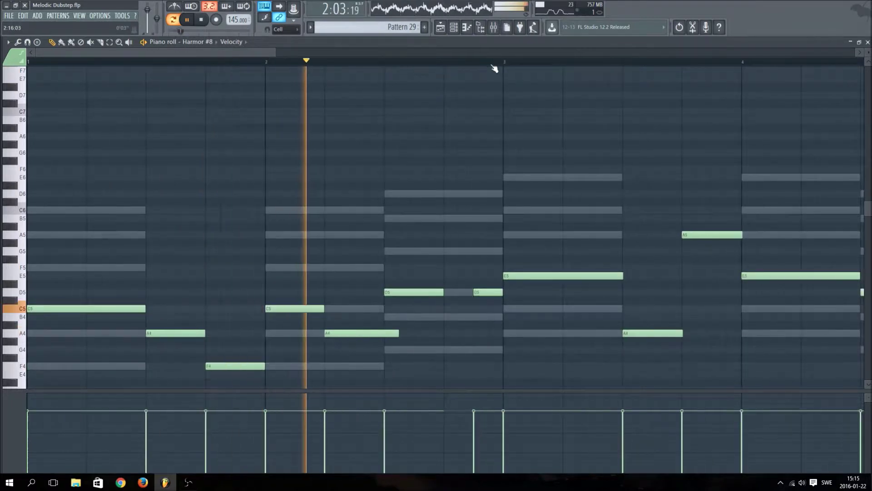
# - Select bar 4's E5, D5 and C5 plus bar 5's first A4, and lengthen them slightly so each overlaps the next note
pyautogui.scroll(-3, 494, 68)
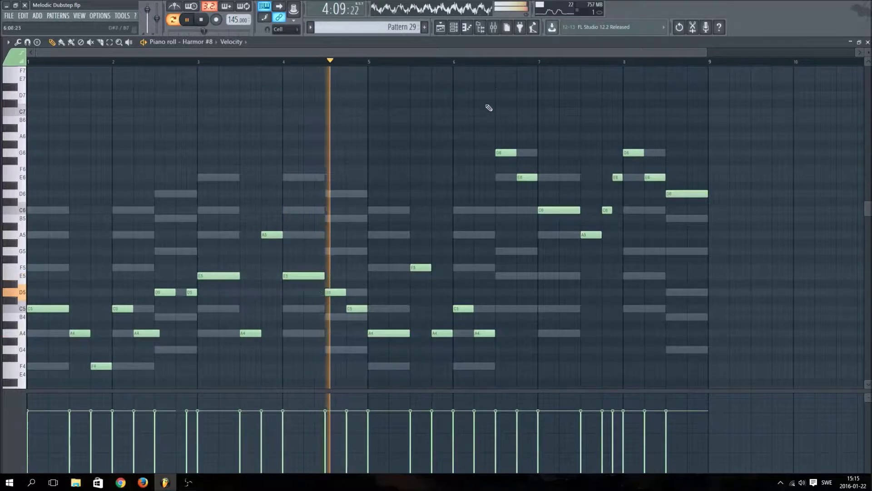
pyautogui.scroll(3, 344, 69)
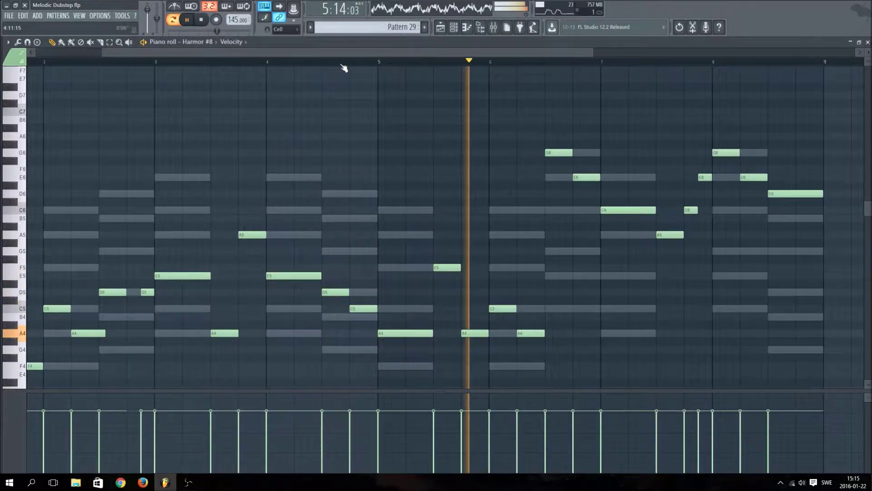
pyautogui.scroll(2, 343, 68)
pyautogui.moveTo(279, 240); pyautogui.dragTo(644, 245)
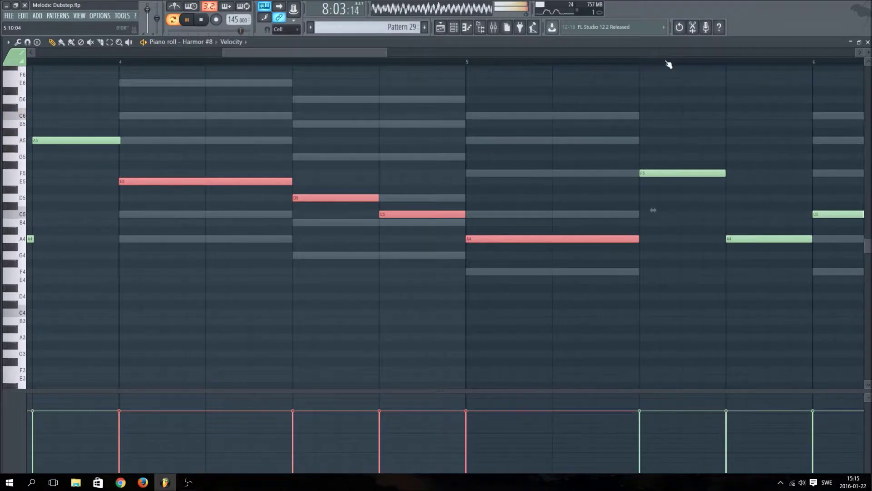
pyautogui.scroll(3, 669, 65)
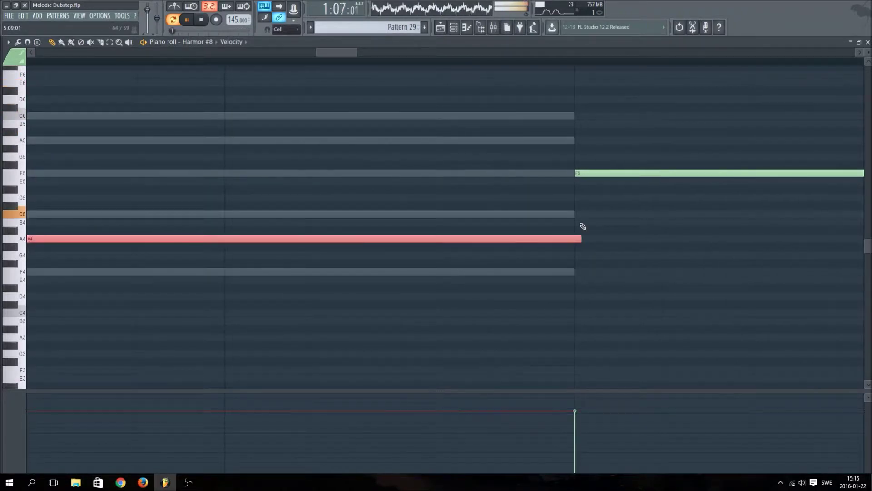
pyautogui.scroll(-6, 486, 67)
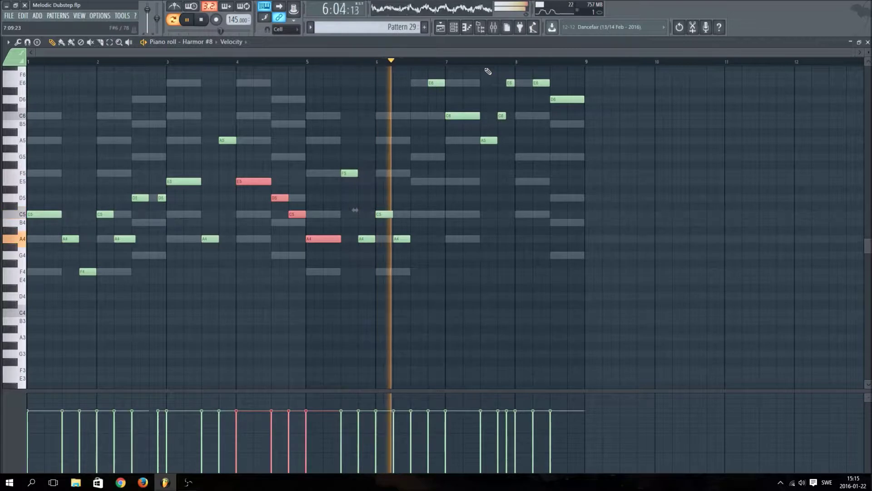
# - Select bar 6's second A4, G6 and E6, and lengthen them slightly so each overlaps the start of the following note
pyautogui.scroll(3, 452, 80)
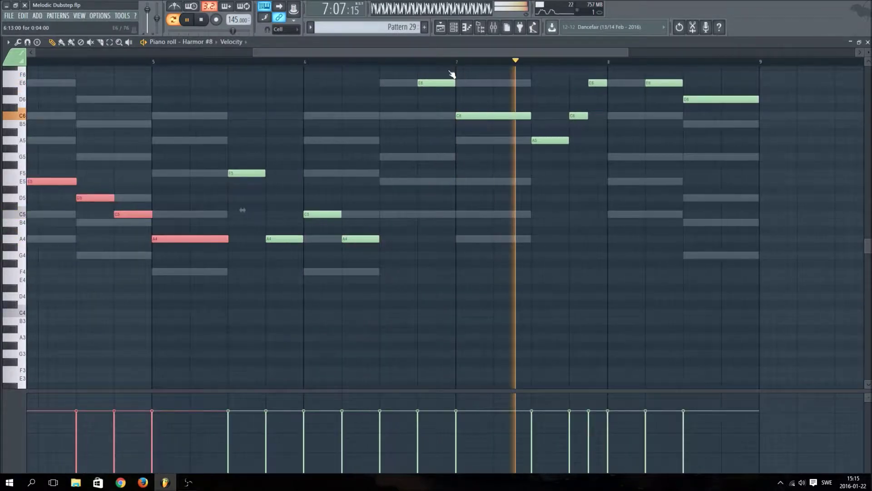
pyautogui.scroll(4, 488, 137)
pyautogui.moveTo(372, 129); pyautogui.dragTo(458, 390)
pyautogui.moveTo(357, 68); pyautogui.dragTo(444, 331)
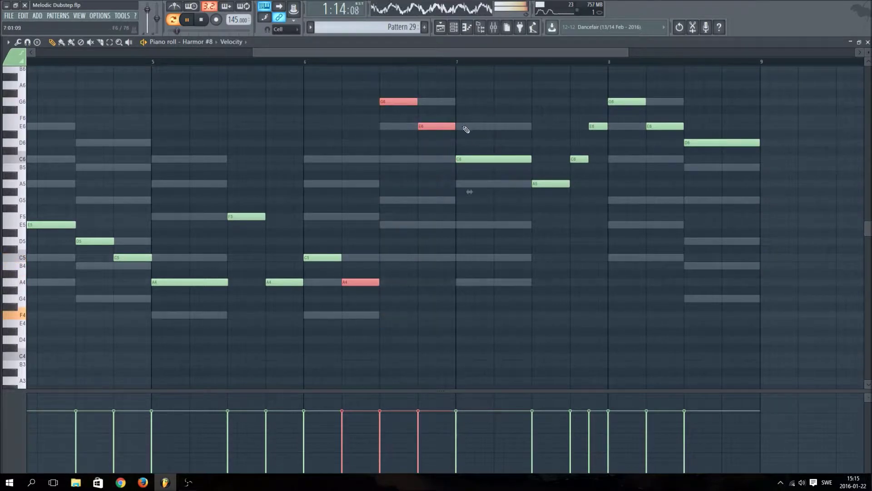
pyautogui.scroll(1, 468, 63)
pyautogui.scroll(5, 468, 62)
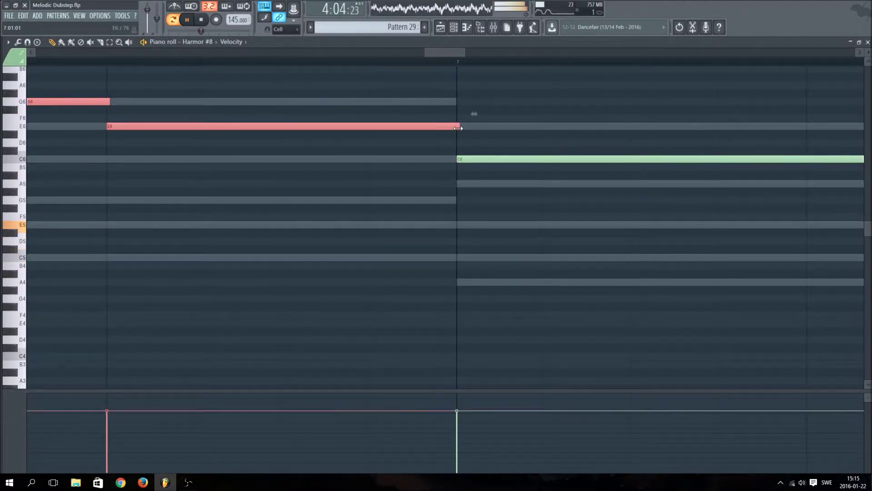
pyautogui.scroll(-6, 448, 65)
pyautogui.scroll(-3, 447, 65)
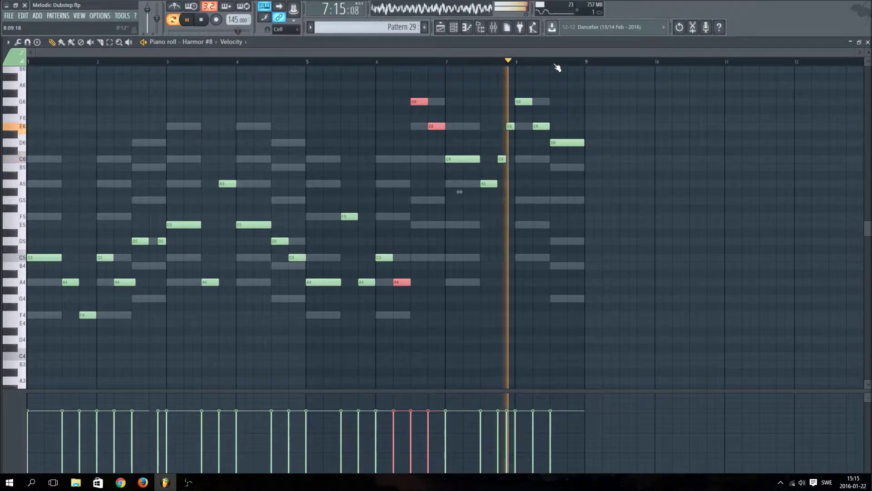
# - Select the short C6 and E6 at the end of bar 7 and shorten both to leave a gap after each
pyautogui.scroll(2, 529, 65)
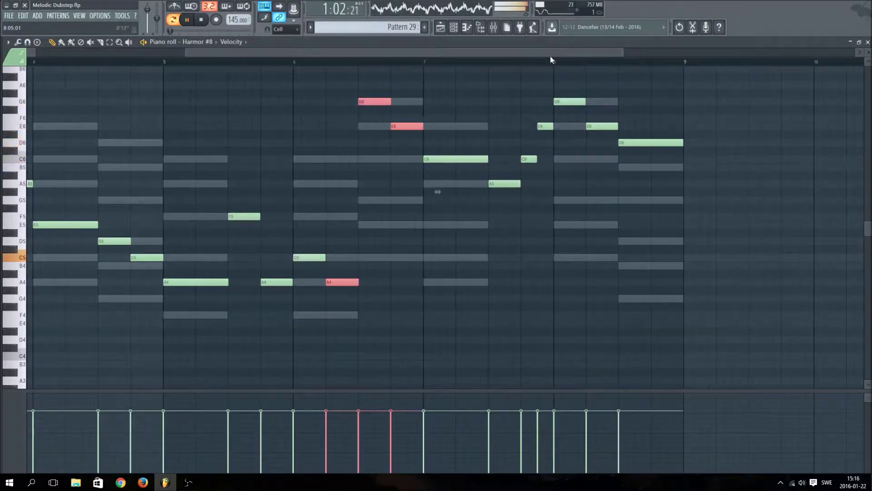
pyautogui.scroll(2, 713, 66)
pyautogui.moveTo(566, 98); pyautogui.dragTo(536, 179)
pyautogui.scroll(3, 614, 67)
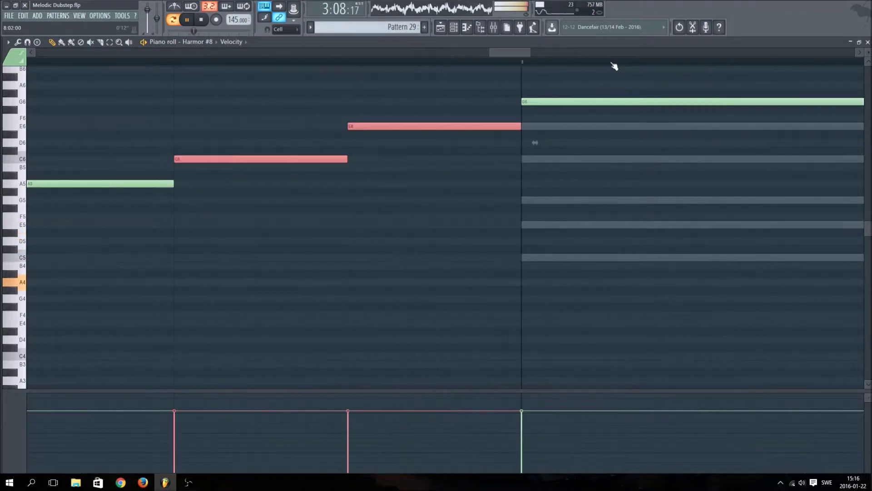
pyautogui.moveTo(498, 129); pyautogui.dragTo(470, 139)
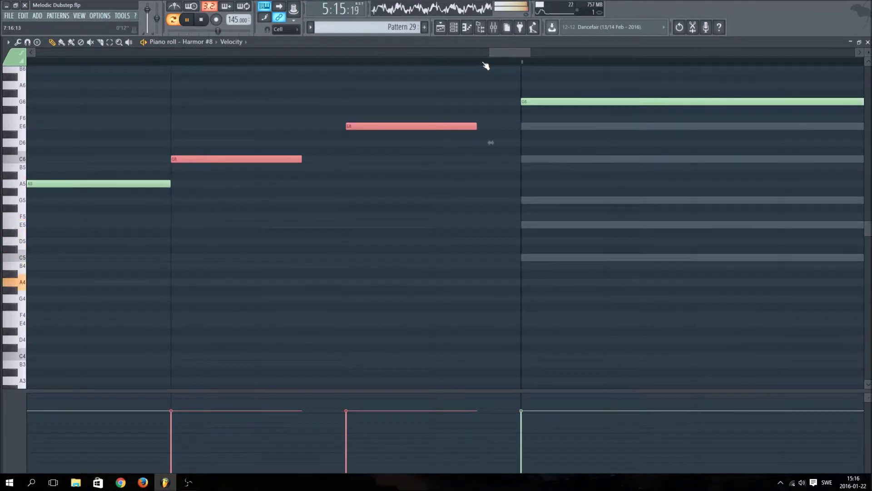
pyautogui.scroll(-5, 485, 68)
pyautogui.scroll(-2, 486, 66)
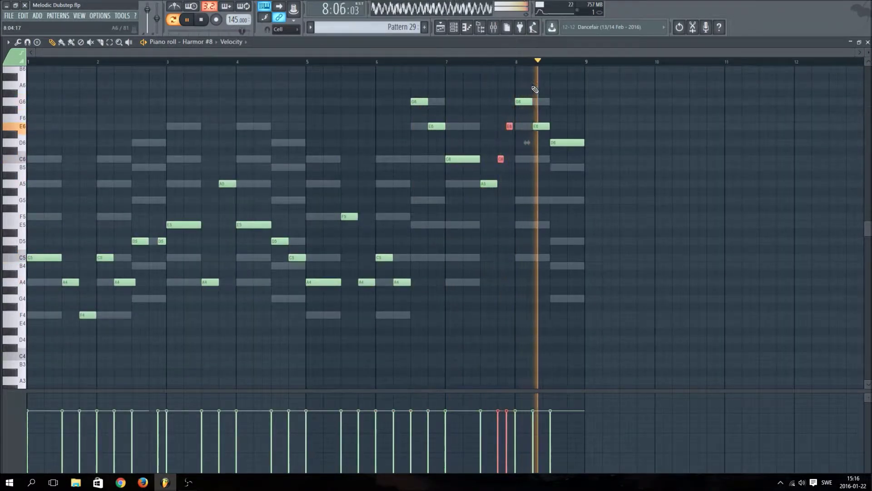
# - Select bar 8's G6, E6 and D6 and lengthen them slightly so they overlap the notes that follow
pyautogui.moveTo(526, 91); pyautogui.dragTo(557, 154)
pyautogui.scroll(4, 554, 64)
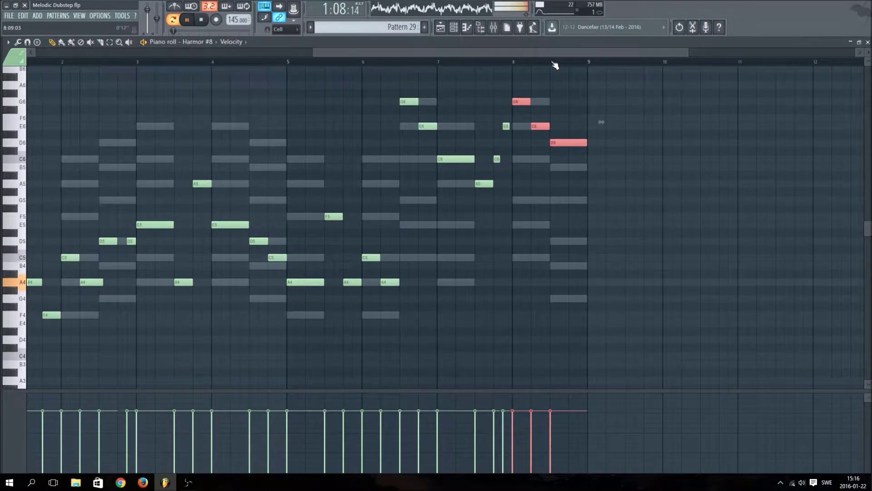
pyautogui.scroll(2, 404, 73)
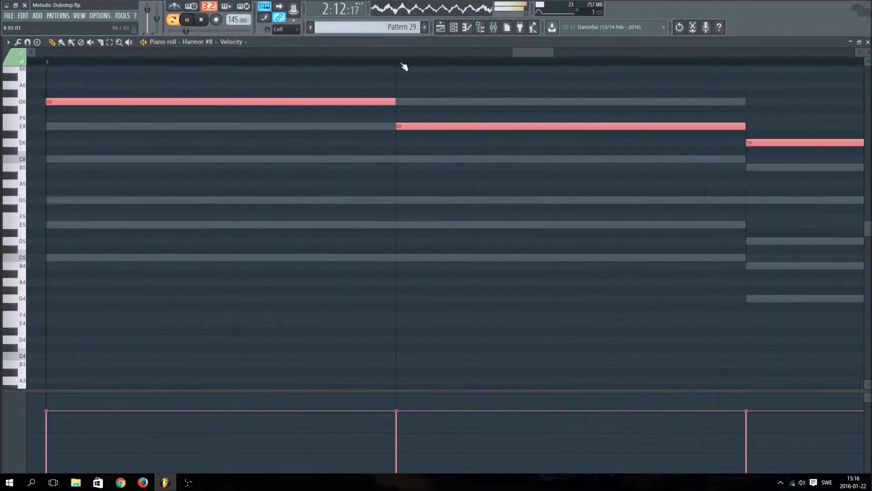
pyautogui.scroll(-6, 409, 70)
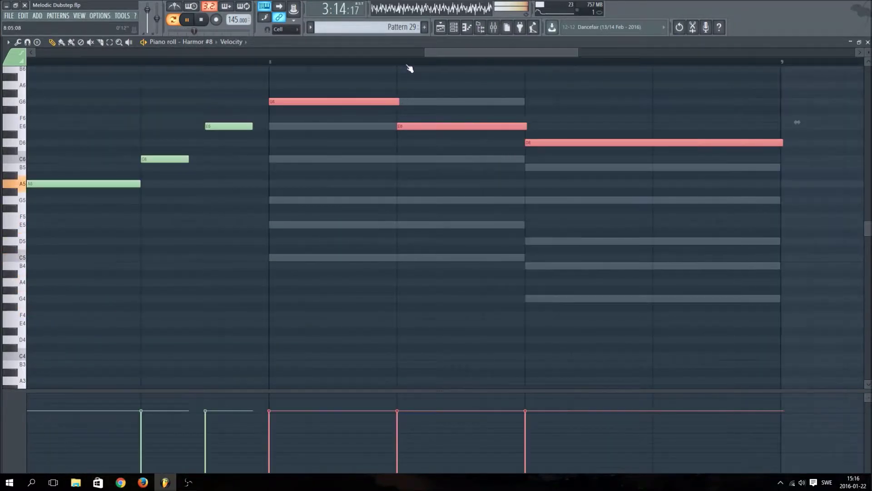
# - Deselect the notes and trim the melody's final D6 back so it ends exactly at the start of bar 9
pyautogui.scroll(5, 559, 64)
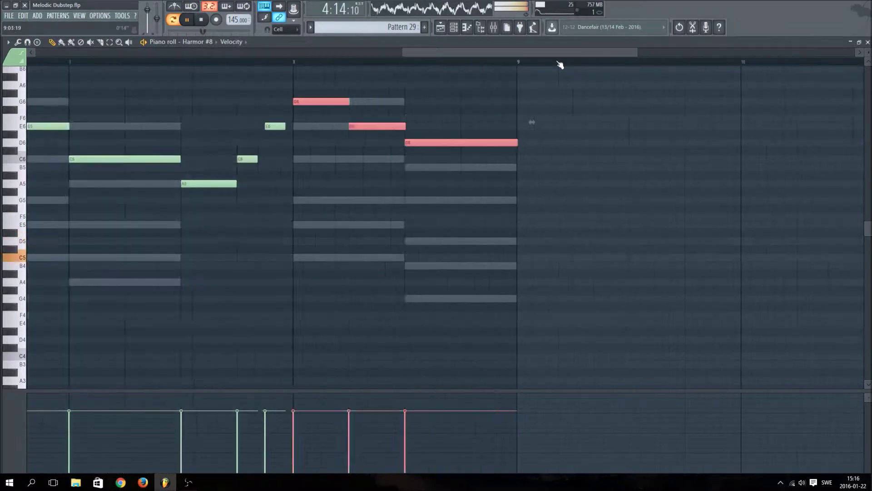
pyautogui.click(535, 118)
pyautogui.rightClick(534, 118)
pyautogui.moveTo(468, 142); pyautogui.dragTo(462, 143)
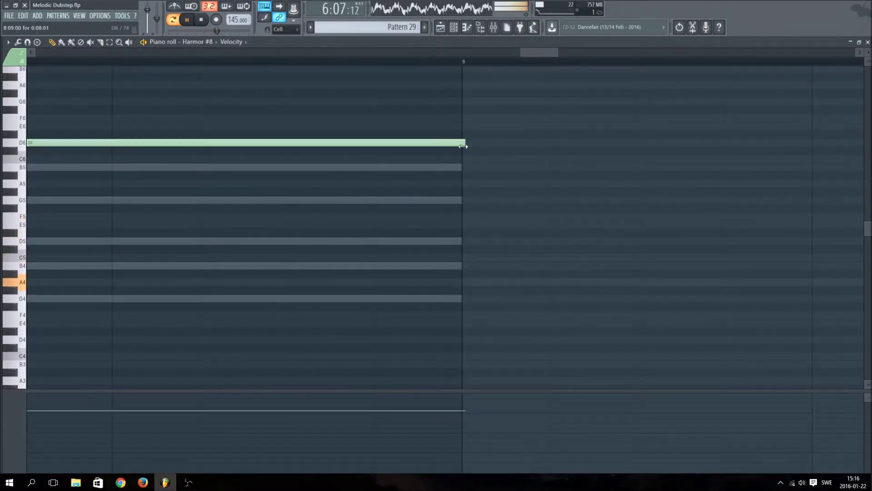
pyautogui.scroll(-5, 487, 70)
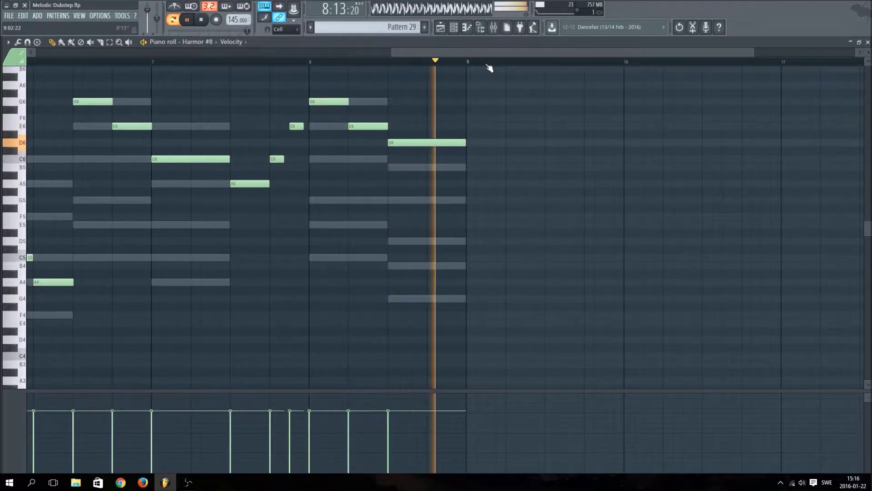
pyautogui.scroll(-3, 486, 68)
# - Stop playback and place two Pattern 29 clips back to back on Track 1 of the Playlist, starting at bars 21 and 29
pyautogui.click(462, 32)
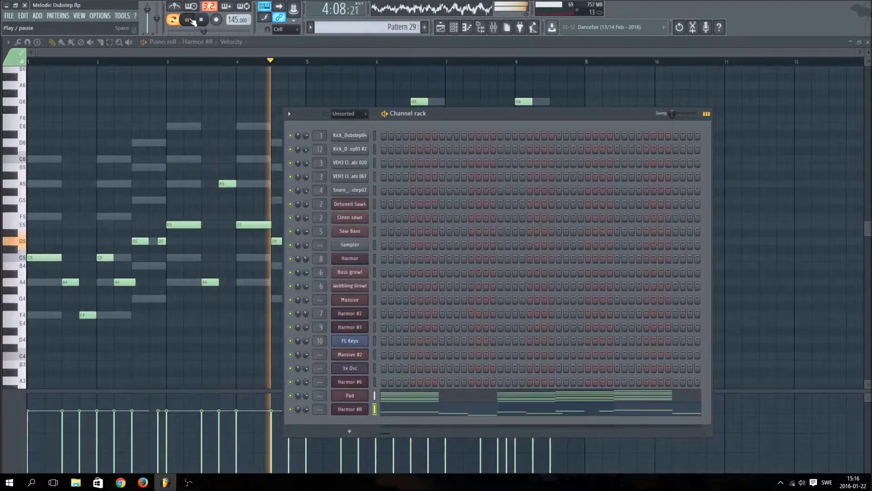
pyautogui.press('space')
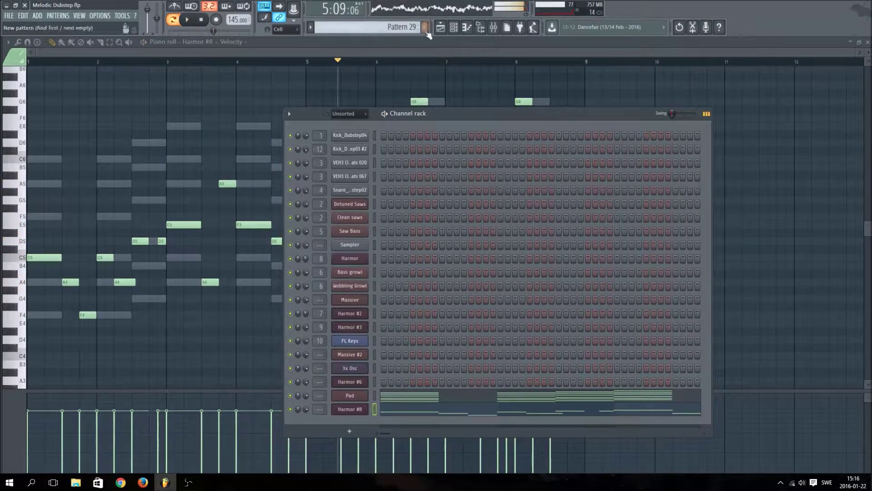
pyautogui.click(456, 31)
pyautogui.click(445, 30)
pyautogui.click(240, 113)
pyautogui.moveTo(256, 116); pyautogui.dragTo(222, 69)
pyautogui.scroll(-3, 238, 65)
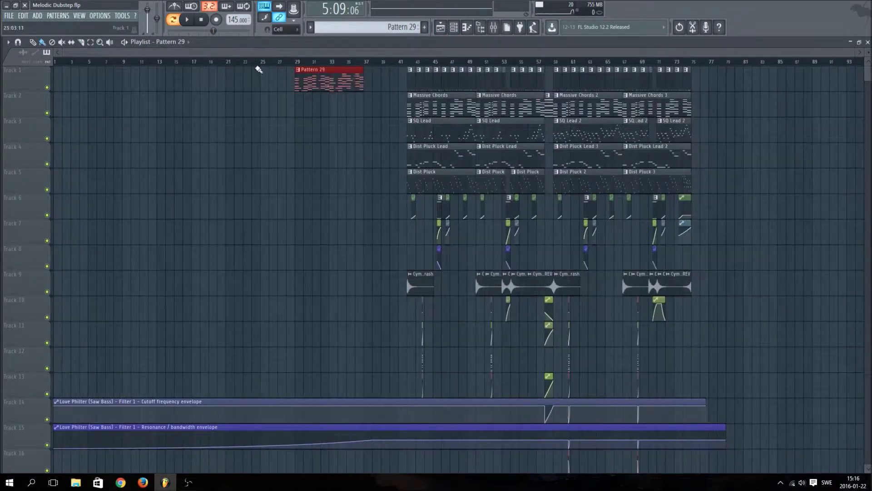
pyautogui.click(222, 114)
pyautogui.moveTo(257, 103); pyautogui.dragTo(257, 69)
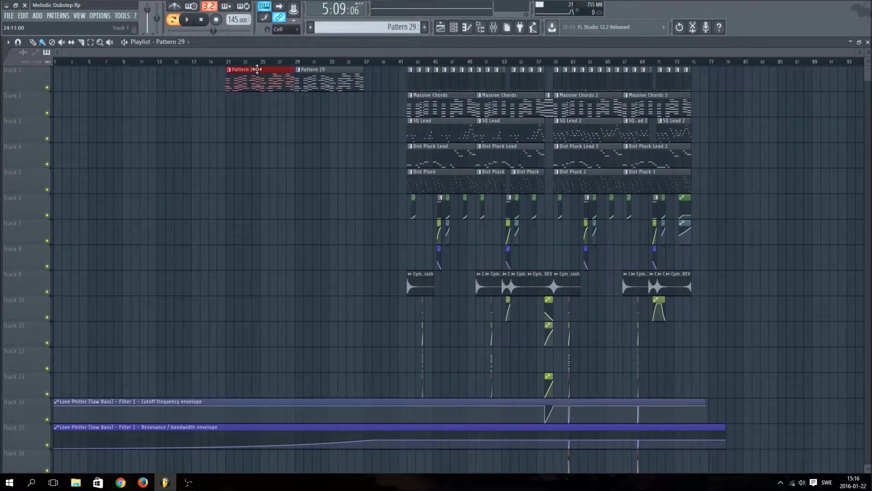
# - Play the arranged Pattern 29 clips and open the Pad channel's Patcher map
pyautogui.press('space')
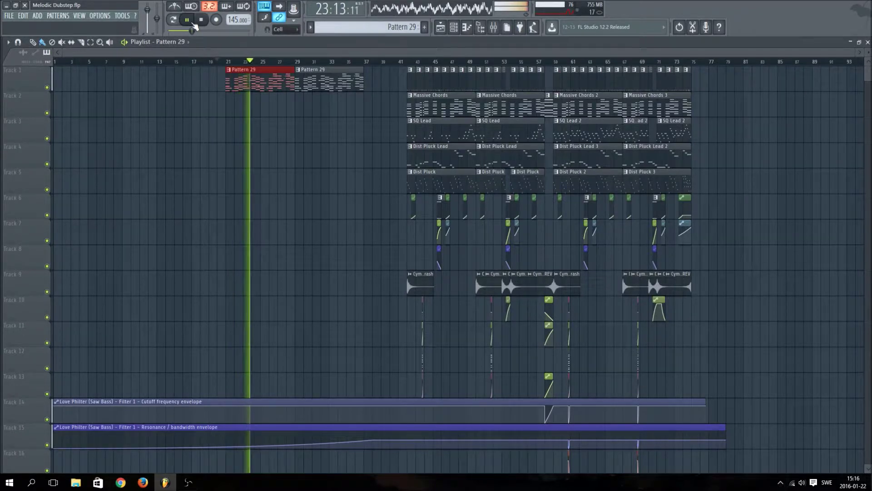
pyautogui.click(460, 28)
pyautogui.click(351, 396)
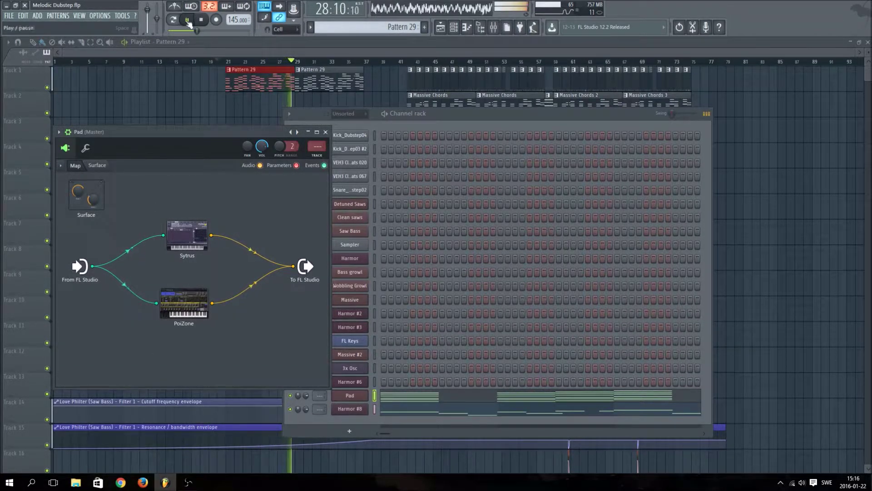
# - Deactivate PoiZone's note input in the Pad's Patcher map, then play the arrangement to hear Sytrus alone
pyautogui.rightClick(156, 303)
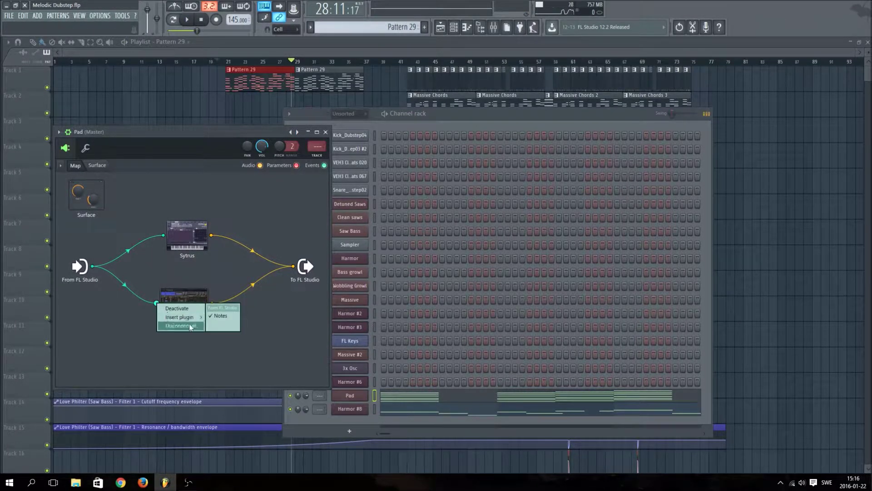
pyautogui.press('Escape')
pyautogui.rightClick(184, 297)
pyautogui.rightClick(160, 307)
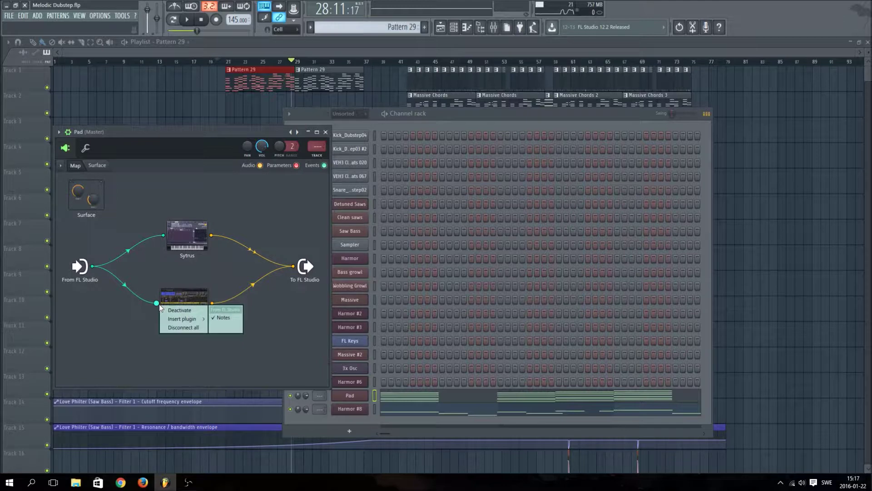
pyautogui.click(173, 311)
pyautogui.click(188, 19)
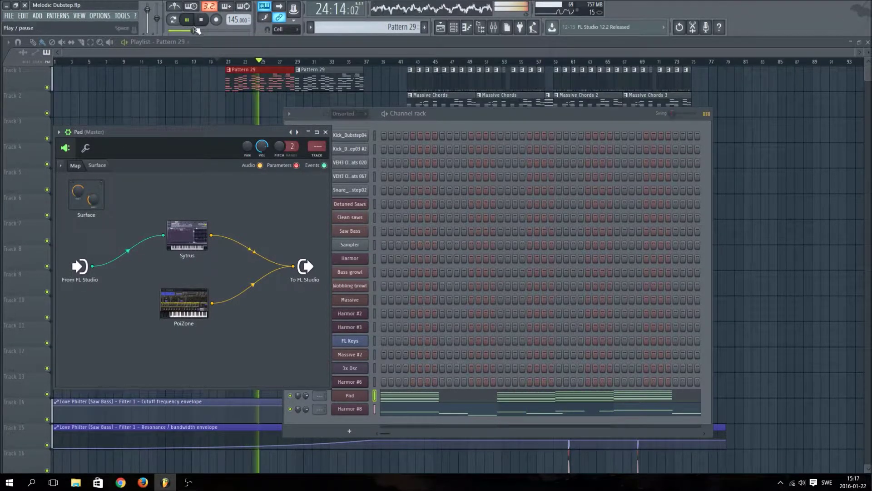
pyautogui.press('space')
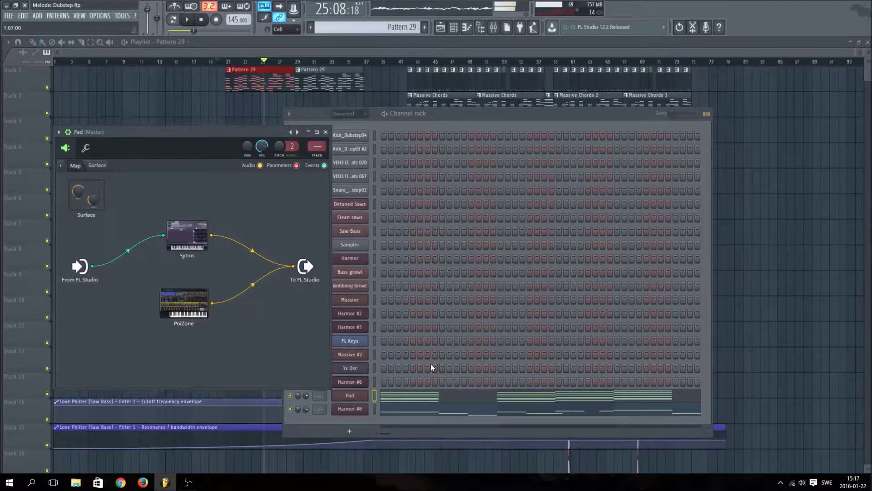
# - Move Sytrus higher in the Pad's Patcher map, delete the PoiZone plugin and play the arrangement again
pyautogui.moveTo(187, 234); pyautogui.dragTo(207, 205)
pyautogui.rightClick(188, 310)
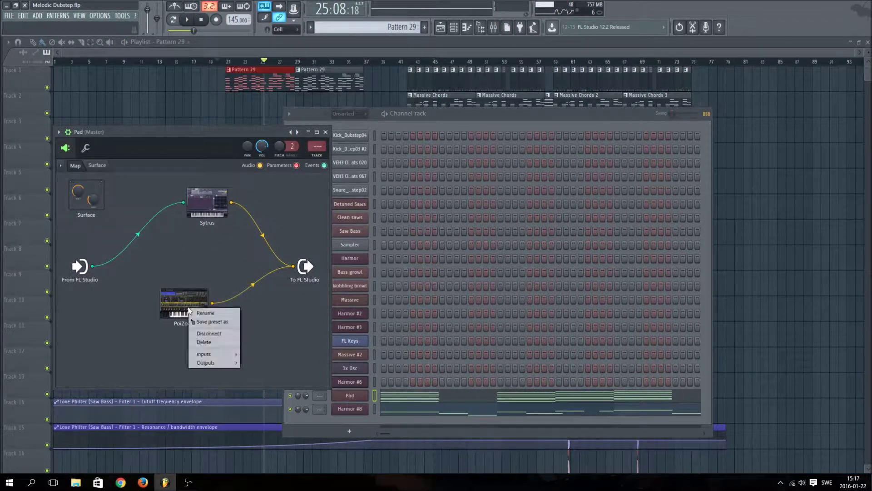
pyautogui.click(210, 342)
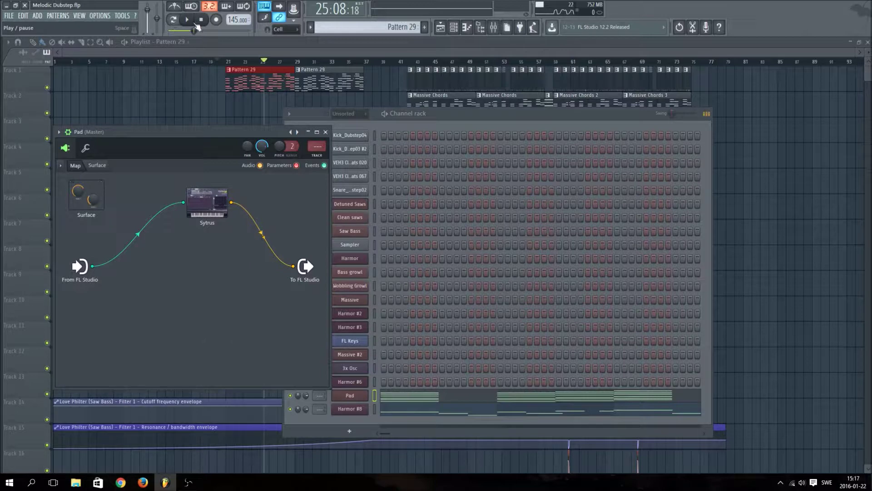
pyautogui.click(194, 21)
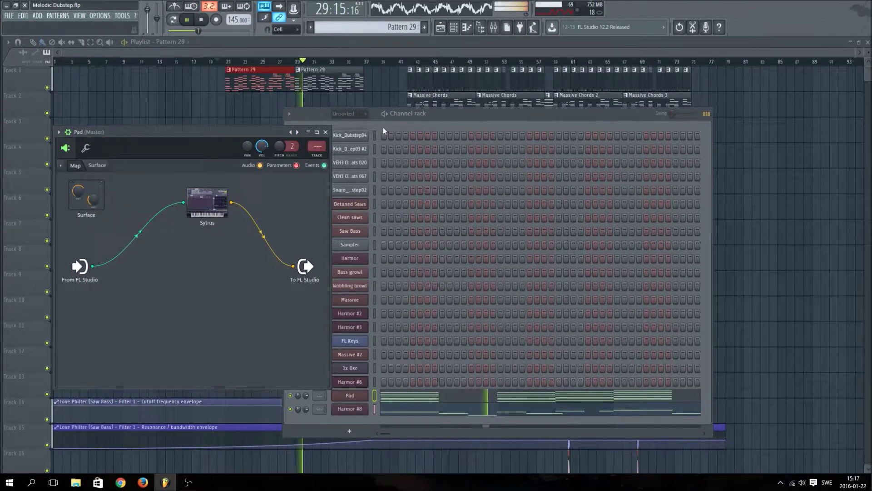
# - Replace the Pad channel's Patcher instrument with Sytrus, keeping its chord notes
pyautogui.rightClick(361, 393)
pyautogui.moveTo(397, 435)
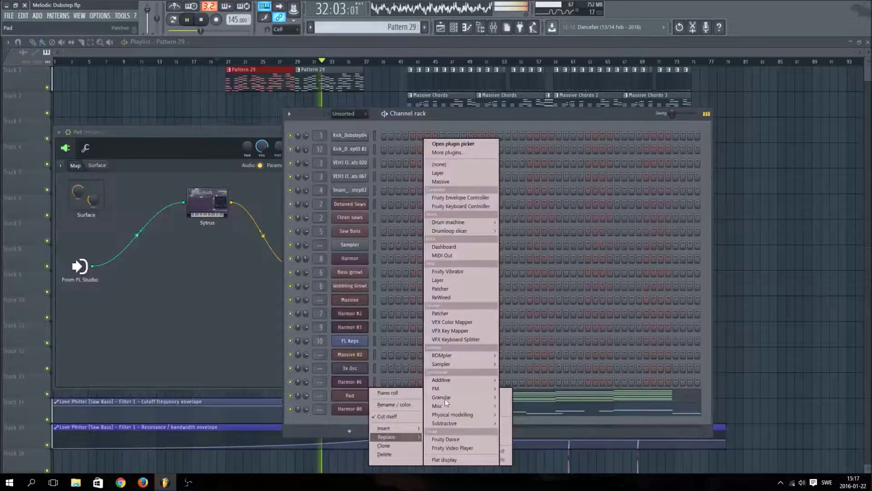
pyautogui.moveTo(456, 387)
pyautogui.click(514, 397)
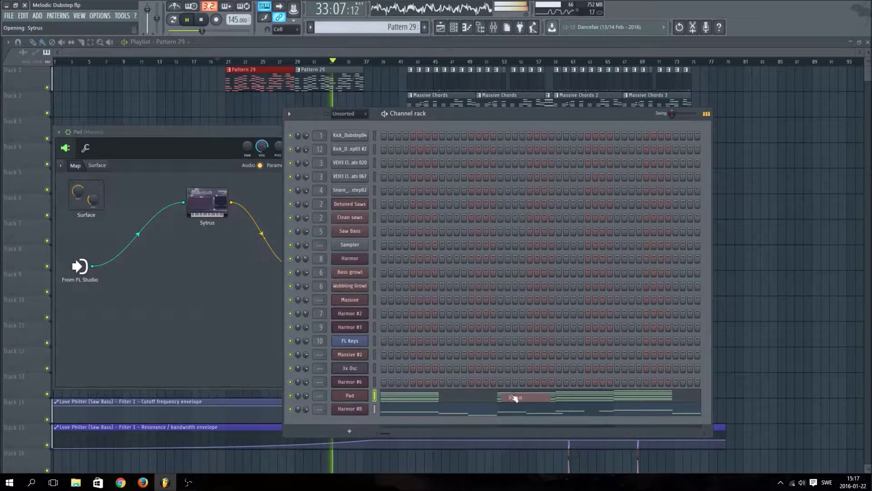
# - Load the Massive Pad preset in Sytrus on the pad channel
pyautogui.click(59, 132)
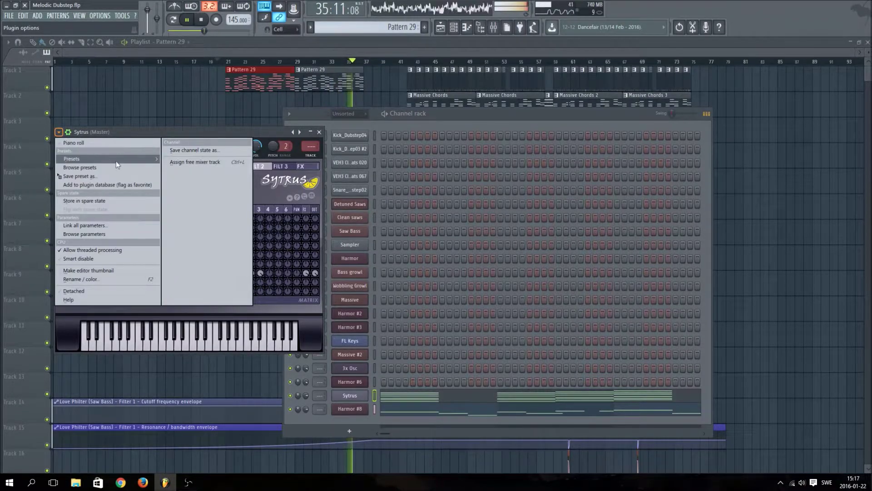
pyautogui.moveTo(116, 161)
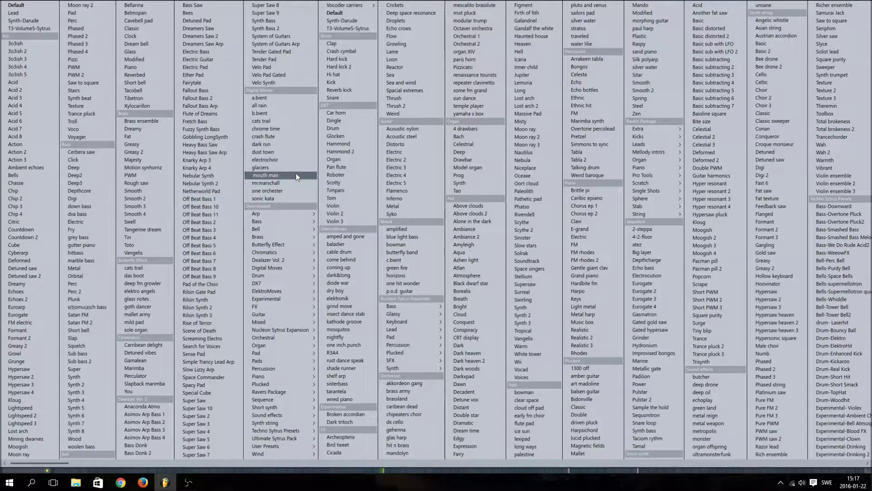
pyautogui.moveTo(249, 244)
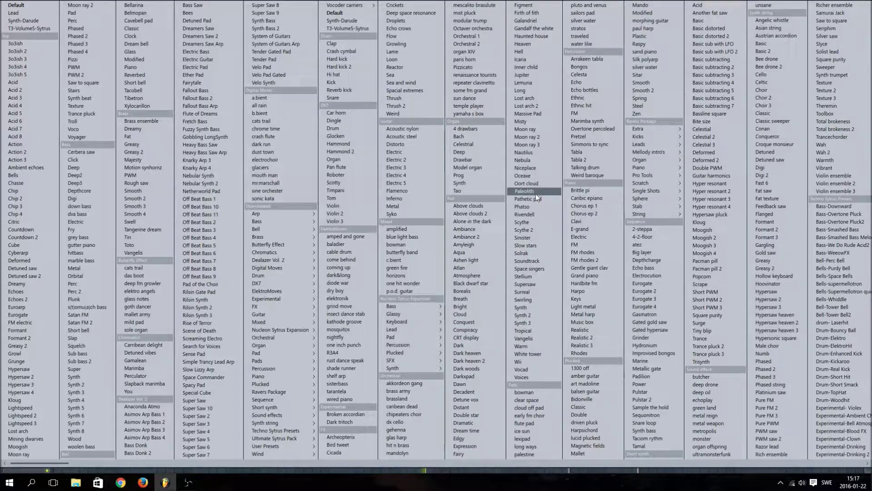
pyautogui.click(537, 114)
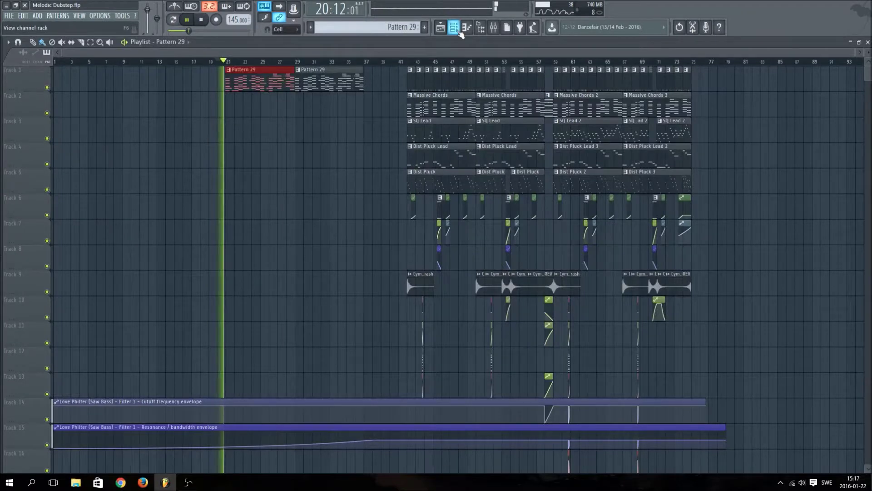
# - Open the Harmor #8 lead from the Channel rack, enable its delay and adjust the reverb wet level
pyautogui.click(453, 26)
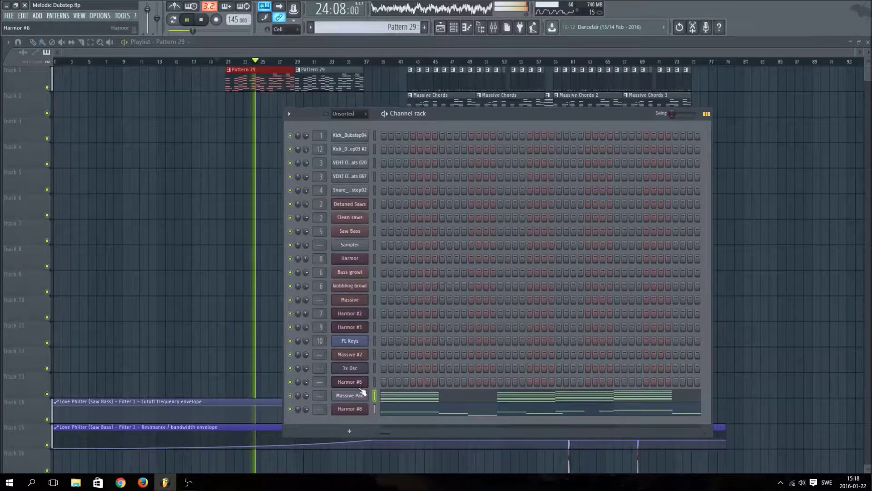
pyautogui.click(350, 409)
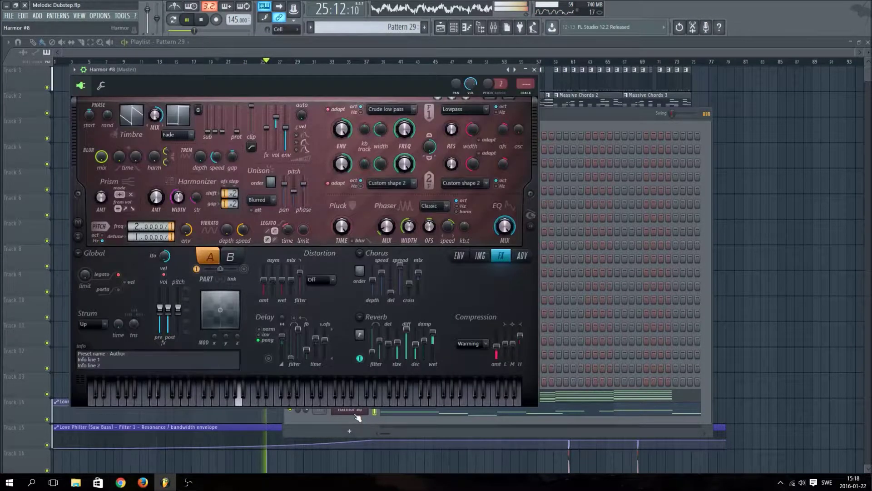
pyautogui.click(268, 358)
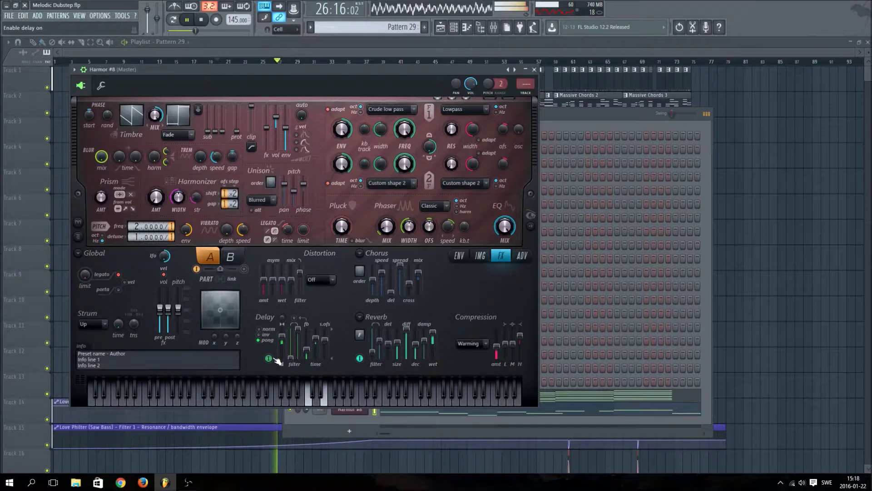
pyautogui.moveTo(432, 333); pyautogui.dragTo(433, 328)
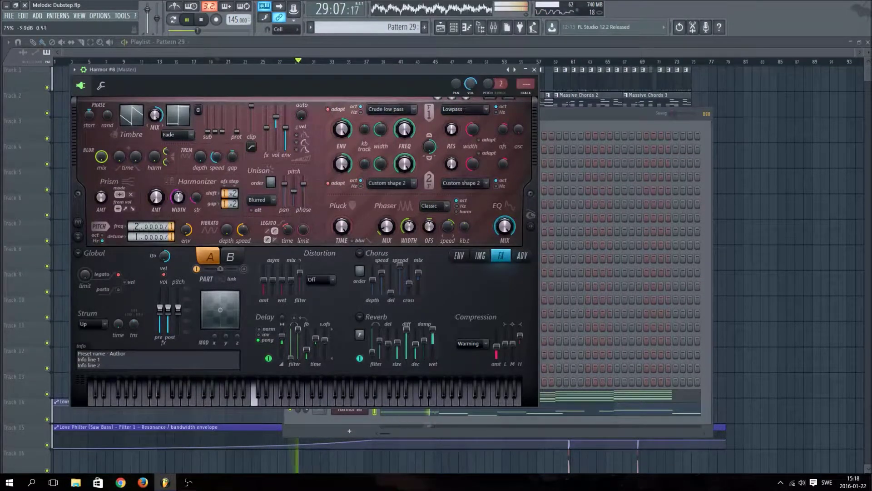
pyautogui.moveTo(434, 328); pyautogui.dragTo(435, 331)
# - Shape Harmor #8's Global EQ envelope to cut the low half of the spectrum, with a steep rise near the middle
pyautogui.click(459, 255)
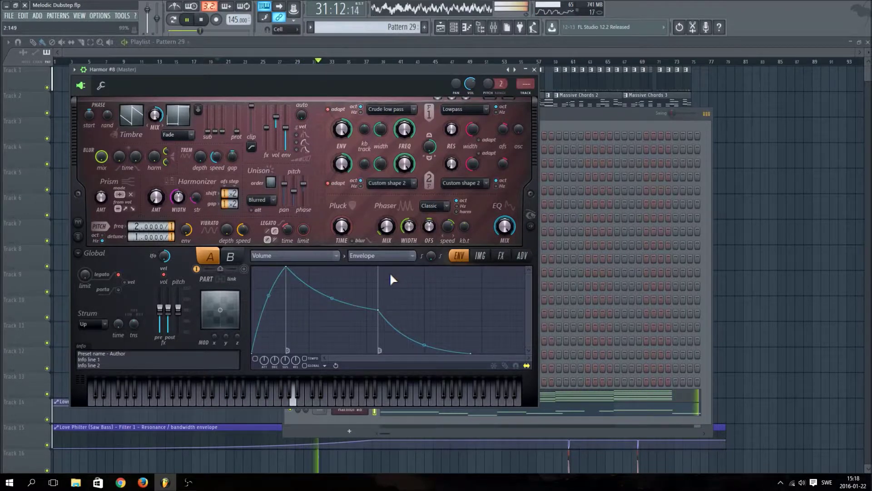
pyautogui.click(299, 257)
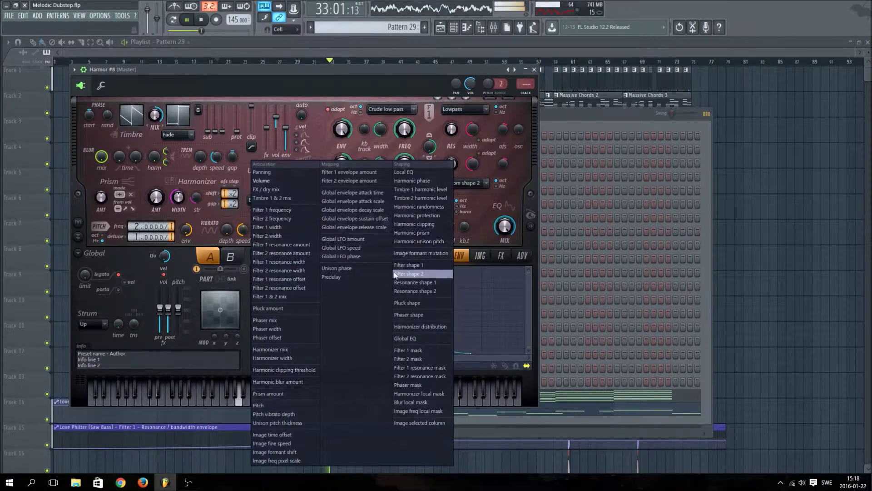
pyautogui.click(419, 338)
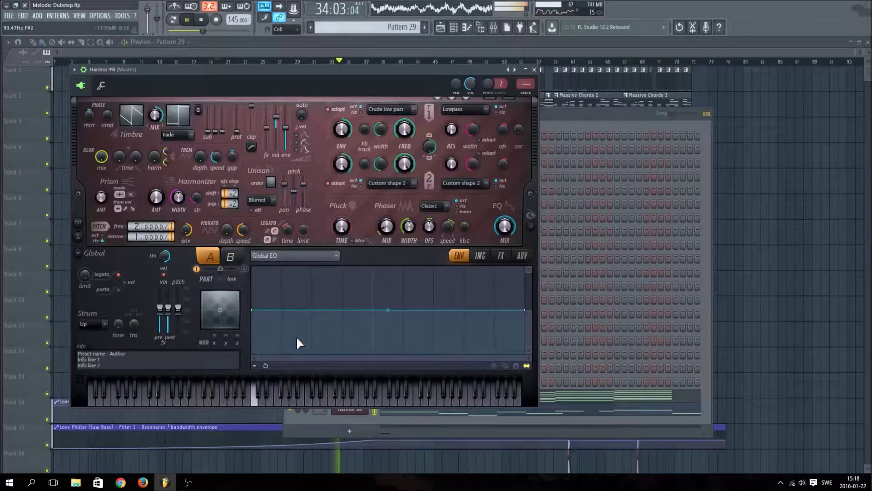
pyautogui.moveTo(251, 309); pyautogui.dragTo(249, 360)
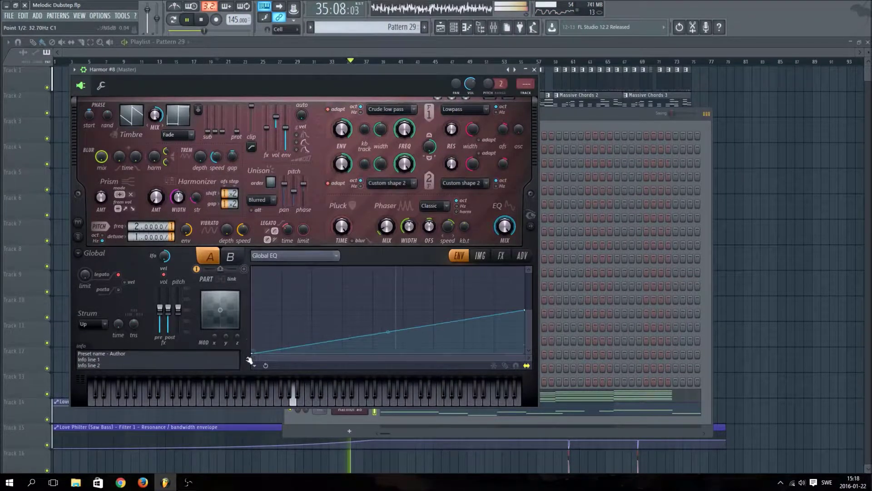
pyautogui.moveTo(370, 335); pyautogui.dragTo(372, 372)
pyautogui.rightClick(374, 312)
pyautogui.moveTo(374, 312); pyautogui.dragTo(373, 320)
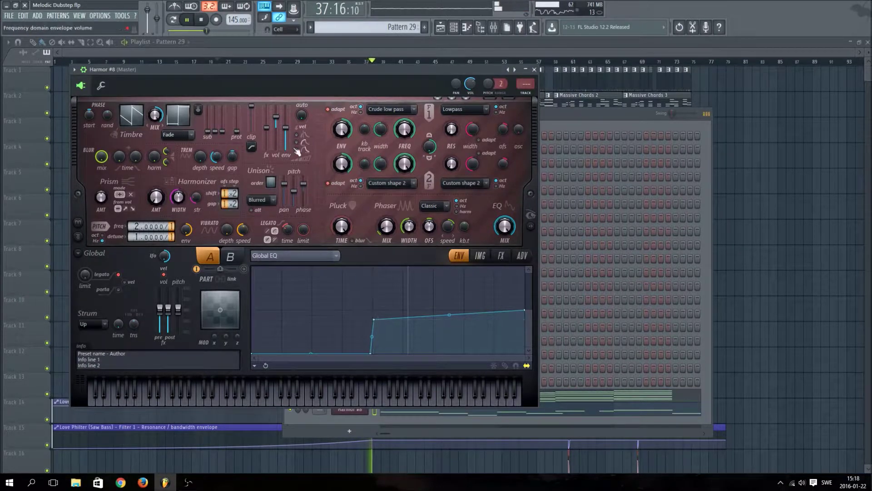
# - Play Pattern 29 in pattern mode and raise the Global EQ's upper point so the high half runs flat at the centre line
pyautogui.click(174, 21)
pyautogui.click(187, 21)
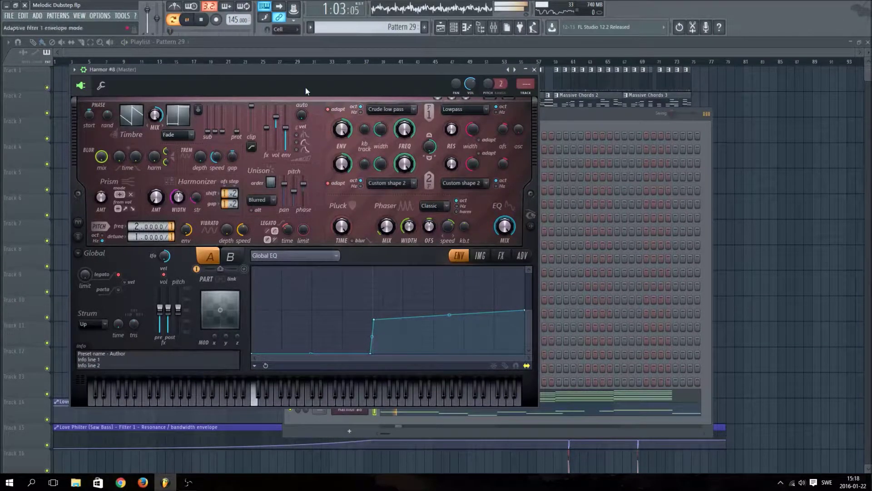
pyautogui.moveTo(373, 319); pyautogui.dragTo(376, 309)
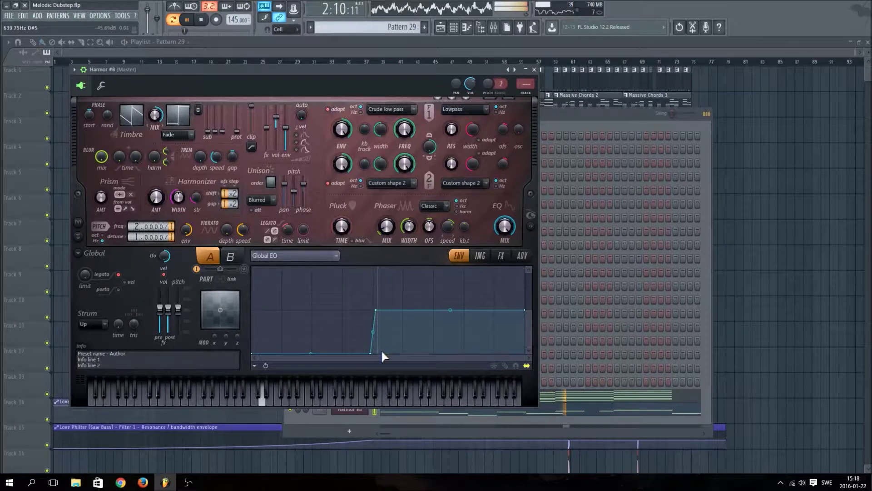
# - Set Harmor #8's unison order to 3 and adjust the unison pan, pitch and phase while the pattern plays
pyautogui.click(500, 256)
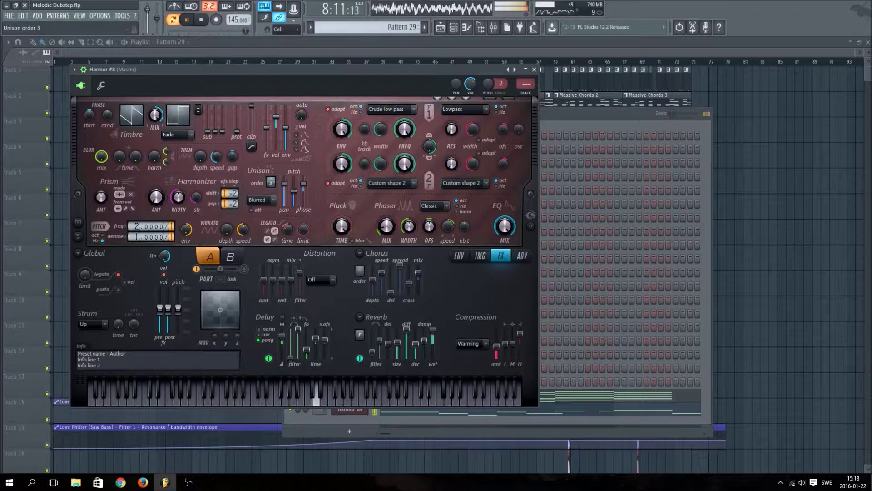
pyautogui.moveTo(284, 184); pyautogui.dragTo(284, 187)
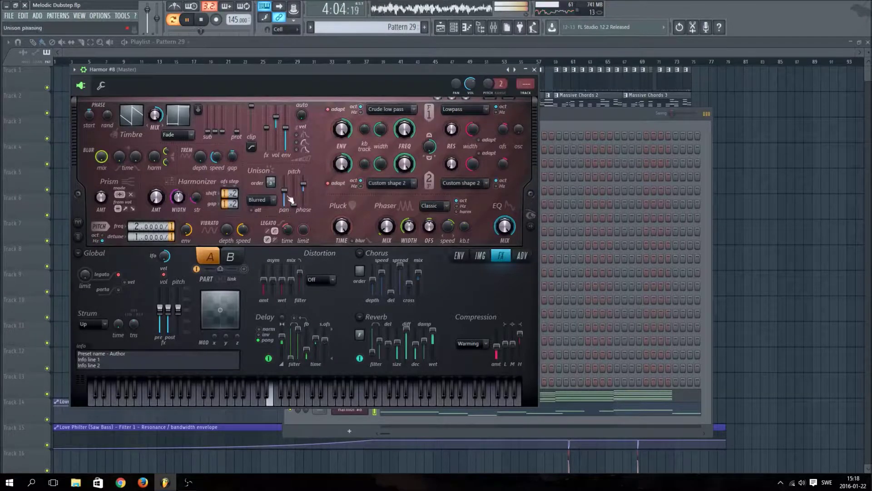
pyautogui.moveTo(299, 212); pyautogui.dragTo(299, 210)
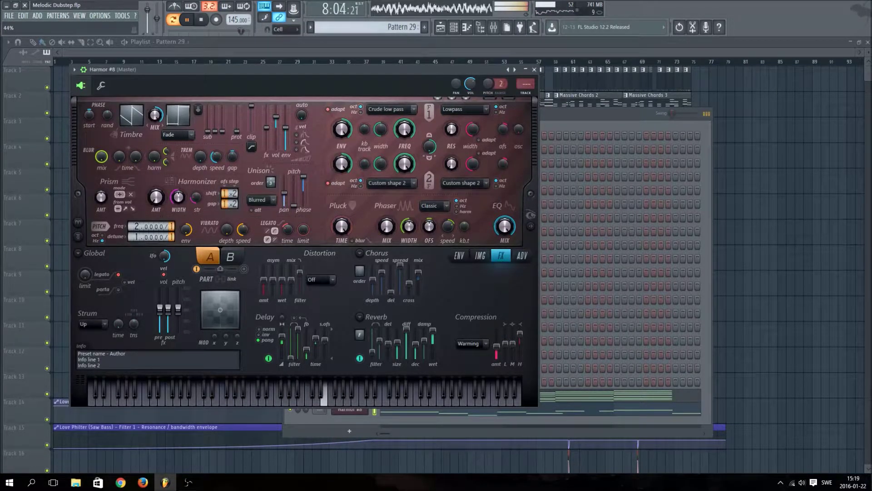
# - Return to the Playlist, play the song from just before the first Pattern 29 clip and stop playback
pyautogui.click(462, 46)
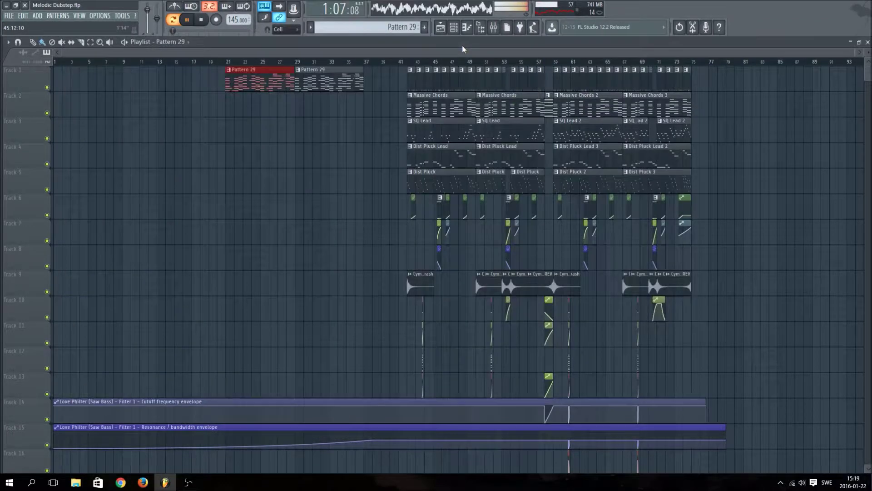
pyautogui.click(214, 62)
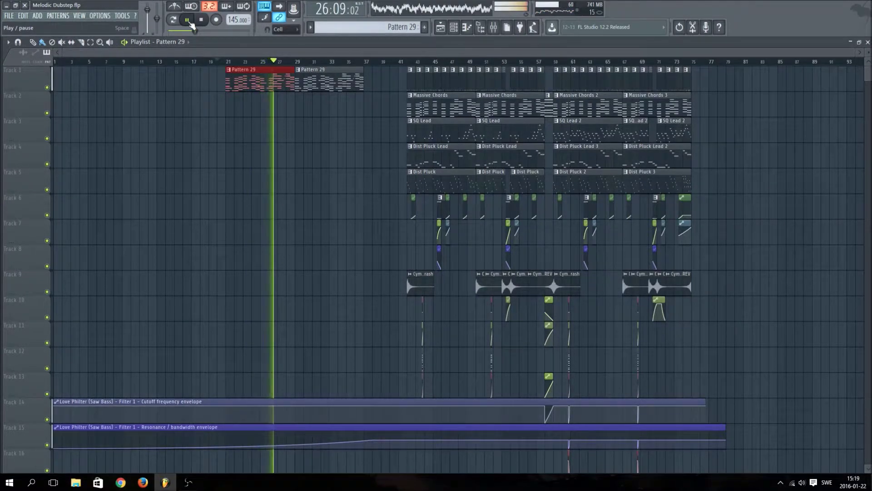
pyautogui.press('space')
# - Place CymbalCrash clips on Track 9 at bars 21 and 28, then play the section from about bar 20
pyautogui.click(410, 278)
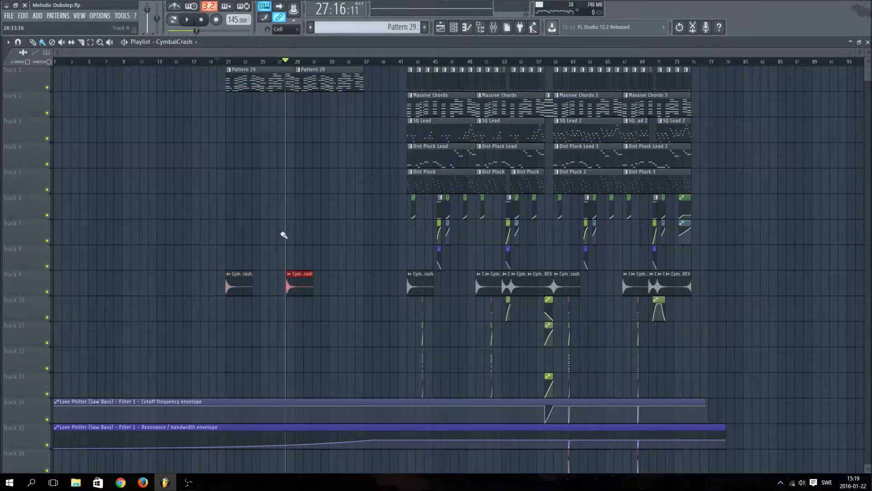
pyautogui.click(217, 61)
pyautogui.click(187, 19)
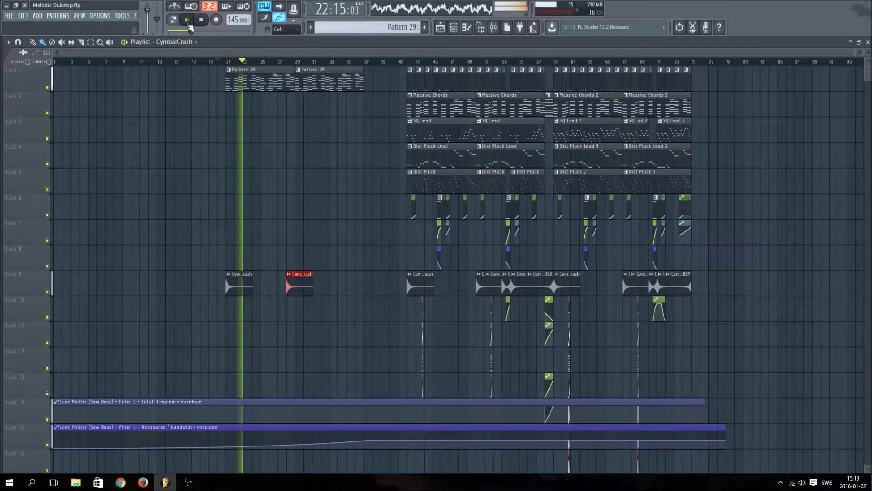
pyautogui.click(187, 19)
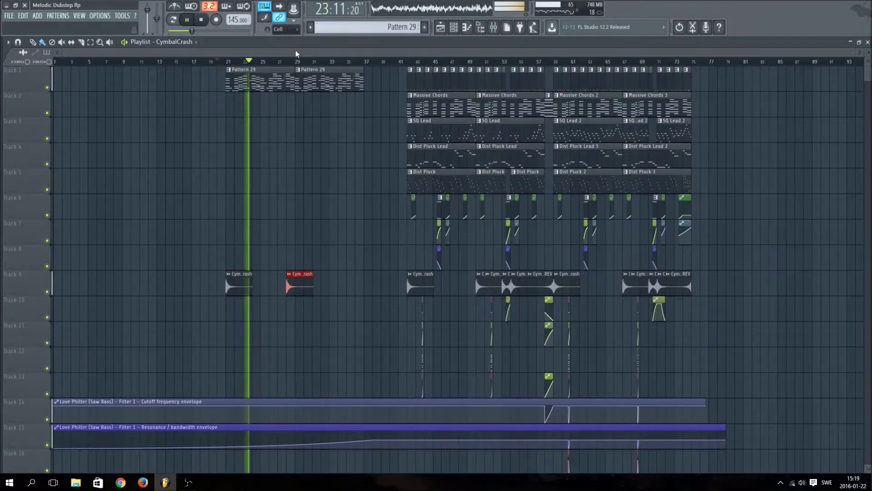
# - Select both Pattern 29 clips and their two CymbalCrash clips and move them four bars earlier, starting at bar 17
pyautogui.moveTo(371, 65); pyautogui.dragTo(211, 296)
pyautogui.moveTo(276, 75); pyautogui.dragTo(241, 76)
pyautogui.click(194, 62)
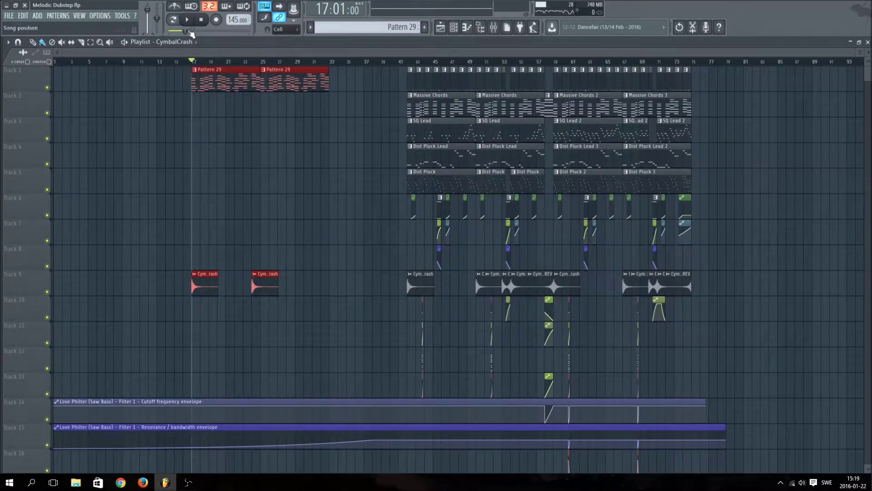
pyautogui.click(282, 155)
# - Pick Pattern 29 as the current pattern and show the Unsorted channel group in the Channel rack
pyautogui.scroll(5, 228, 67)
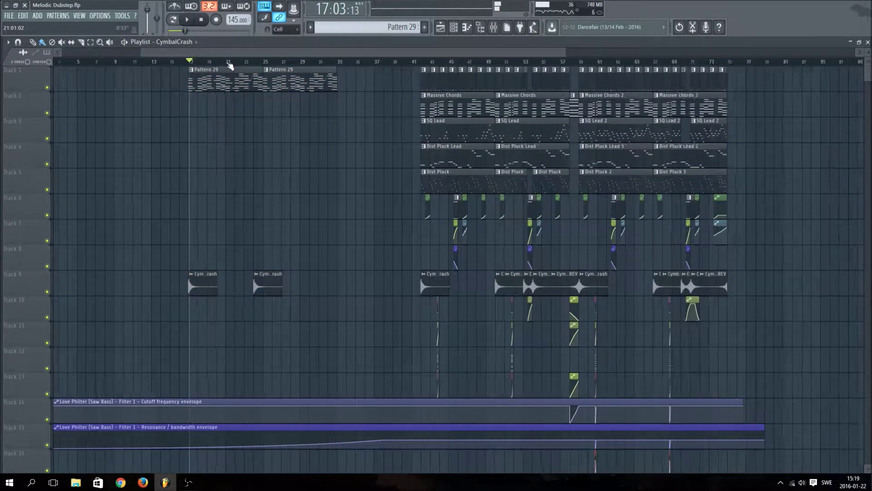
pyautogui.moveTo(869, 49)
pyautogui.mouseDown()
pyautogui.moveTo(852, 53)
pyautogui.moveTo(868, 53)
pyautogui.mouseUp()
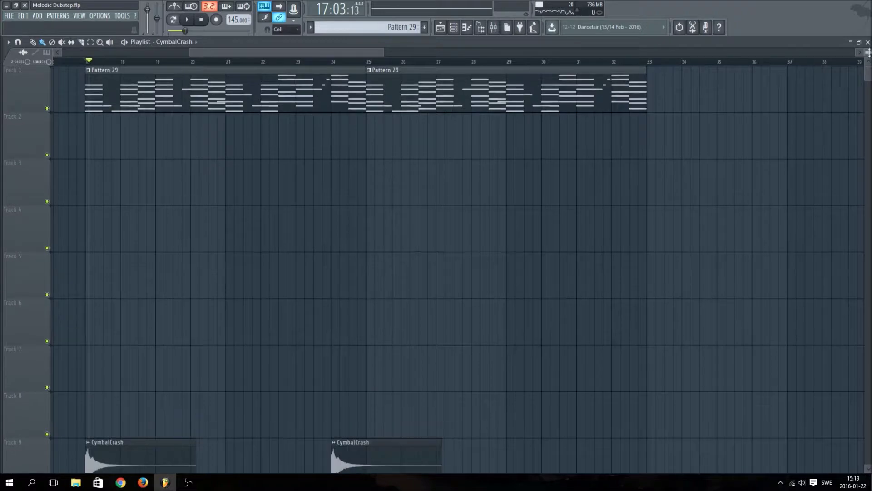
pyautogui.click(453, 27)
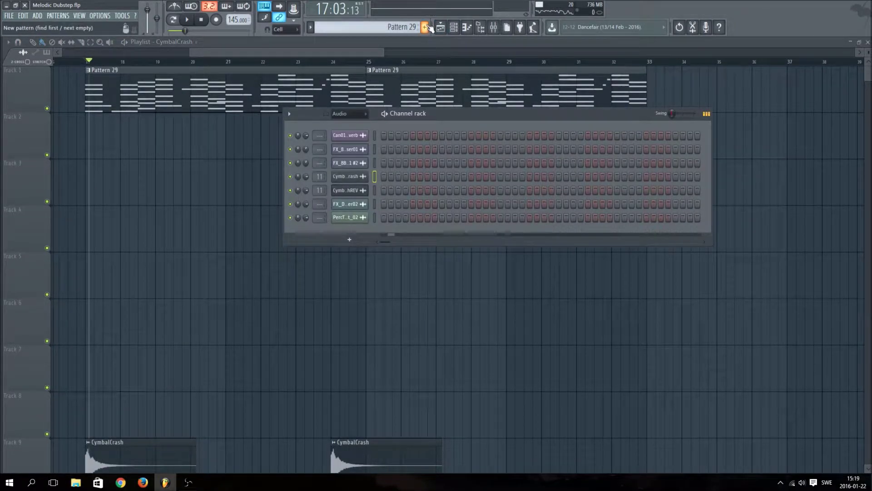
pyautogui.click(290, 72)
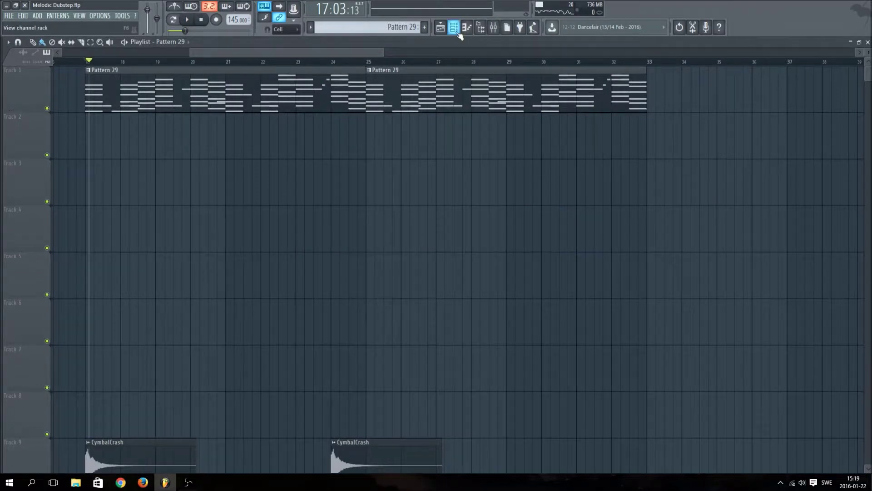
pyautogui.click(455, 30)
pyautogui.click(350, 114)
pyautogui.click(348, 152)
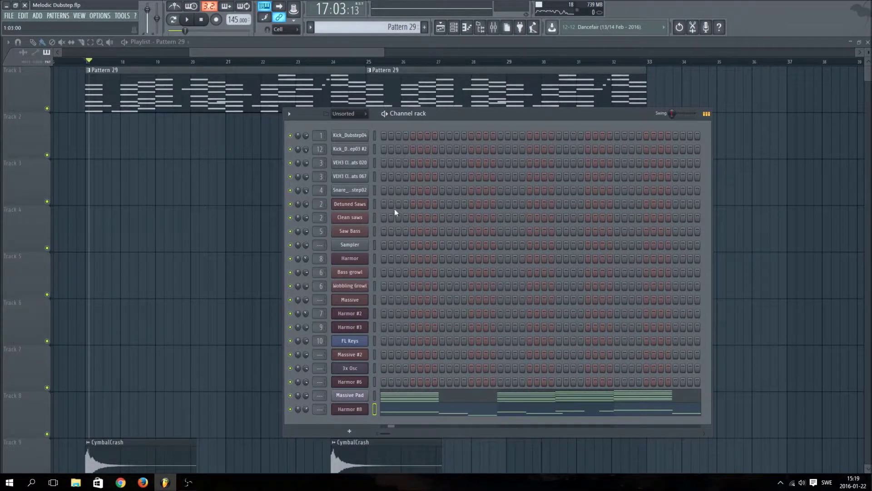
# - Move the Harmor #8 lead notes out of Pattern 29 into a new pattern and play it
pyautogui.click(424, 28)
pyautogui.press('Return')
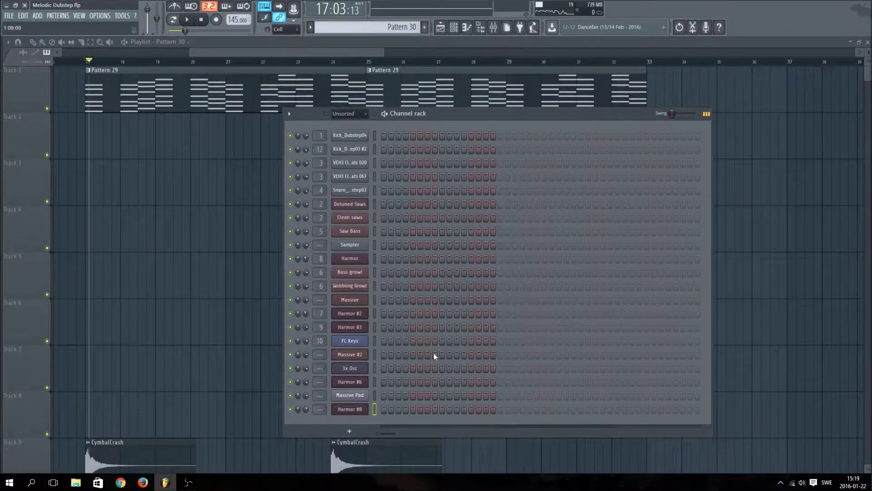
pyautogui.hotkey('ctrl', 'v')
pyautogui.press('space')
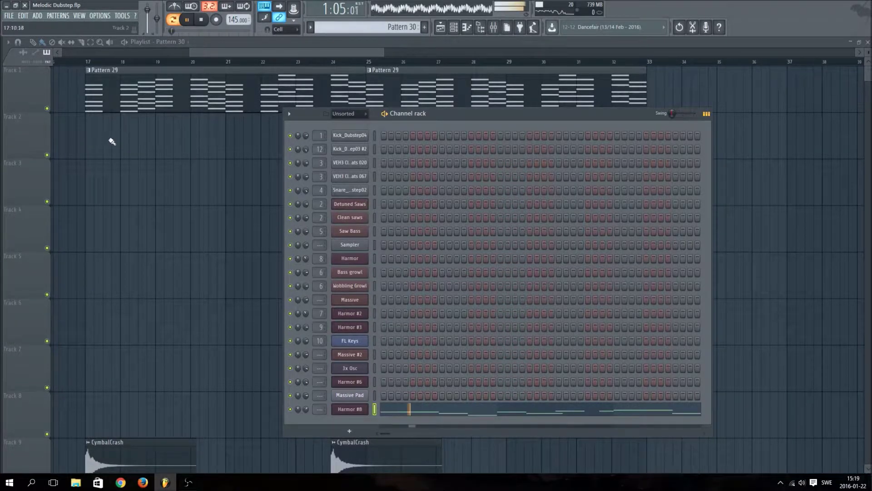
# - Place two Pattern 30 clips back to back on Track 2 at bars 17 and 25, then play the section in song mode
pyautogui.click(89, 140)
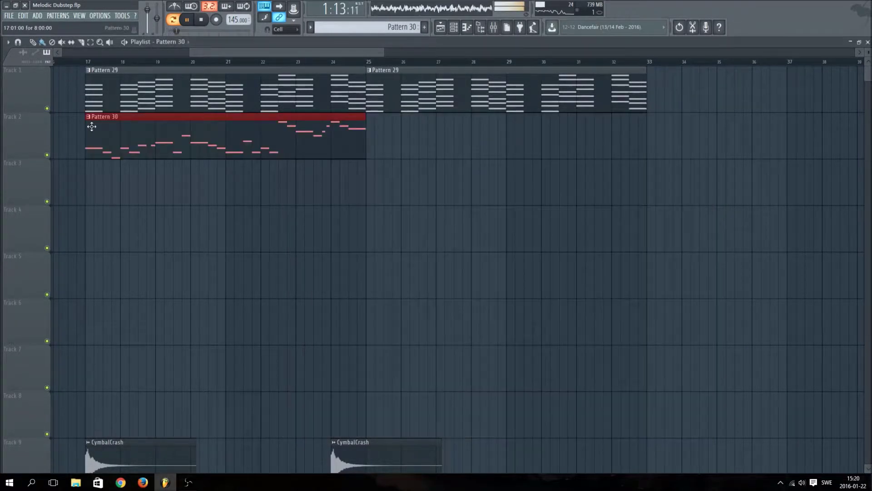
pyautogui.click(369, 145)
pyautogui.click(78, 62)
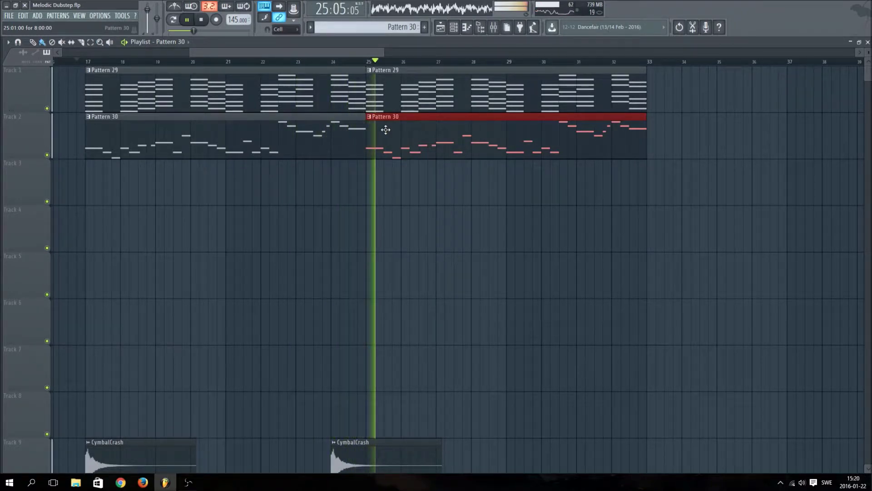
# - Open the Saw Bass piano roll for Pattern 29, with F5, F5 and G5 notes starting the bass line, and play the pattern
pyautogui.click(341, 95)
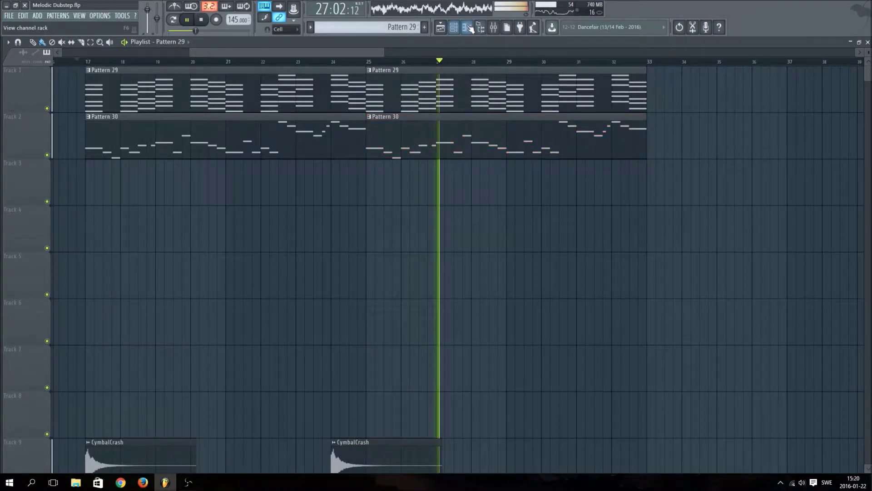
pyautogui.click(469, 28)
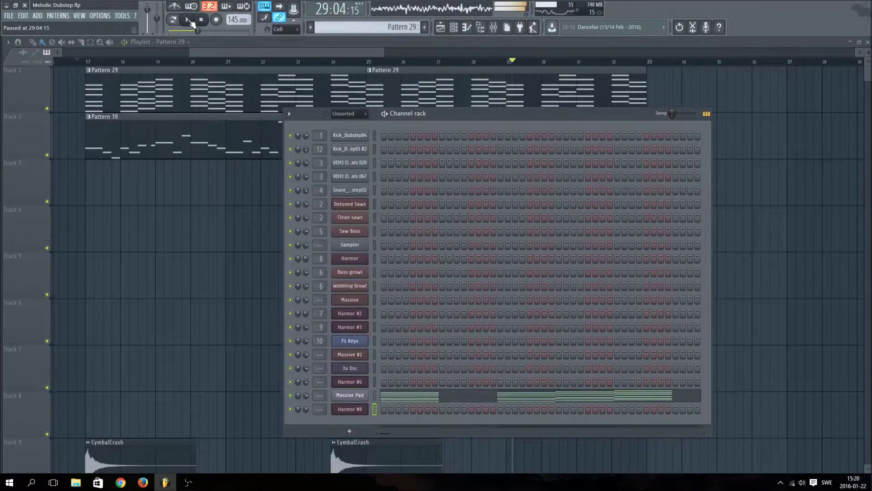
pyautogui.rightClick(360, 233)
pyautogui.click(379, 231)
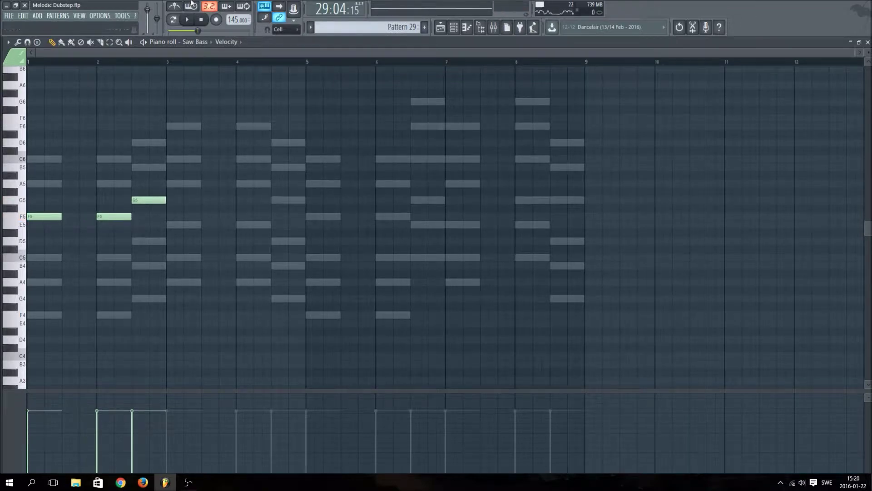
pyautogui.click(187, 20)
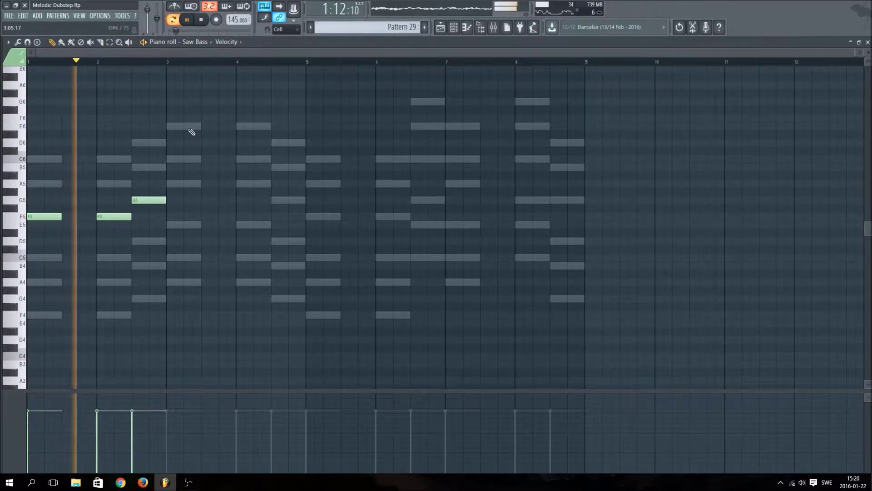
# - Add Saw Bass notes A5 at bar 3, A5 and G5 in bar 4, and F5 at bars 5 and 6, following the chords
pyautogui.click(166, 183)
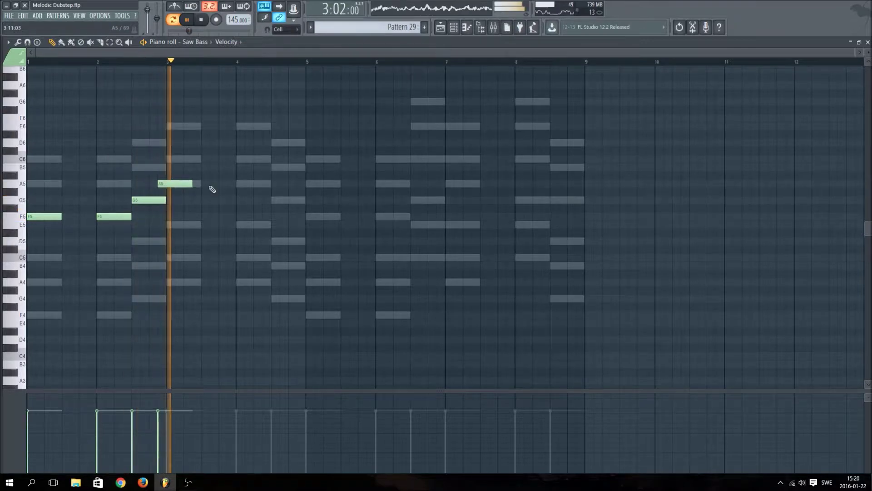
pyautogui.click(241, 184)
pyautogui.click(277, 200)
pyautogui.click(307, 217)
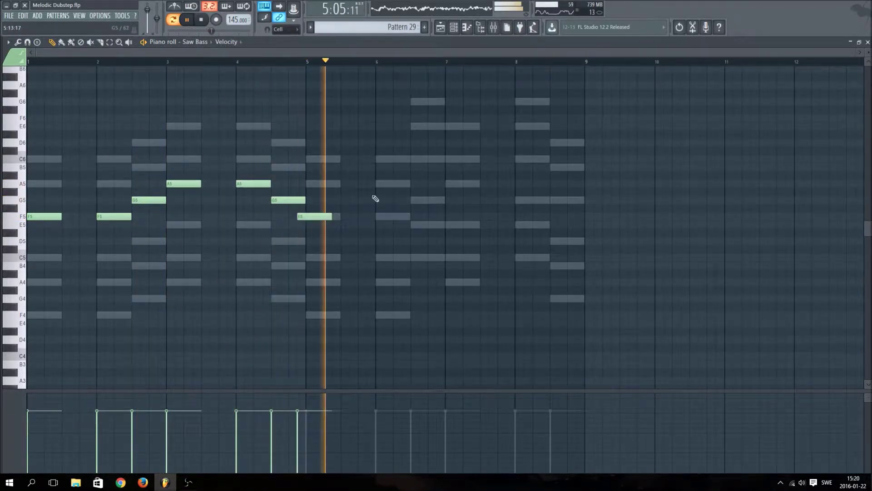
pyautogui.click(379, 217)
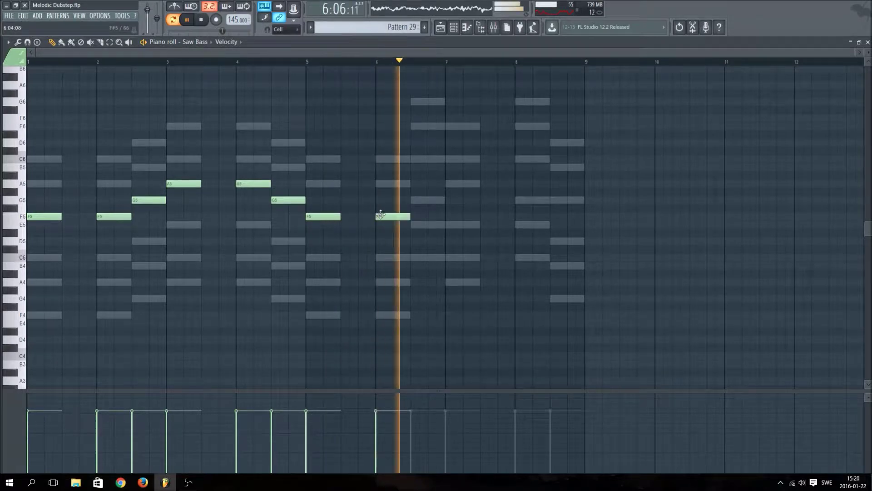
# - Finish the Saw Bass line with C6 halfway through bar 6, A5 at bar 7, and C6 and G5 in bar 8
pyautogui.click(414, 160)
pyautogui.click(448, 183)
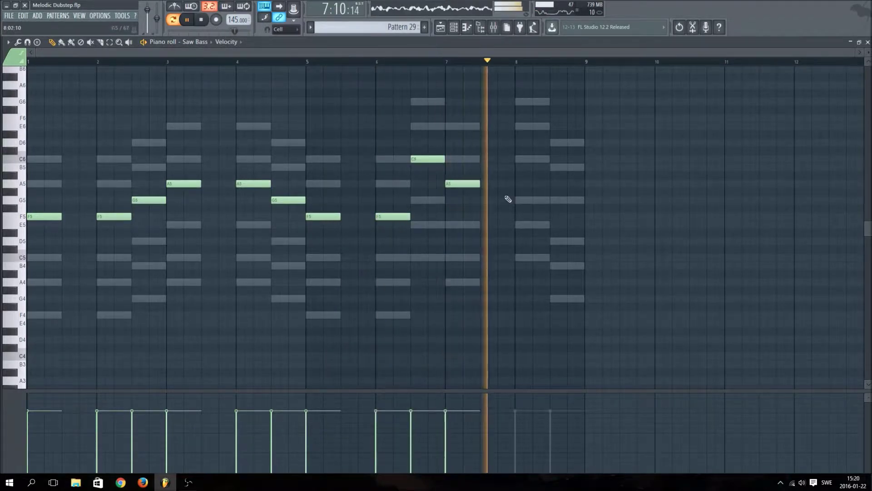
pyautogui.click(518, 160)
pyautogui.click(553, 168)
pyautogui.moveTo(563, 168); pyautogui.dragTo(564, 200)
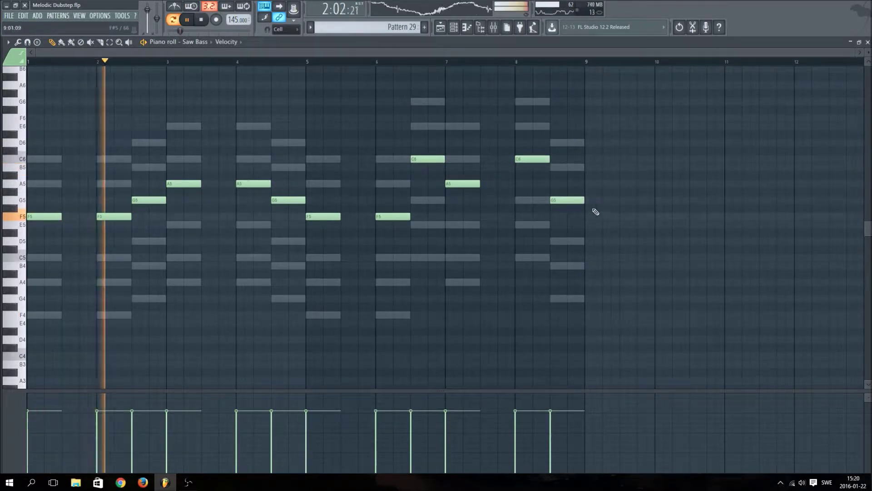
# - Return to the Playlist and mark the first half of bar 17 as the time selection
pyautogui.click(454, 28)
pyautogui.press('F5')
pyautogui.moveTo(86, 61); pyautogui.dragTo(98, 62)
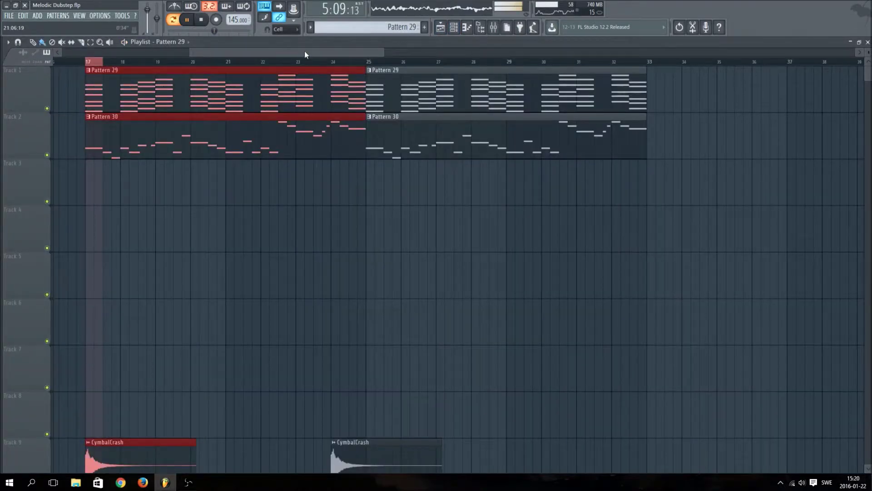
# - Try automating the Saw Bass mixer track's volume with an automation clip over the selected half bar
pyautogui.click(494, 27)
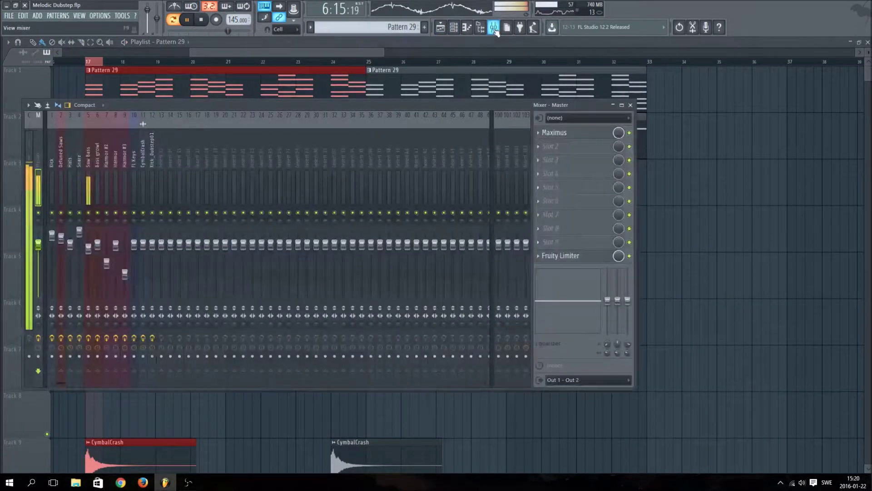
pyautogui.click(89, 159)
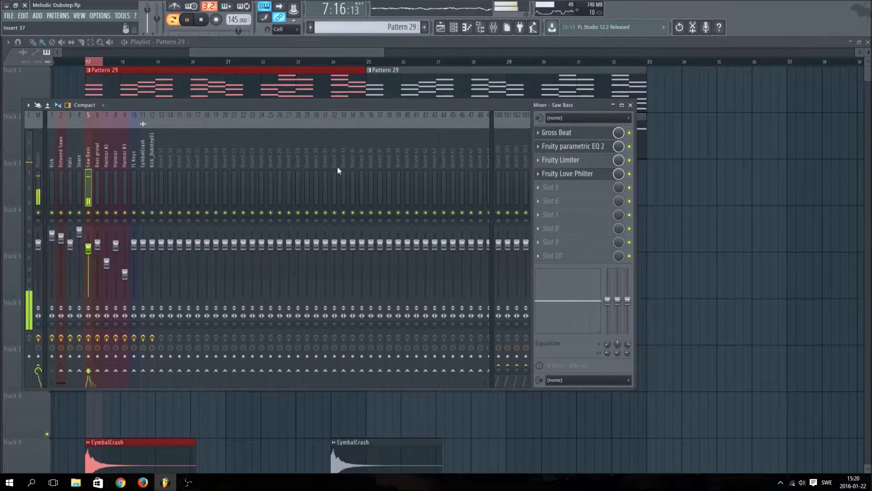
pyautogui.rightClick(91, 252)
pyautogui.click(140, 311)
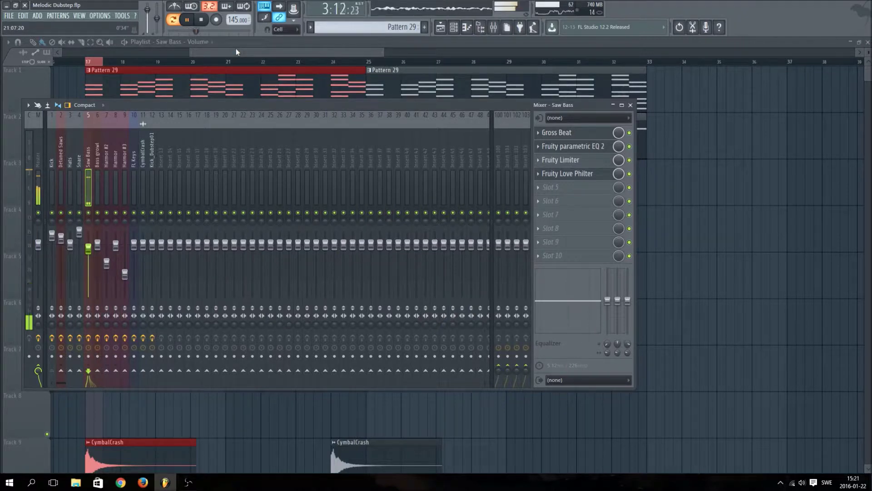
pyautogui.press('F9')
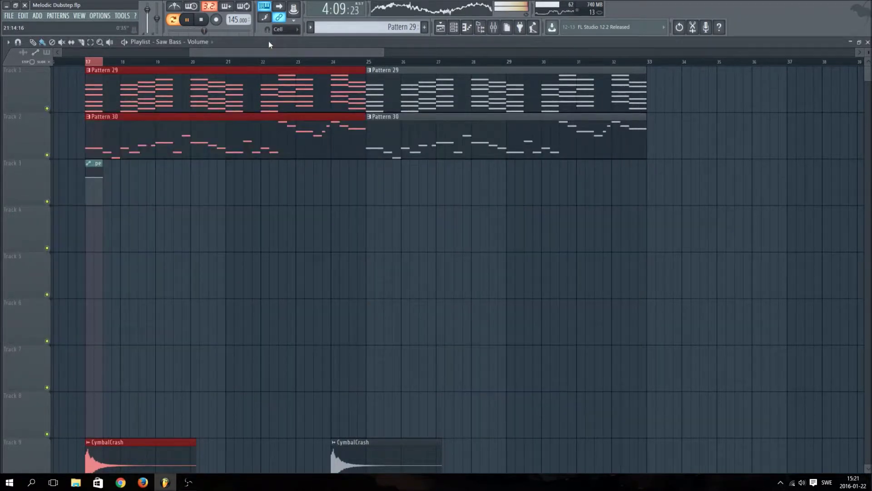
pyautogui.click(497, 28)
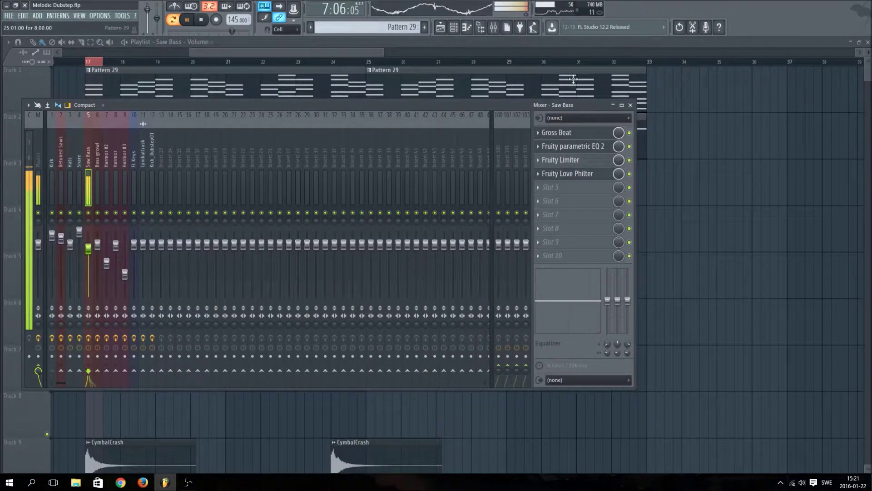
# - Create a rising Saw Bass channel volume automation clip over the first half of bar 17 and switch to song mode
pyautogui.click(454, 28)
pyautogui.click(350, 113)
pyautogui.click(361, 155)
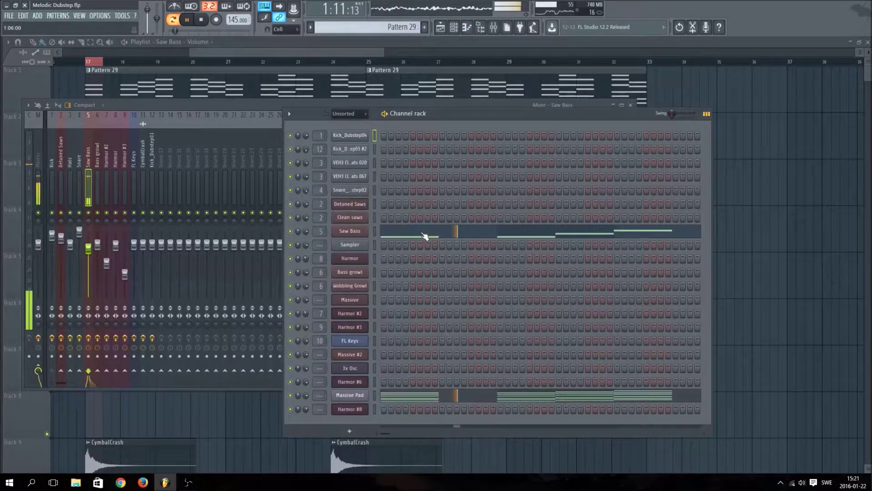
pyautogui.rightClick(303, 229)
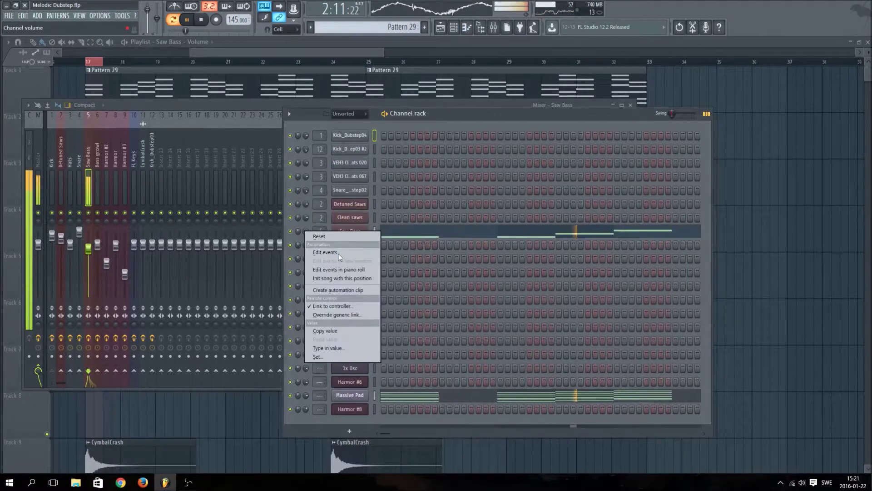
pyautogui.click(355, 286)
pyautogui.click(229, 96)
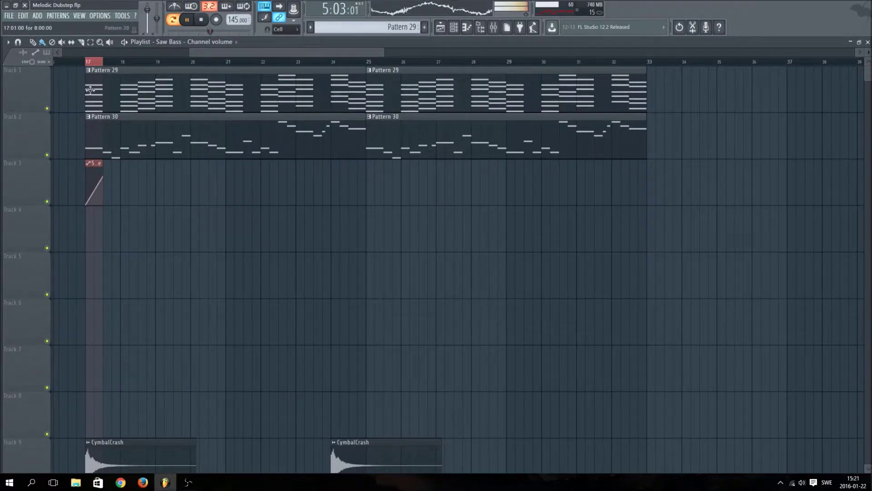
pyautogui.press('l')
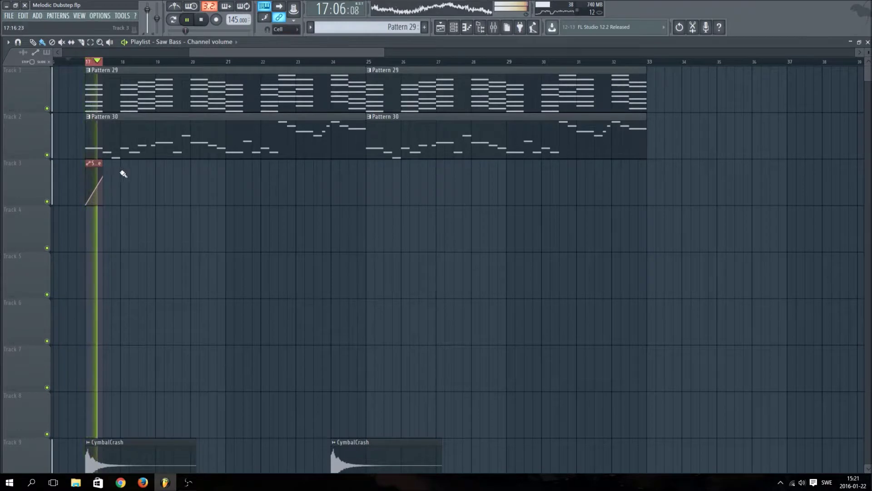
# - Place copies of the Saw Bass volume clip on Track 3 in groups of three starting at bars 18 and 20
pyautogui.moveTo(118, 163); pyautogui.dragTo(240, 183)
pyautogui.rightClick(250, 171)
pyautogui.rightClick(225, 168)
pyautogui.rightClick(192, 168)
pyautogui.rightClick(205, 168)
pyautogui.moveTo(196, 171); pyautogui.dragTo(238, 175)
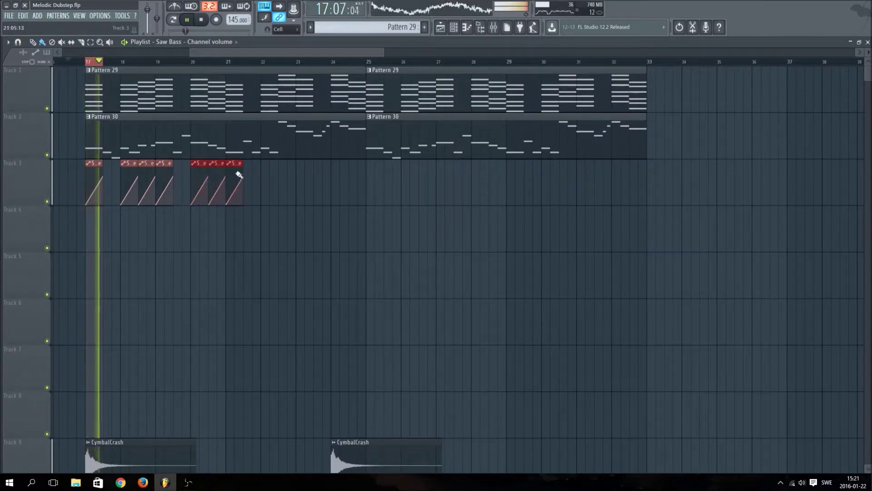
# - Add two more groups of three Saw Bass volume clips on Track 3, starting at bars 22 and 24
pyautogui.click(262, 171)
pyautogui.moveTo(257, 163); pyautogui.dragTo(264, 164)
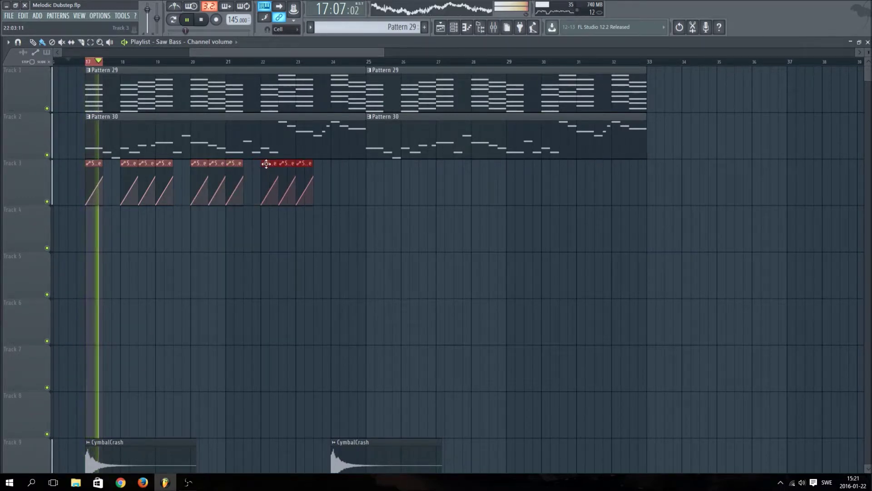
pyautogui.moveTo(337, 174); pyautogui.dragTo(360, 176)
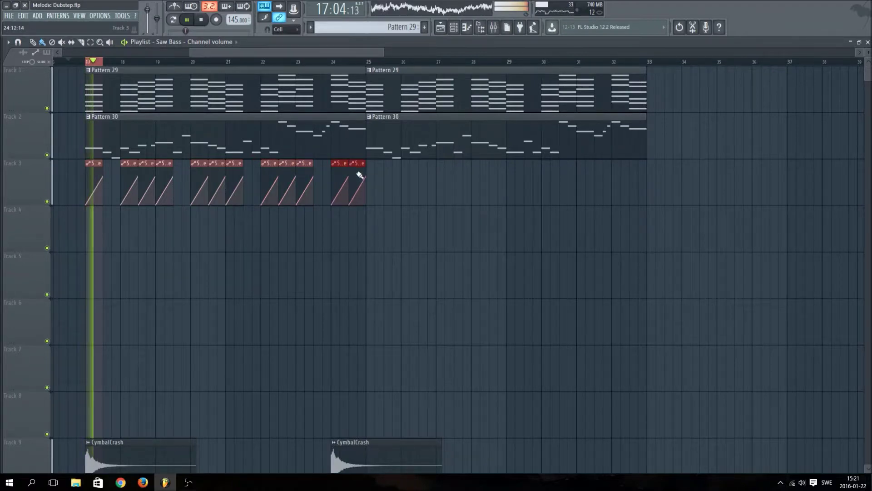
pyautogui.click(371, 177)
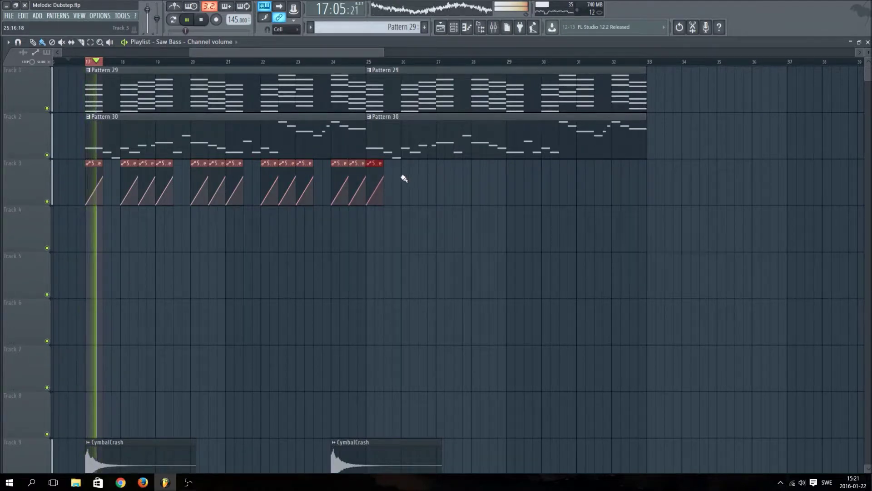
# - Continue the Saw Bass volume clips from bar 26 through bar 31 and erase the stray clips around bar 32
pyautogui.moveTo(403, 179); pyautogui.dragTo(441, 183)
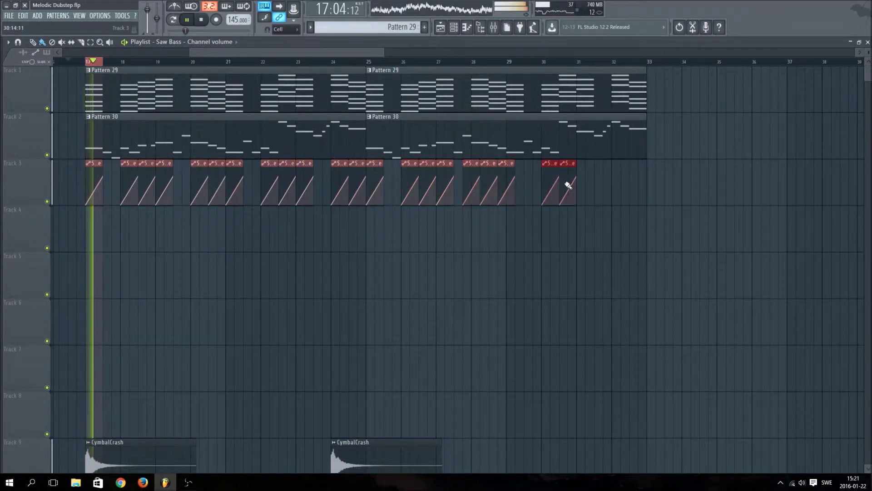
pyautogui.rightClick(608, 167)
pyautogui.click(629, 168)
pyautogui.rightClick(646, 165)
pyautogui.rightClick(630, 167)
pyautogui.rightClick(617, 168)
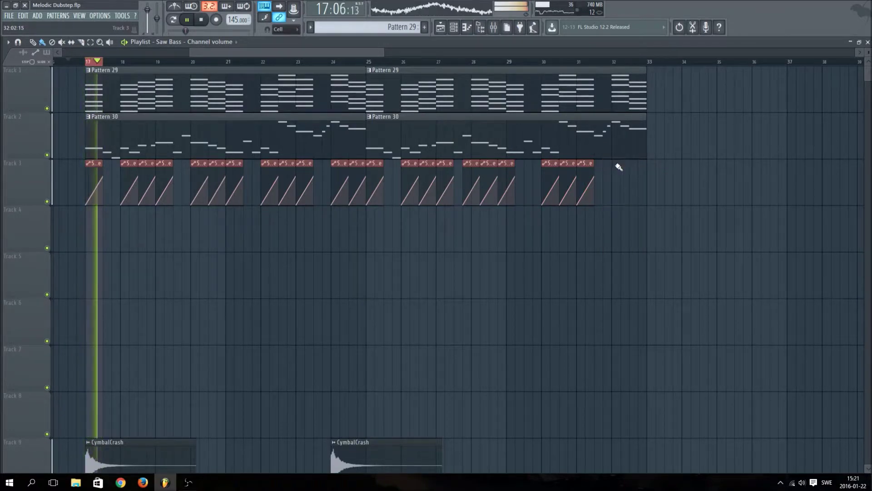
# - Replace the misaligned volume clips with three starting at bar 28 and place two more at bar 32
pyautogui.rightClick(509, 169)
pyautogui.rightClick(493, 168)
pyautogui.rightClick(481, 166)
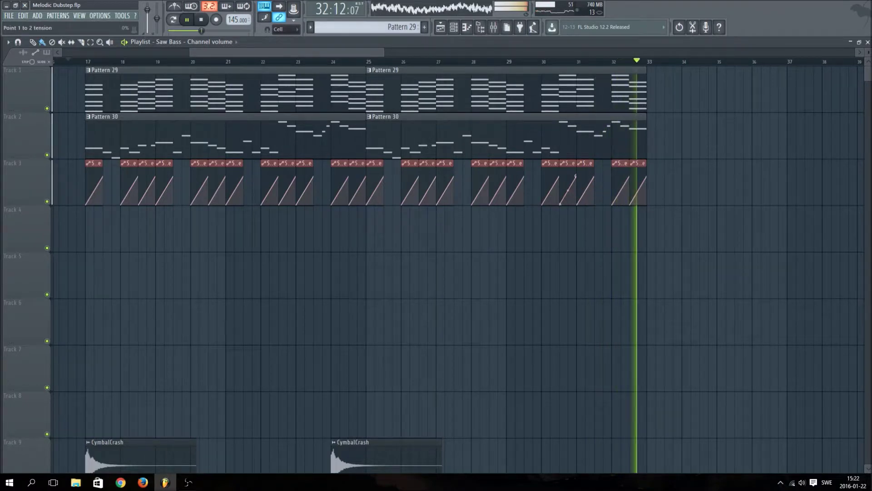
# - Bend the Saw Bass volume ramp into a slow-starting upward curve and play the section from bar 17
pyautogui.moveTo(567, 190); pyautogui.dragTo(569, 202)
pyautogui.click(87, 62)
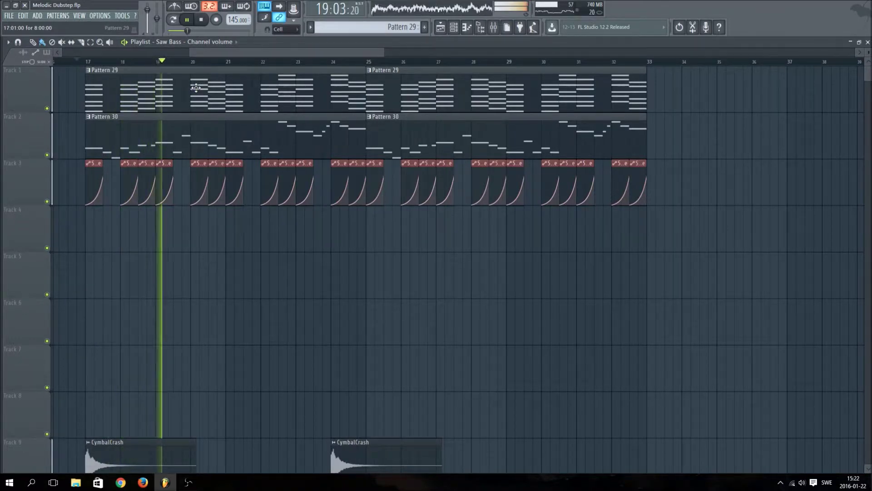
pyautogui.scroll(-1, 425, 68)
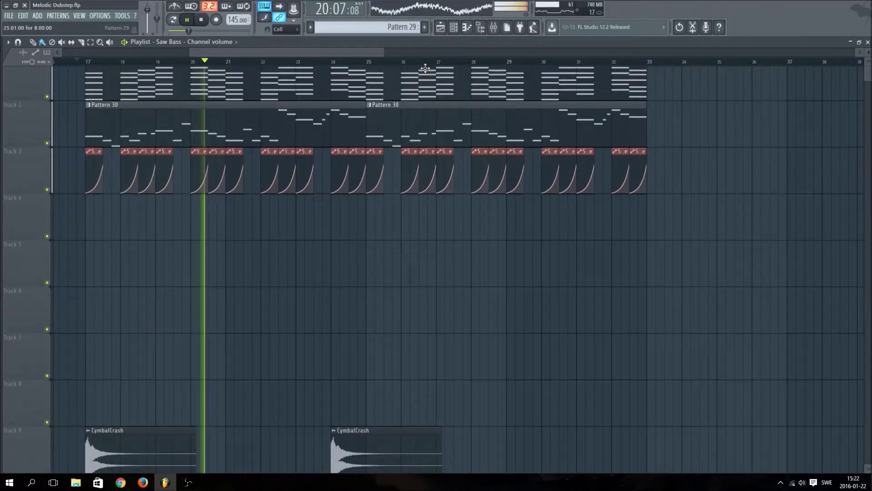
pyautogui.scroll(-6, 425, 68)
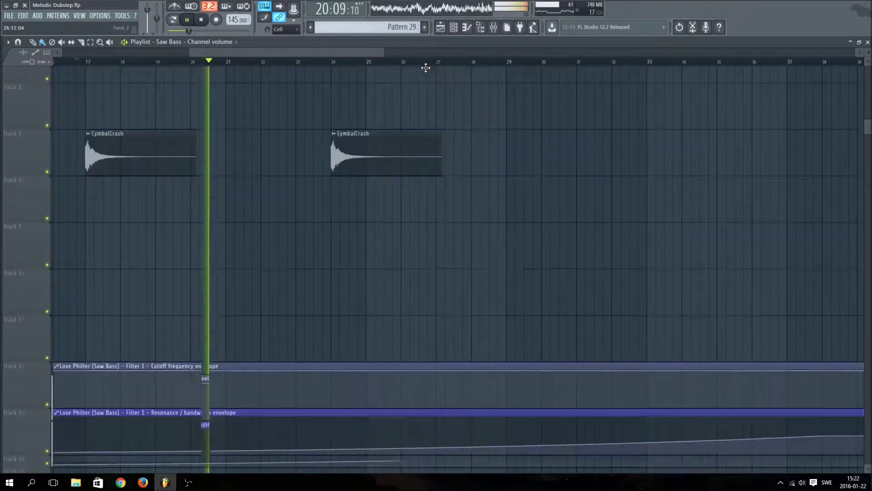
pyautogui.scroll(7, 426, 68)
pyautogui.scroll(-5, 425, 68)
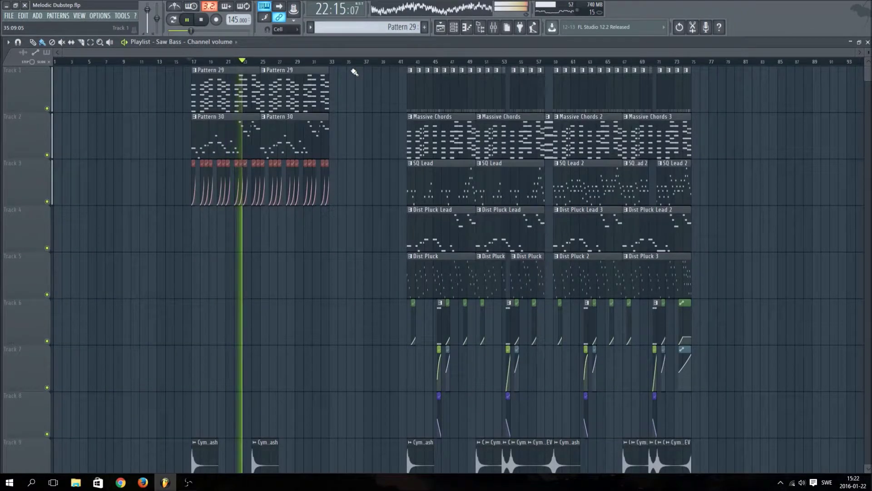
# - Add a PoiZone synthesizer channel to the Unsorted group
pyautogui.click(453, 27)
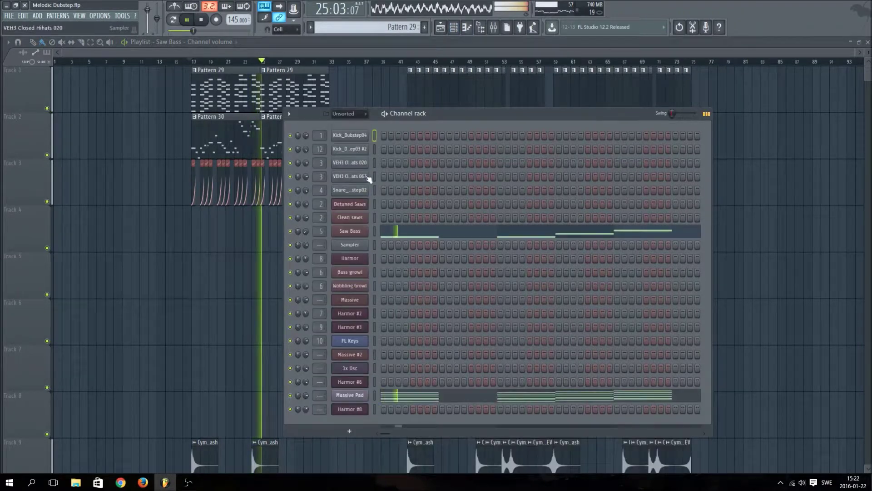
pyautogui.click(37, 15)
pyautogui.moveTo(82, 25)
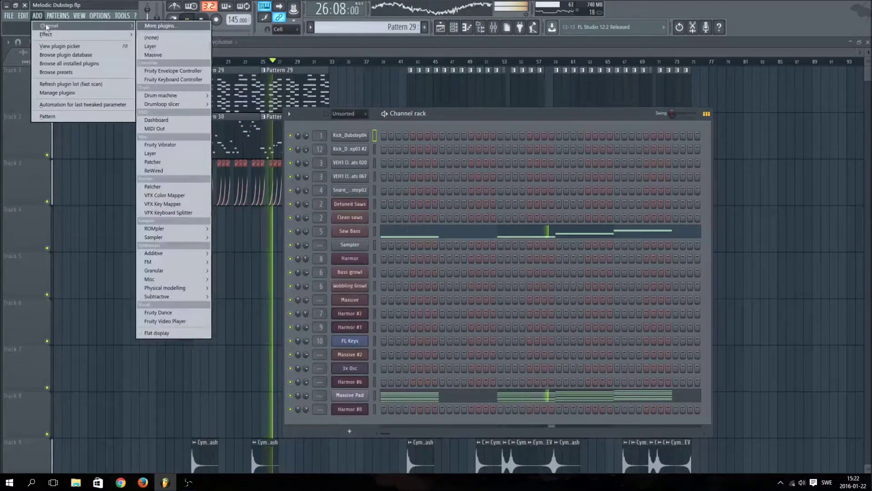
pyautogui.moveTo(187, 251)
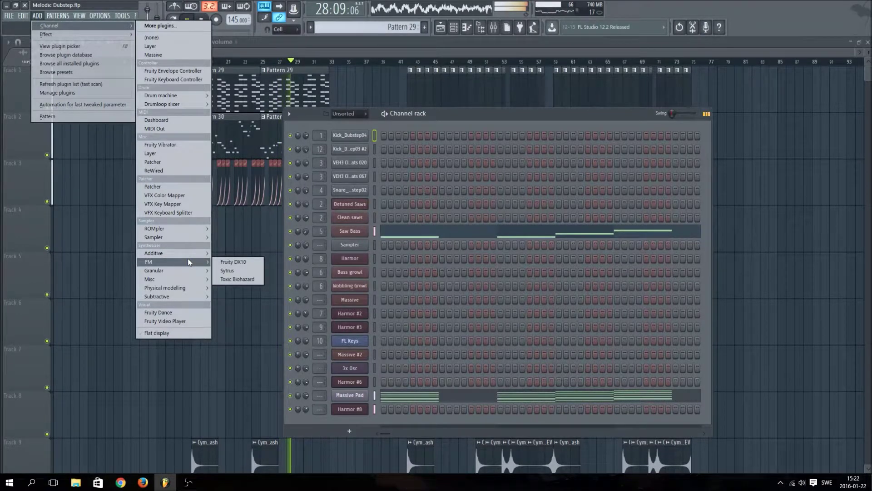
pyautogui.moveTo(186, 279)
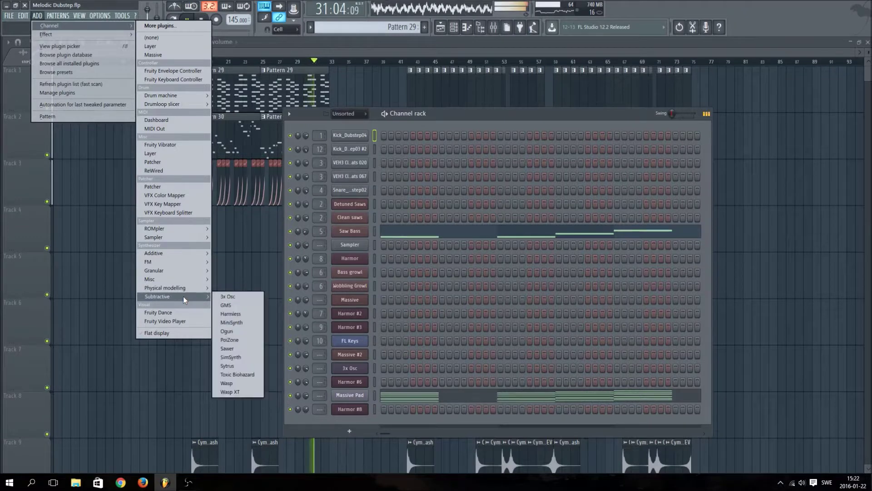
pyautogui.click(229, 340)
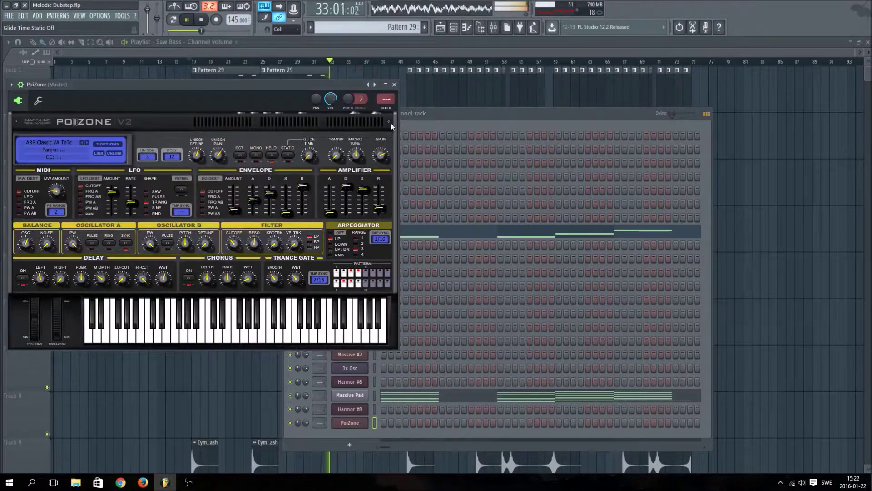
# - Load the Massive Pad preset in PoiZone and copy the original Massive Pad channel's notes into the PoiZone channel
pyautogui.rightClick(370, 89)
pyautogui.click(384, 94)
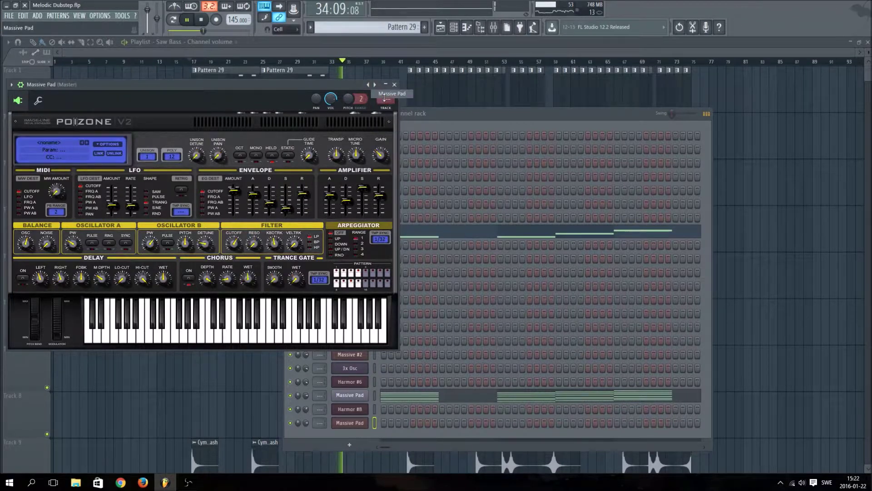
pyautogui.click(456, 112)
pyautogui.click(373, 394)
pyautogui.hotkey('ctrl', 'c')
pyautogui.click(373, 423)
pyautogui.hotkey('ctrl', 'v')
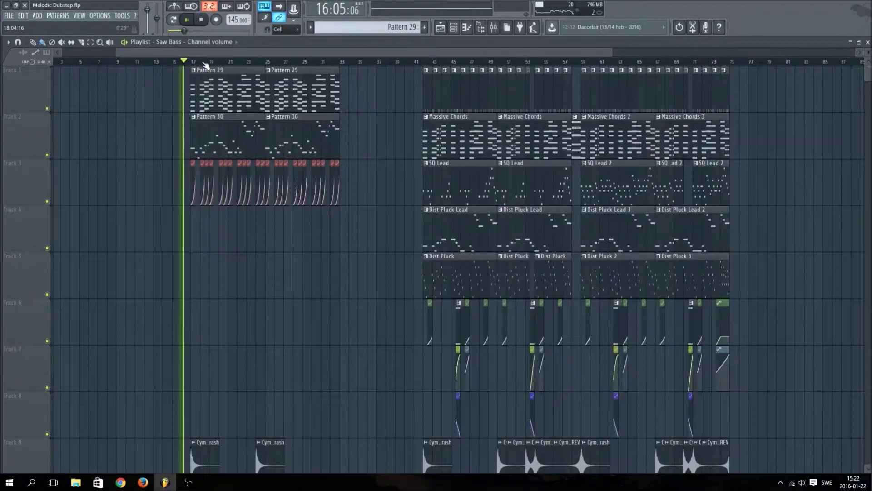
# - Open Pattern 30's Harmor #8 melody in the piano roll and play it in pattern mode
pyautogui.scroll(5, 205, 65)
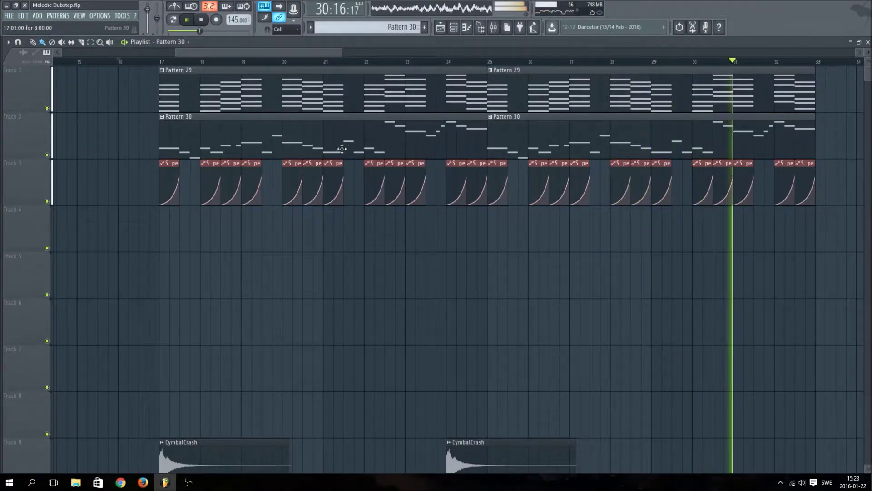
pyautogui.click(456, 29)
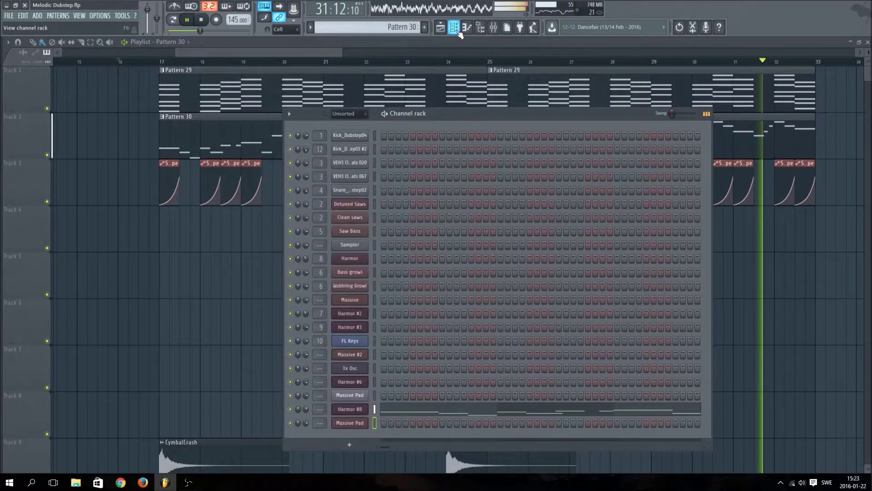
pyautogui.click(416, 408)
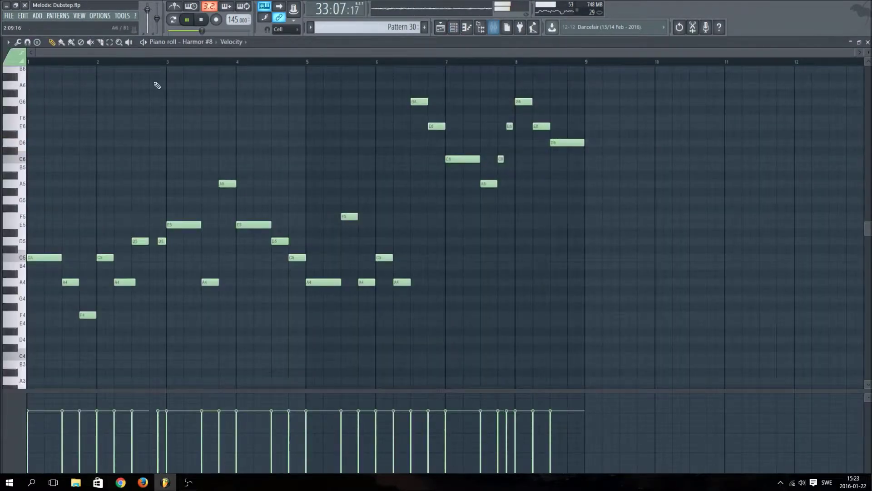
pyautogui.click(123, 64)
pyautogui.click(173, 20)
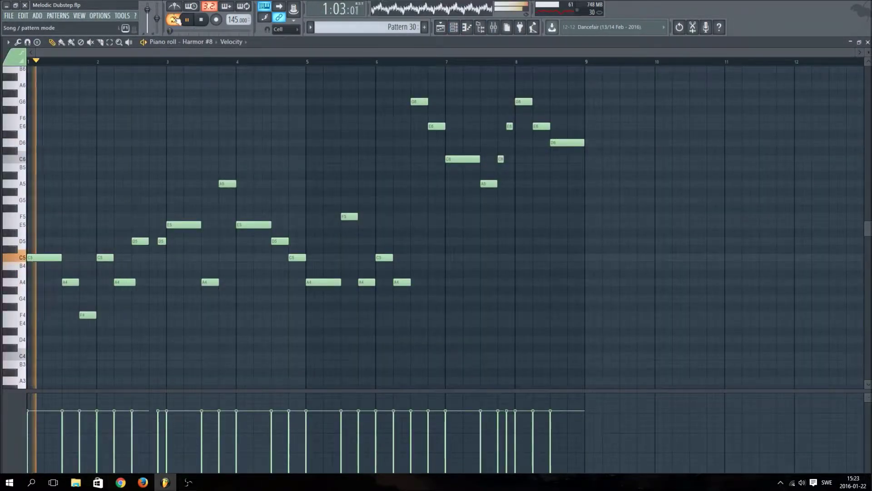
# - Open the Harmor #8 synthesizer's effects section and raise its reverb size slightly
pyautogui.click(493, 27)
pyautogui.click(480, 27)
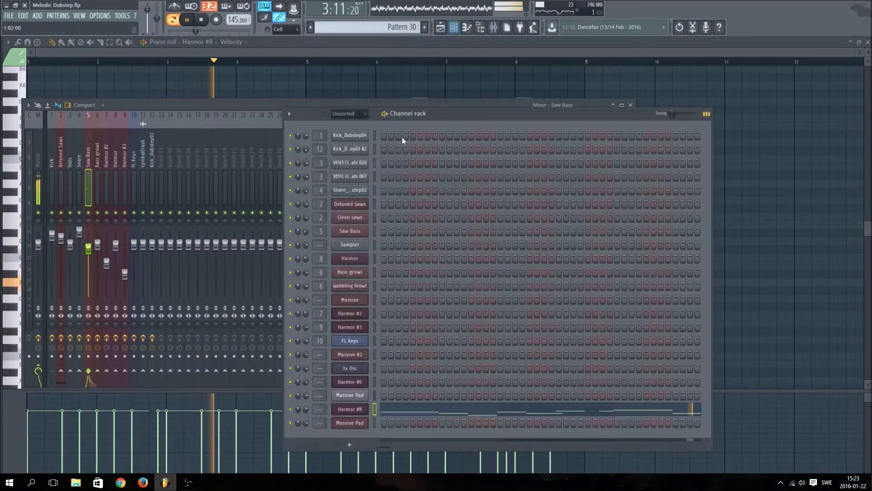
pyautogui.click(367, 409)
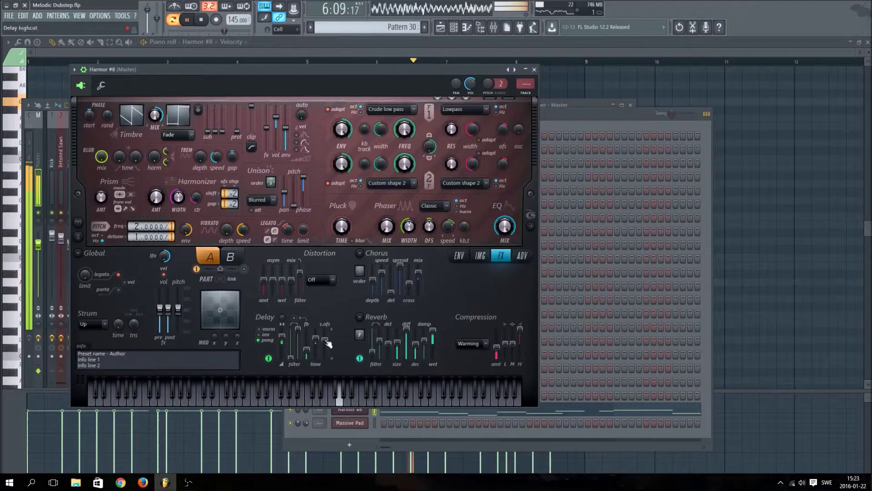
pyautogui.moveTo(399, 343); pyautogui.dragTo(399, 335)
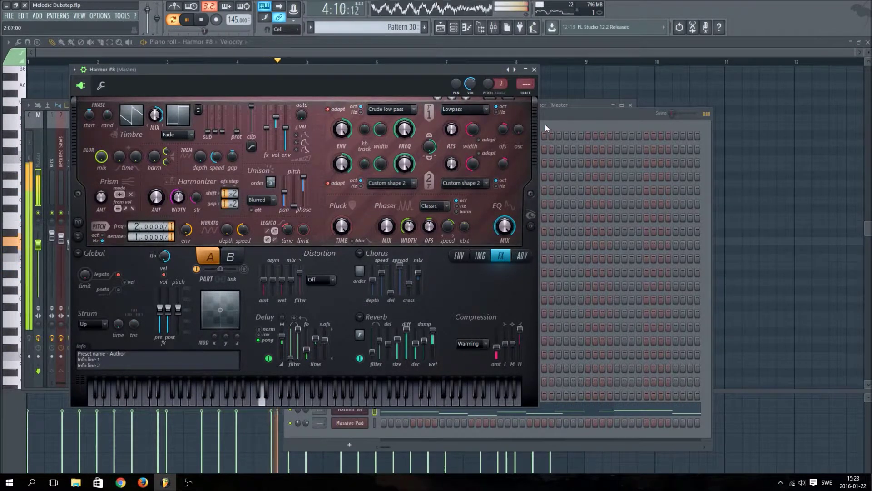
# - Route the Harmor #8 channel to a free mixer track
pyautogui.click(74, 71)
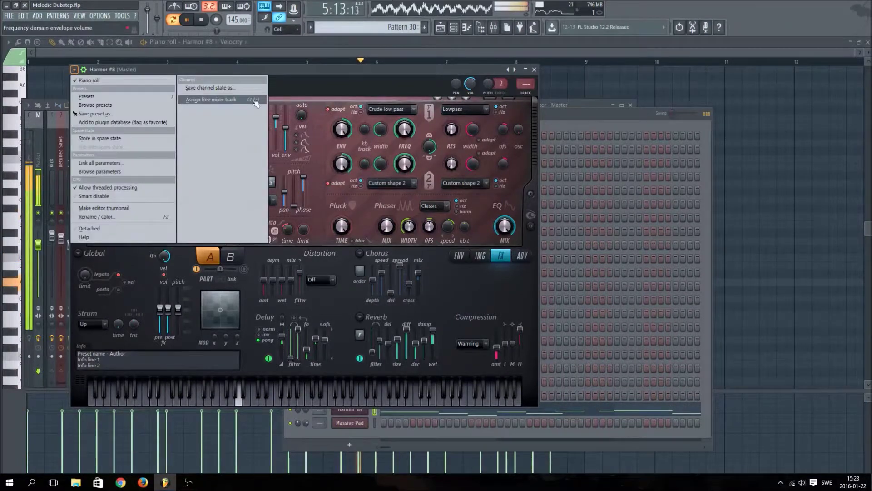
pyautogui.click(253, 99)
pyautogui.click(412, 77)
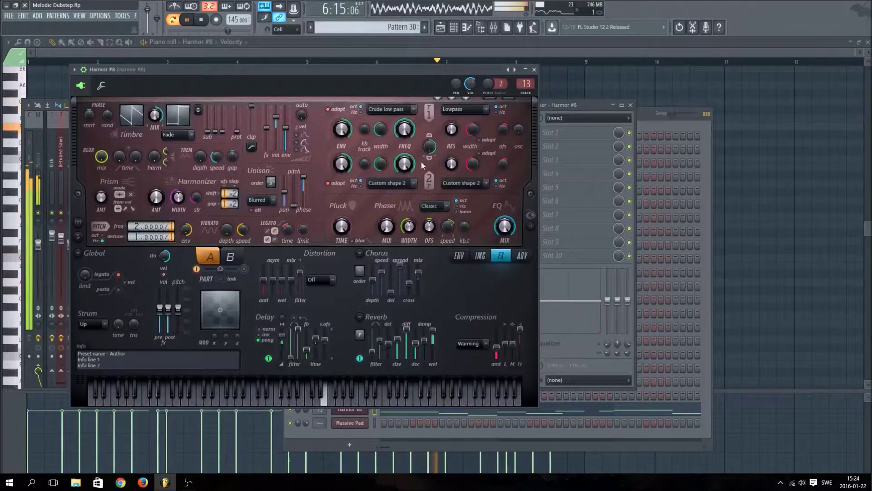
# - Insert Fruity Parametric EQ 2 in slot 1 of the Harmor #8 mixer track, cut the lows steeply and boost the highs
pyautogui.click(552, 132)
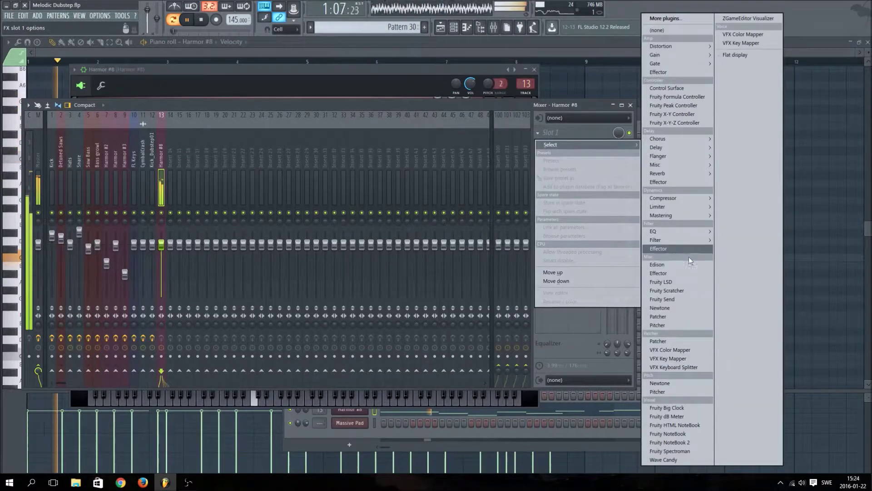
pyautogui.moveTo(682, 231)
pyautogui.click(742, 249)
pyautogui.rightClick(96, 209)
pyautogui.moveTo(112, 238)
pyautogui.click(141, 239)
pyautogui.moveTo(97, 205); pyautogui.dragTo(132, 246)
pyautogui.moveTo(177, 206); pyautogui.dragTo(220, 204)
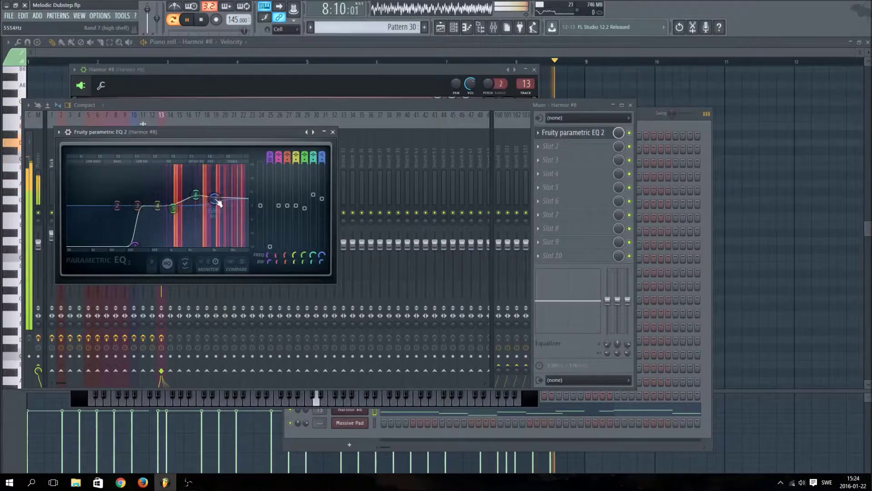
# - Return to the Playlist and play the arrangement from bar 17 in song mode
pyautogui.click(548, 146)
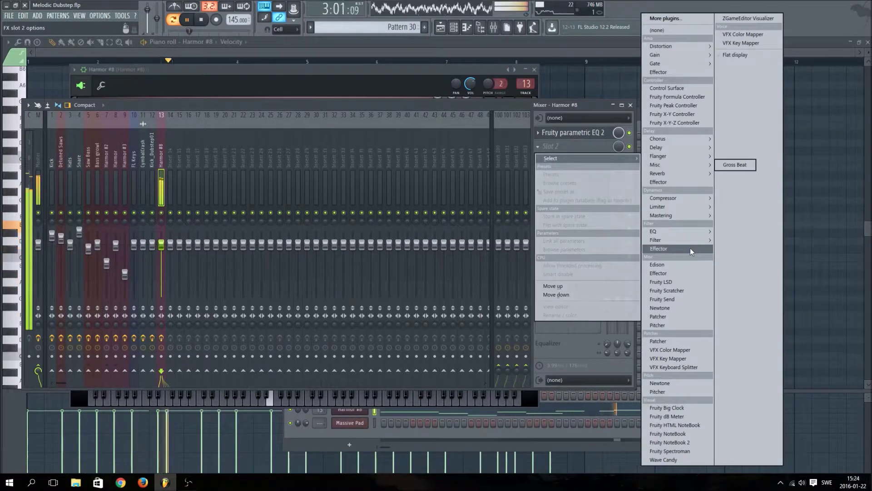
pyautogui.click(509, 109)
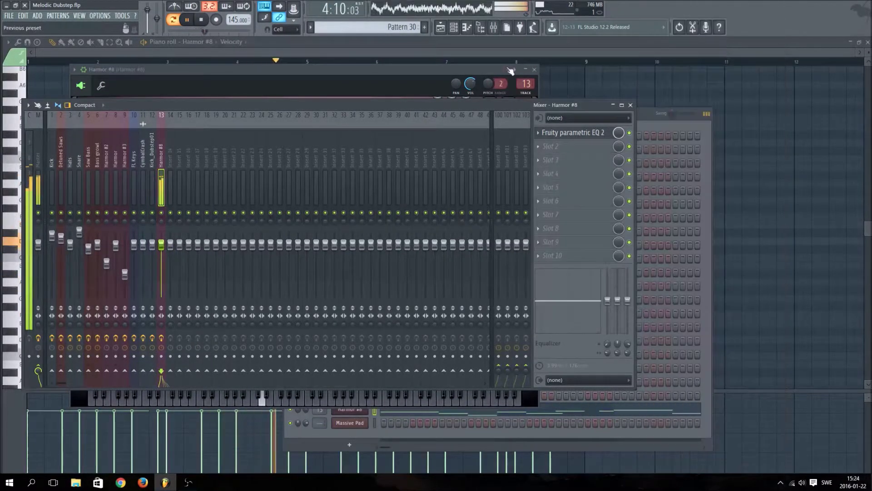
pyautogui.click(441, 28)
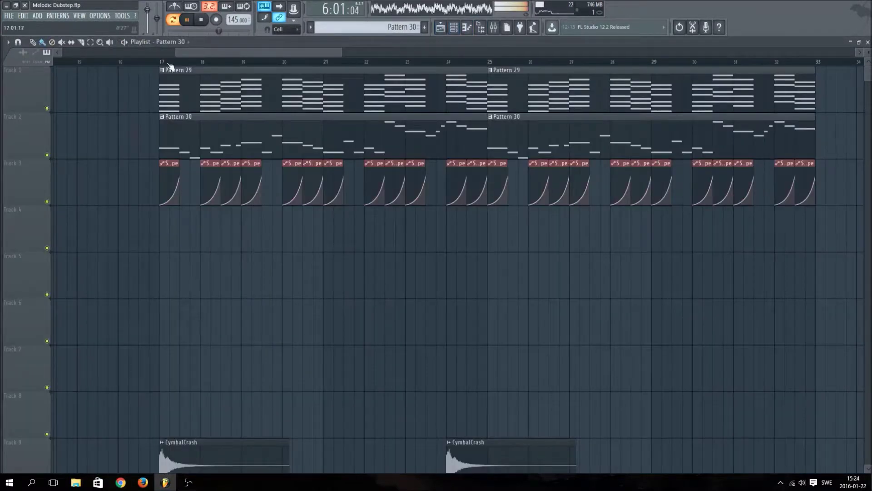
pyautogui.click(155, 62)
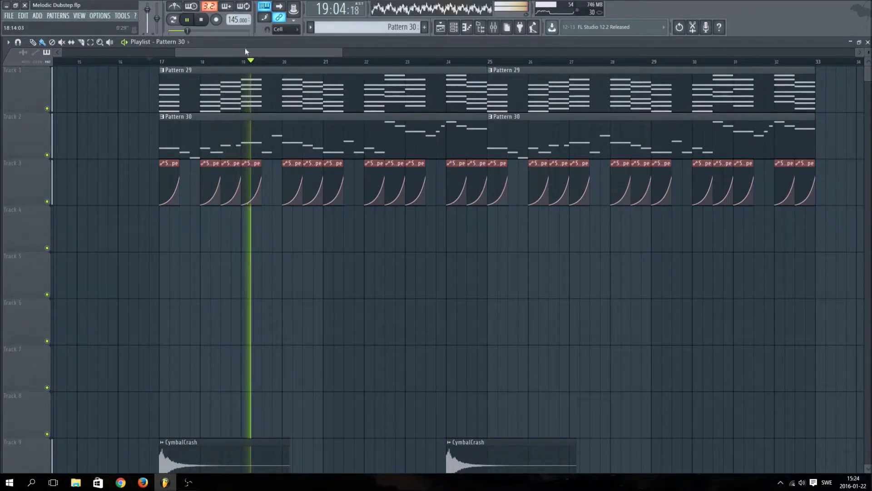
# - Create Pattern 31 with Kick_Dubstep04 on step 1 and the snare on steps 9 and 25
pyautogui.click(424, 27)
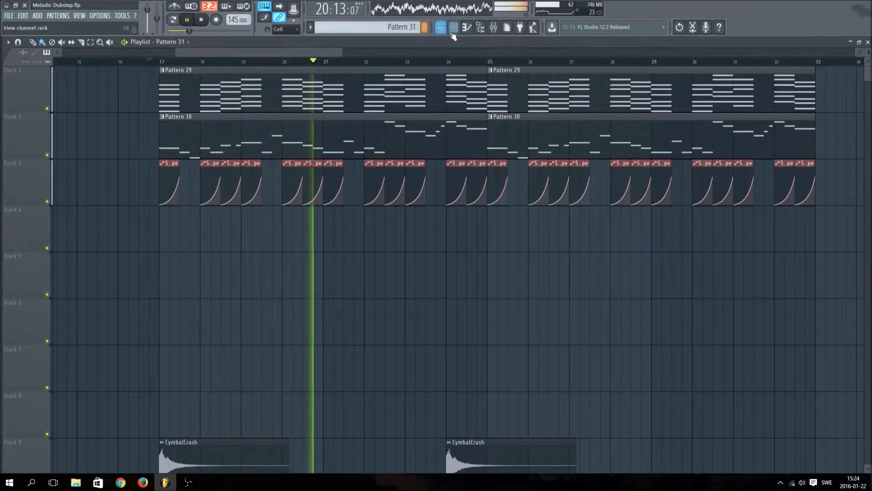
pyautogui.press('F6')
pyautogui.press('l')
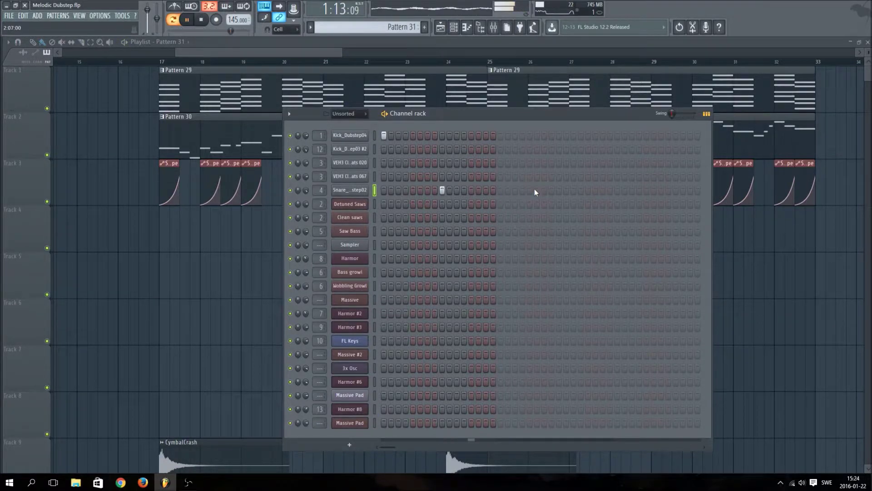
pyautogui.click(558, 190)
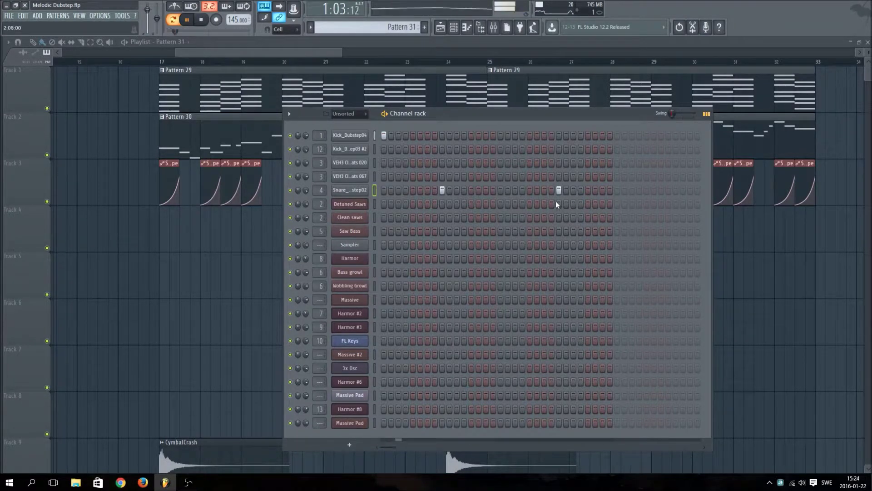
# - Program hats in Pattern 31: VEH3 020 on steps 3, 27 and 29–32, VEH3 067 on steps 5, 7, 11, 13, 17, 19 and 23
pyautogui.click(398, 162)
pyautogui.click(413, 176)
pyautogui.click(428, 176)
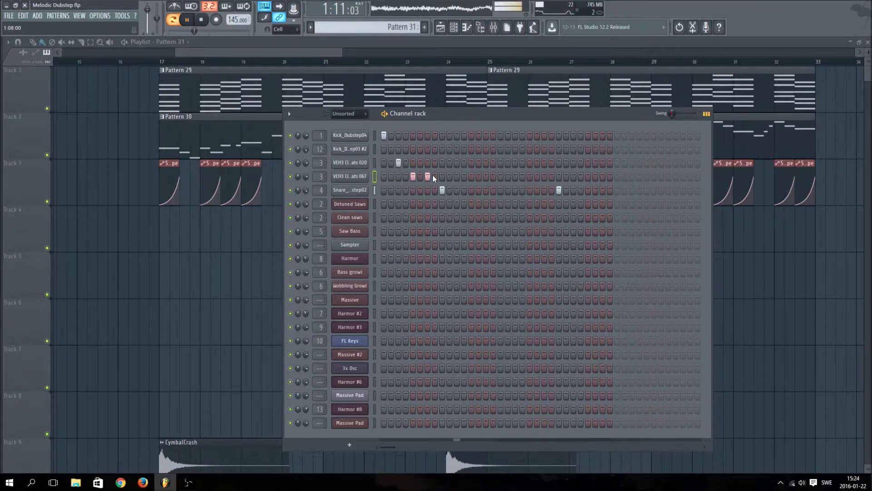
pyautogui.click(456, 177)
pyautogui.click(475, 177)
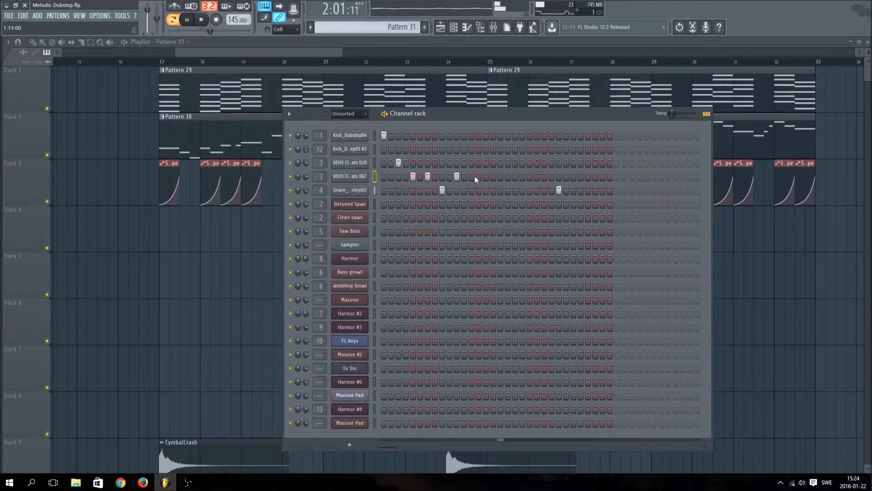
pyautogui.click(500, 176)
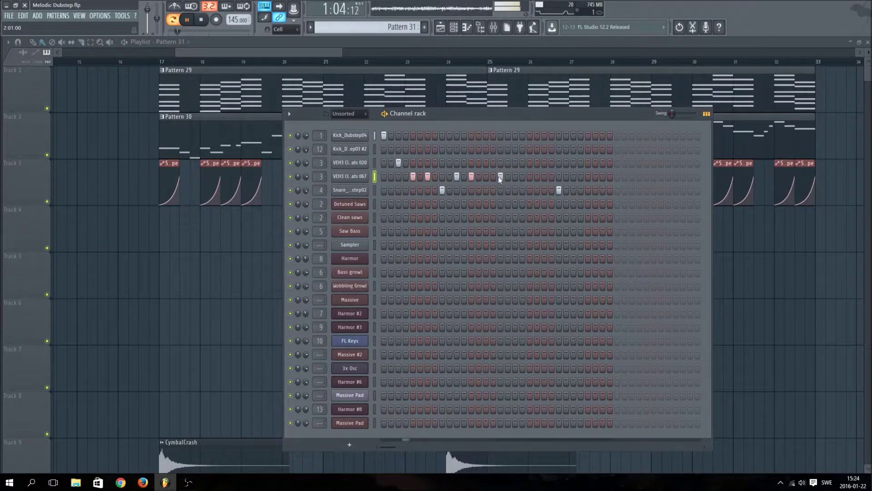
pyautogui.click(515, 176)
pyautogui.click(537, 176)
pyautogui.click(544, 177)
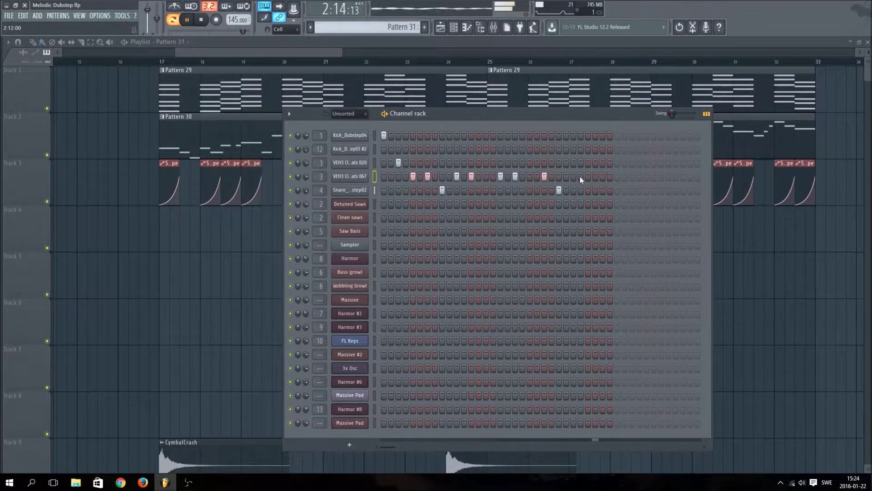
pyautogui.click(573, 163)
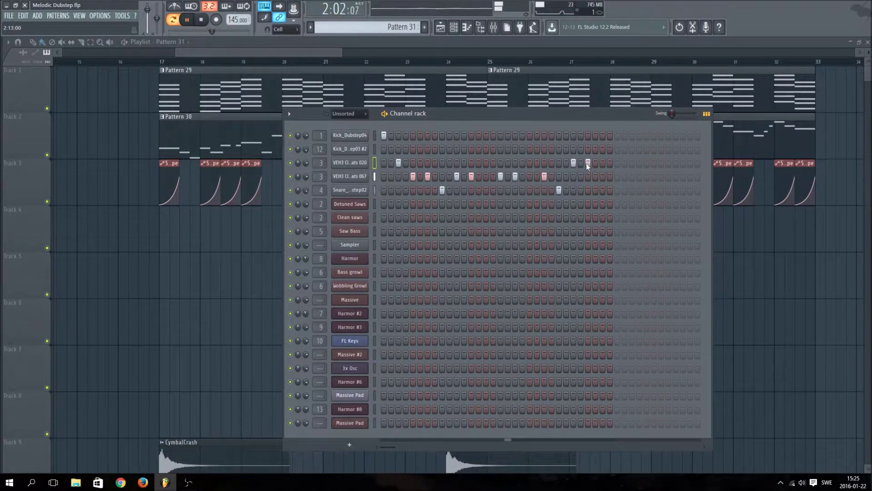
pyautogui.moveTo(595, 163); pyautogui.dragTo(610, 162)
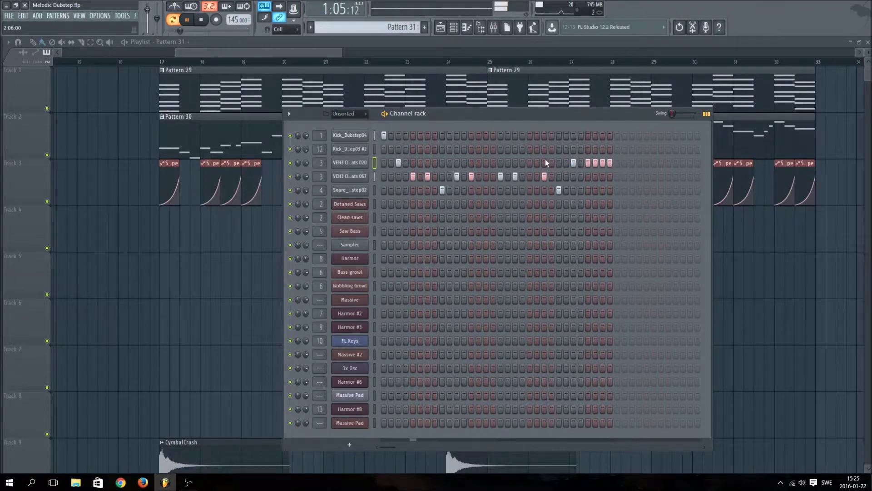
# - Fill track 4 with Pattern 31 clips from bar 17 to bar 33 and play the section
pyautogui.moveTo(165, 235); pyautogui.dragTo(754, 236)
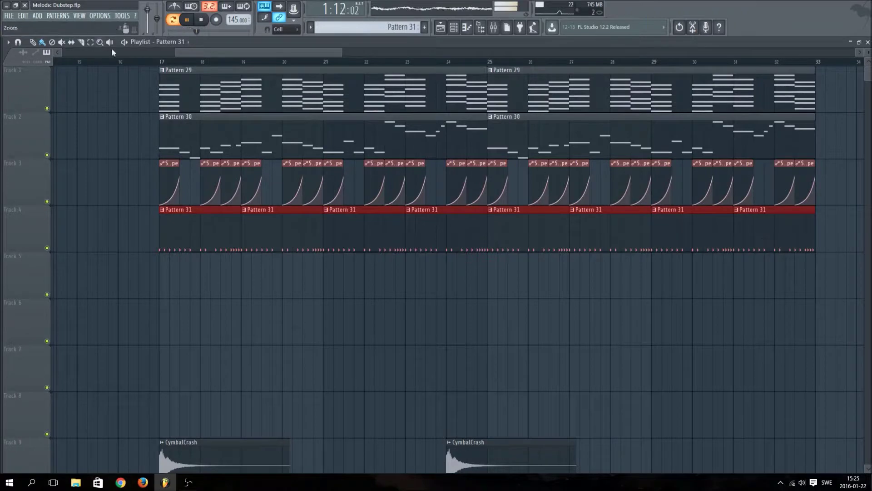
pyautogui.click(148, 61)
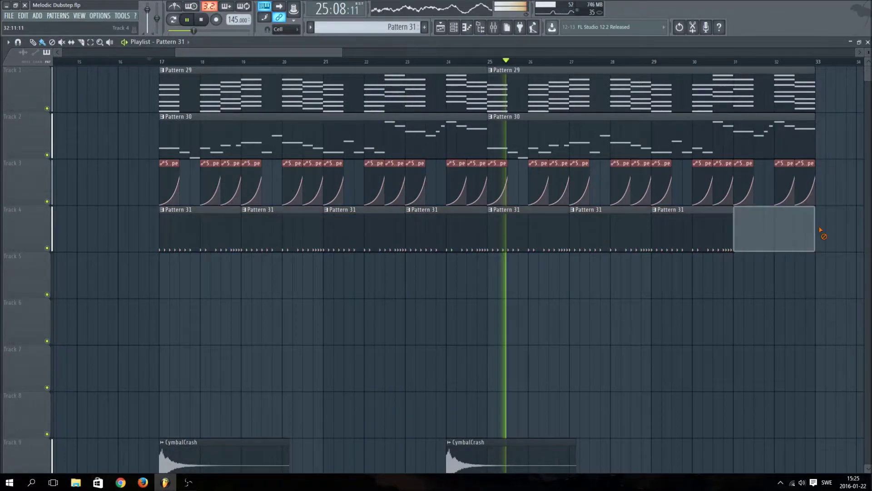
# - Erase all Pattern 31 clips from track 4
pyautogui.moveTo(772, 229); pyautogui.dragTo(267, 236)
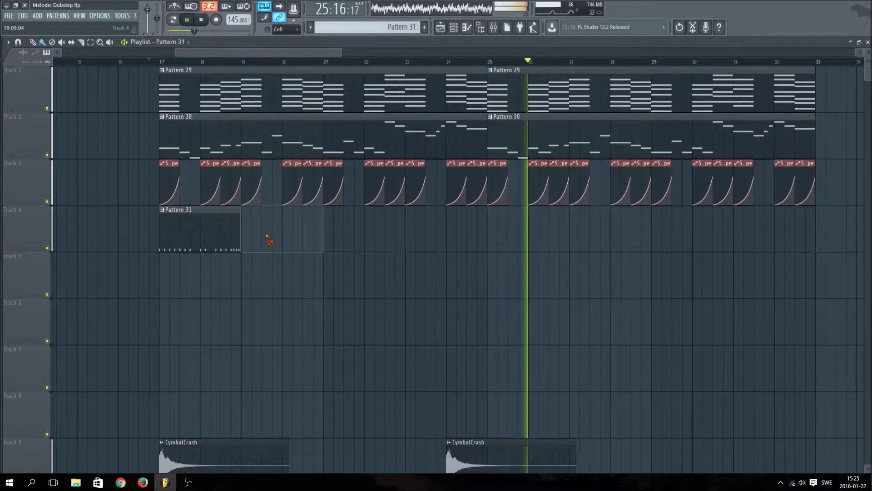
pyautogui.rightClick(227, 237)
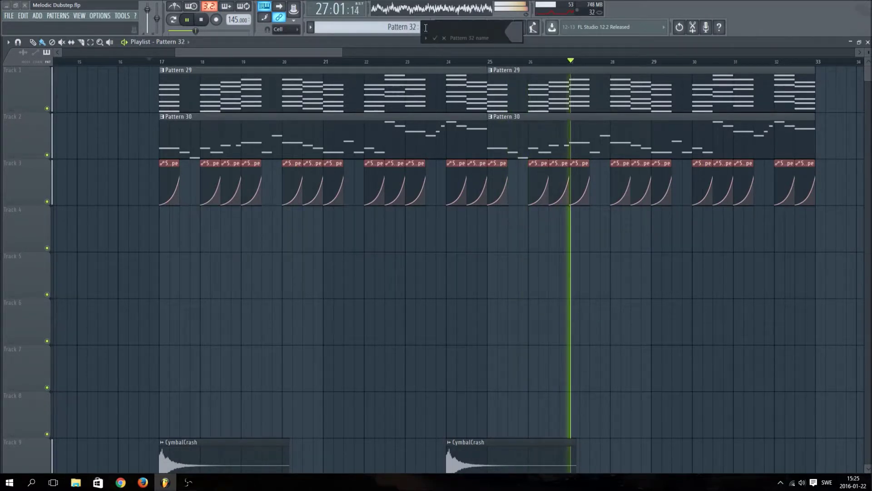
# - Start Pattern 32 with Kick_Dubstep04 on step 1 and the snare on step 9
pyautogui.click(454, 27)
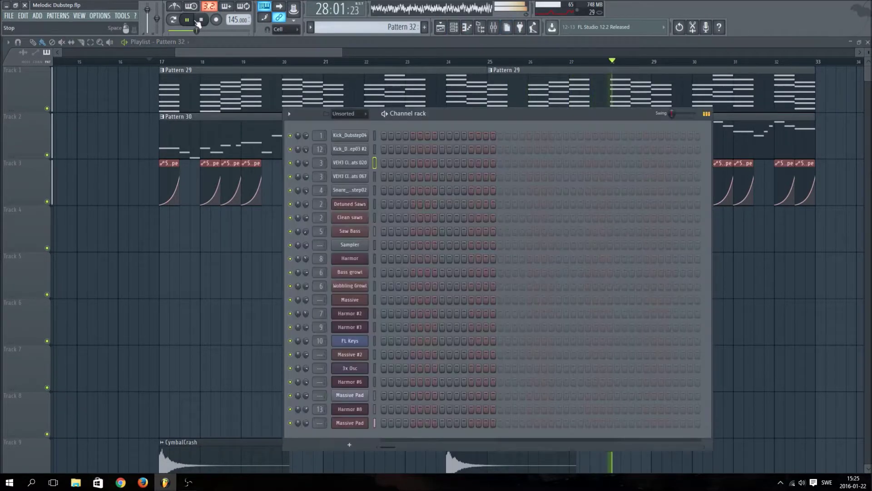
pyautogui.click(186, 20)
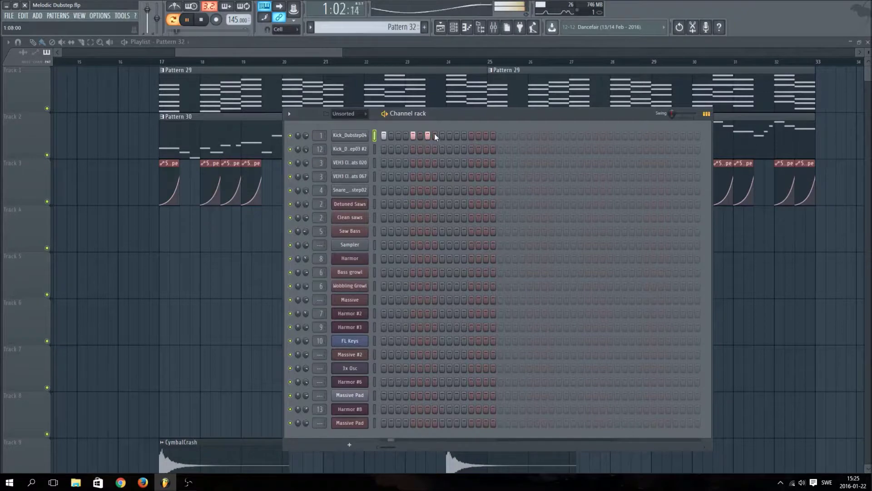
pyautogui.click(413, 135)
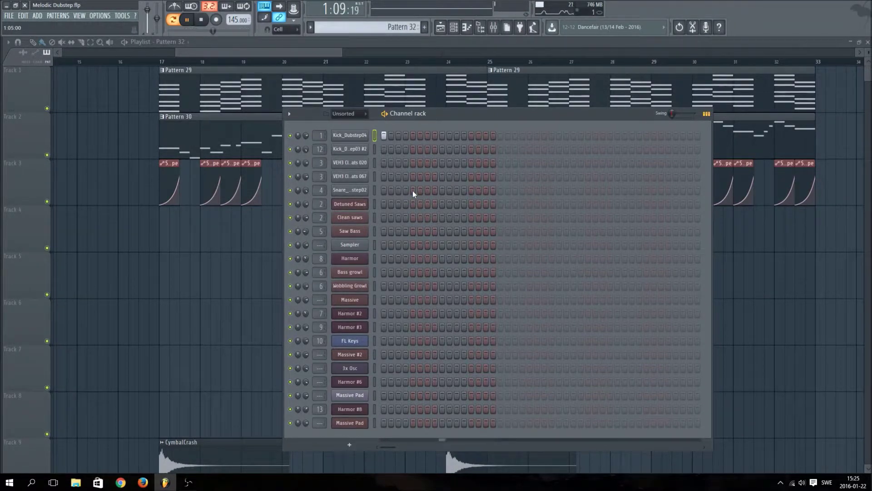
pyautogui.click(442, 189)
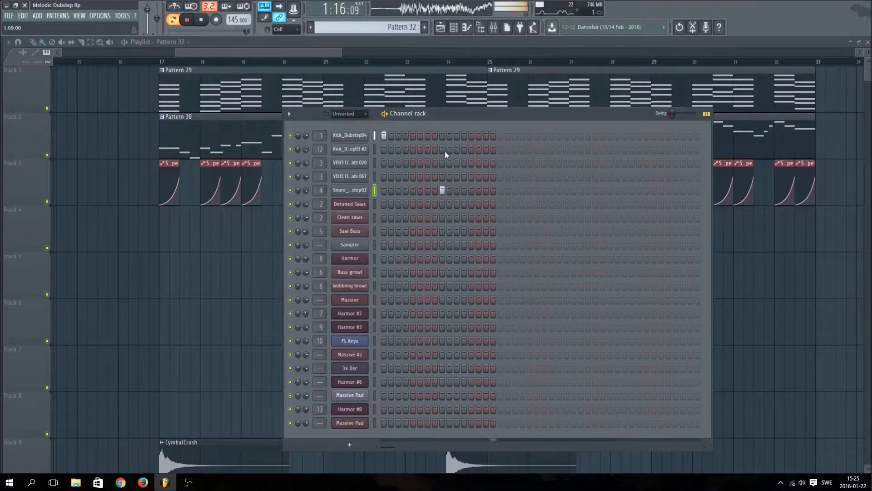
# - Try a Pattern 32 variation with an extra kick on step 11 and the snare on steps 5 and 13
pyautogui.click(462, 134)
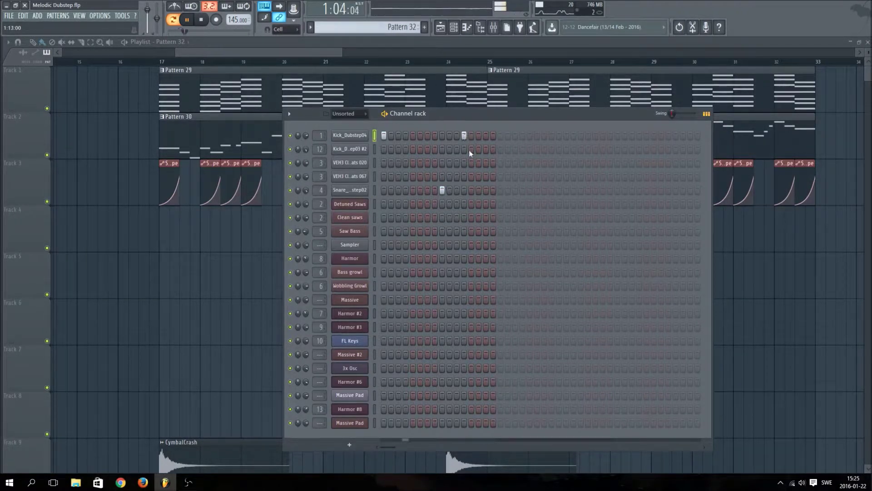
pyautogui.click(441, 190)
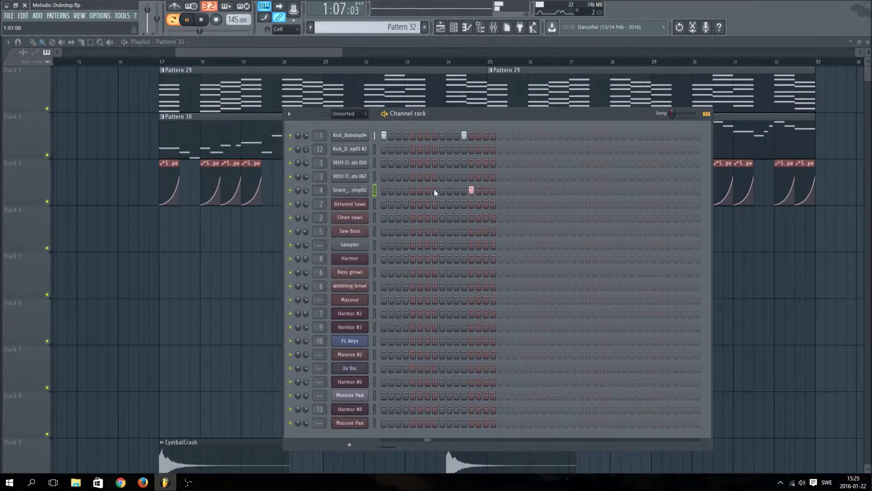
pyautogui.click(464, 135)
pyautogui.click(456, 135)
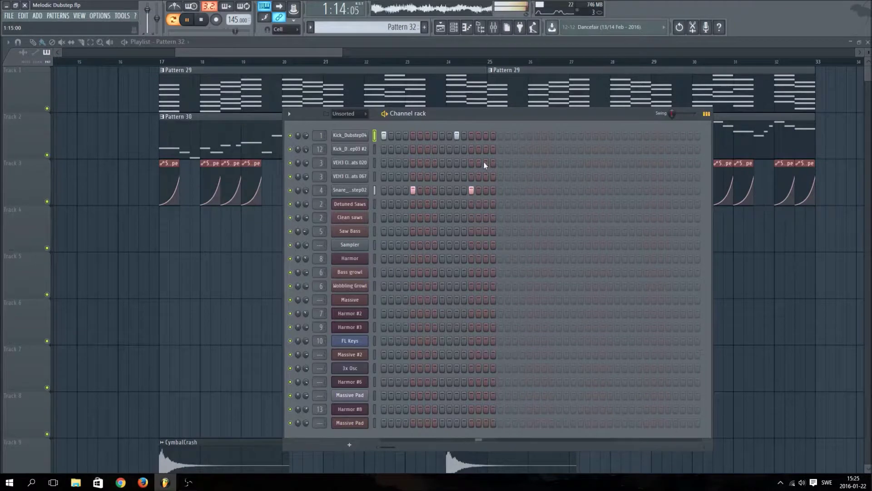
pyautogui.click(413, 190)
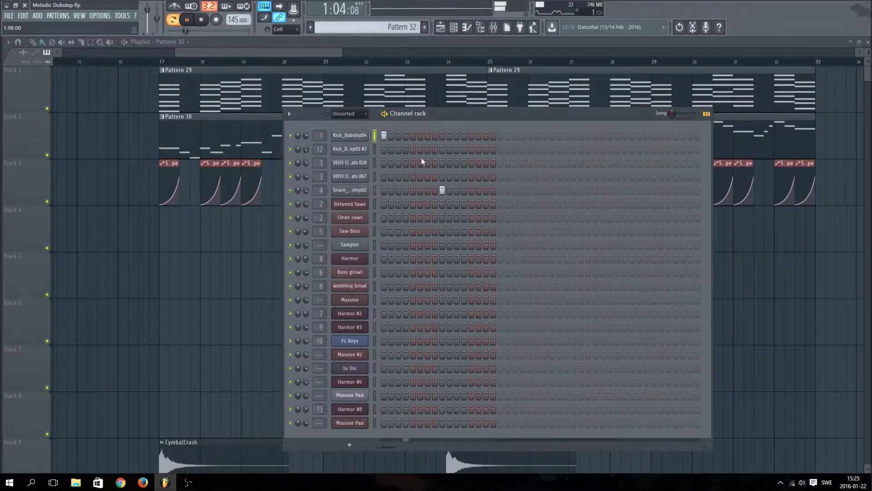
# - Program hats in Pattern 32: VEH3 067 on steps 3, 7, 11–13 and 15, VEH3 020 on steps 5 and 14–16
pyautogui.click(398, 177)
pyautogui.click(428, 176)
pyautogui.click(457, 176)
pyautogui.click(471, 176)
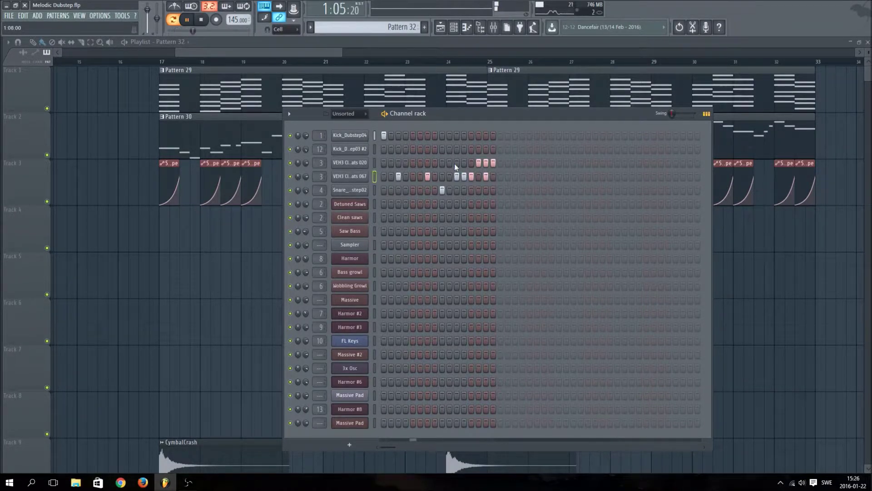
pyautogui.click(413, 164)
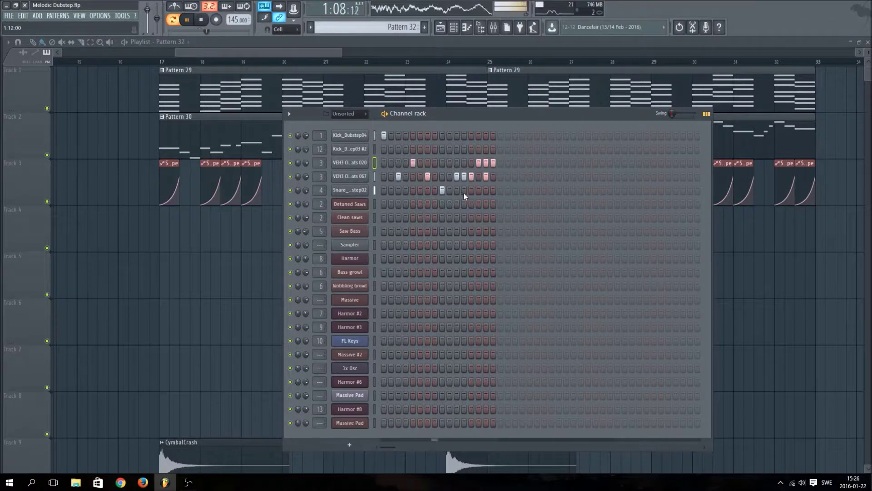
# - Fill track 4 with Pattern 32 clips from bar 17 to bar 33 and play the section
pyautogui.moveTo(175, 227)
pyautogui.mouseDown()
pyautogui.moveTo(164, 226)
pyautogui.moveTo(380, 243)
pyautogui.moveTo(798, 238)
pyautogui.mouseUp()
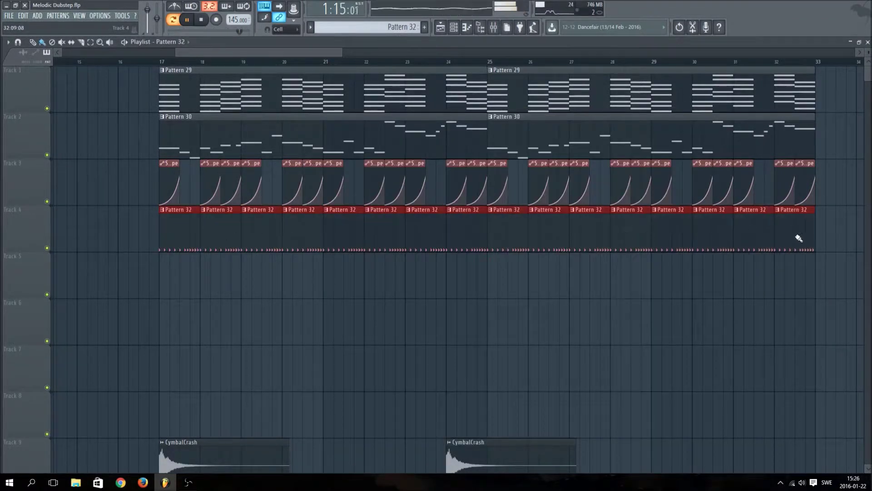
pyautogui.click(164, 62)
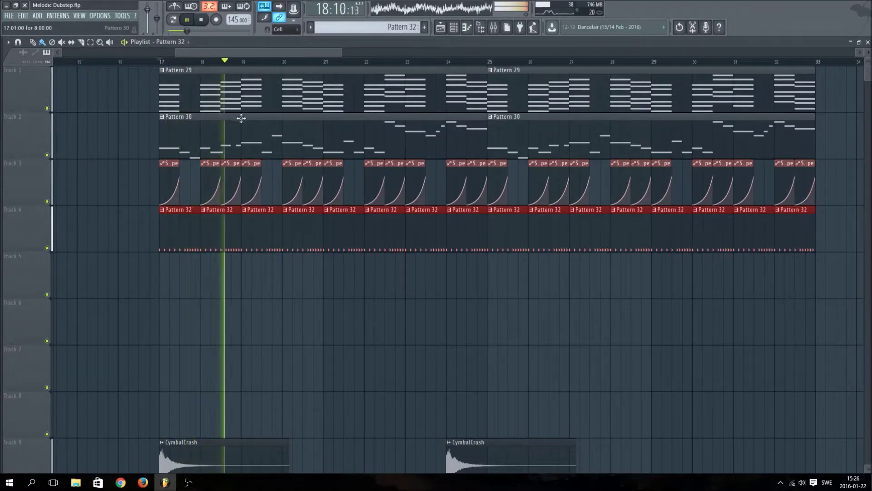
# - Examine the rest of the arrangement and compare playback of the section near bar 42 with the new melody section
pyautogui.scroll(-1, 270, 67)
pyautogui.scroll(-2, 269, 67)
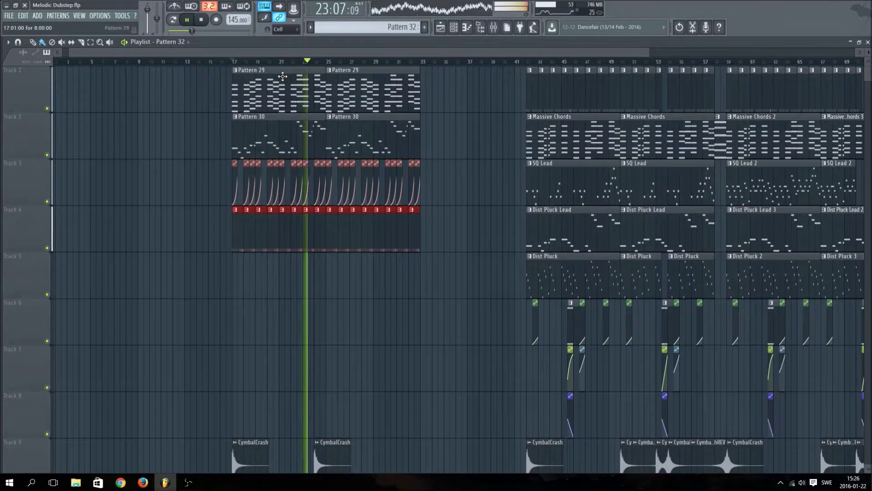
pyautogui.scroll(-4, 307, 125)
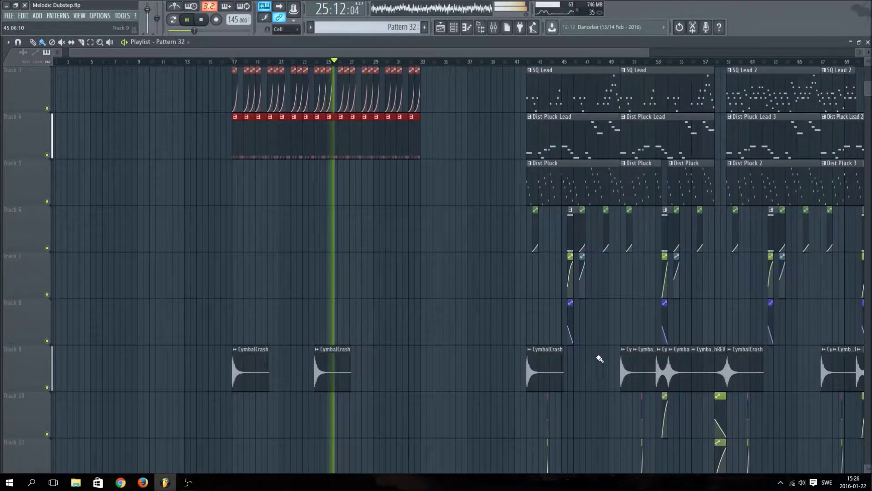
pyautogui.click(454, 27)
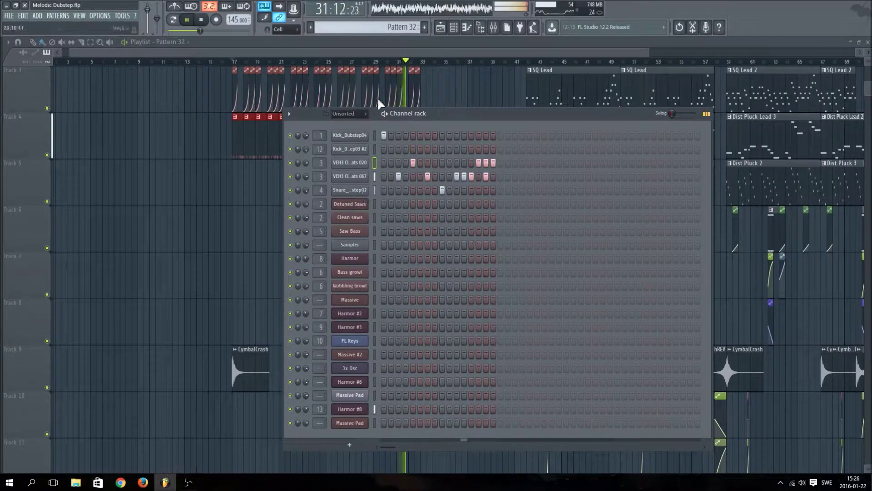
pyautogui.press('F6')
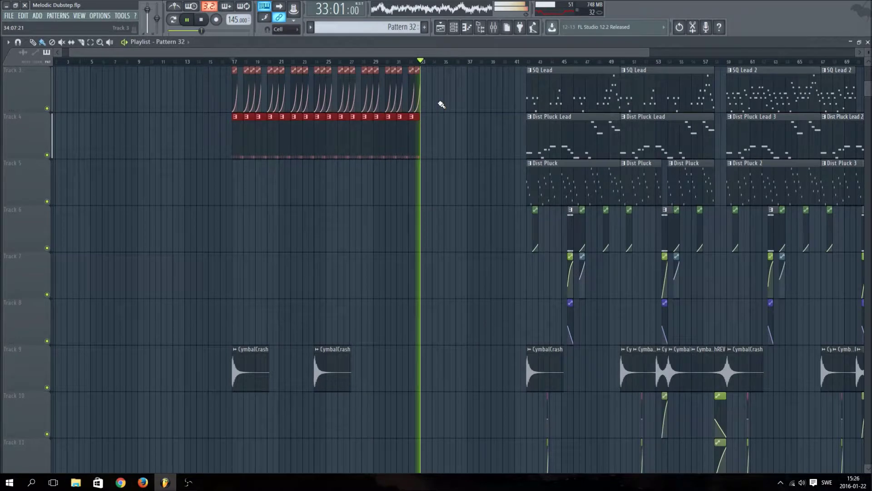
pyautogui.scroll(2, 436, 123)
pyautogui.click(522, 62)
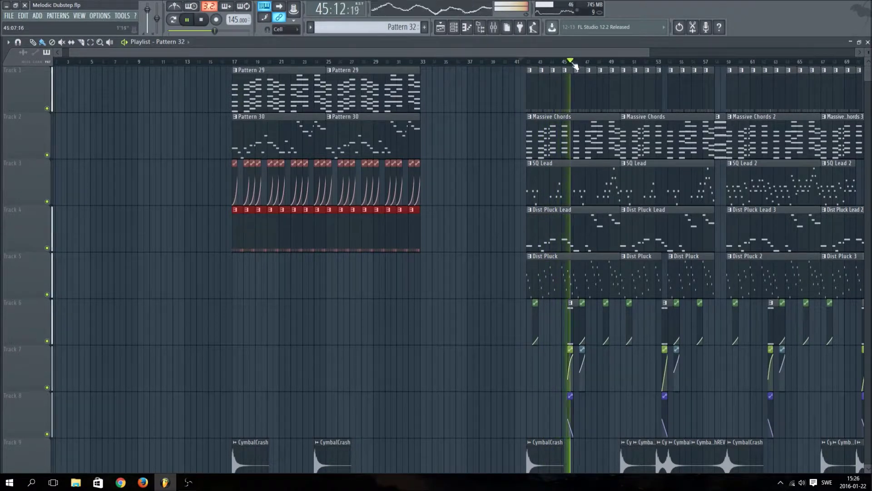
pyautogui.click(393, 61)
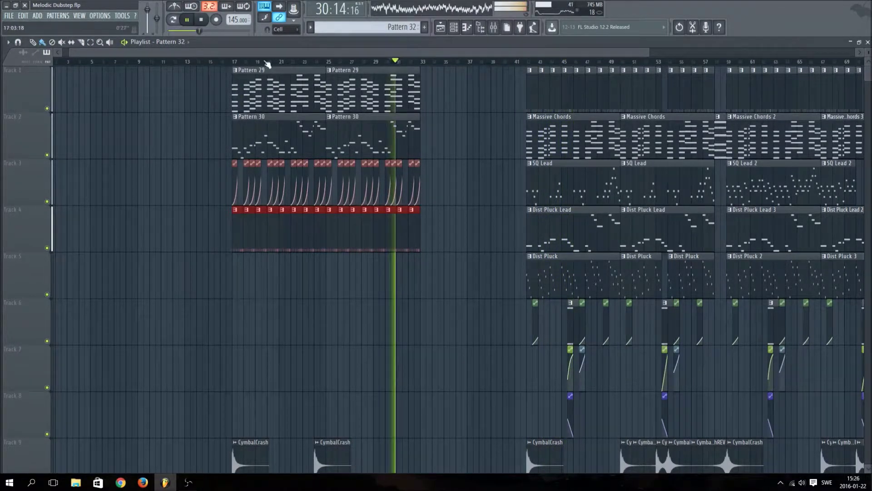
# - Place a Pattern 30 clip on track 2 at bar 33, audition it and select bars 33 to 41
pyautogui.press('space')
pyautogui.moveTo(432, 275); pyautogui.dragTo(443, 136)
pyautogui.click(420, 64)
pyautogui.click(188, 19)
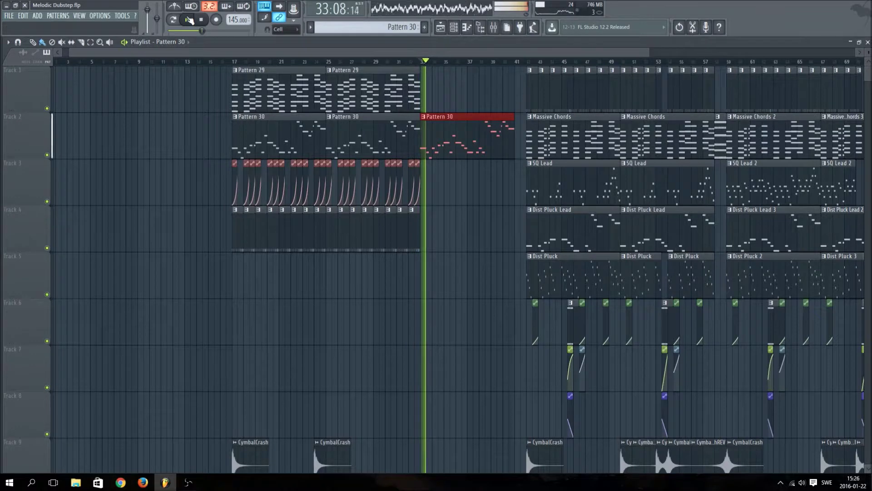
pyautogui.moveTo(421, 65); pyautogui.dragTo(507, 66)
# - Create an automation clip for the Filter 1 frequency of Harmor #8 over bars 33 to 41
pyautogui.click(493, 27)
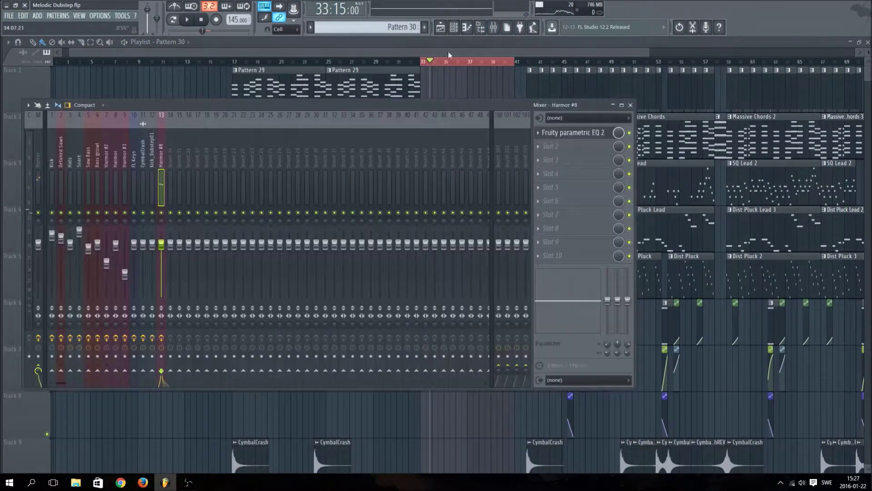
pyautogui.click(453, 27)
pyautogui.click(362, 412)
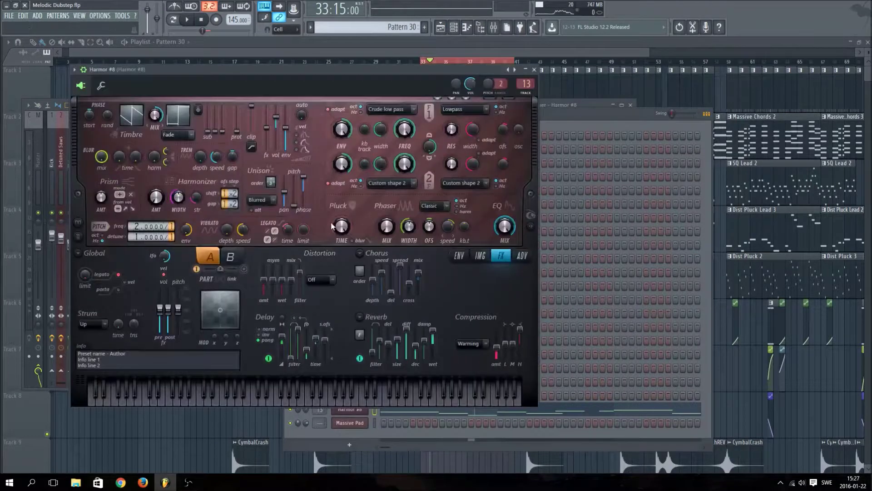
pyautogui.rightClick(416, 129)
pyautogui.click(449, 212)
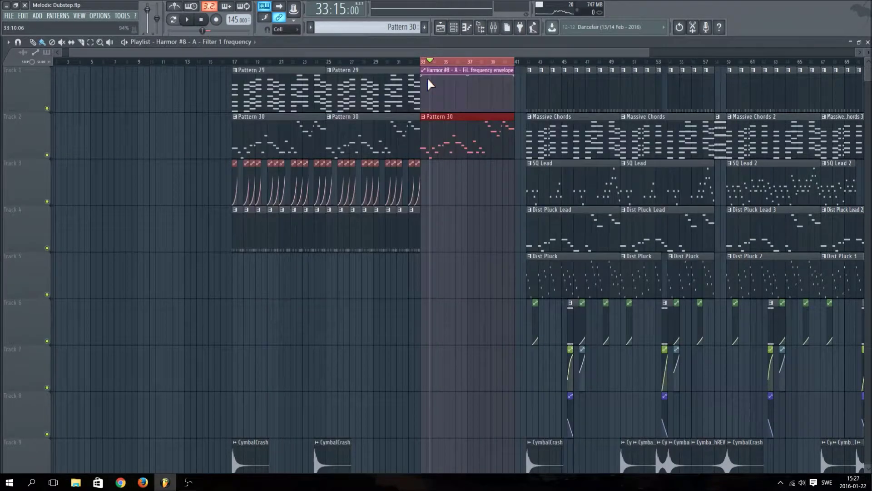
# - Shape the filter frequency automation as a ramp rising from minimum, move it to track 3 at bar 33 and play it
pyautogui.rightClick(423, 81)
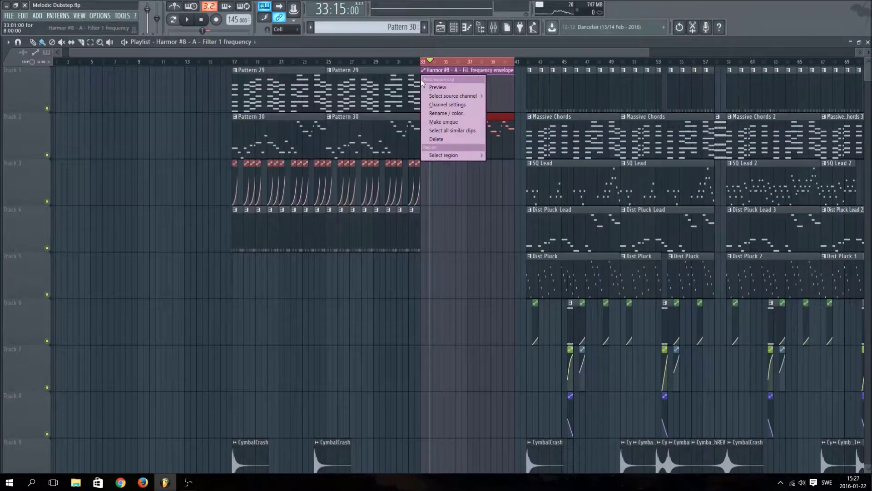
pyautogui.click(434, 72)
pyautogui.moveTo(424, 78); pyautogui.dragTo(425, 110)
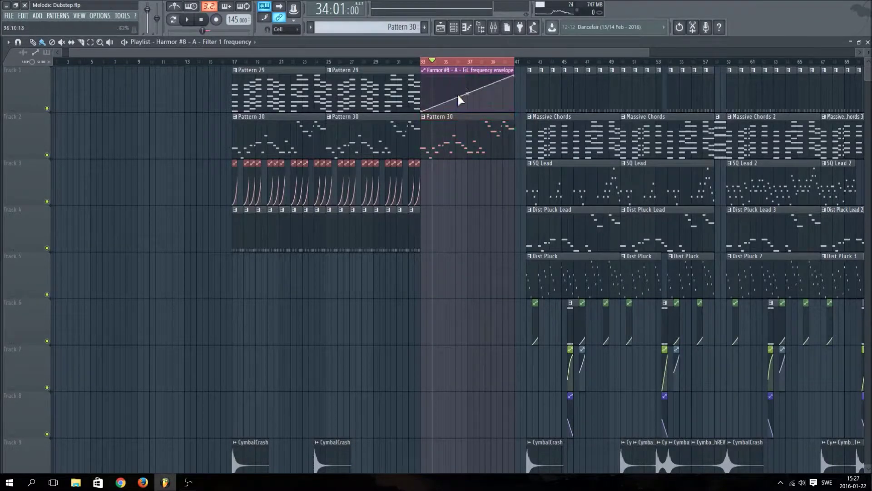
pyautogui.moveTo(468, 80); pyautogui.dragTo(470, 180)
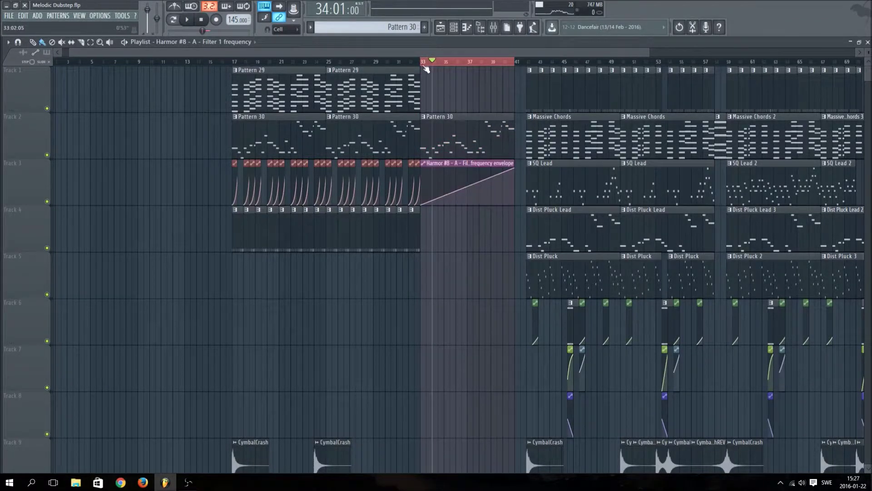
pyautogui.click(189, 20)
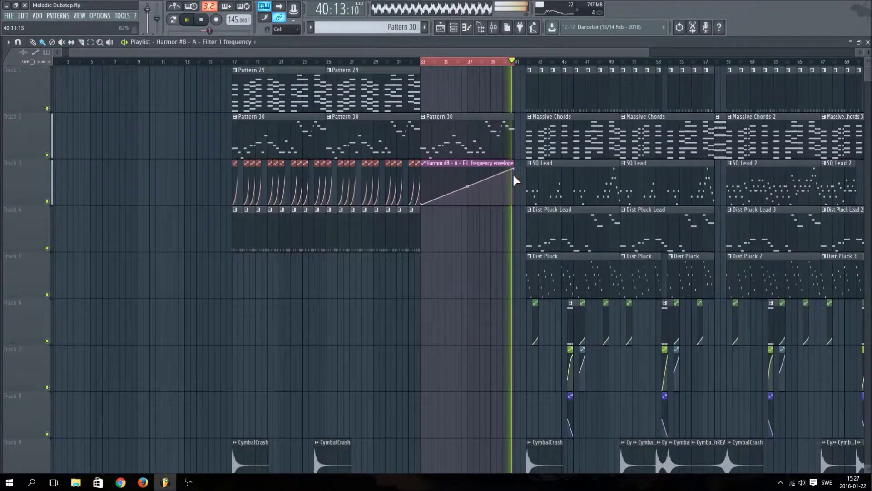
# - Create an automation clip for the band 1 frequency of Fruity parametric EQ 2 on the Harmor #8 mixer track
pyautogui.click(494, 28)
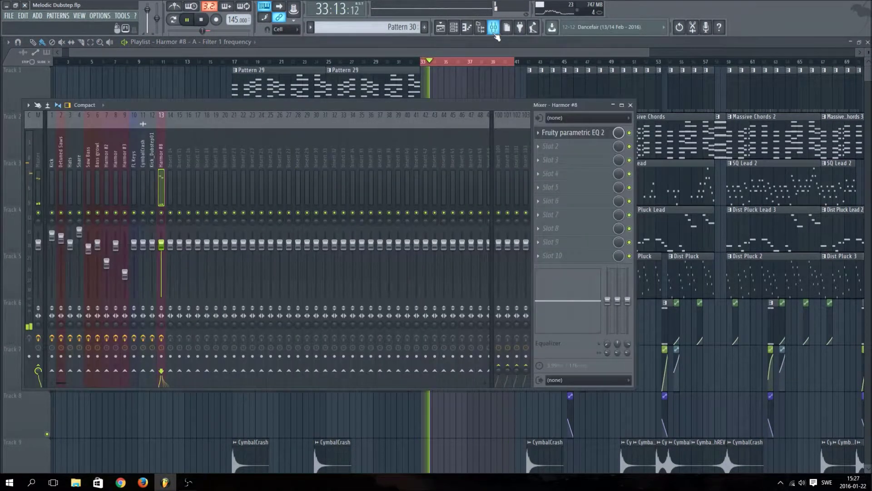
pyautogui.click(458, 26)
pyautogui.click(493, 27)
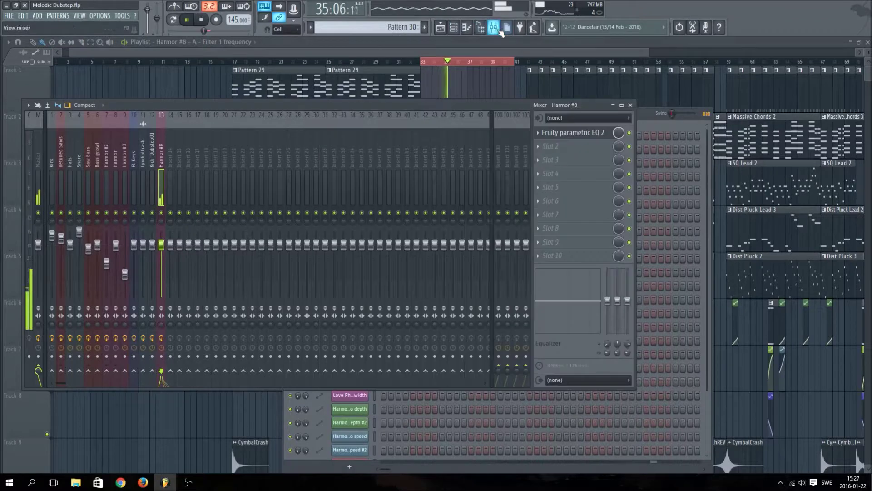
pyautogui.click(571, 132)
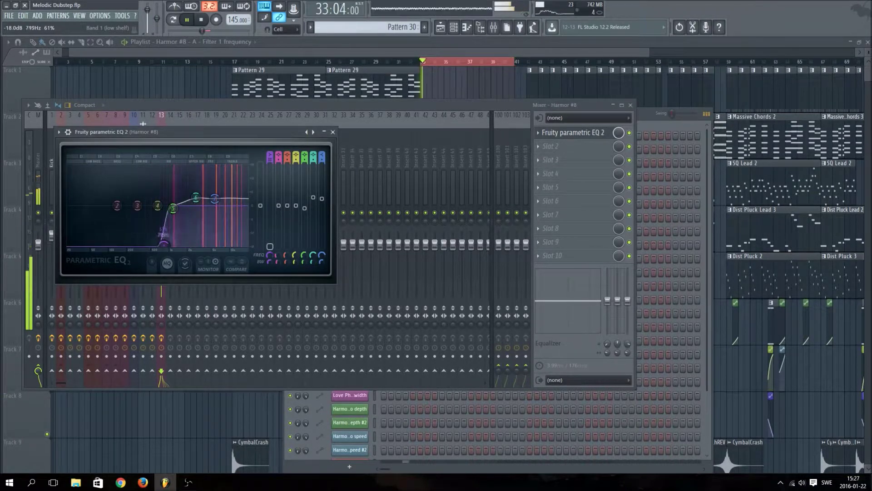
pyautogui.rightClick(268, 259)
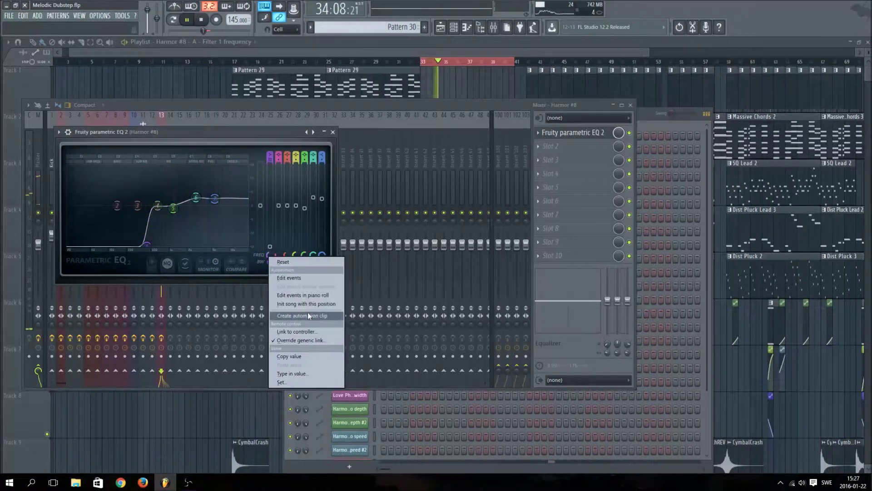
pyautogui.click(303, 317)
# - Raise the end point of the EQ band 1 frequency automation to maximum and move the clip to track 4 at bar 33
pyautogui.click(533, 54)
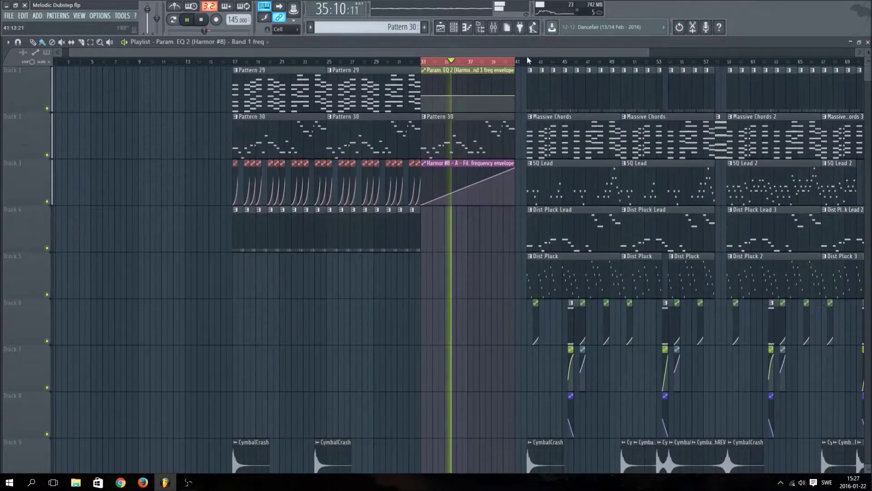
pyautogui.moveTo(516, 95); pyautogui.dragTo(516, 111)
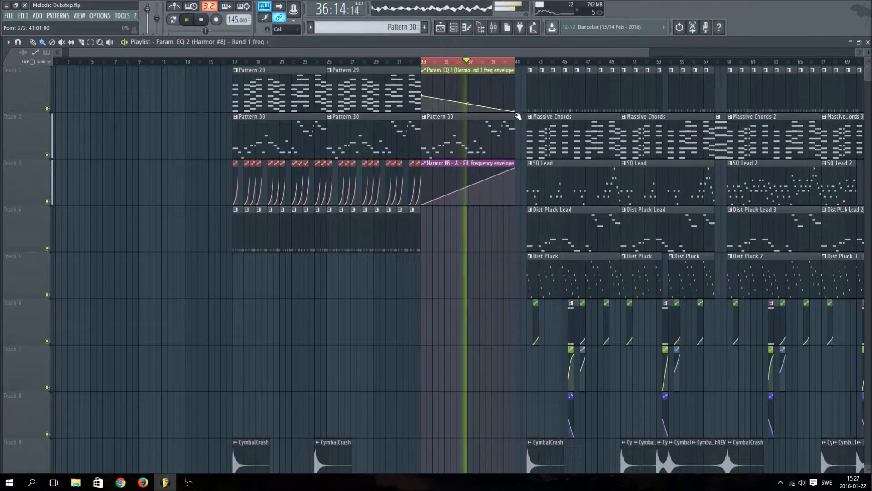
pyautogui.moveTo(516, 111); pyautogui.dragTo(510, 73)
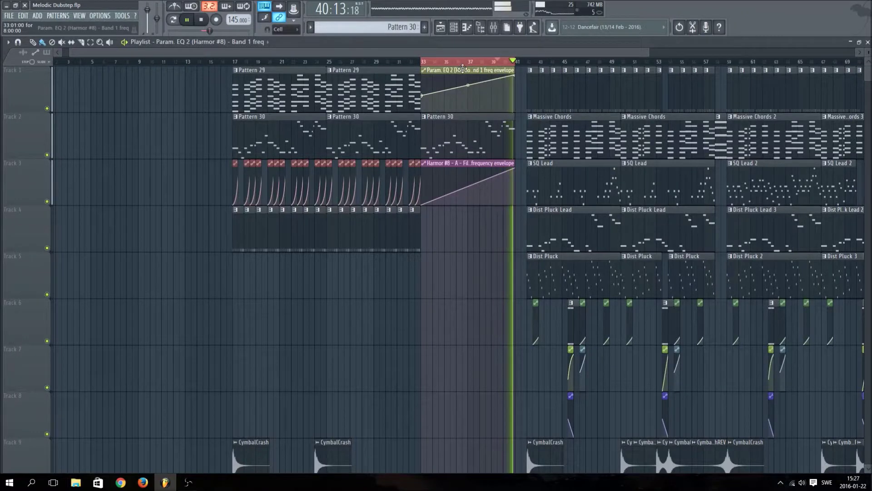
pyautogui.moveTo(462, 67); pyautogui.dragTo(461, 223)
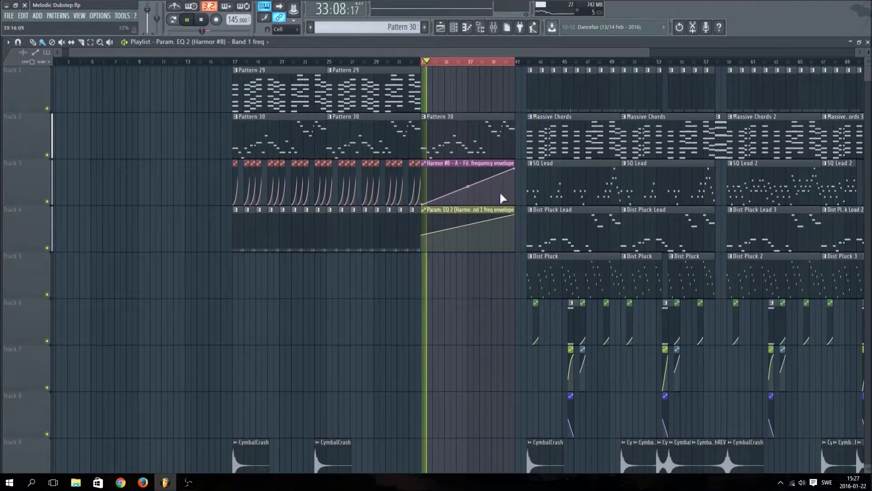
pyautogui.moveTo(868, 52); pyautogui.dragTo(868, 38)
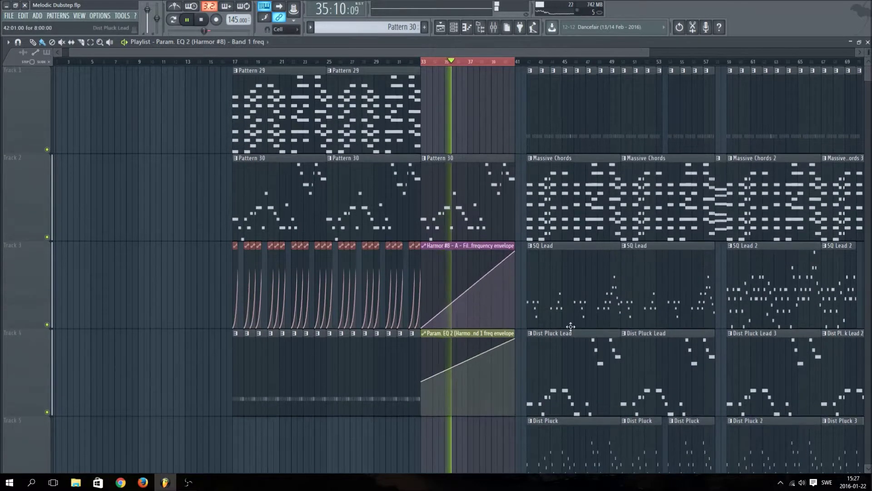
pyautogui.rightClick(510, 379)
pyautogui.rightClick(510, 379)
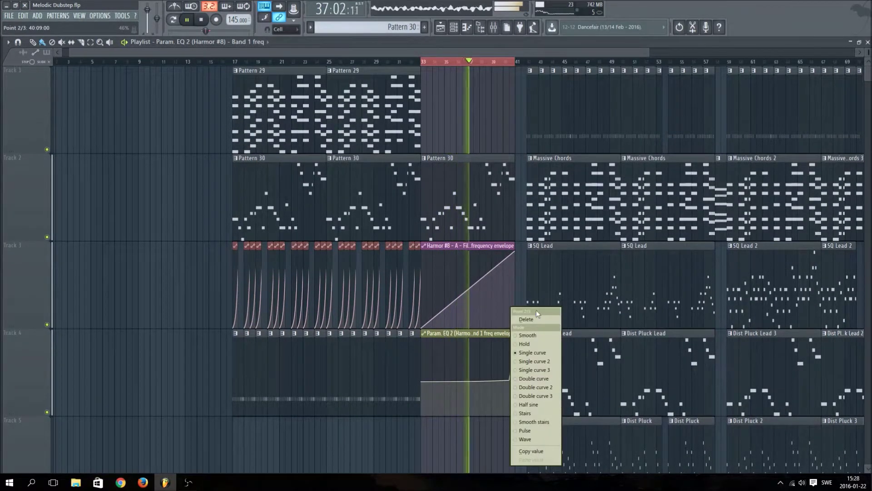
pyautogui.click(533, 315)
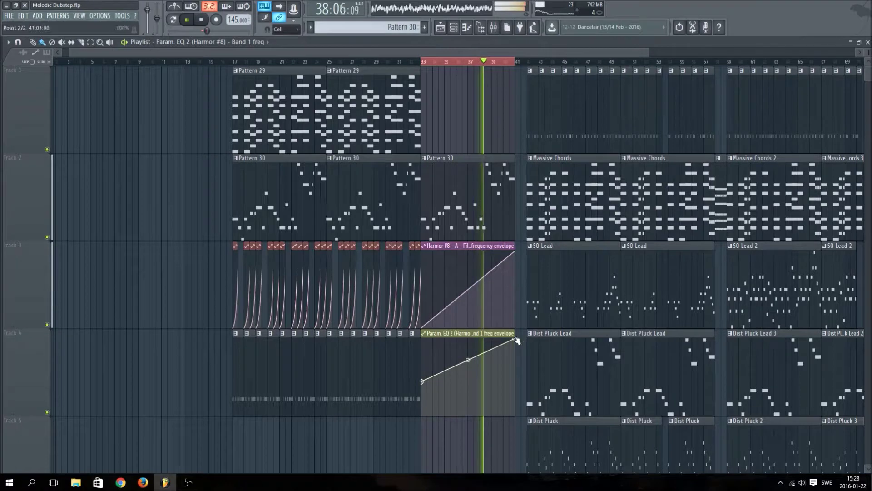
# - Add an end point at bar 41 that drops the EQ band 1 frequency automation to about 50%, and soften the preceding ramp's curve
pyautogui.rightClick(503, 341)
pyautogui.moveTo(508, 341); pyautogui.dragTo(516, 385)
pyautogui.moveTo(503, 340); pyautogui.dragTo(514, 340)
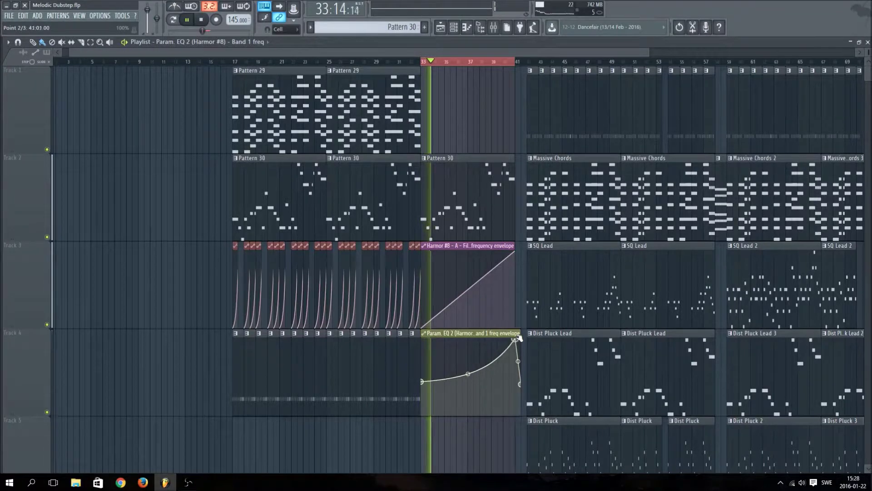
pyautogui.moveTo(516, 385); pyautogui.dragTo(516, 377)
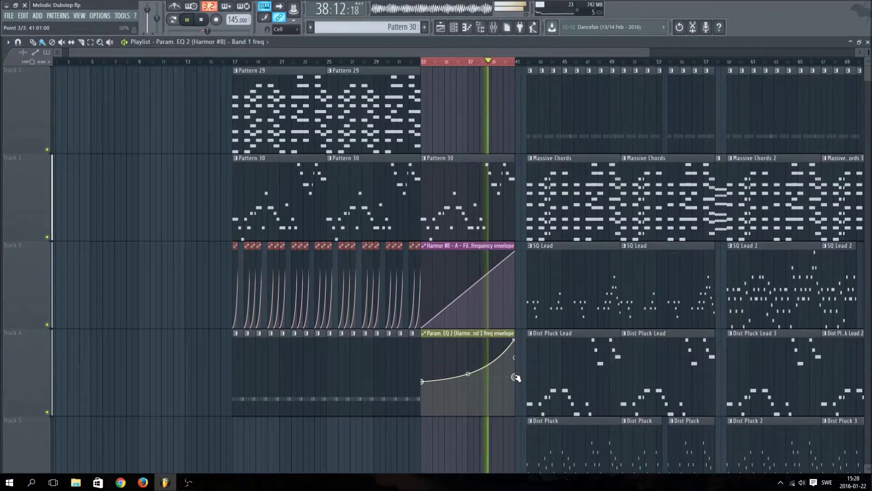
pyautogui.moveTo(516, 380); pyautogui.dragTo(468, 362)
# - Clear the loop selection, stretch the EQ automation's final drop out to bar 42 and play the transition from bar 40
pyautogui.click(495, 62)
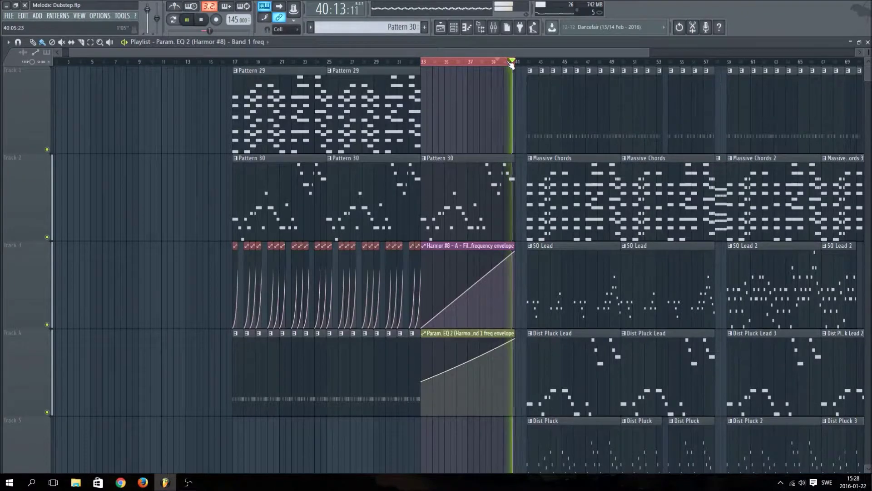
pyautogui.click(515, 62)
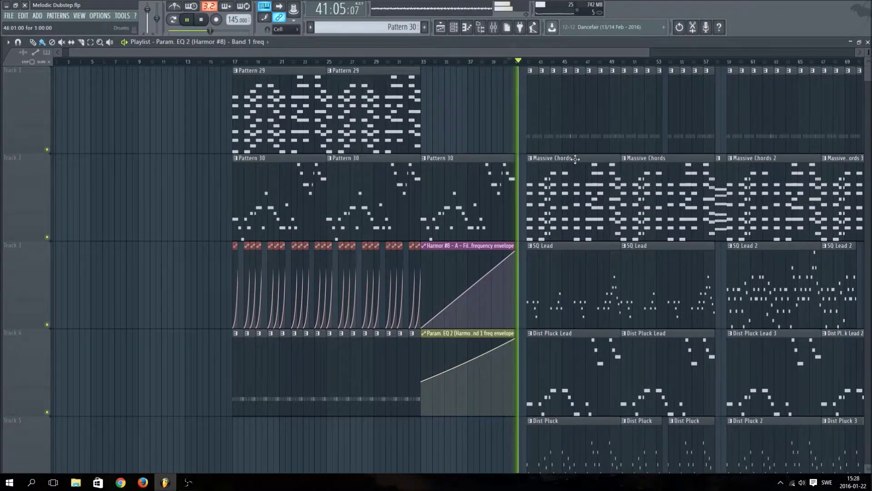
pyautogui.scroll(3, 578, 64)
pyautogui.scroll(1, 578, 67)
pyautogui.rightClick(294, 381)
pyautogui.moveTo(294, 381); pyautogui.dragTo(349, 381)
pyautogui.click(251, 63)
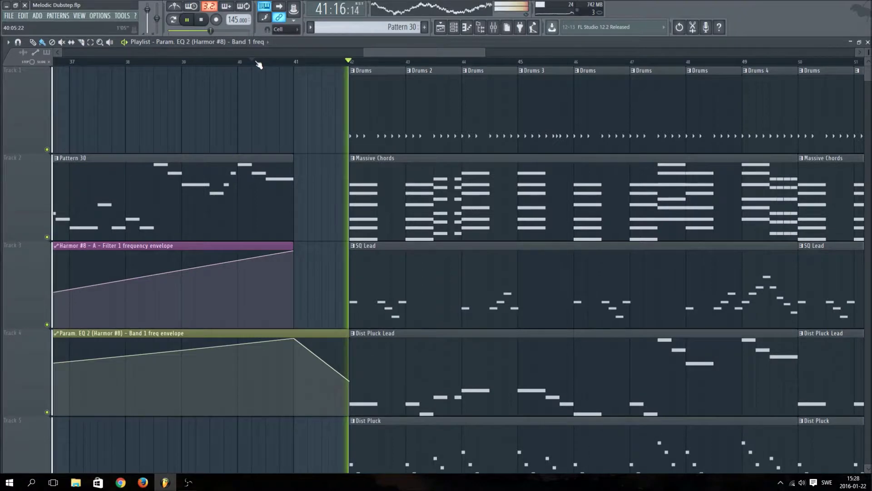
# - Play the arrangement from about bar 28 to hear the melody leading into the build-up
pyautogui.scroll(-4, 255, 64)
pyautogui.click(288, 63)
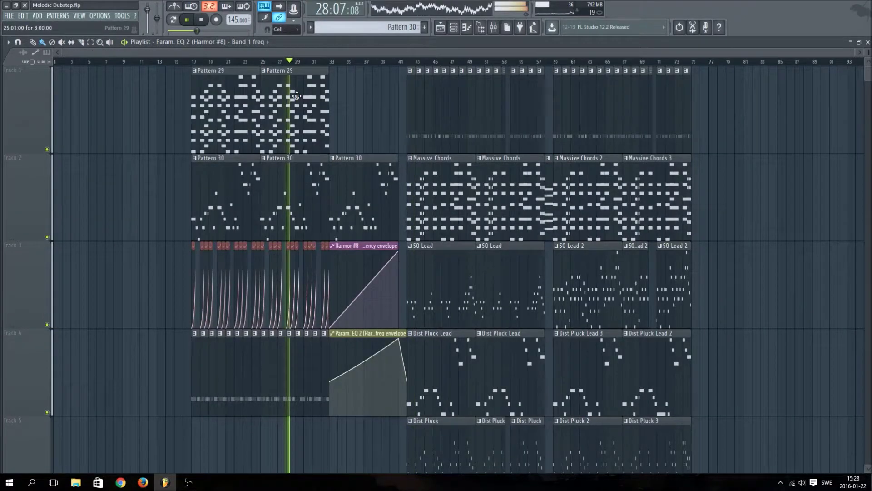
pyautogui.scroll(-5, 316, 202)
pyautogui.scroll(5, 315, 202)
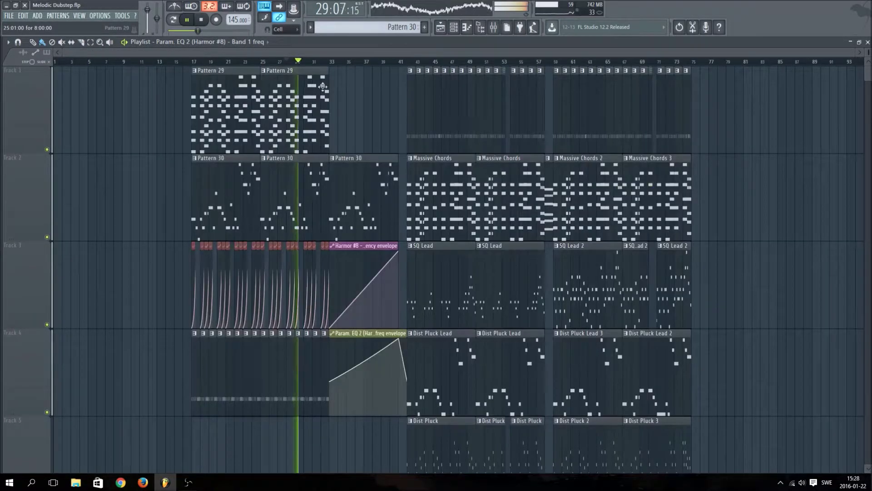
# - Show the Unsorted channels, open Harmor #8 and play Pattern 30 on its own
pyautogui.click(493, 27)
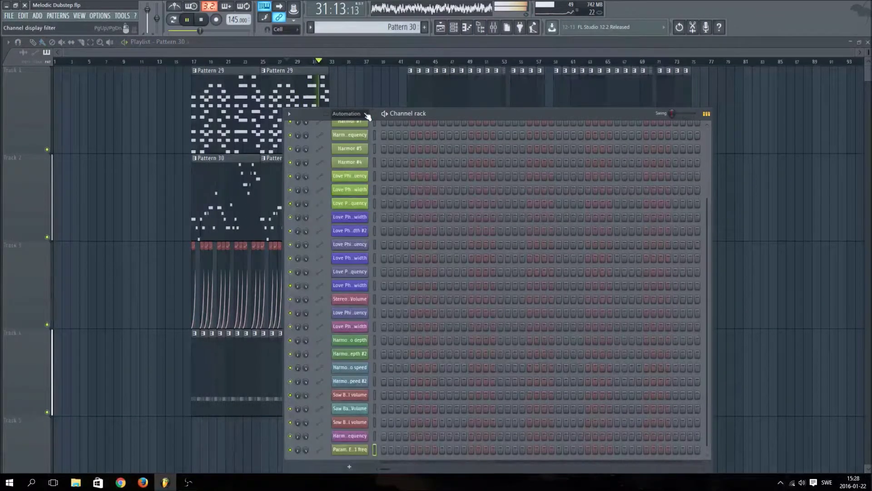
pyautogui.click(366, 115)
pyautogui.click(357, 410)
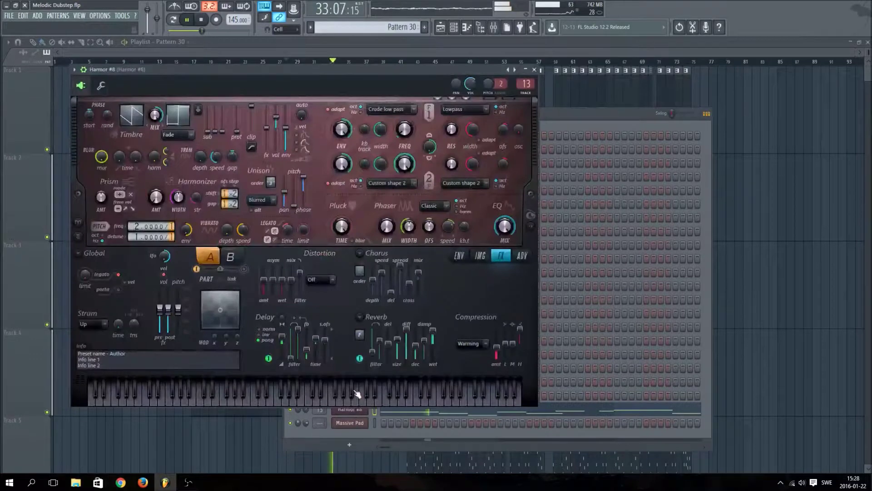
pyautogui.click(180, 20)
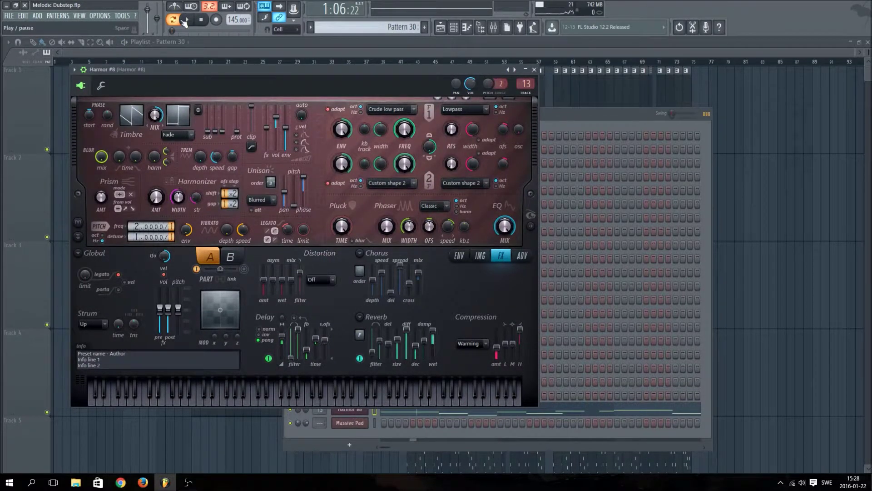
pyautogui.click(186, 20)
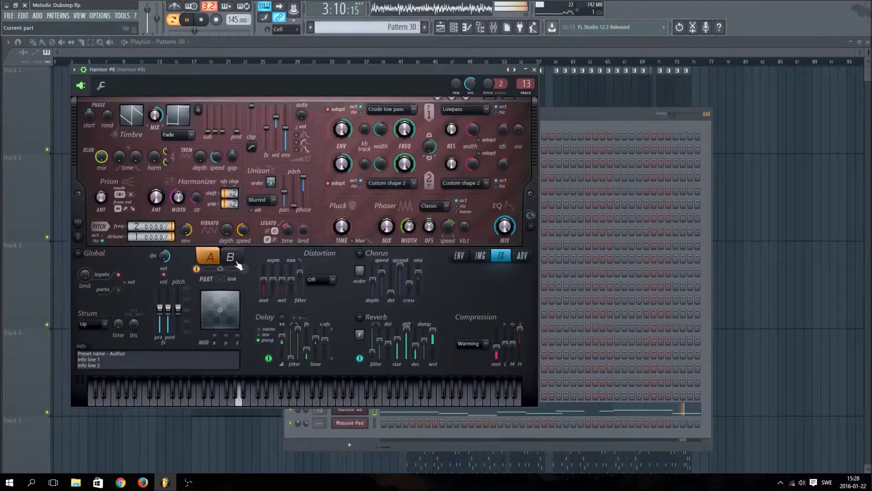
# - Try to automate Harmor #8's pitch vibrato depth with an automation clip, shortened and moved to track 10
pyautogui.moveTo(226, 231); pyautogui.dragTo(227, 228)
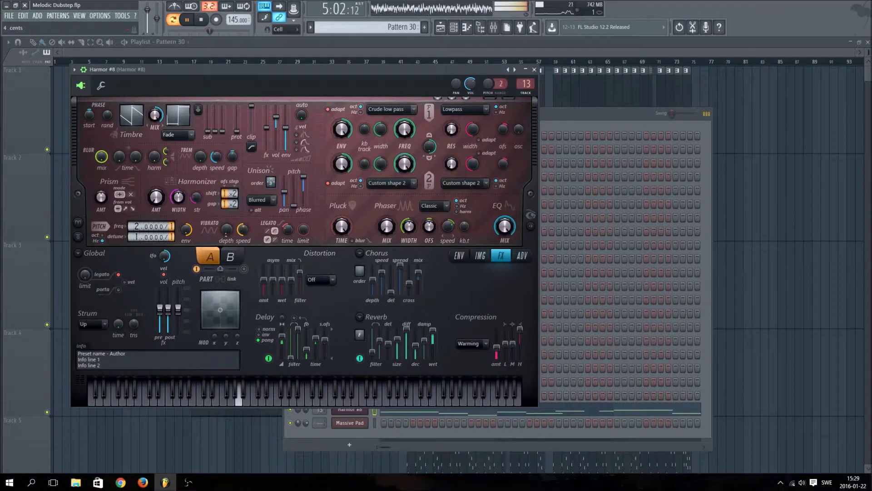
pyautogui.rightClick(223, 232)
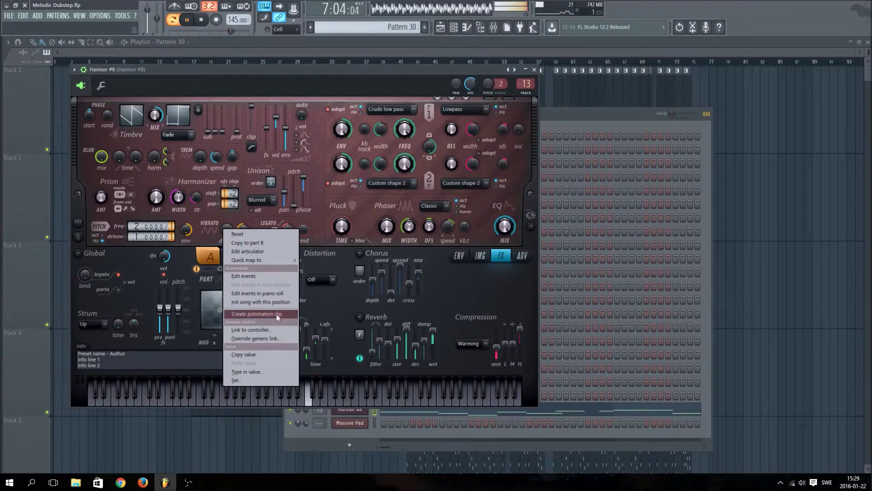
pyautogui.click(277, 314)
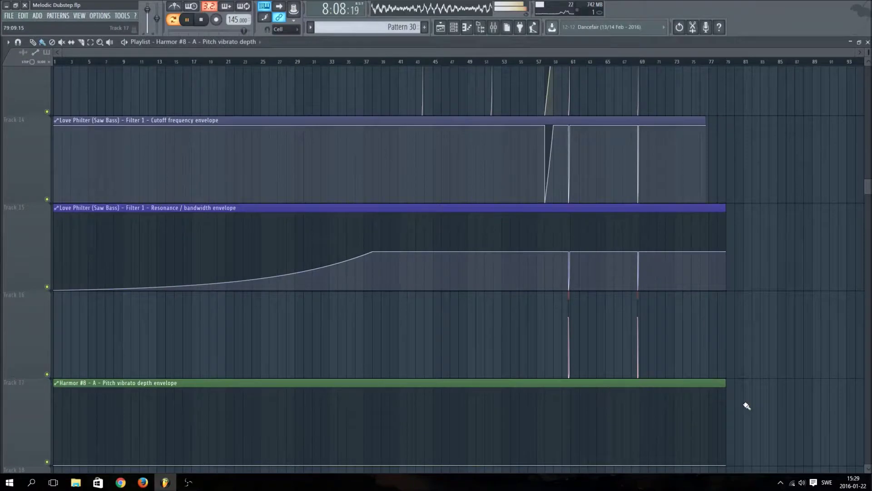
pyautogui.moveTo(728, 468); pyautogui.dragTo(191, 482)
pyautogui.moveTo(120, 383); pyautogui.dragTo(361, 178)
pyautogui.scroll(3, 400, 86)
pyautogui.scroll(-3, 401, 66)
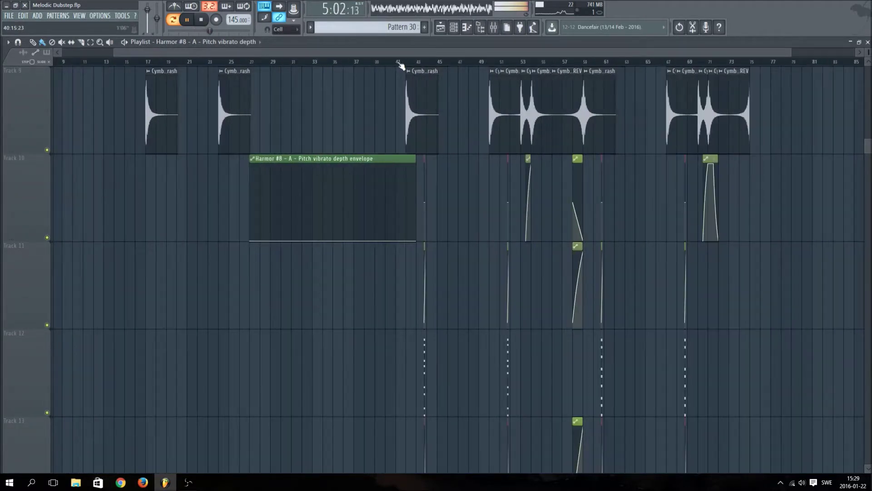
pyautogui.scroll(4, 390, 155)
pyautogui.scroll(-3, 389, 154)
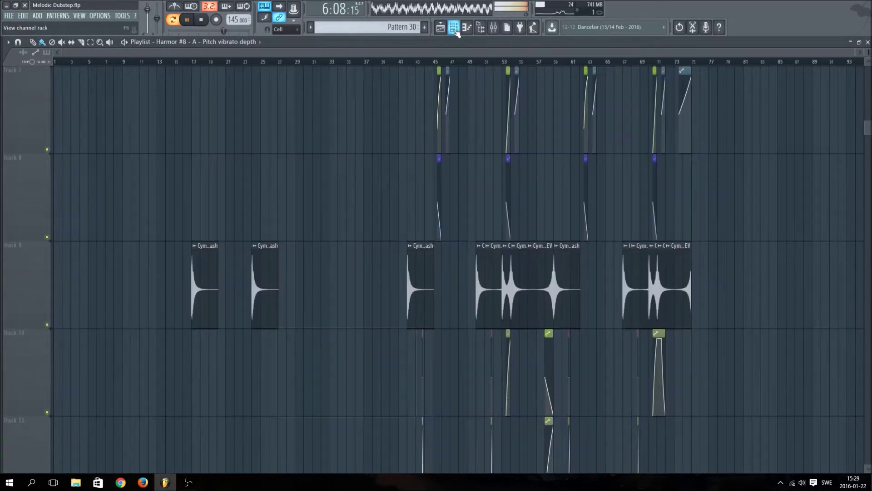
# - Reopen Harmor #8, edit the articulator of the pitch vibrato depth and enable its envelope
pyautogui.press('F6')
pyautogui.click(366, 114)
pyautogui.click(350, 150)
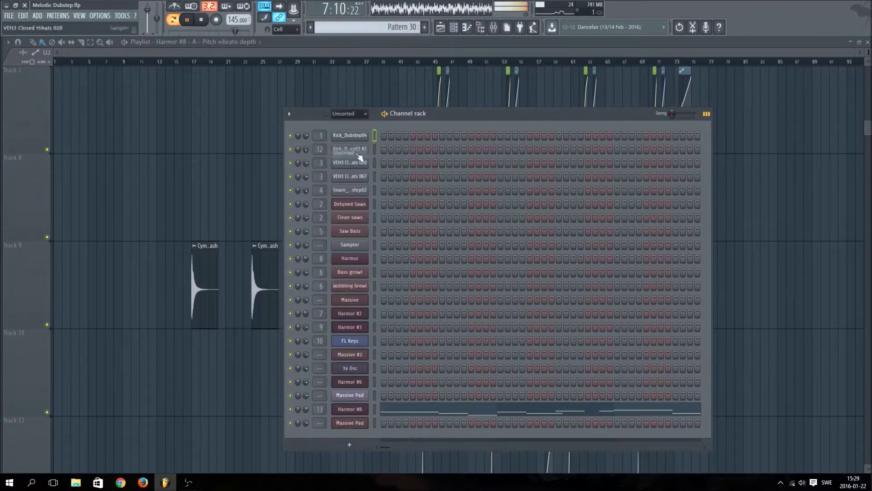
pyautogui.click(357, 409)
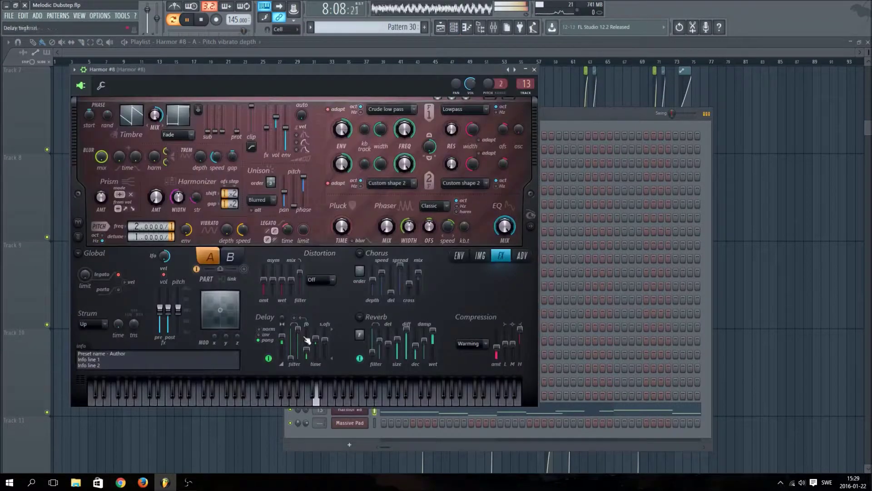
pyautogui.rightClick(236, 236)
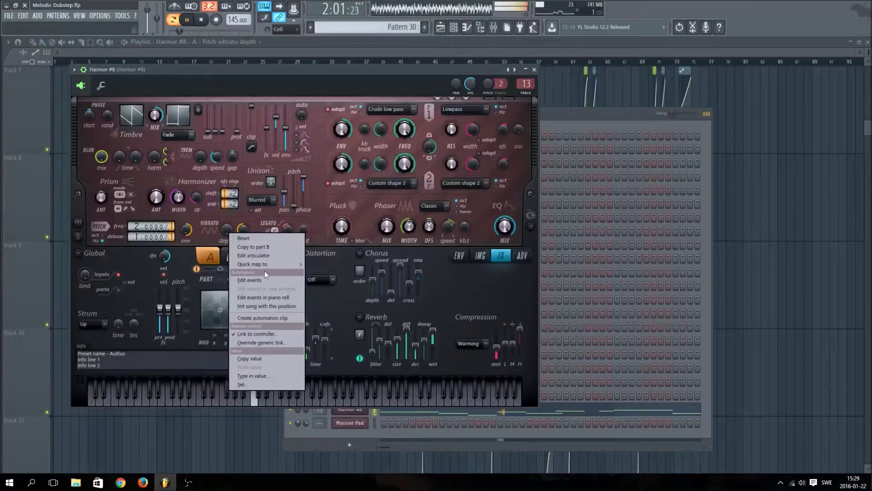
pyautogui.click(257, 258)
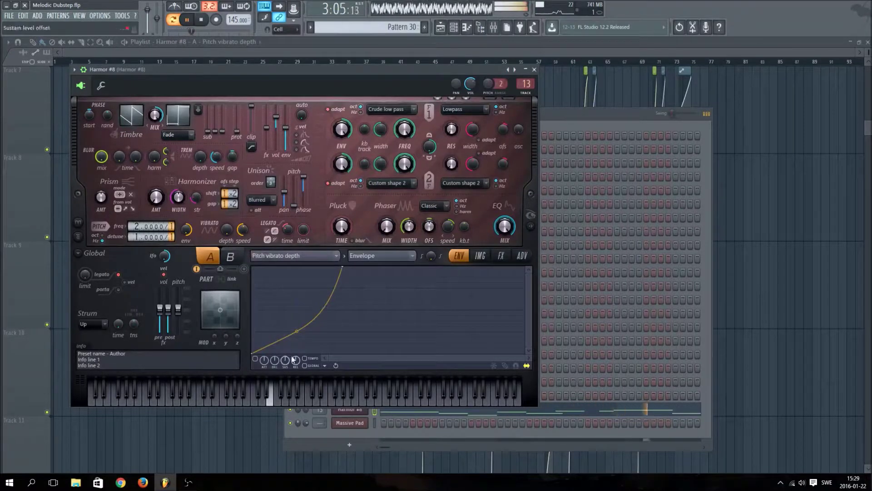
pyautogui.click(255, 358)
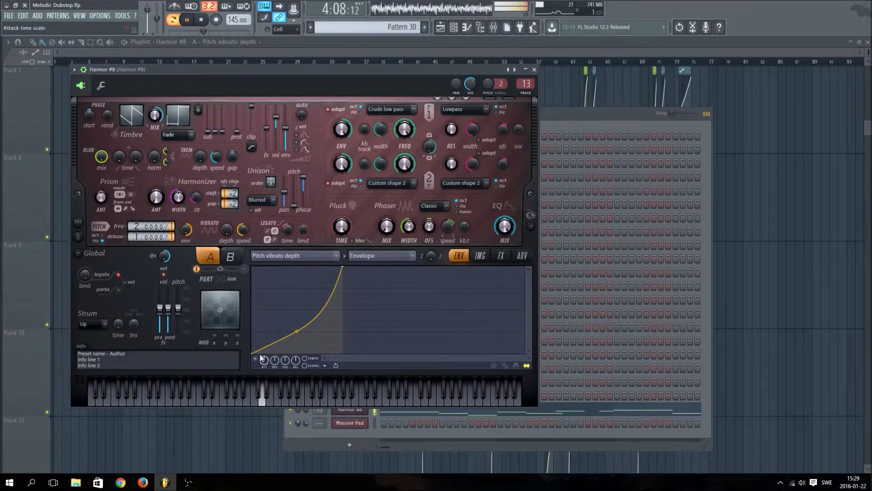
# - Stop playback and reshape the pitch vibrato depth envelope into a longer curve that rises quickly to maximum, auditioning notes
pyautogui.click(187, 20)
pyautogui.click(262, 401)
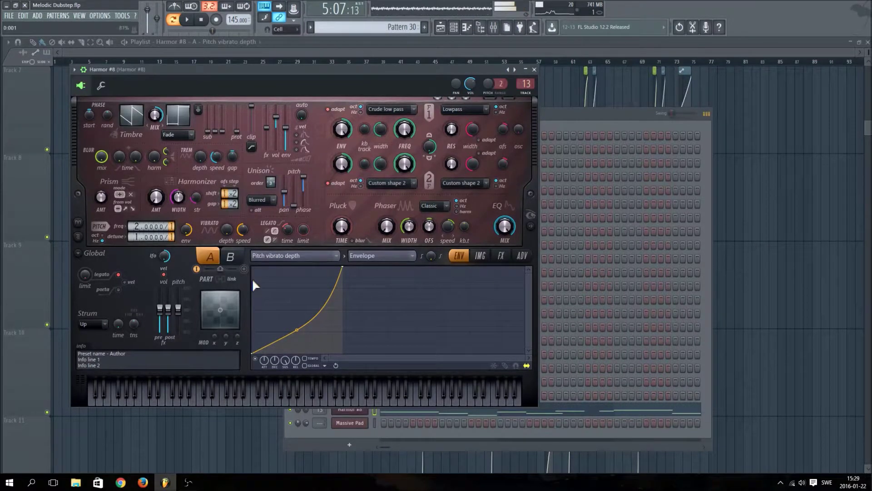
pyautogui.moveTo(346, 268); pyautogui.dragTo(511, 267)
pyautogui.moveTo(367, 330); pyautogui.dragTo(368, 321)
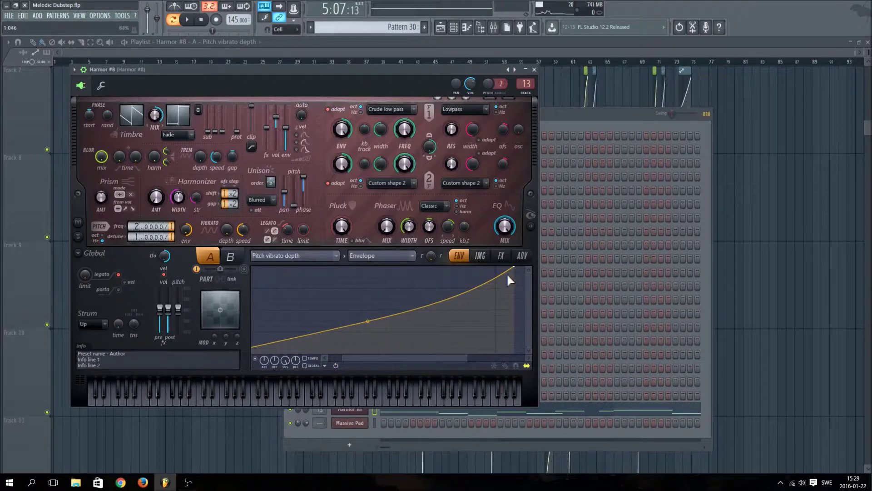
pyautogui.moveTo(513, 268); pyautogui.dragTo(515, 440)
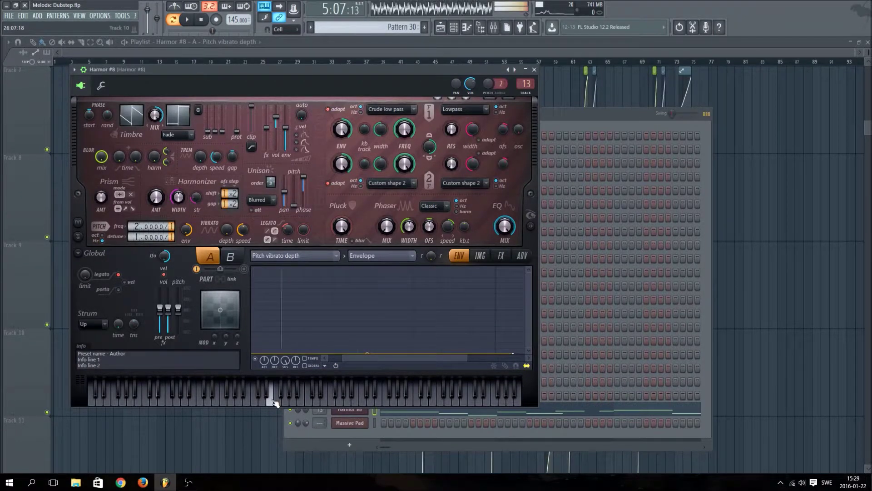
pyautogui.moveTo(515, 352); pyautogui.dragTo(486, 164)
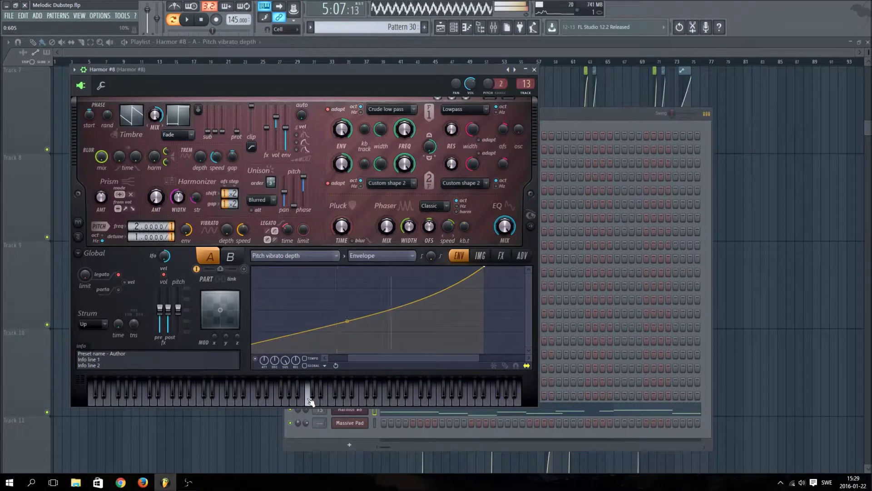
pyautogui.moveTo(352, 320); pyautogui.dragTo(352, 267)
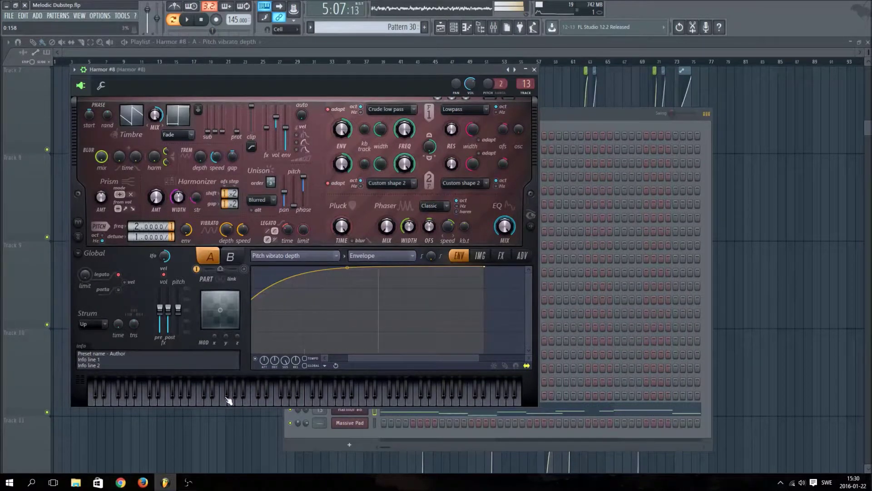
# - Examine the LFO, Keyboard mapping and Modulation X mapping articulators of the pitch vibrato depth
pyautogui.click(387, 257)
pyautogui.click(385, 275)
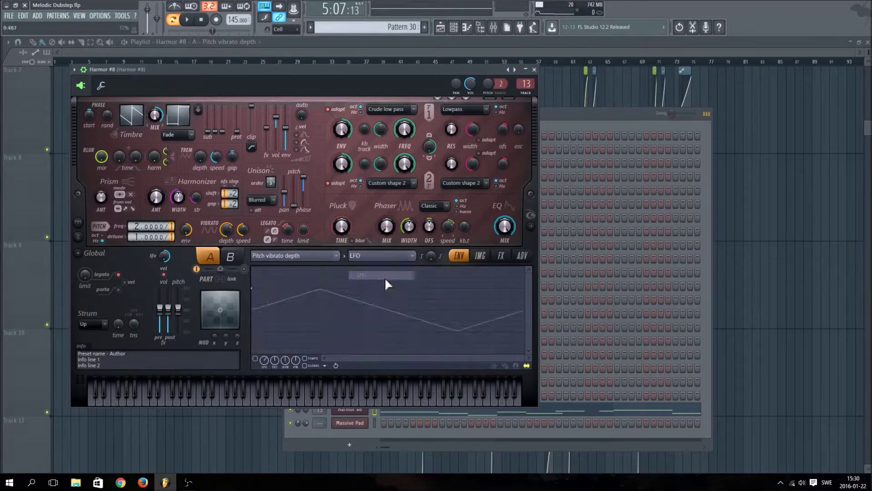
pyautogui.click(380, 257)
pyautogui.click(377, 288)
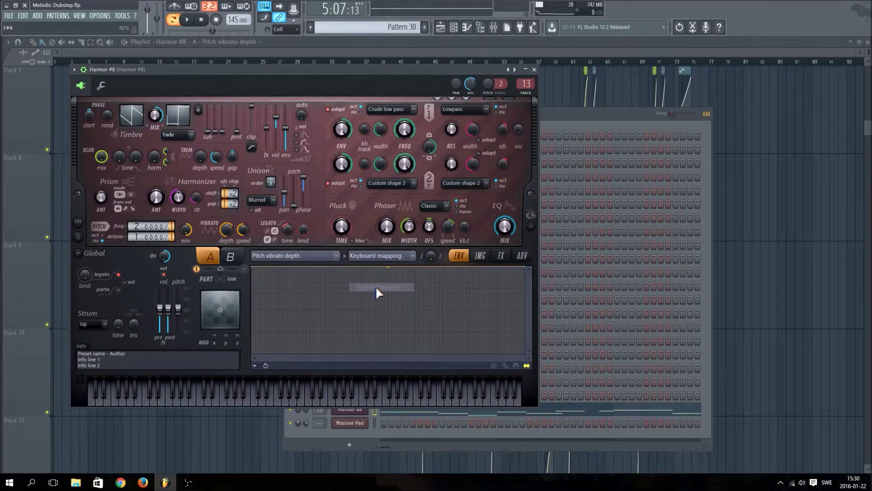
pyautogui.click(372, 258)
pyautogui.click(377, 304)
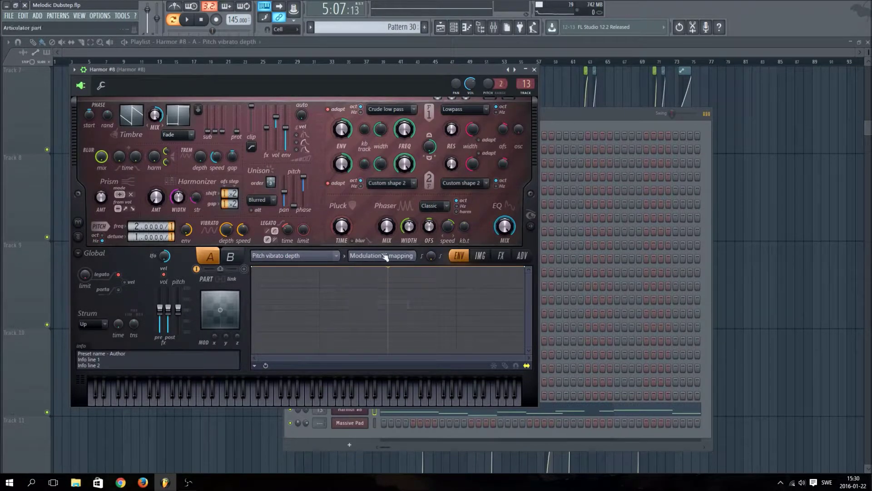
# - Audition a note on Harmor #8 and open the pitch vibrato depth events in the piano roll
pyautogui.rightClick(228, 230)
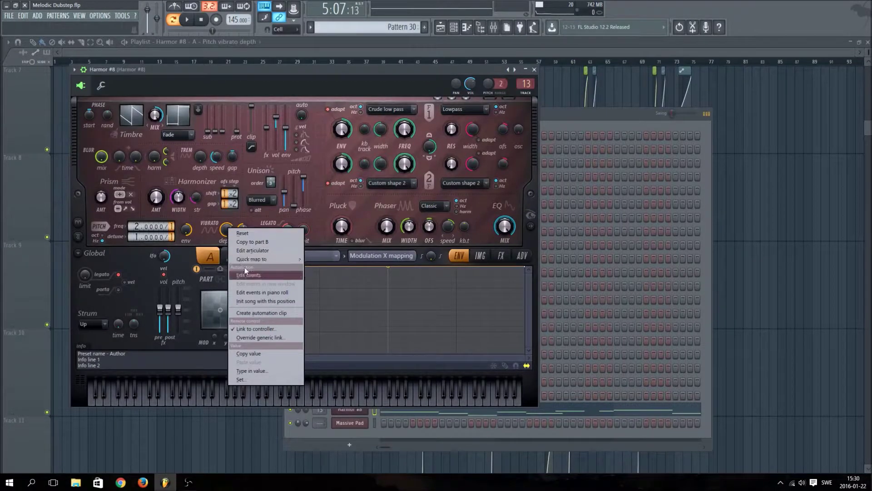
pyautogui.moveTo(273, 261)
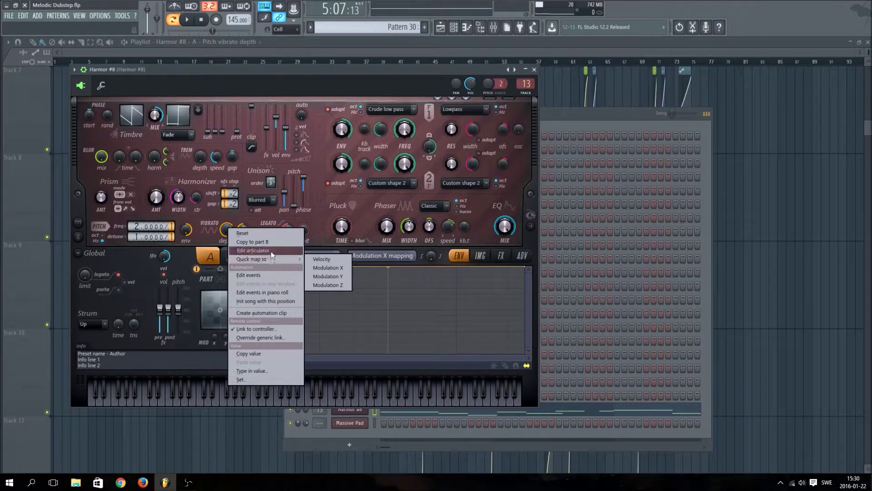
pyautogui.click(271, 251)
pyautogui.click(255, 396)
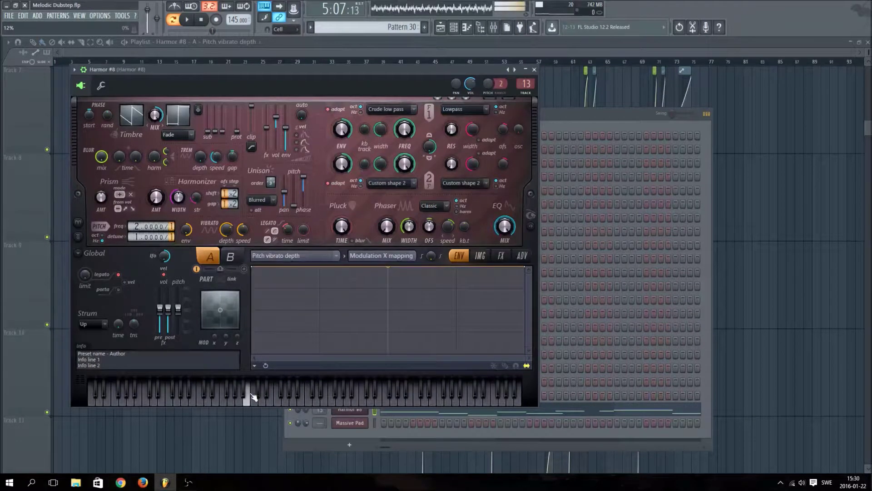
pyautogui.rightClick(232, 230)
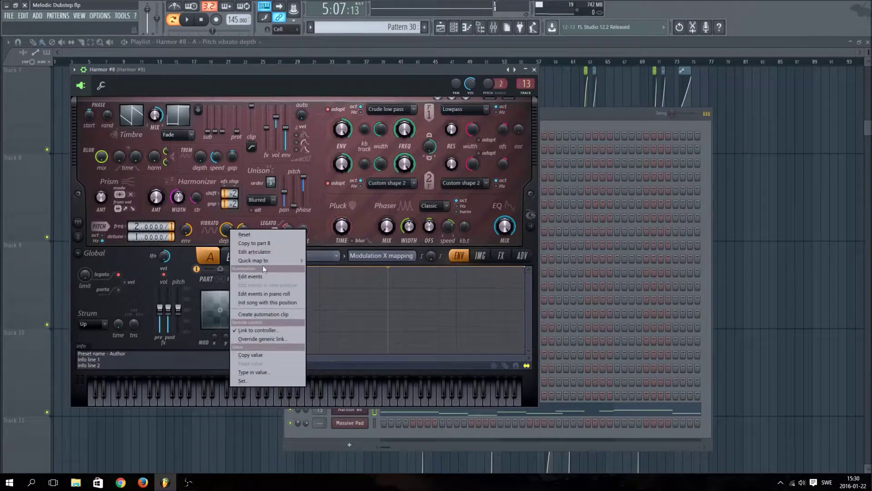
pyautogui.click(272, 294)
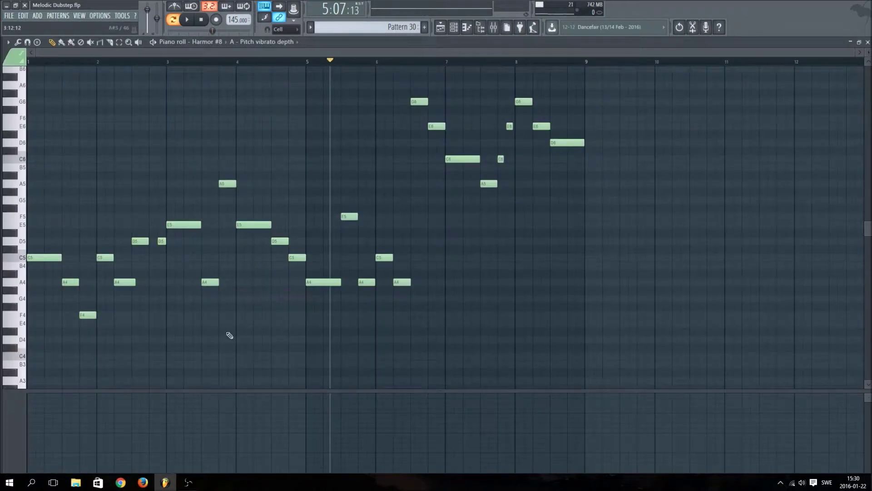
# - Draw stepped pitch vibrato depth events at varying levels across bars 1 to 8, dropping them to zero from bar 9
pyautogui.moveTo(64, 441)
pyautogui.mouseDown()
pyautogui.moveTo(64, 434)
pyautogui.moveTo(102, 445)
pyautogui.mouseUp()
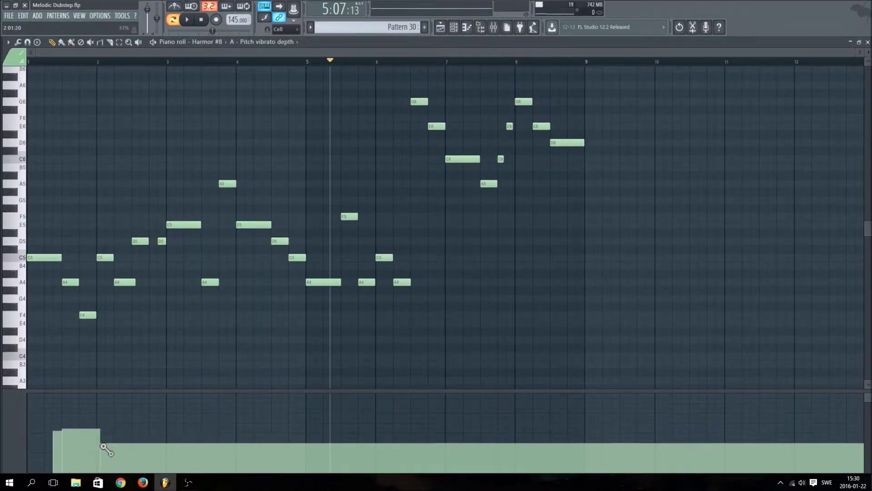
pyautogui.moveTo(140, 446)
pyautogui.mouseDown()
pyautogui.moveTo(169, 417)
pyautogui.moveTo(193, 452)
pyautogui.moveTo(271, 471)
pyautogui.mouseUp()
pyautogui.moveTo(325, 449)
pyautogui.mouseDown()
pyautogui.moveTo(398, 459)
pyautogui.moveTo(468, 428)
pyautogui.moveTo(520, 453)
pyautogui.moveTo(572, 427)
pyautogui.mouseUp()
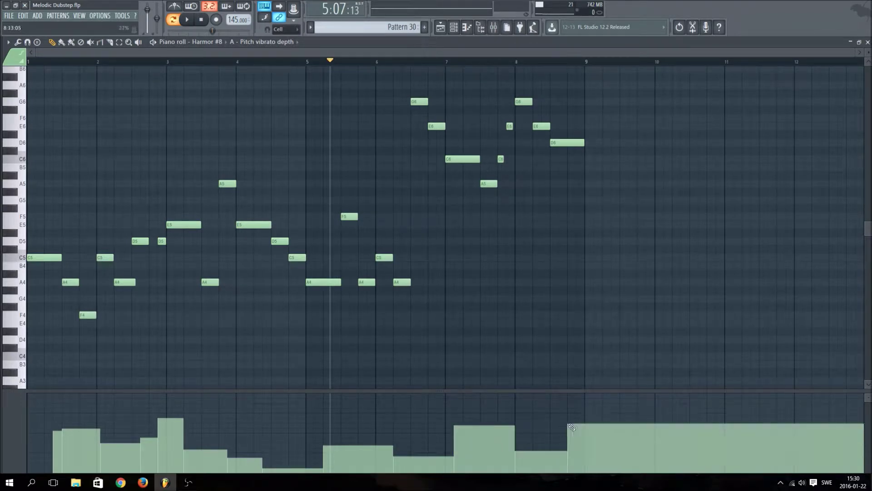
pyautogui.moveTo(596, 458); pyautogui.dragTo(589, 467)
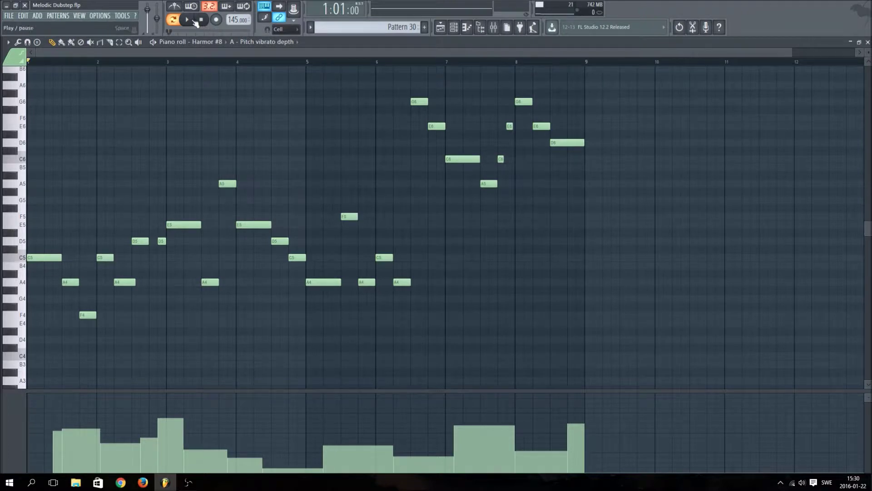
# - Play the pattern and redraw the vibrato depth events as a smooth wave over the melody, starting low in bar 1
pyautogui.click(194, 21)
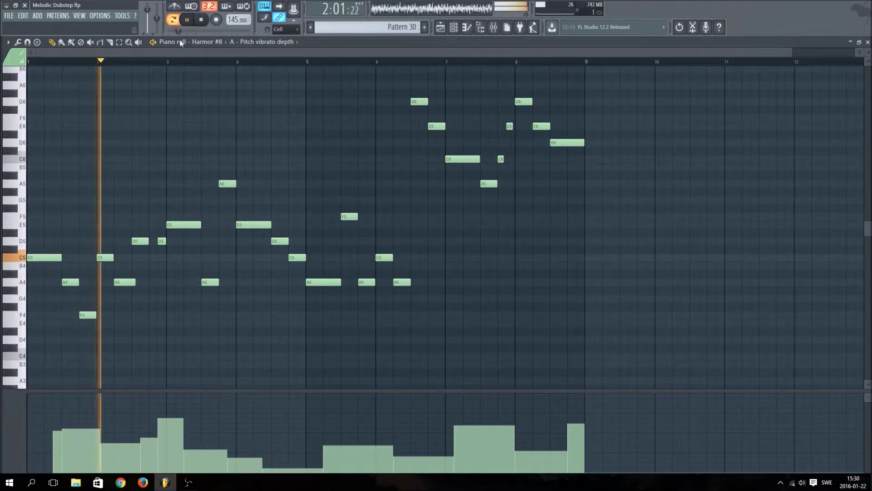
pyautogui.moveTo(60, 451)
pyautogui.mouseDown()
pyautogui.moveTo(195, 446)
pyautogui.moveTo(318, 463)
pyautogui.moveTo(331, 455)
pyautogui.moveTo(530, 457)
pyautogui.mouseUp()
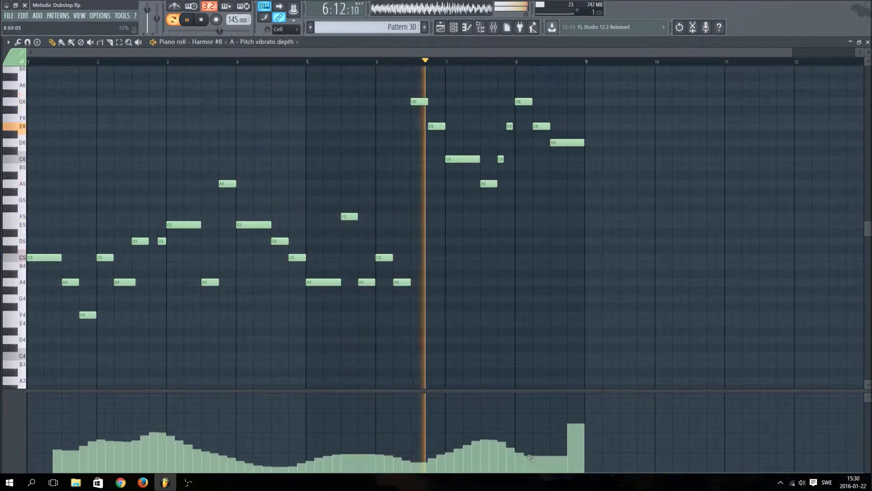
pyautogui.press('F6')
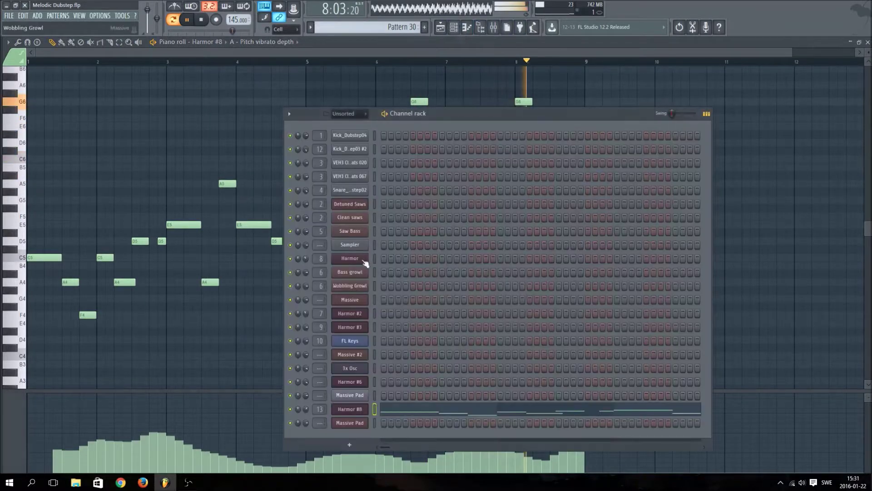
pyautogui.click(350, 408)
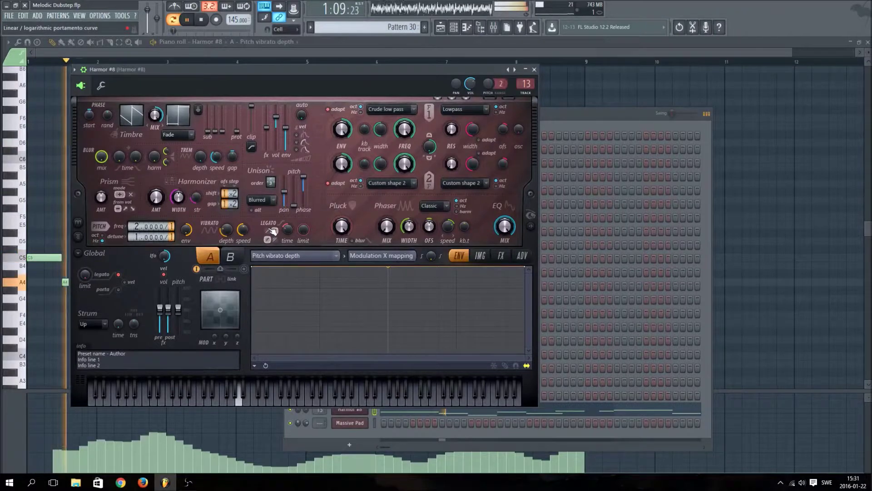
pyautogui.click(33, 467)
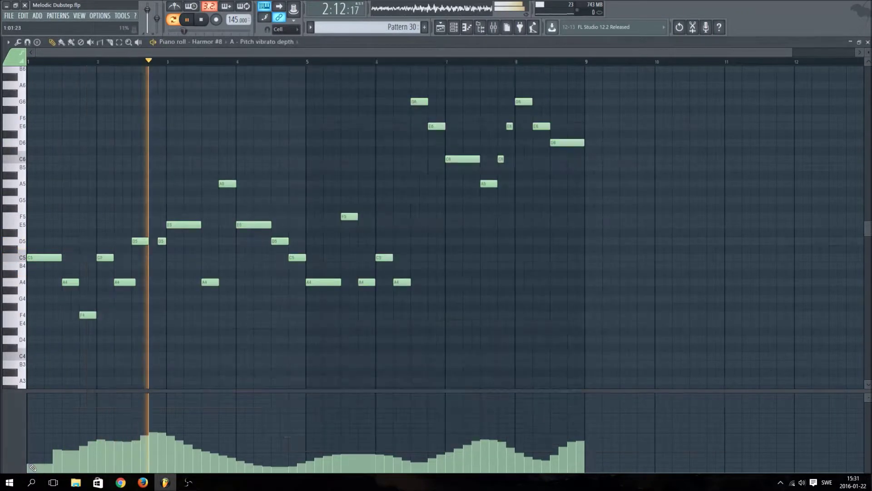
# - Reshape the vibrato depth events with high peaks on the long notes in bars 3 and 7 and near-zero depth in bars 2 and 4
pyautogui.moveTo(75, 458)
pyautogui.mouseDown()
pyautogui.moveTo(65, 459)
pyautogui.moveTo(134, 460)
pyautogui.moveTo(163, 411)
pyautogui.moveTo(178, 420)
pyautogui.mouseUp()
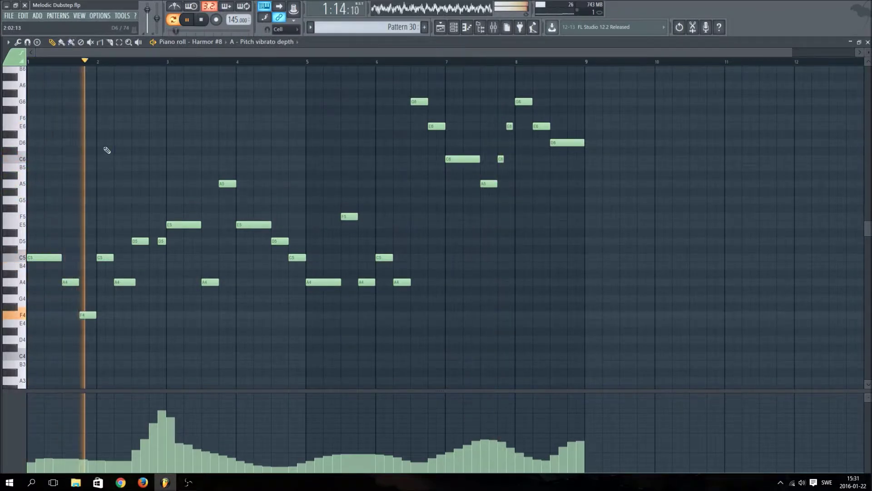
pyautogui.moveTo(30, 467); pyautogui.dragTo(130, 472)
pyautogui.moveTo(186, 442)
pyautogui.mouseDown()
pyautogui.moveTo(163, 411)
pyautogui.moveTo(199, 411)
pyautogui.moveTo(207, 456)
pyautogui.moveTo(322, 474)
pyautogui.mouseUp()
pyautogui.moveTo(441, 442); pyautogui.dragTo(478, 406)
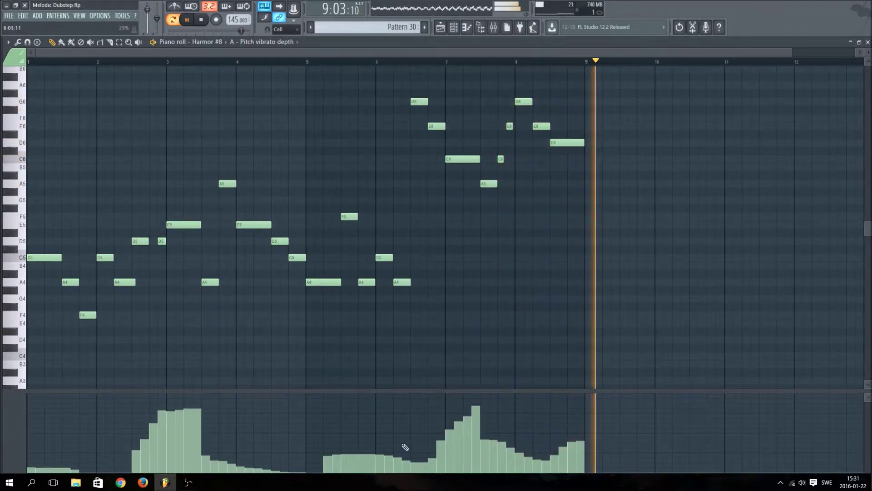
# - Lower the vibrato depth in bars 5 and 6, reduce the bar 7 peak, and add a low level across bar 1 into bar 2
pyautogui.moveTo(344, 463); pyautogui.dragTo(399, 462)
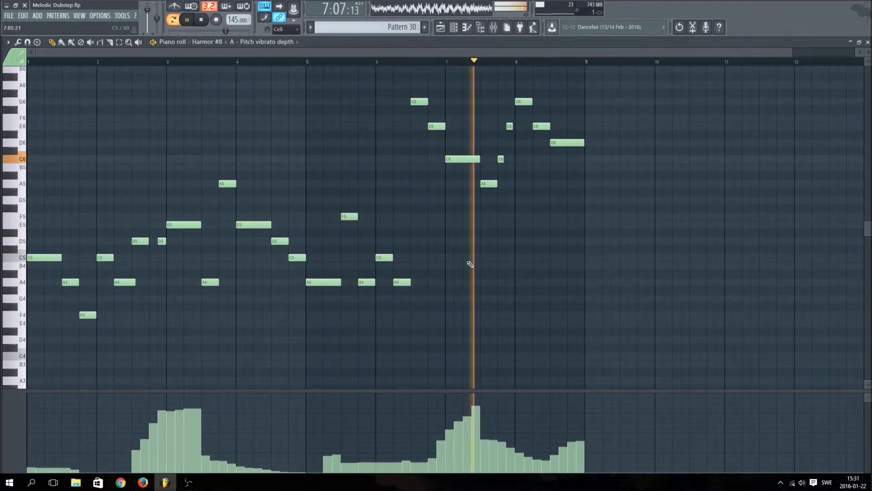
pyautogui.moveTo(478, 408)
pyautogui.mouseDown()
pyautogui.moveTo(468, 409)
pyautogui.moveTo(482, 418)
pyautogui.moveTo(459, 421)
pyautogui.moveTo(441, 439)
pyautogui.mouseUp()
pyautogui.moveTo(440, 440); pyautogui.dragTo(481, 420)
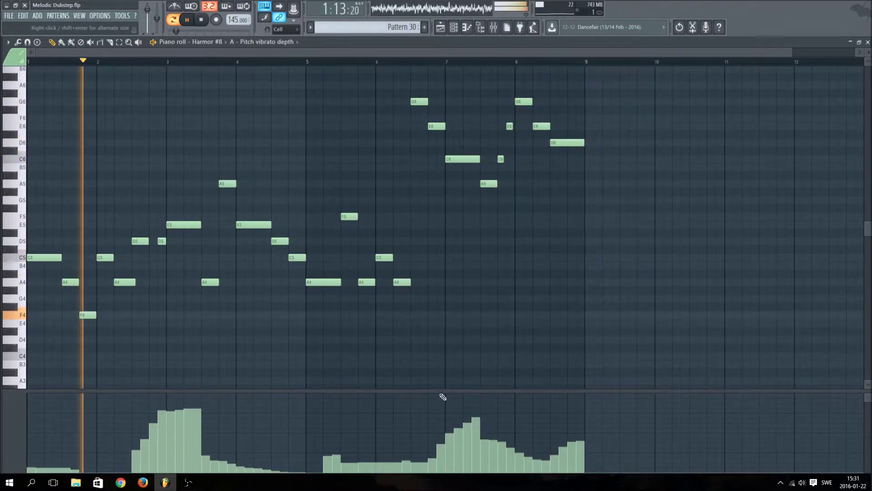
pyautogui.moveTo(29, 454)
pyautogui.mouseDown()
pyautogui.moveTo(128, 463)
pyautogui.moveTo(100, 465)
pyautogui.mouseUp()
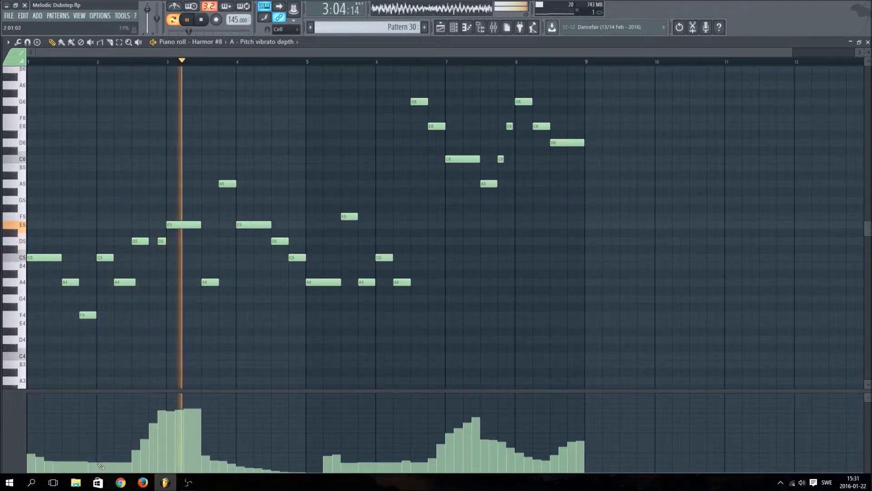
# - Play the playlist arrangement from bar 17 and bend the Harmor #8 filter 1 frequency ramp in the build-up into an upward-bulging curve
pyautogui.click(494, 32)
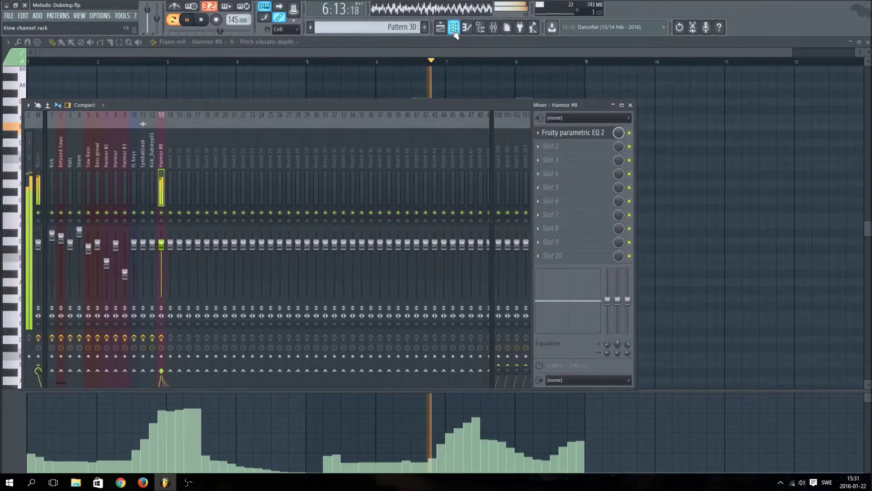
pyautogui.click(455, 31)
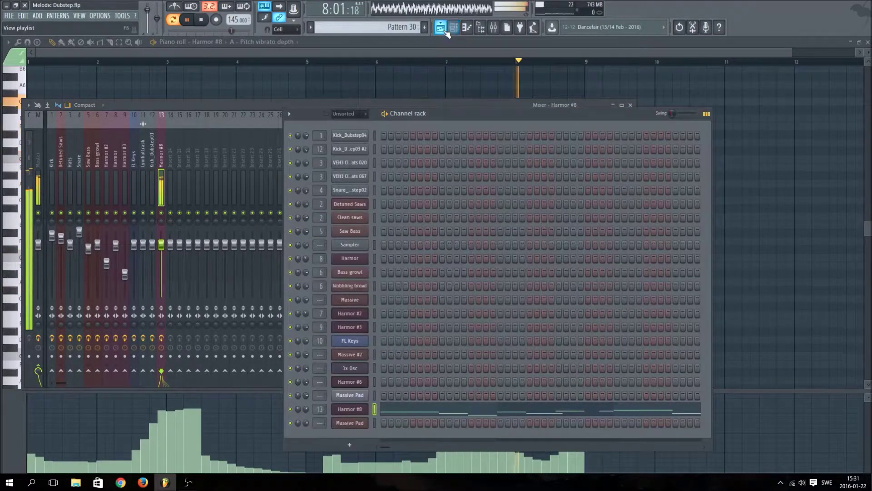
pyautogui.click(440, 30)
pyautogui.click(194, 62)
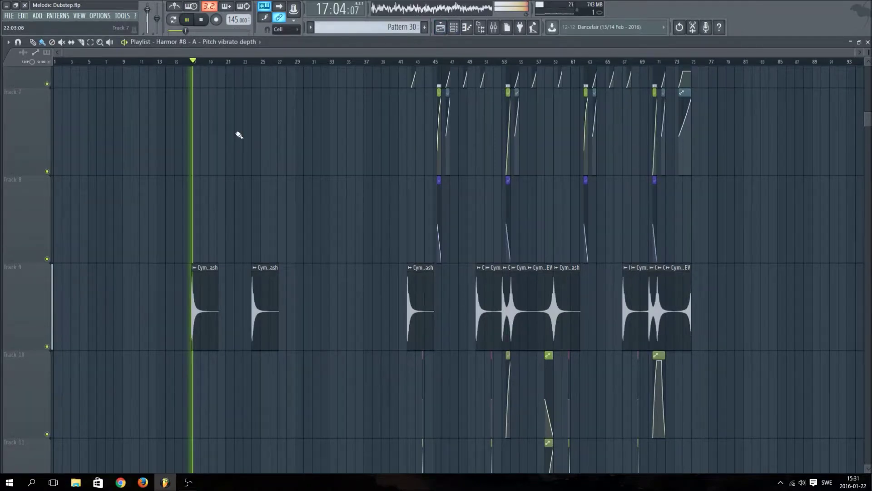
pyautogui.scroll(6, 237, 136)
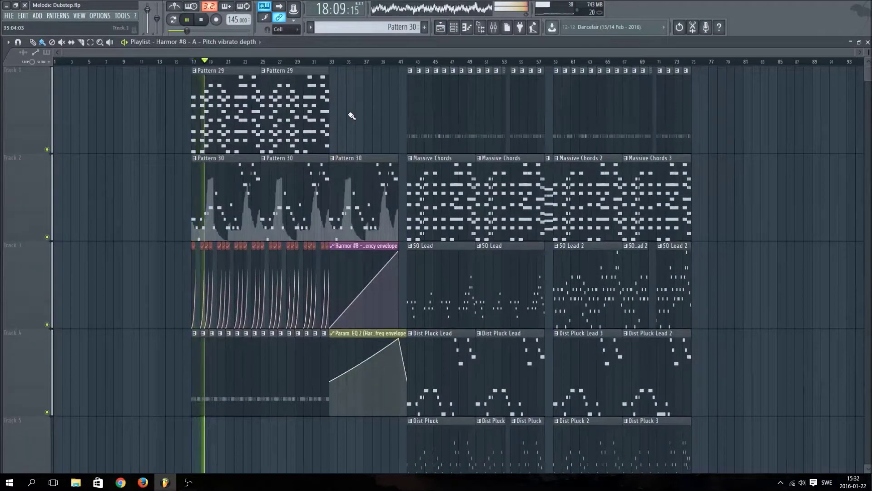
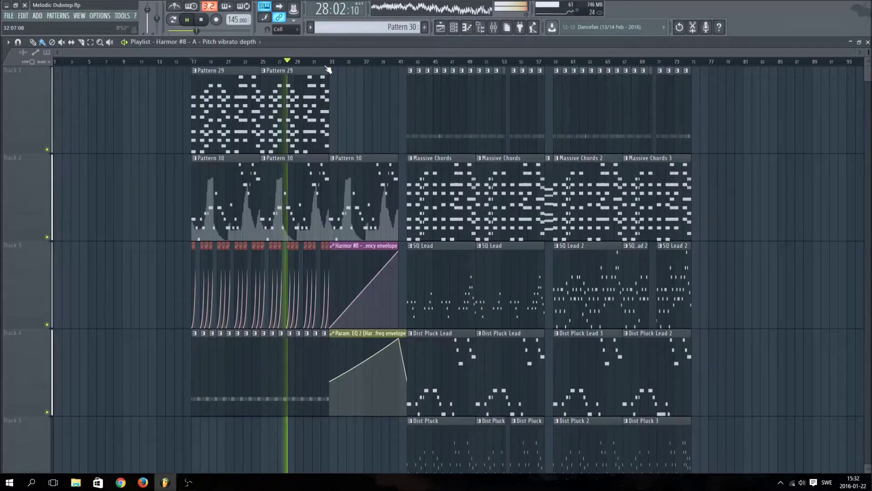
pyautogui.moveTo(364, 290); pyautogui.dragTo(364, 274)
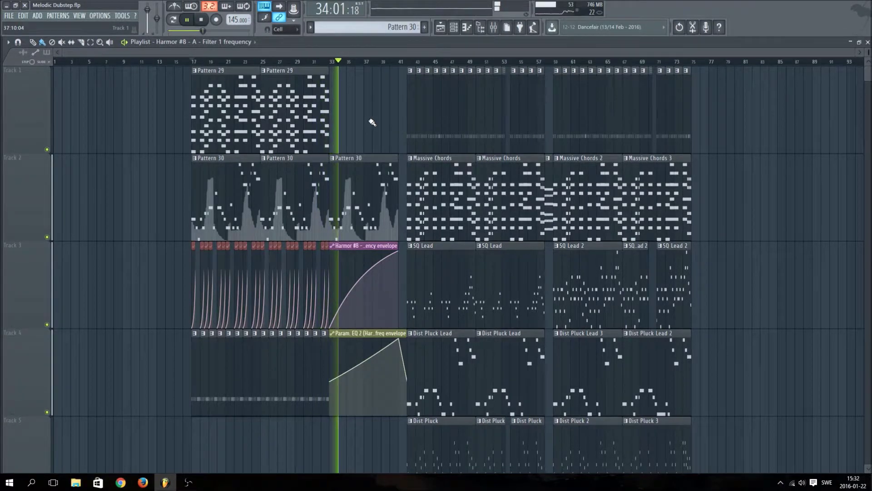
# - Copy all of the Massive Pad chord notes from Pattern 29 in its piano roll
pyautogui.click(453, 29)
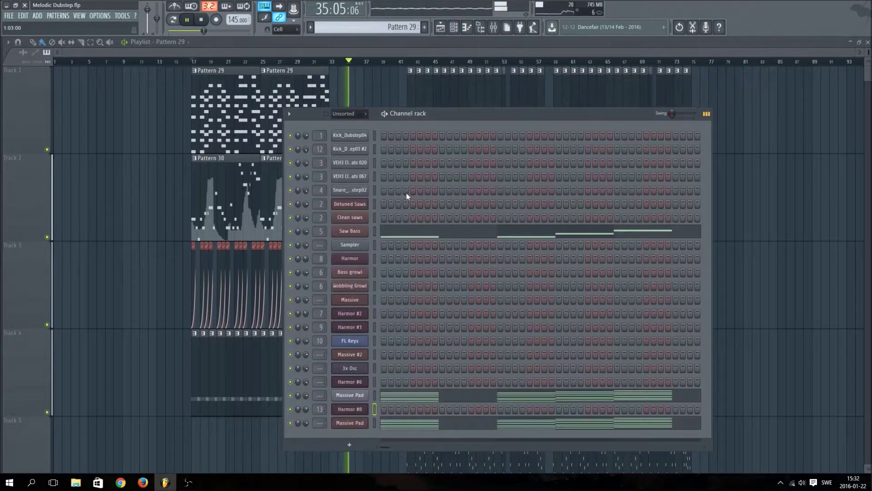
pyautogui.click(420, 399)
pyautogui.moveTo(620, 76); pyautogui.dragTo(10, 392)
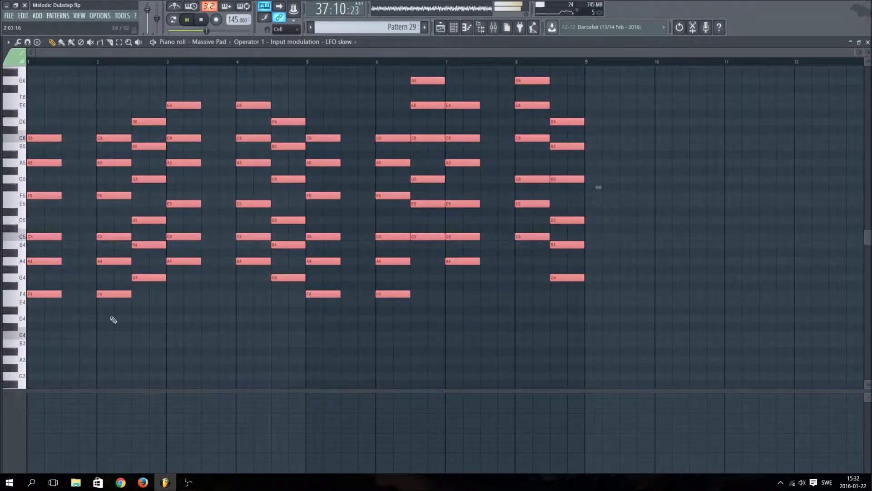
# - Create a new empty pattern, Pattern 33, and add a new Harmor synthesizer channel
pyautogui.click(425, 27)
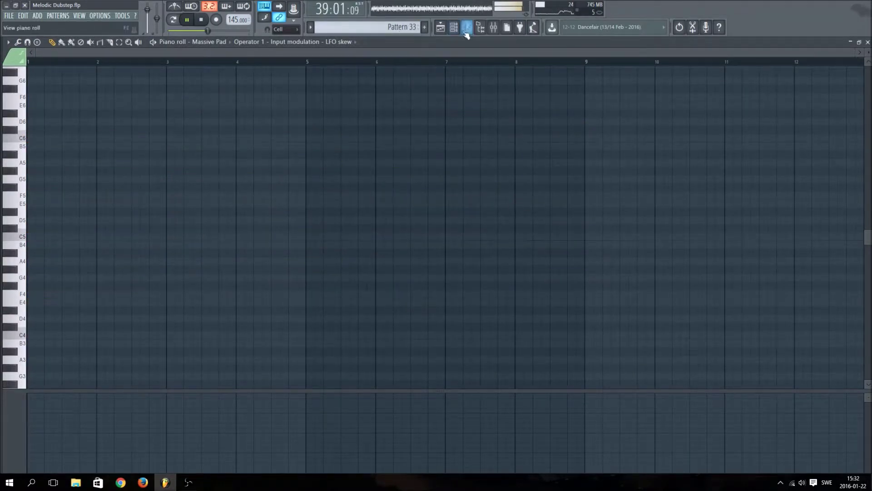
pyautogui.click(454, 27)
pyautogui.click(38, 17)
pyautogui.moveTo(40, 25)
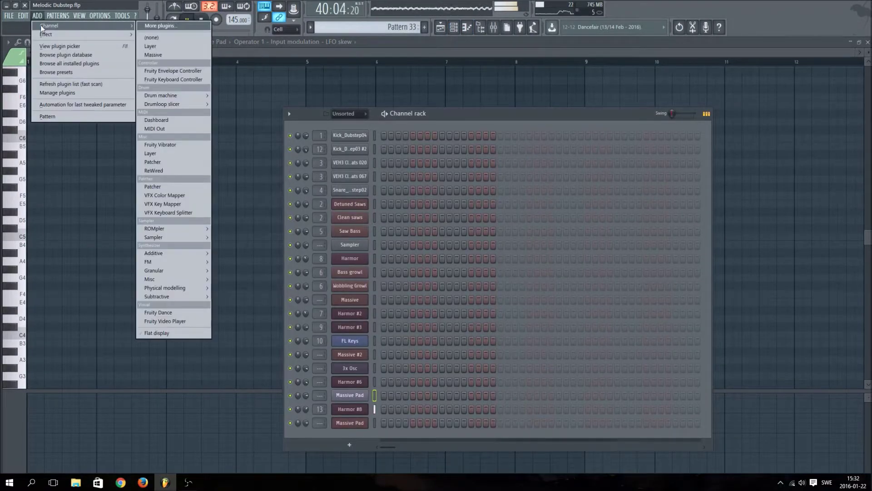
pyautogui.moveTo(187, 256)
pyautogui.click(234, 279)
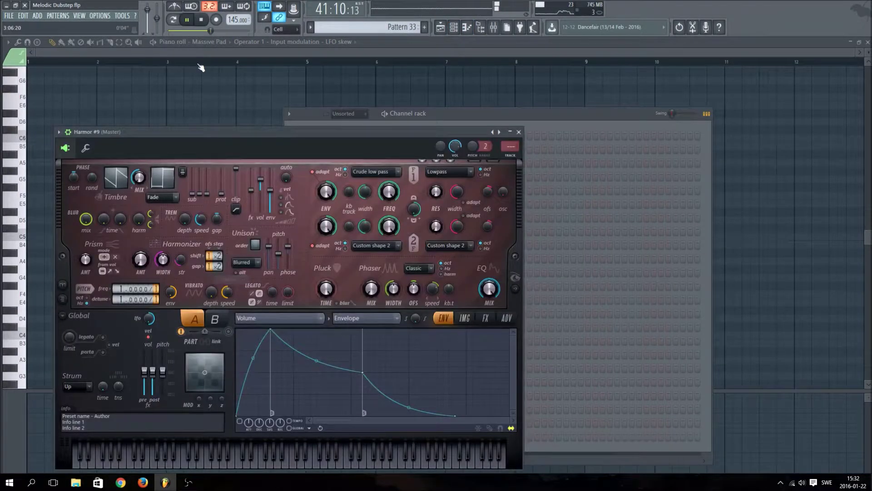
# - Paste the copied chord notes into the piano roll of the Harmor #9 channel
pyautogui.click(535, 114)
pyautogui.rightClick(368, 442)
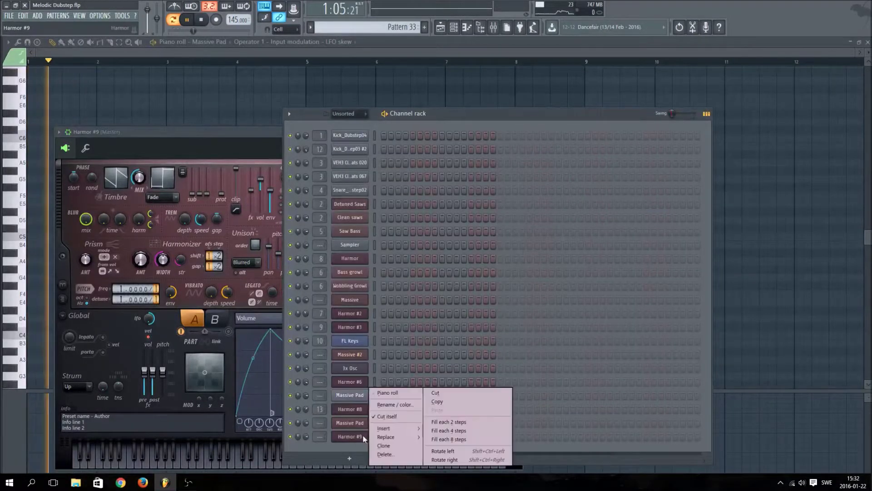
pyautogui.click(394, 393)
pyautogui.hotkey('ctrl', 'v')
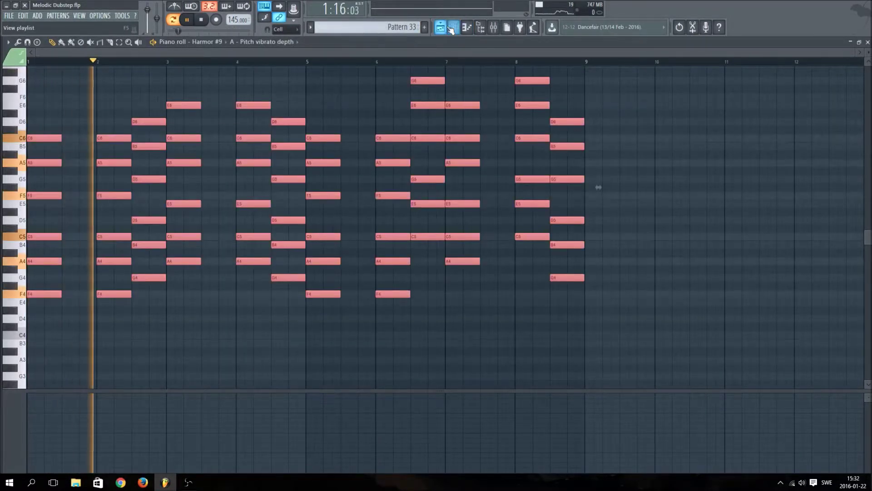
# - Enable a falling, curved envelope for Harmor #9's filter 1 frequency and lower the filter 1 frequency
pyautogui.press('F6')
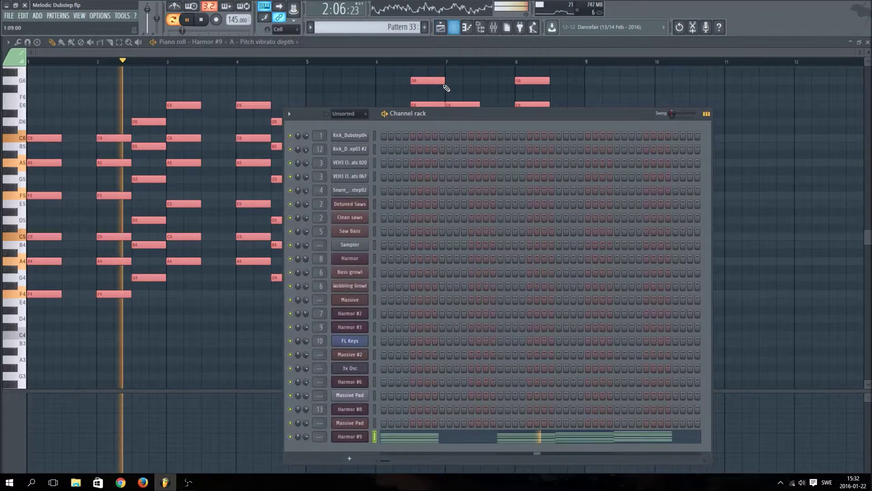
pyautogui.click(360, 437)
pyautogui.rightClick(394, 194)
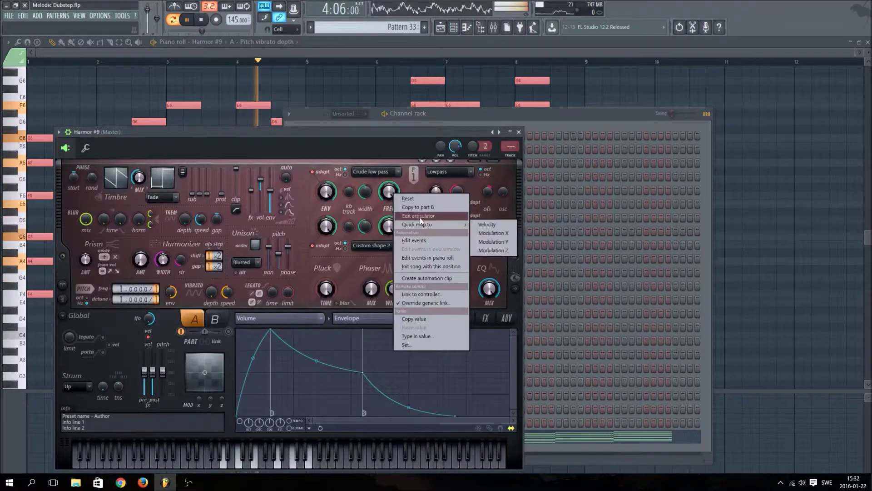
pyautogui.click(419, 215)
pyautogui.rightClick(345, 415)
pyautogui.moveTo(291, 394); pyautogui.dragTo(291, 410)
pyautogui.click(240, 420)
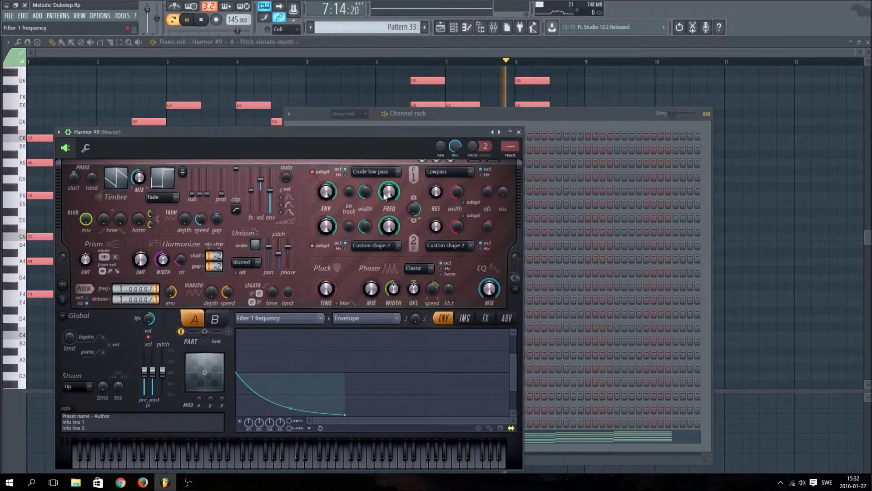
pyautogui.moveTo(385, 196); pyautogui.dragTo(385, 223)
# - Set Harmor #9's compression to Warming, raise its high band and readjust the filter 1 frequency
pyautogui.click(484, 319)
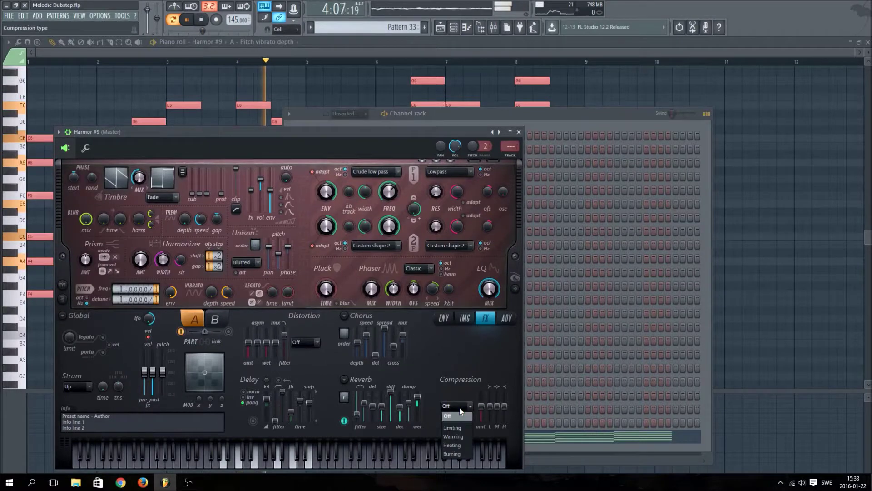
pyautogui.click(458, 437)
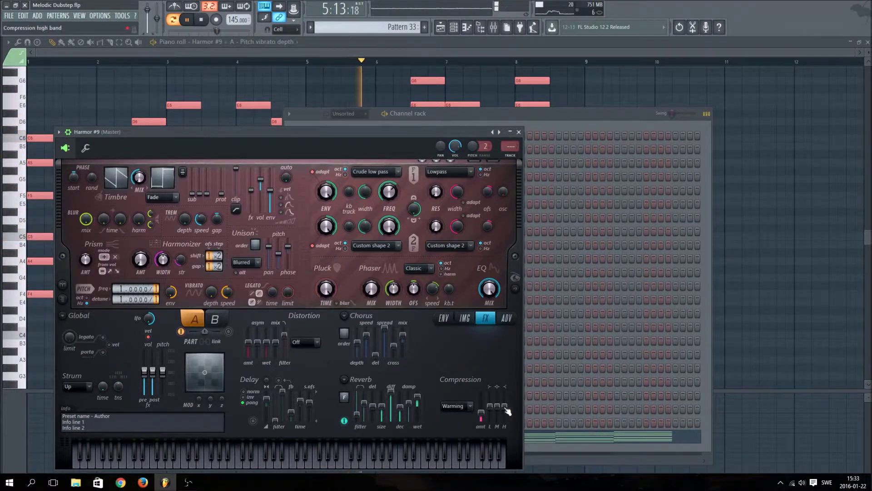
pyautogui.moveTo(507, 410); pyautogui.dragTo(505, 399)
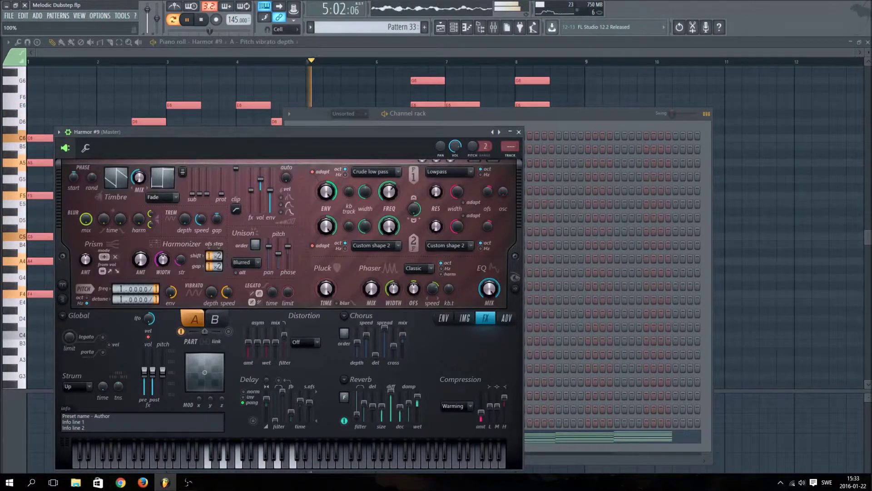
pyautogui.moveTo(389, 192); pyautogui.dragTo(388, 213)
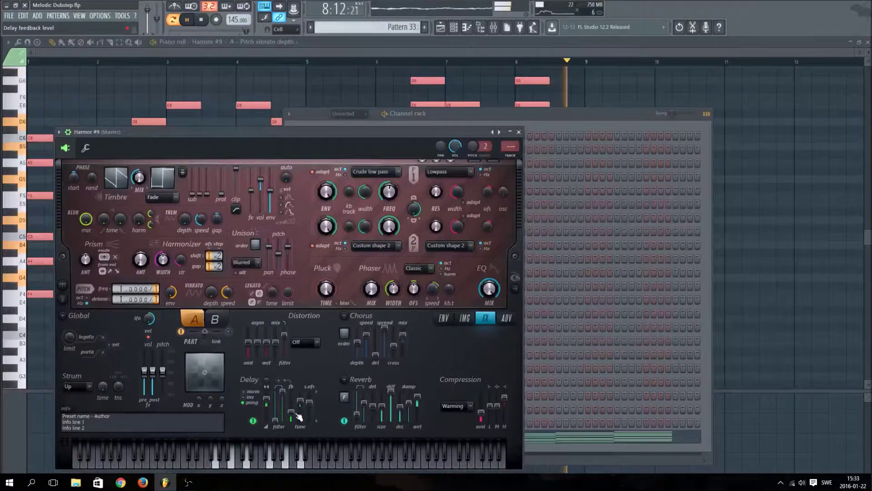
# - Transpose all of Harmor #9's chord notes in Pattern 33 up one octave
pyautogui.click(545, 120)
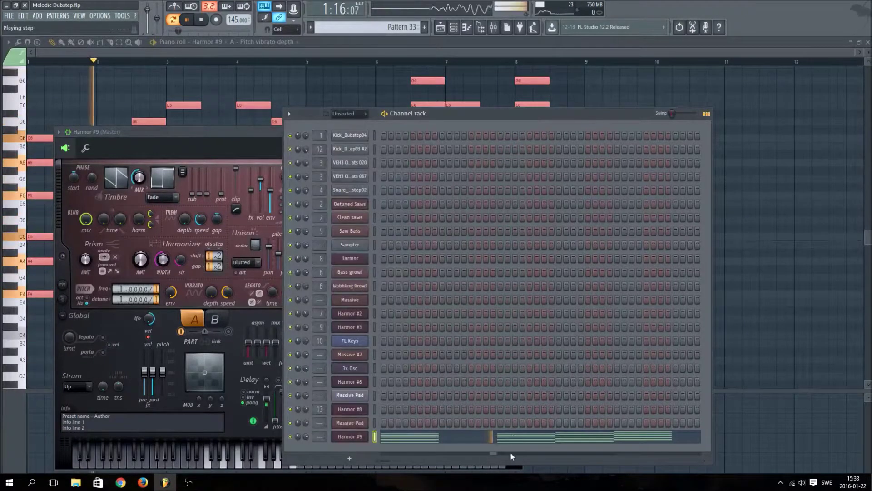
pyautogui.click(522, 437)
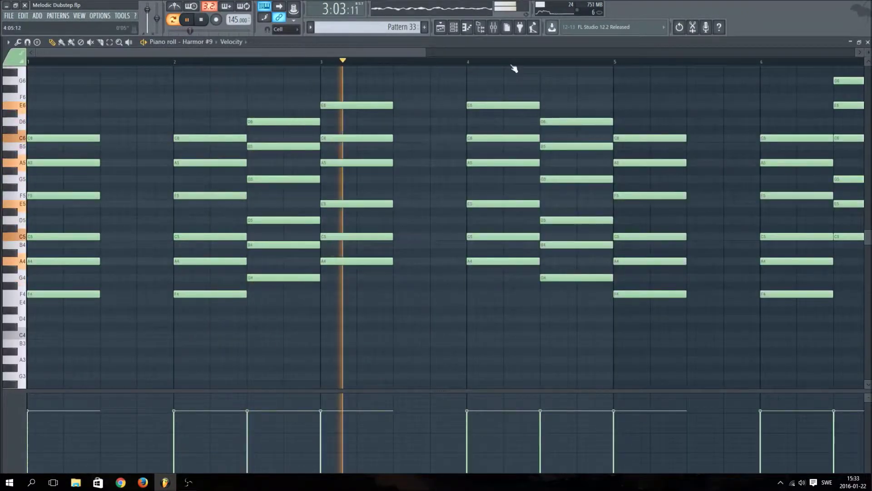
pyautogui.scroll(-3, 512, 65)
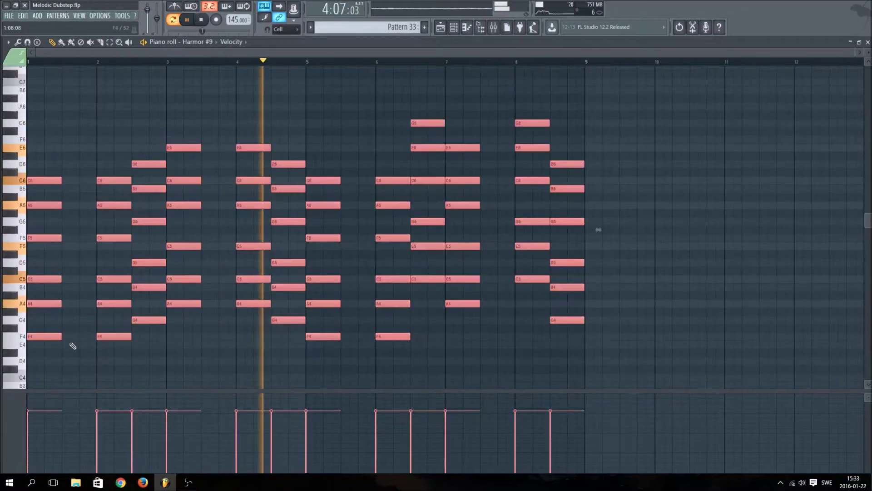
pyautogui.scroll(-2, 35, 327)
pyautogui.moveTo(3, 254); pyautogui.dragTo(3, 238)
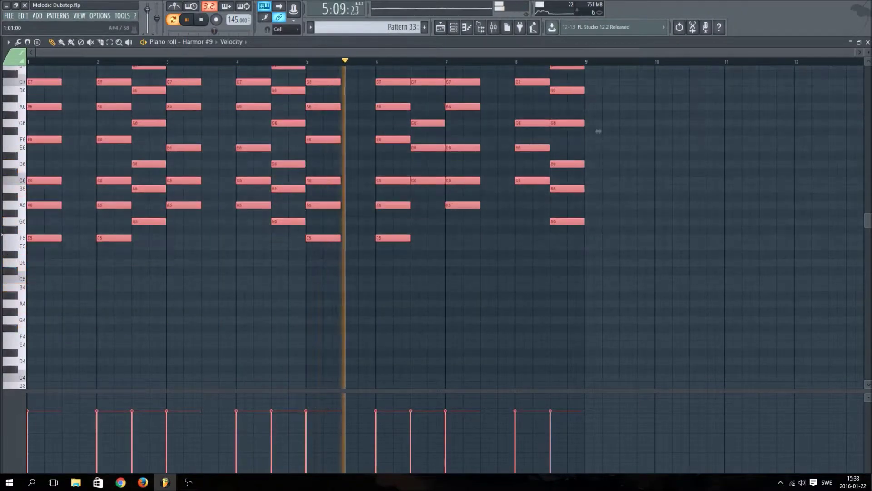
pyautogui.scroll(3, 165, 323)
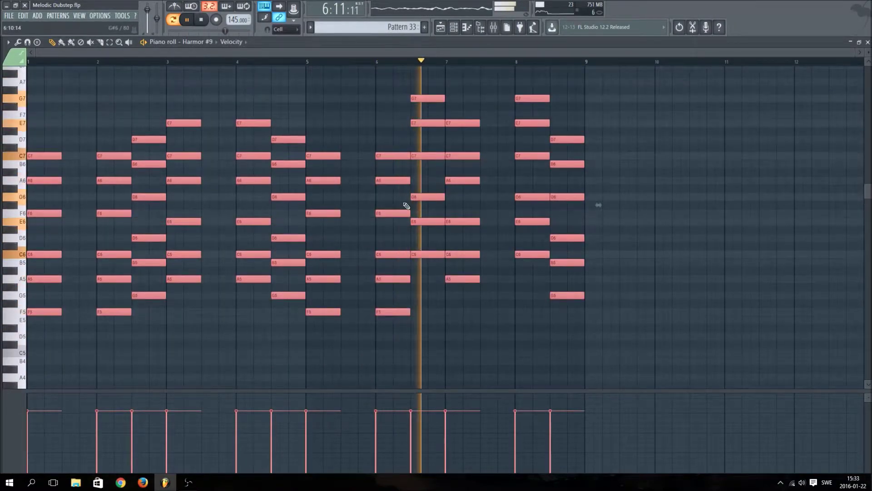
# - Place two consecutive Pattern 33 clips on Track 1 of the playlist, filling bars 1 to 17 before Pattern 29
pyautogui.press('F6')
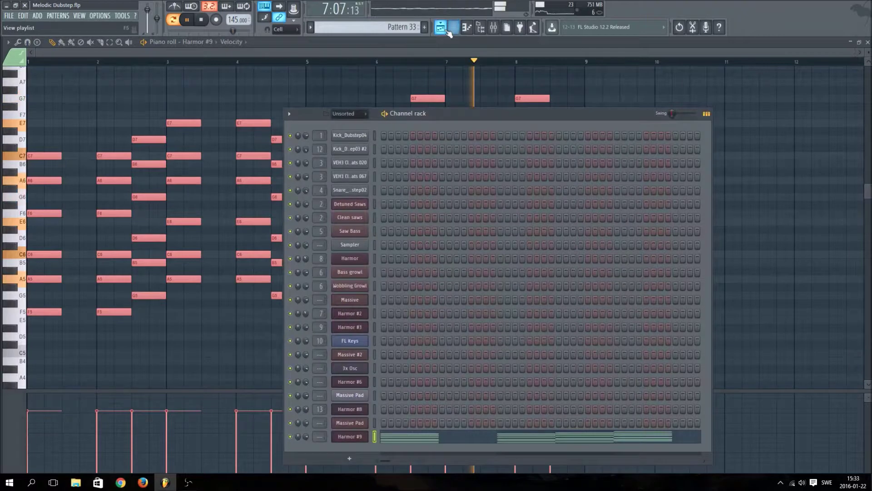
pyautogui.click(362, 438)
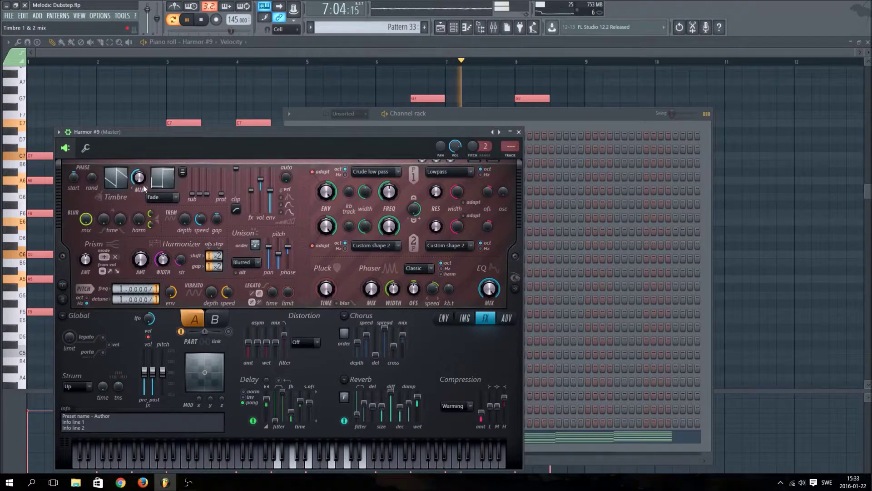
pyautogui.click(457, 29)
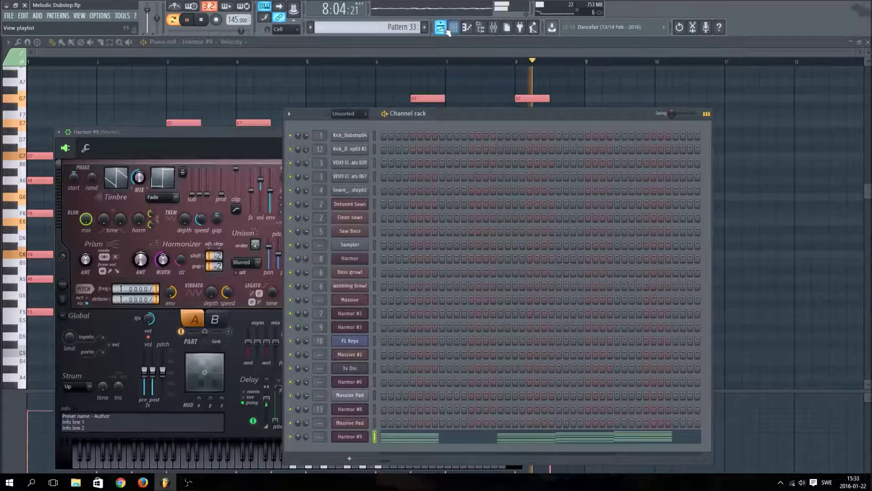
pyautogui.click(448, 31)
pyautogui.moveTo(79, 127); pyautogui.dragTo(89, 95)
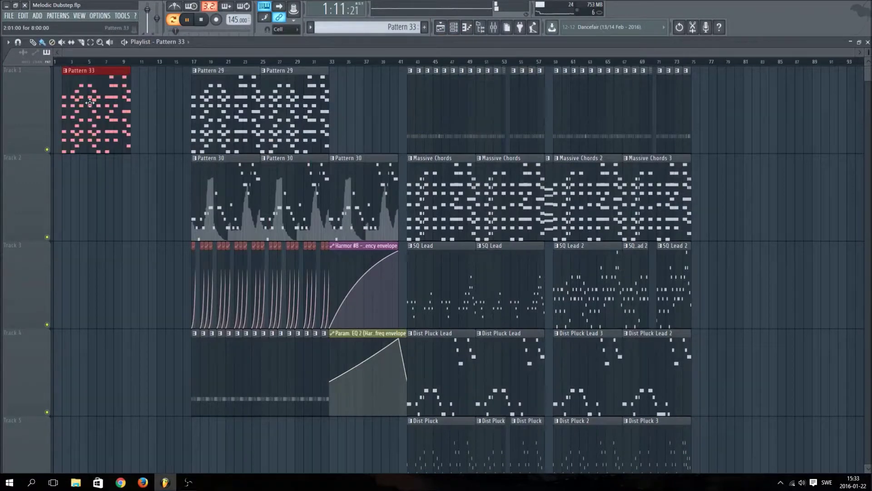
pyautogui.moveTo(97, 127); pyautogui.dragTo(89, 128)
pyautogui.moveTo(119, 186); pyautogui.dragTo(138, 110)
pyautogui.click(164, 61)
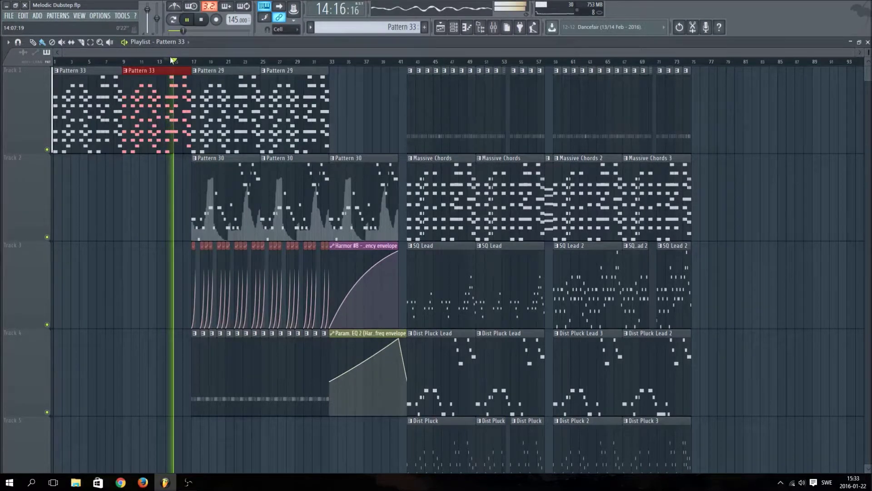
# - Create automation clips over bars 1 to 17 for Harmor #9's filter 1 frequency and filter 1 envelope amount
pyautogui.moveTo(193, 63); pyautogui.dragTo(40, 66)
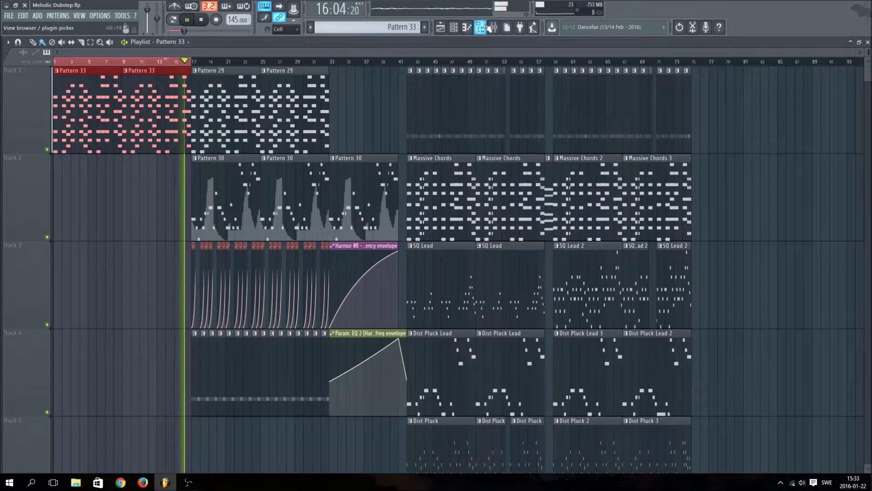
pyautogui.click(453, 29)
pyautogui.click(453, 27)
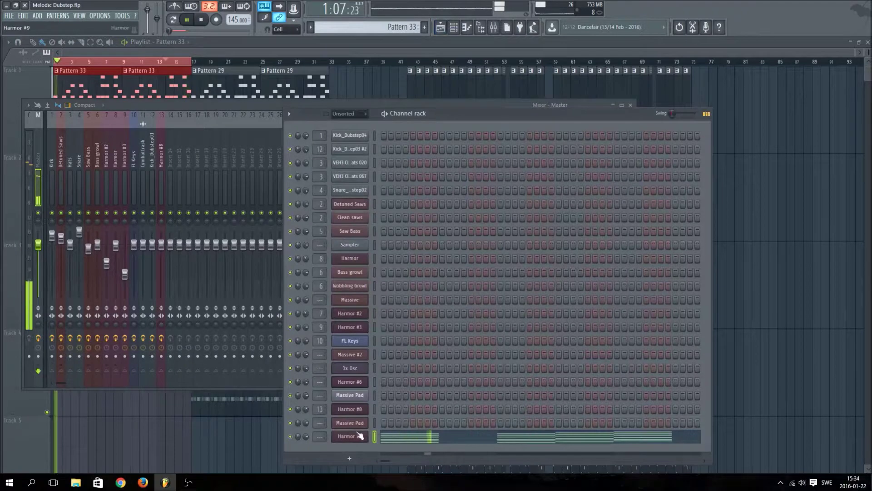
pyautogui.click(352, 194)
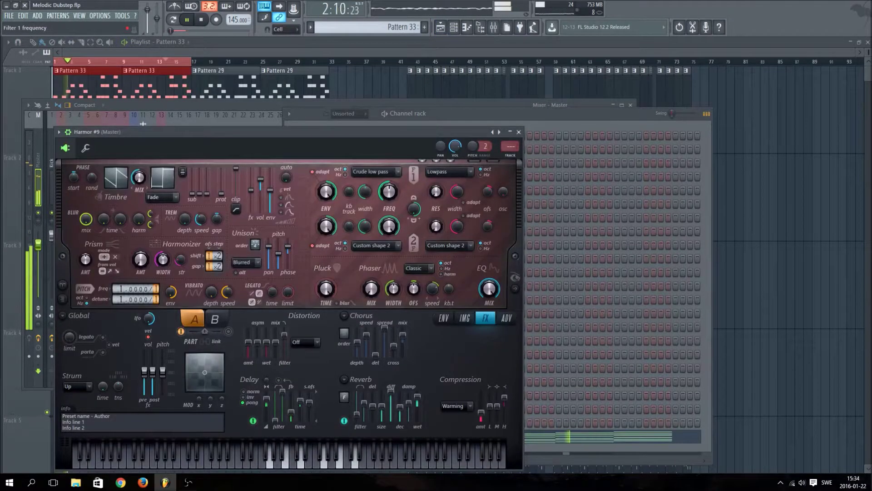
pyautogui.rightClick(388, 191)
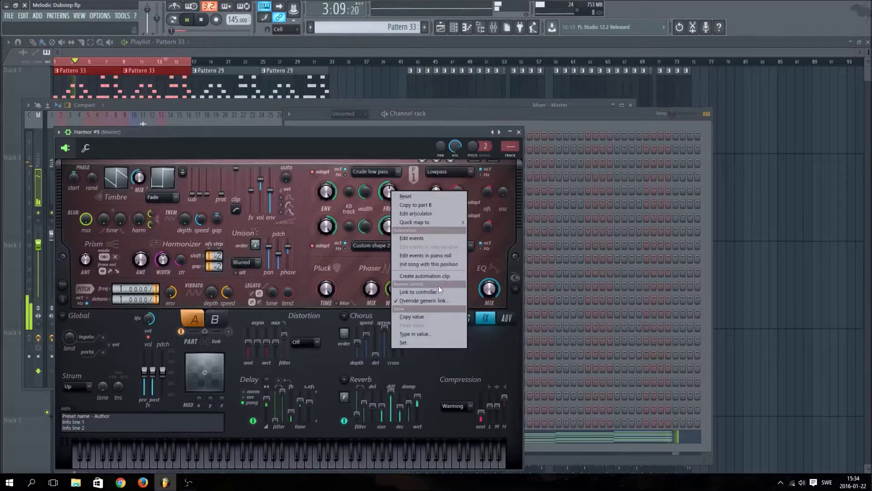
pyautogui.click(424, 276)
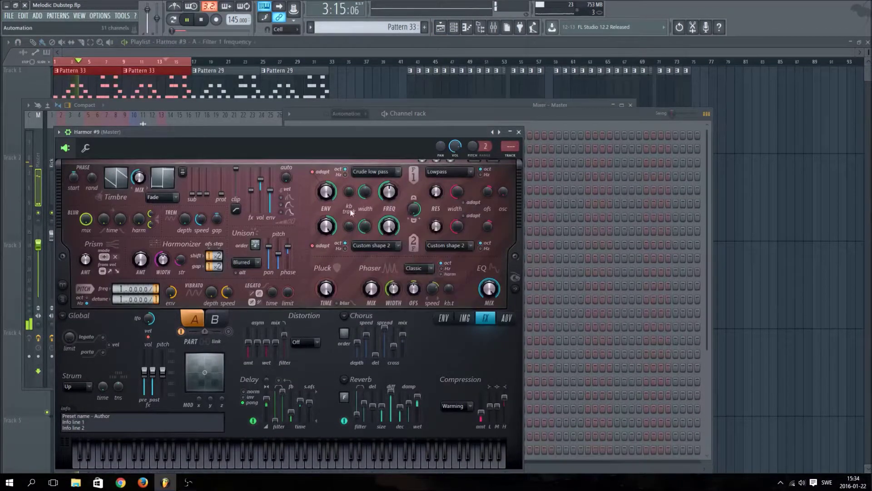
pyautogui.rightClick(326, 192)
pyautogui.click(369, 277)
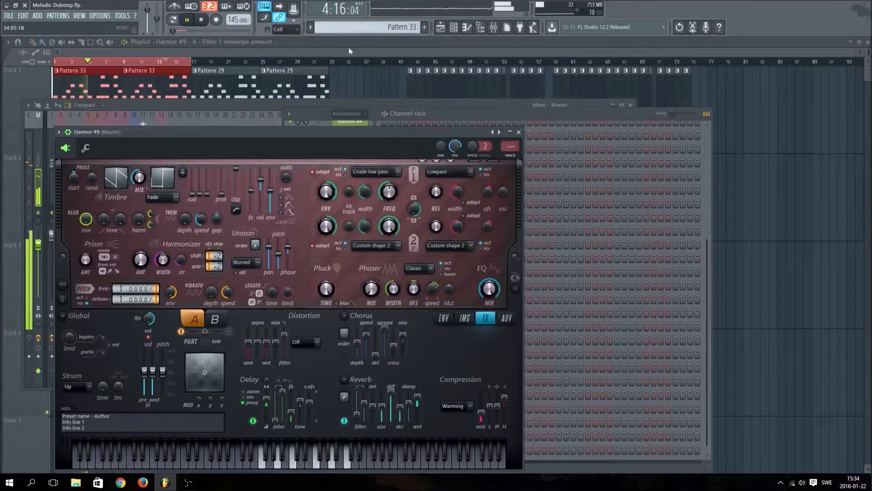
# - Raise the end point of the filter 1 frequency automation to the maximum and lower the envelope amount automation's end point to the minimum
pyautogui.press('F5')
pyautogui.moveTo(190, 201); pyautogui.dragTo(196, 159)
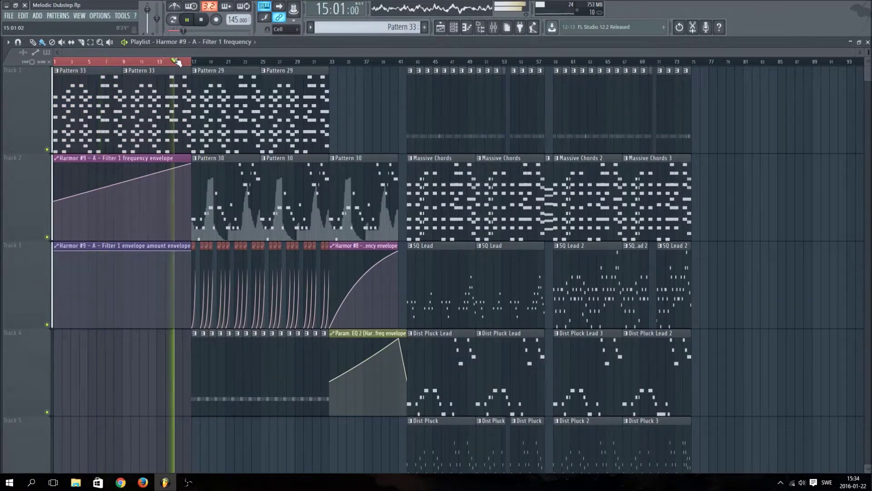
pyautogui.moveTo(194, 317); pyautogui.dragTo(196, 336)
pyautogui.click(160, 62)
pyautogui.click(177, 62)
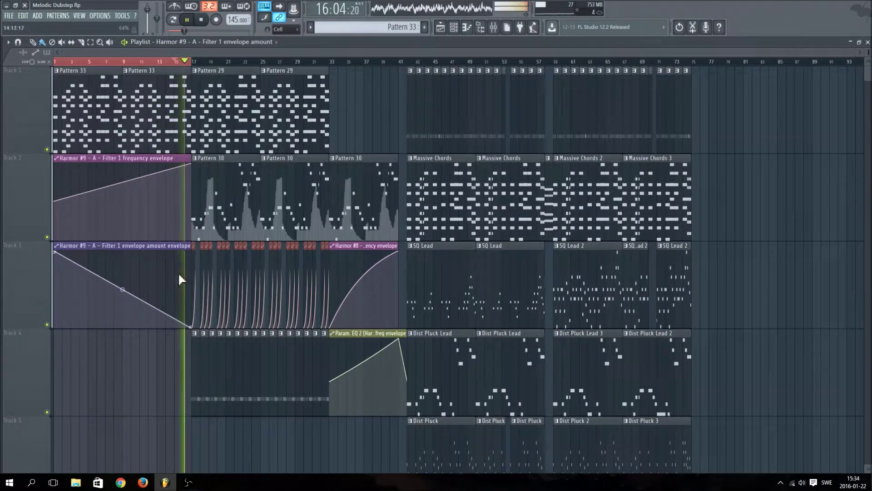
# - Bend the filter 1 envelope amount automation upward so it falls steeply near bar 17, and audition the transition
pyautogui.moveTo(122, 289); pyautogui.dragTo(124, 255)
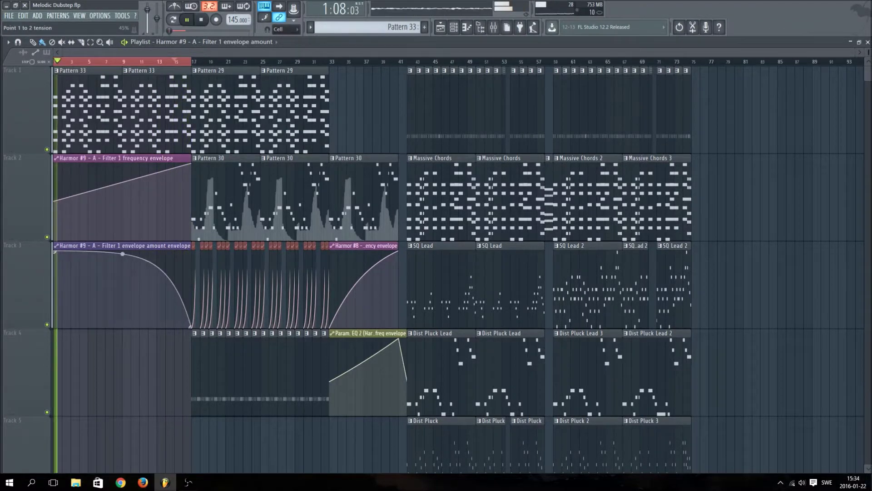
pyautogui.click(136, 63)
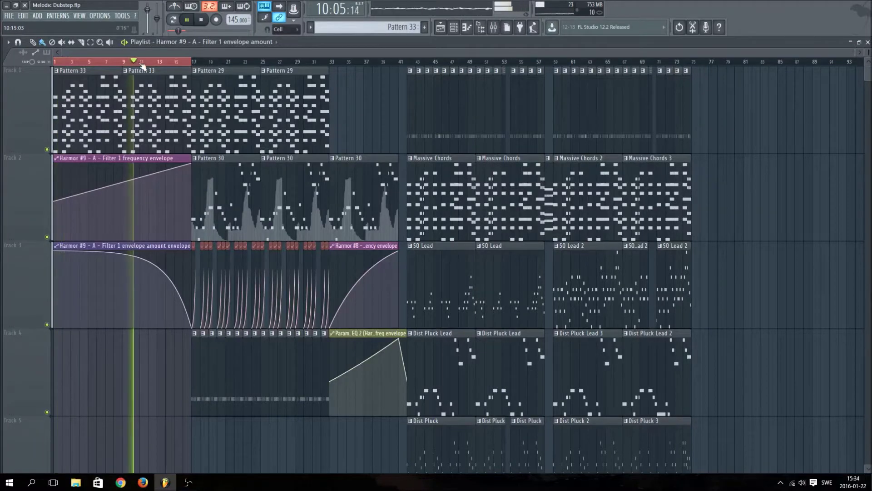
pyautogui.click(166, 63)
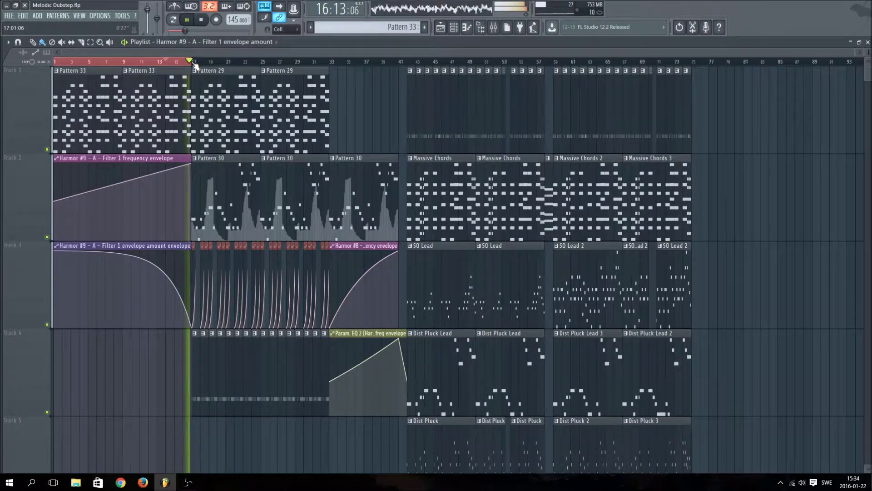
# - Place two consecutive Pattern 30 clips on Track 4 of the playlist, filling bars 1 to 17
pyautogui.click(194, 63)
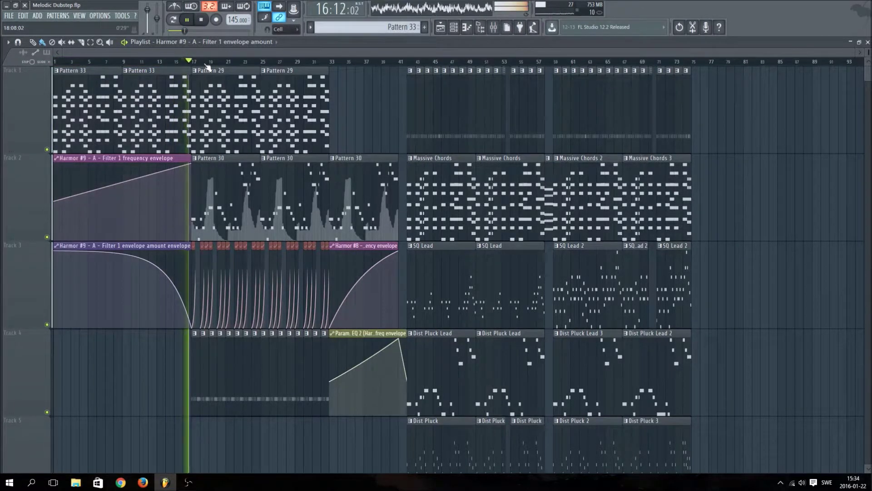
pyautogui.click(205, 181)
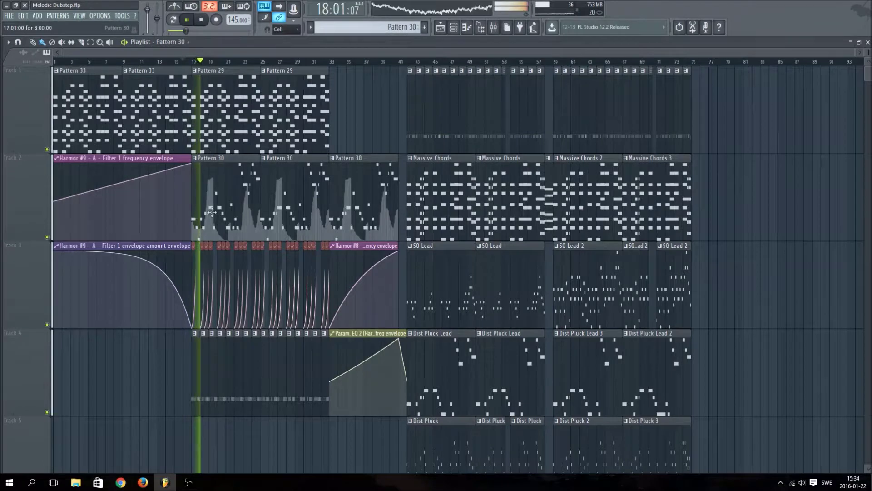
pyautogui.moveTo(59, 386); pyautogui.dragTo(136, 386)
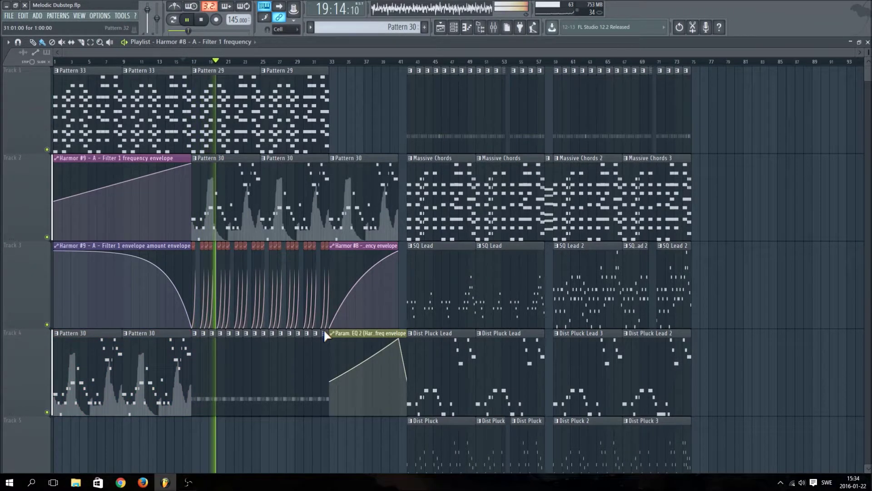
# - Copy Harmor #8's filter 1 frequency automation to Track 5 as a unique clip, stretched over bars 1 to 17 with a nearly straight rise
pyautogui.scroll(-3, 324, 328)
pyautogui.click(55, 209)
pyautogui.click(57, 158)
pyautogui.click(91, 210)
pyautogui.moveTo(121, 164); pyautogui.dragTo(197, 161)
pyautogui.click(140, 60)
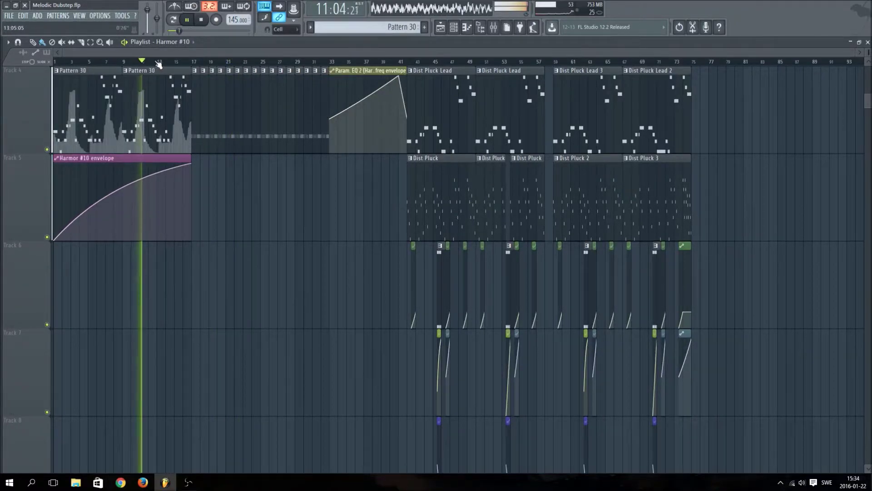
pyautogui.moveTo(122, 186); pyautogui.dragTo(122, 204)
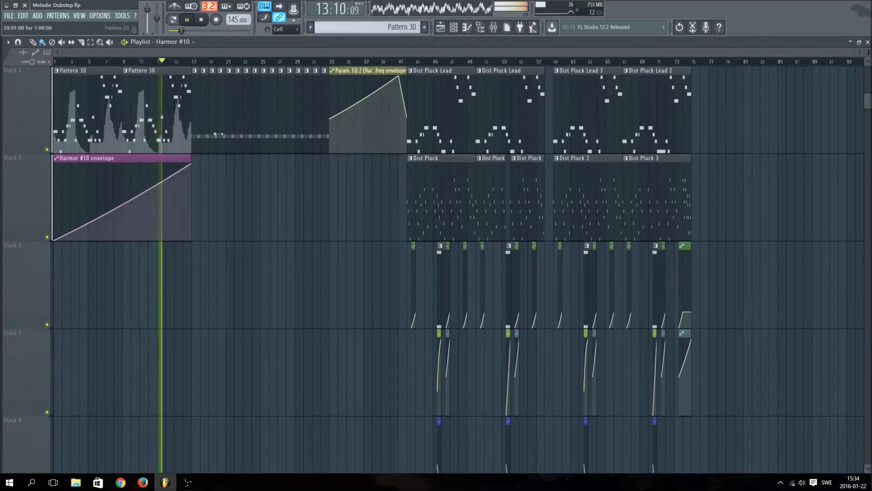
# - Examine the instruments and the channel group filter in the channel rack
pyautogui.scroll(3, 238, 222)
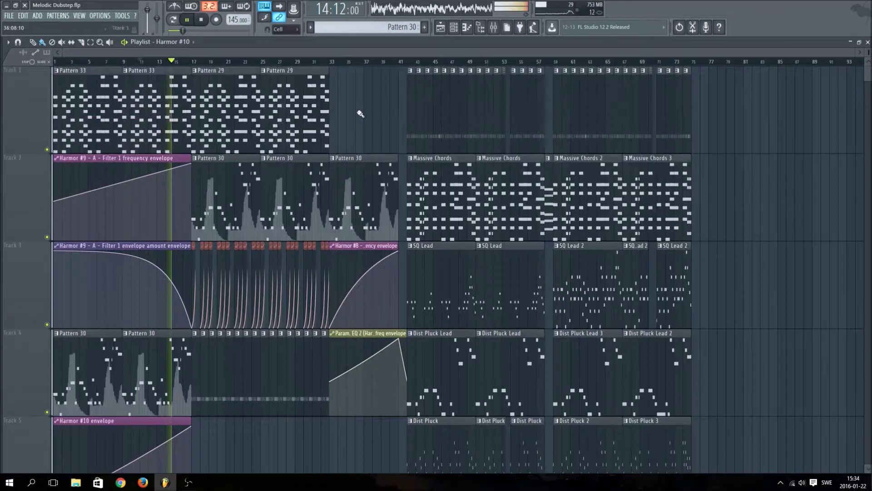
pyautogui.click(454, 29)
pyautogui.click(349, 114)
pyautogui.click(347, 146)
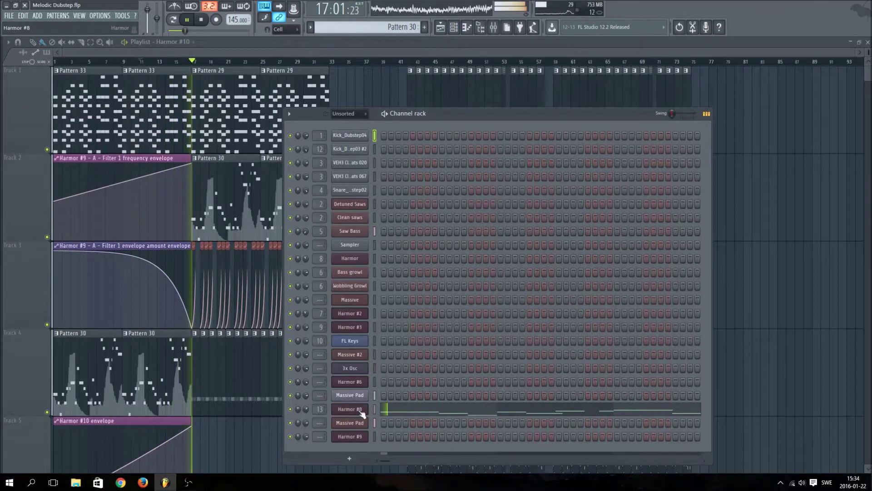
pyautogui.click(350, 114)
pyautogui.click(359, 153)
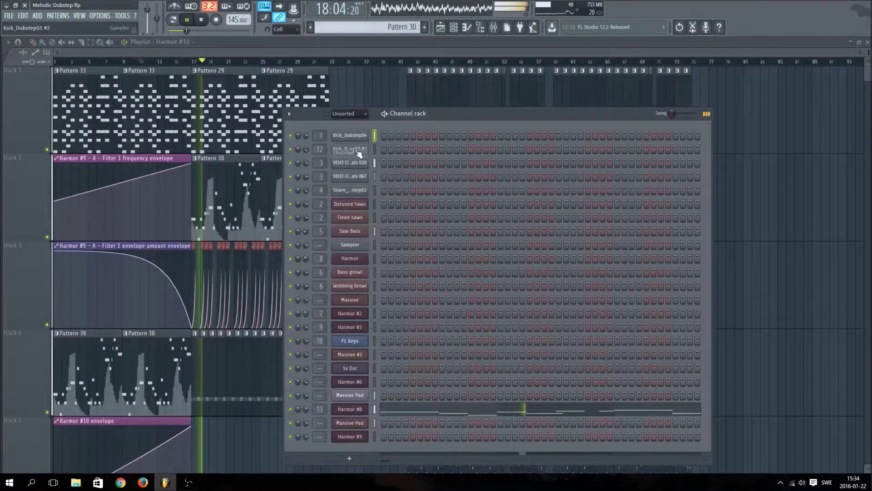
pyautogui.click(349, 114)
pyautogui.click(429, 165)
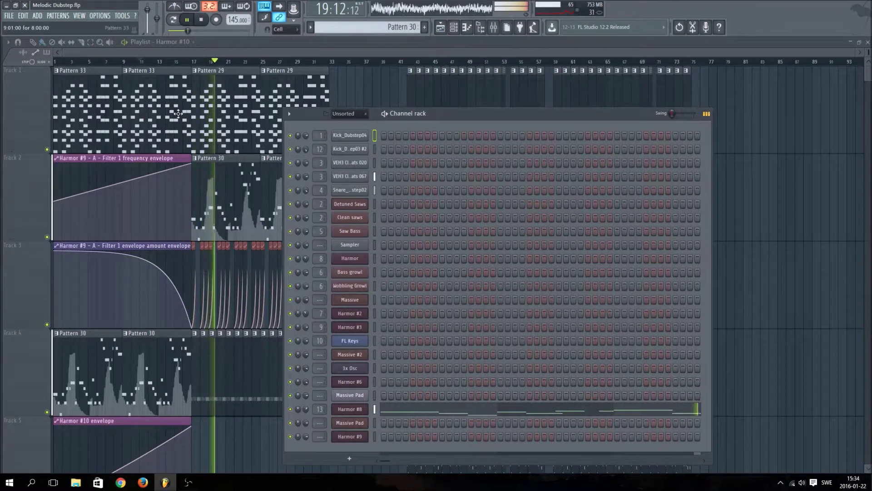
# - Place two consecutive Pattern 33 clips on Track 5, filling bars 17 to 33 under the Pattern 29 clips
pyautogui.click(178, 114)
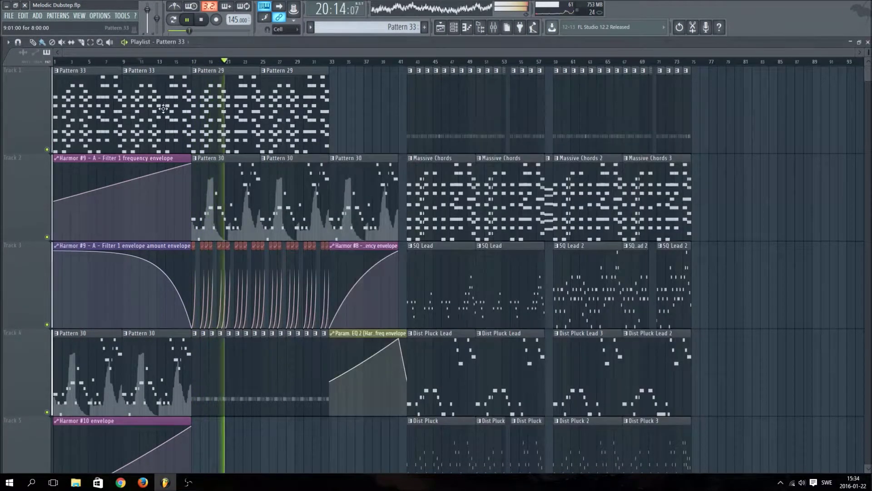
pyautogui.scroll(-1, 223, 449)
pyautogui.click(223, 373)
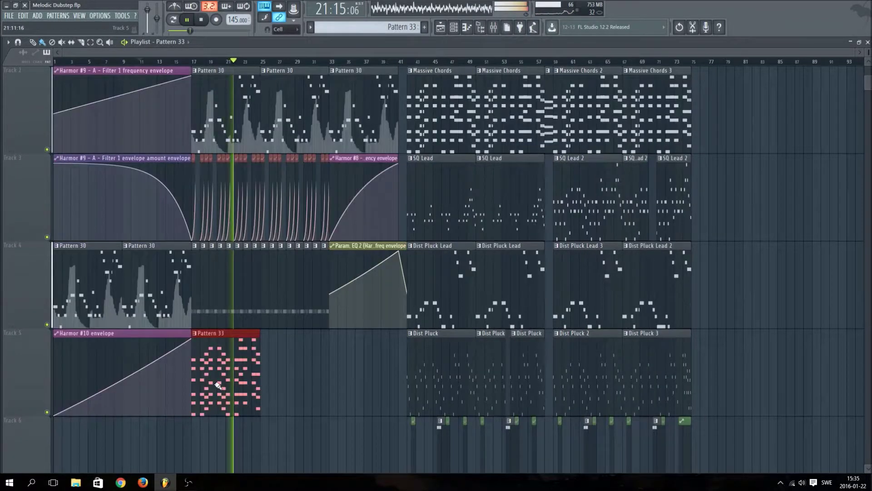
pyautogui.click(278, 384)
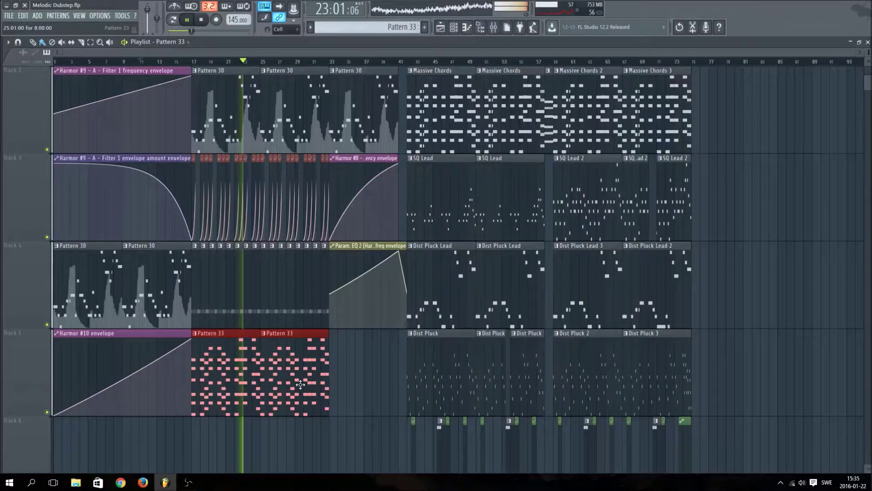
pyautogui.scroll(1, 366, 382)
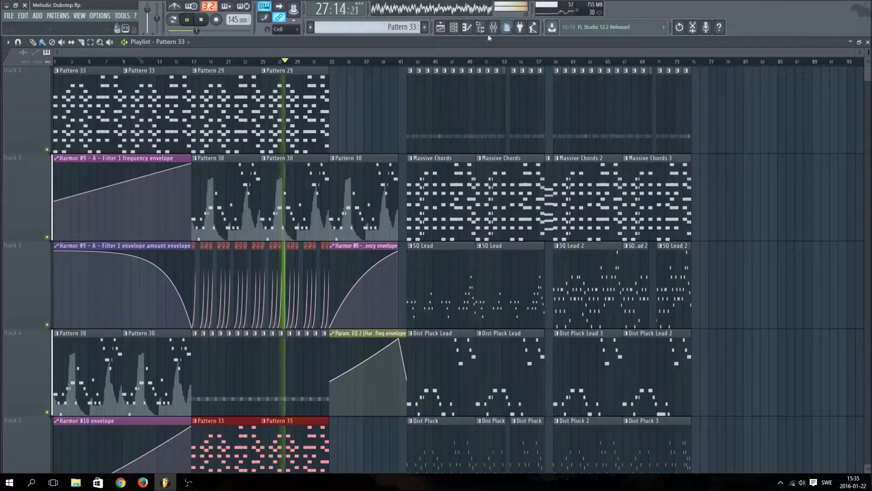
# - Lower Harmor #9's channel volume to 52% and audition the build-up from about bar 25
pyautogui.press('F9')
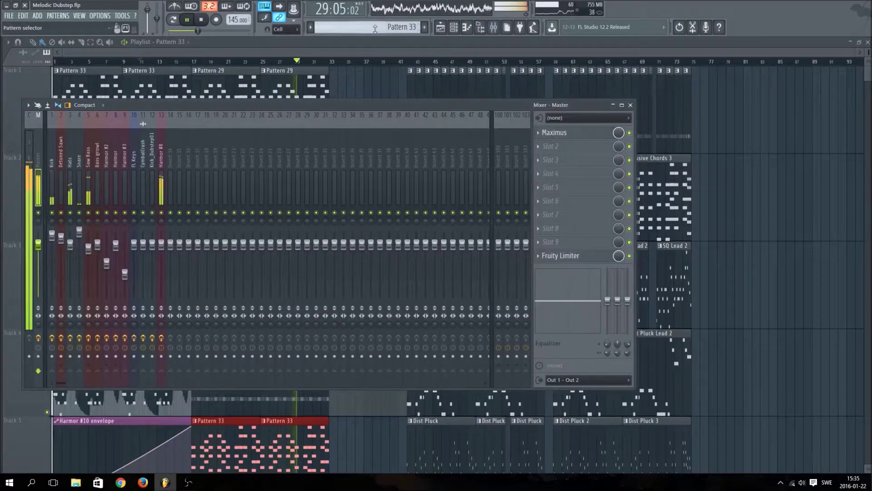
pyautogui.press('F6')
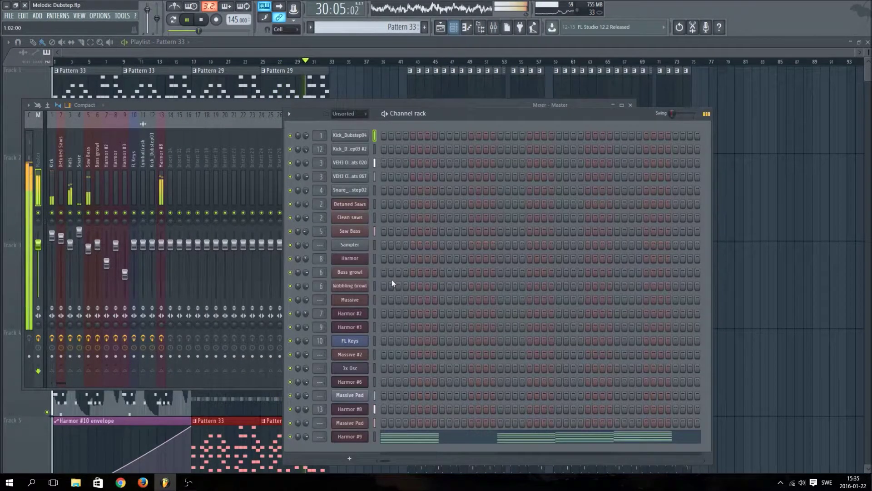
pyautogui.click(350, 437)
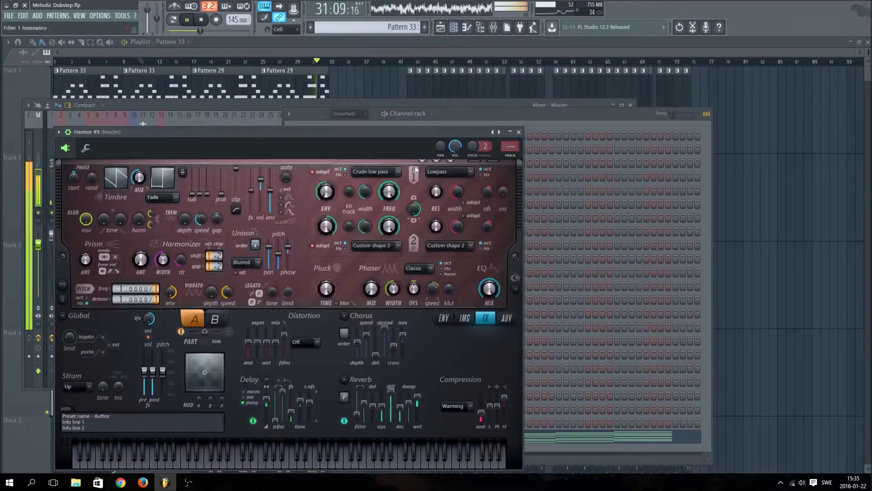
pyautogui.moveTo(454, 152); pyautogui.dragTo(455, 174)
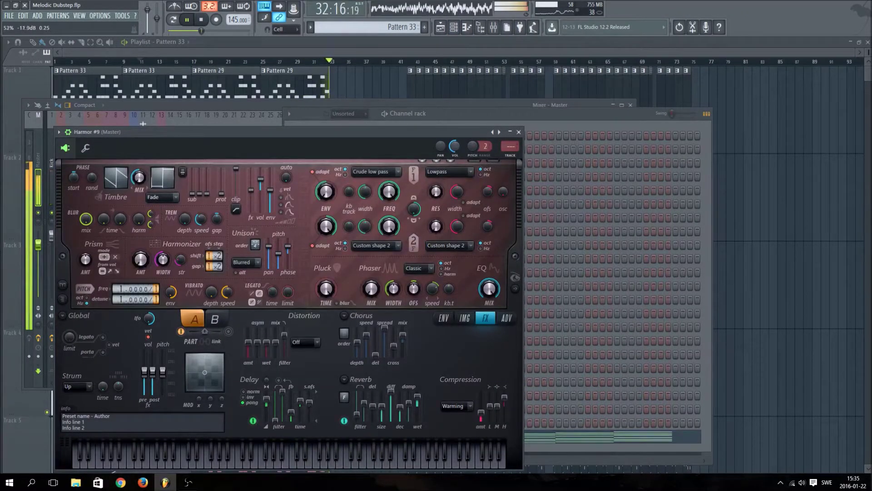
pyautogui.click(266, 62)
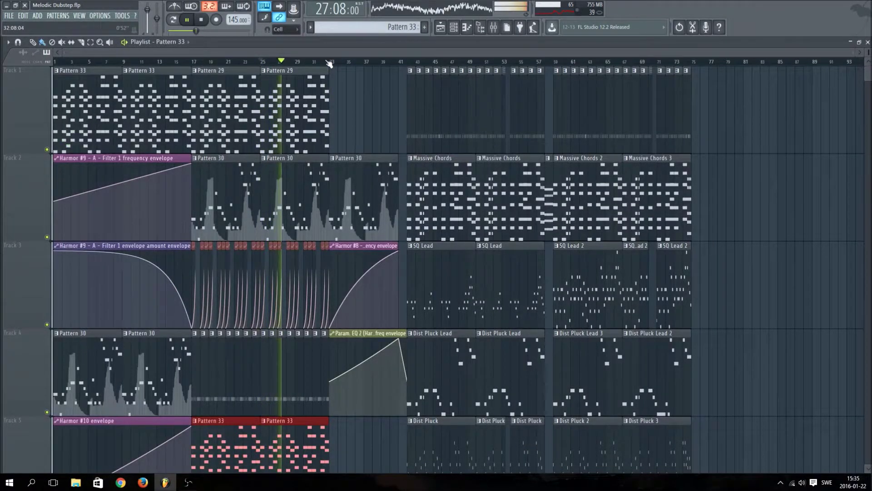
# - Loop playback over bars 17 to 25 and set Harmor #9's channel volume to 45%
pyautogui.click(496, 27)
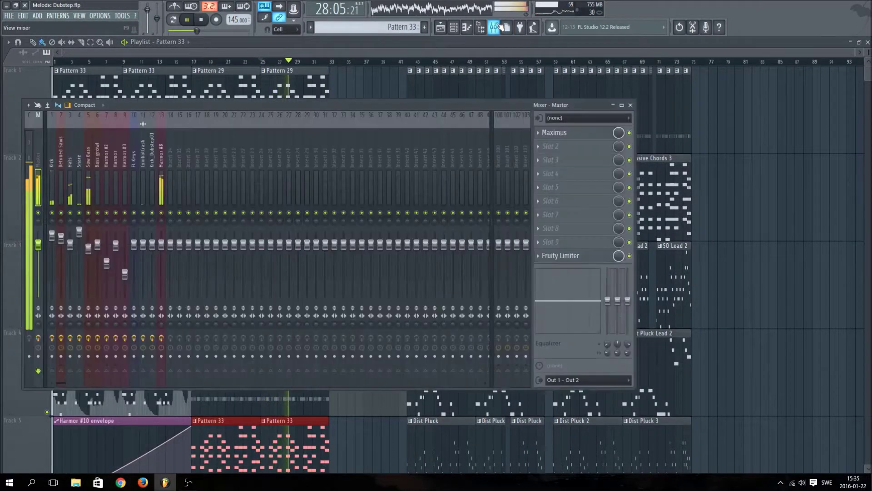
pyautogui.click(499, 27)
pyautogui.moveTo(192, 62); pyautogui.dragTo(267, 62)
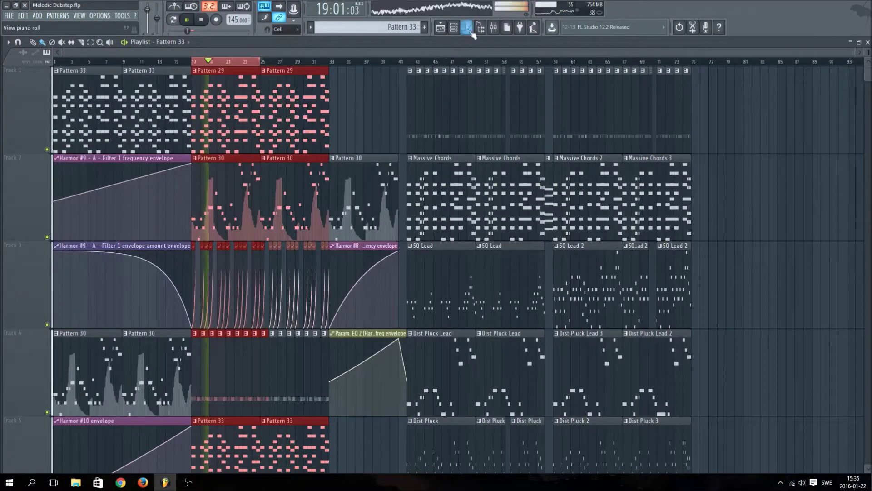
pyautogui.click(453, 27)
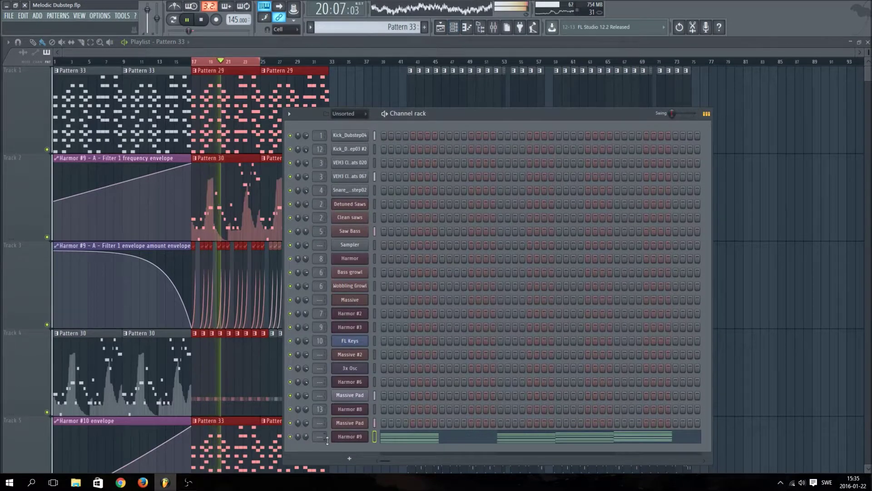
pyautogui.click(349, 436)
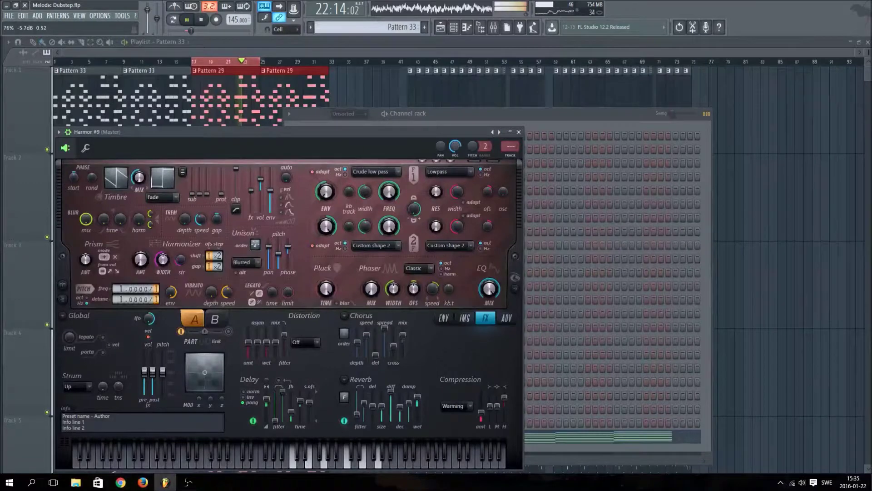
pyautogui.moveTo(455, 145); pyautogui.dragTo(454, 157)
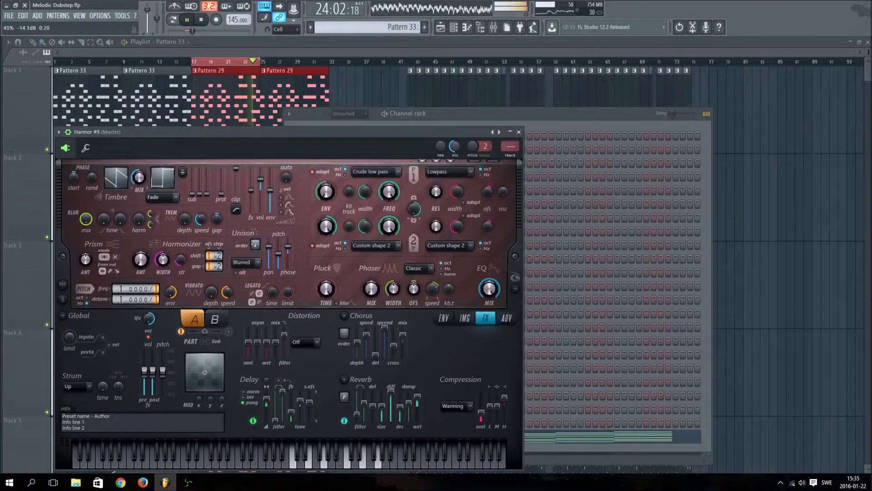
# - Create a half-bar Harmor #9 channel volume automation clip on Track 6 at bar 17, curving up from the minimum to 80%
pyautogui.rightClick(456, 149)
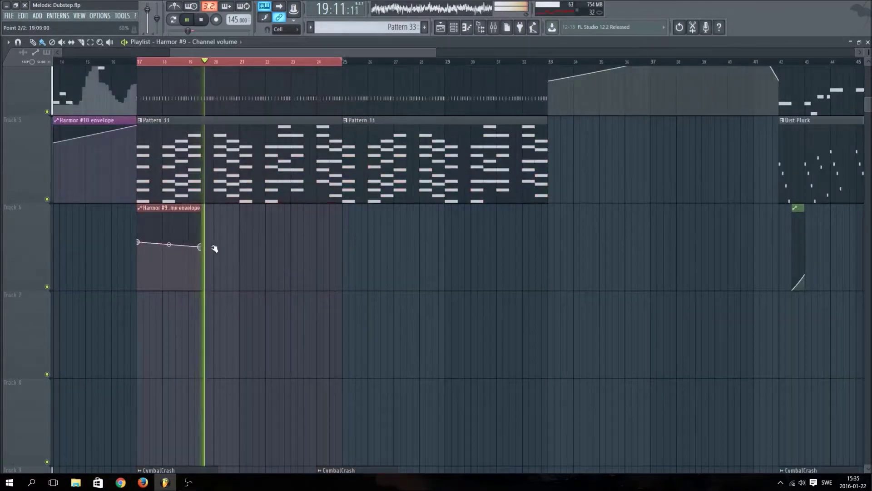
pyautogui.moveTo(214, 247); pyautogui.dragTo(154, 207)
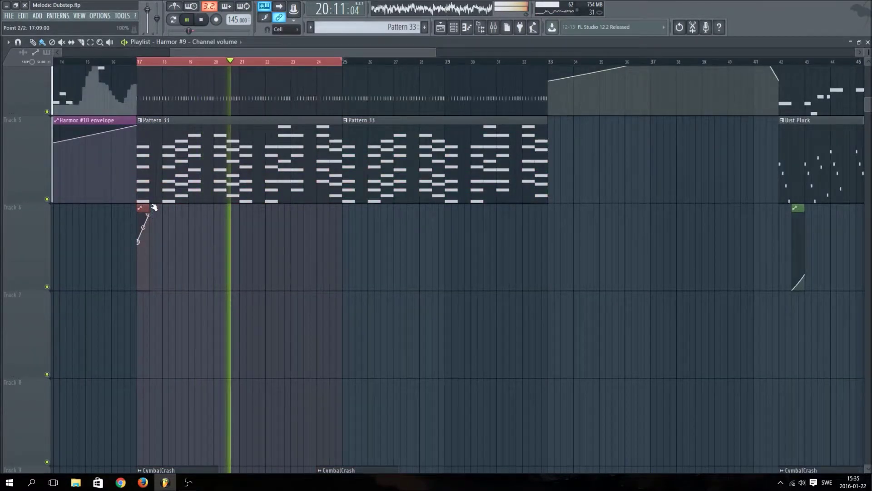
pyautogui.scroll(6, 151, 222)
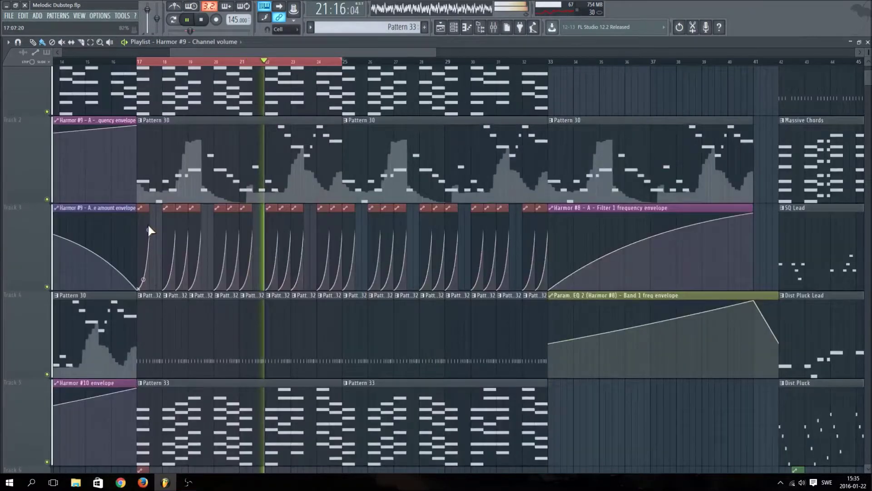
pyautogui.scroll(-4, 150, 308)
pyautogui.moveTo(150, 309); pyautogui.dragTo(153, 312)
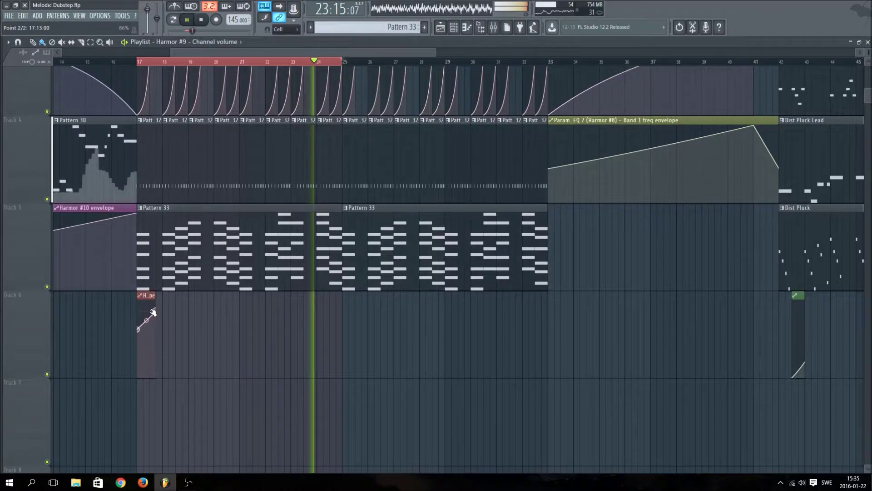
pyautogui.click(139, 62)
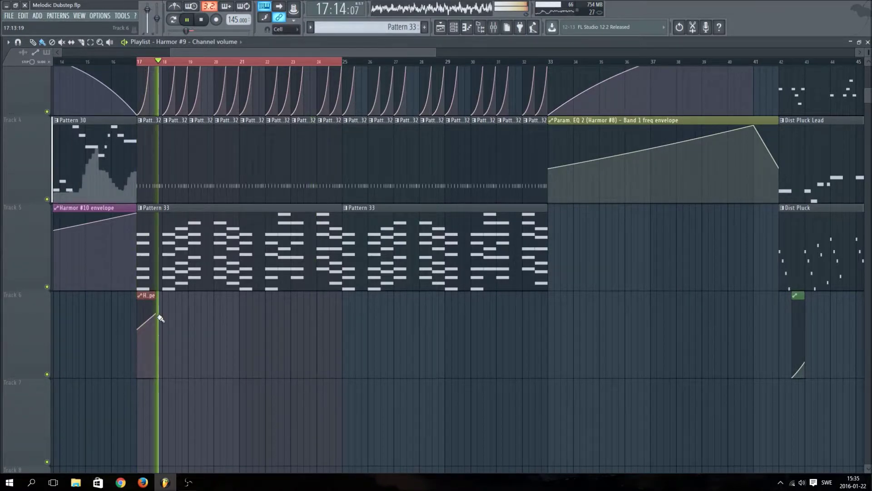
pyautogui.moveTo(156, 313); pyautogui.dragTo(150, 315)
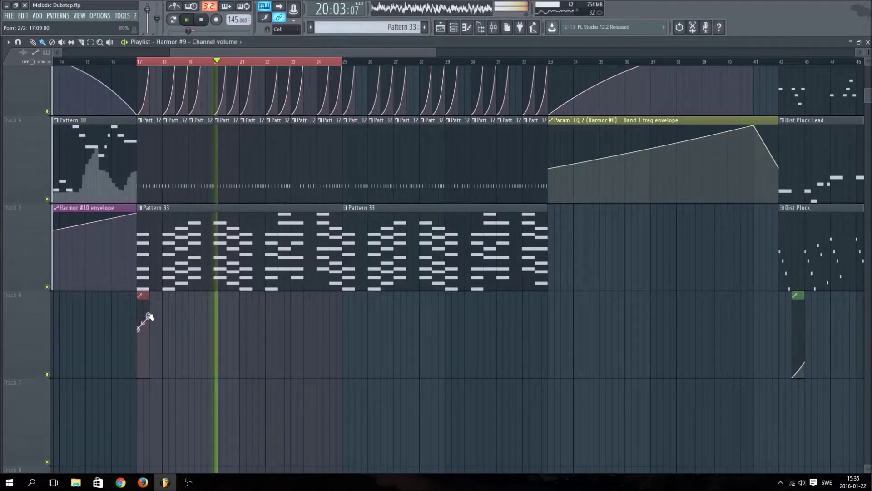
pyautogui.moveTo(138, 327)
pyautogui.mouseDown()
pyautogui.moveTo(143, 358)
pyautogui.moveTo(189, 339)
pyautogui.mouseUp()
# - Repeat the channel volume automation clip along Track 6 up to bar 33, in groups of three matching the Pattern 33 chord rhythm
pyautogui.moveTo(165, 296); pyautogui.dragTo(171, 296)
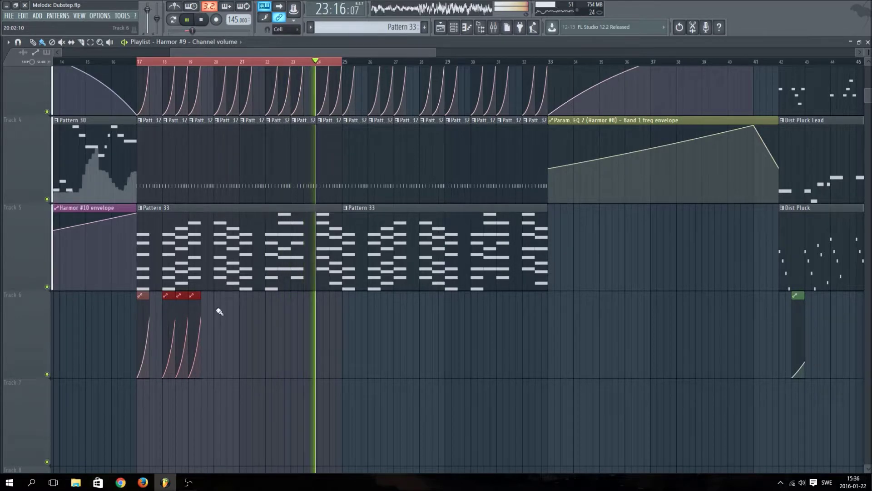
pyautogui.hotkey('ctrl', 'b')
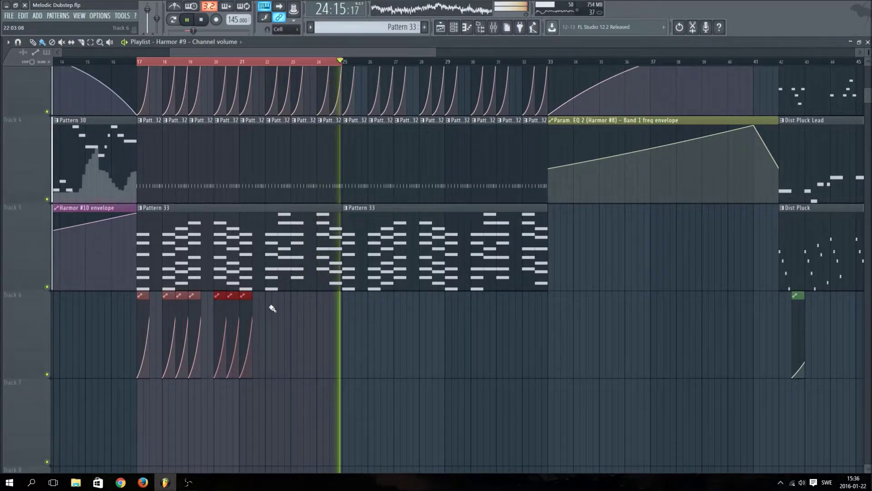
pyautogui.hotkey('ctrl', 'b')
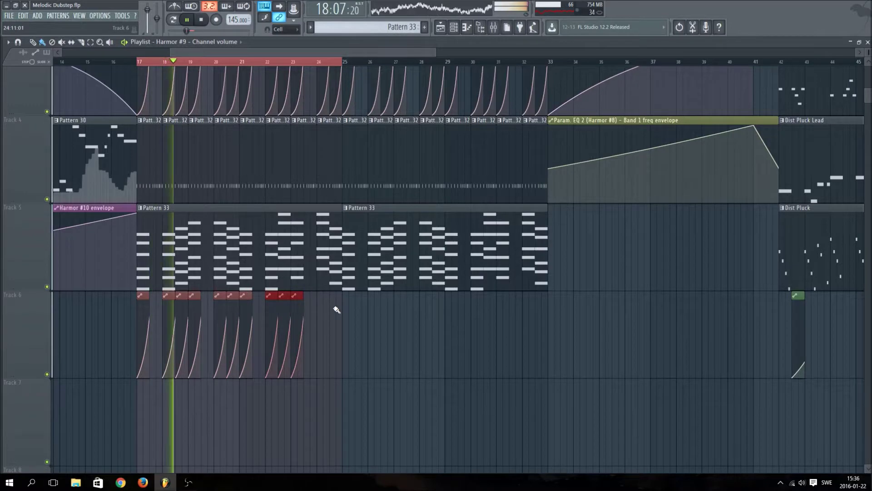
pyautogui.hotkey('ctrl', 'b')
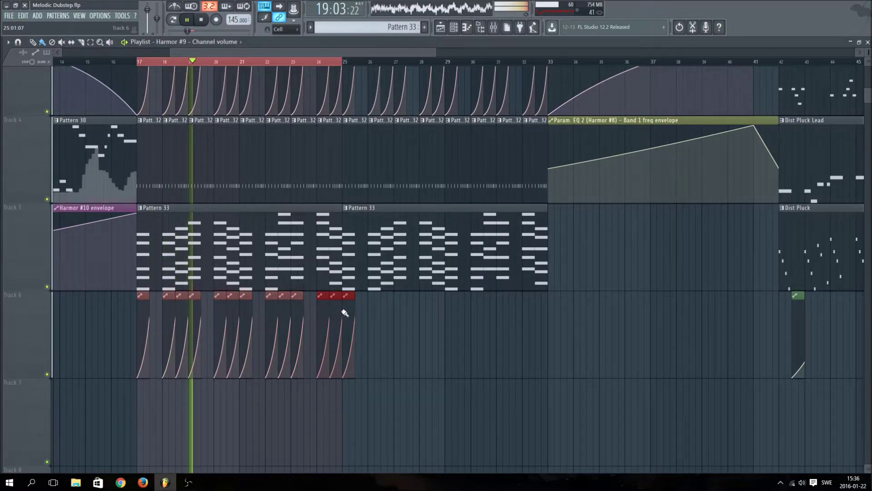
pyautogui.hotkey('ctrl', 'b')
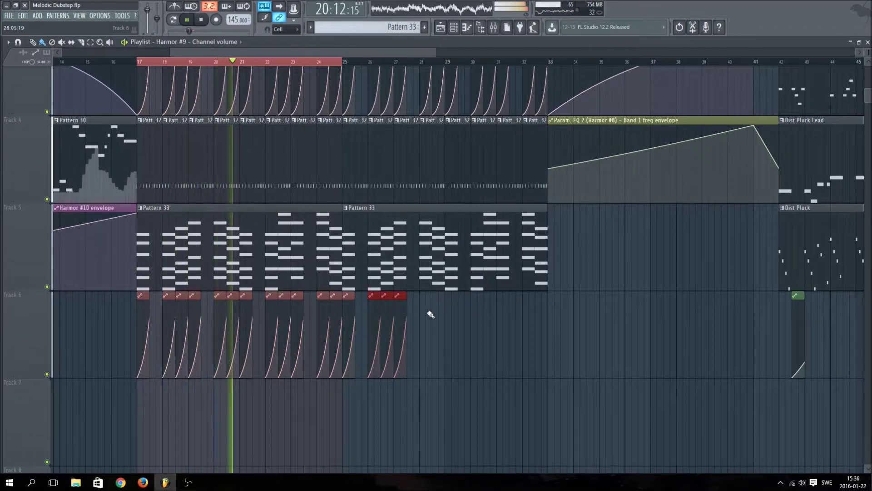
pyautogui.click(425, 315)
pyautogui.moveTo(425, 315); pyautogui.dragTo(540, 314)
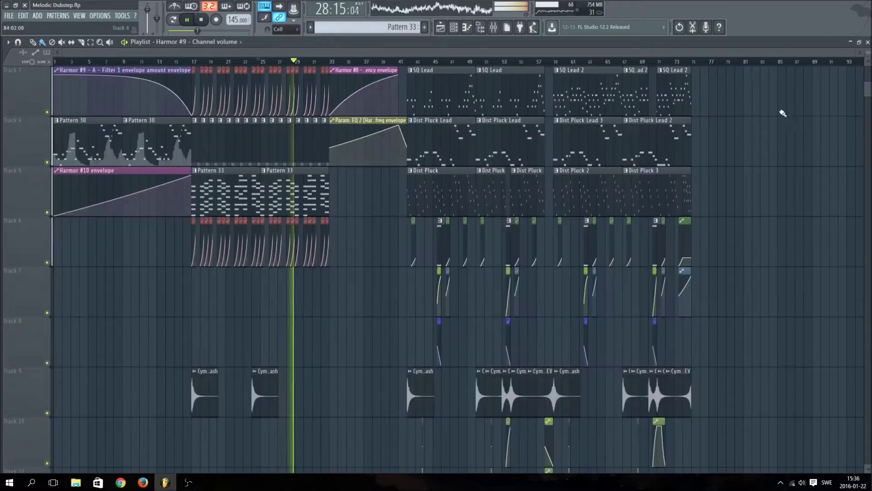
# - Audition the transitions around bars 33 and 15, and replay the intro from about bar 4
pyautogui.scroll(2, 753, 134)
pyautogui.click(330, 63)
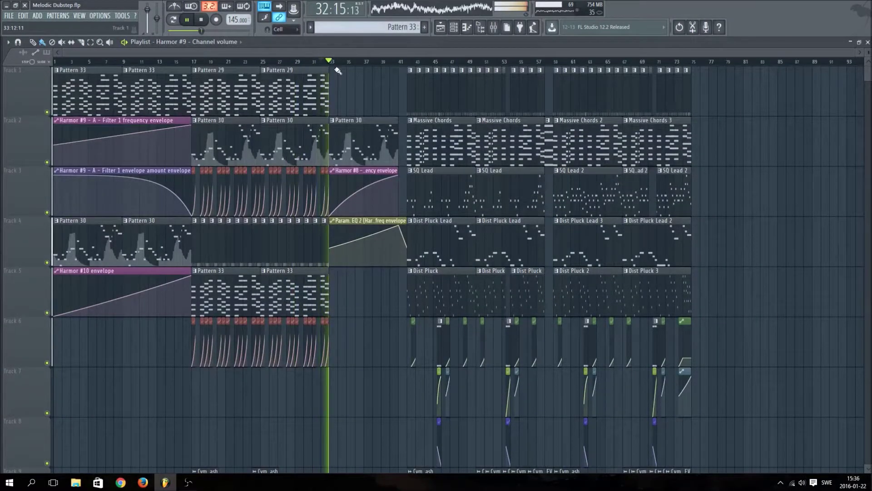
pyautogui.scroll(-1, 337, 70)
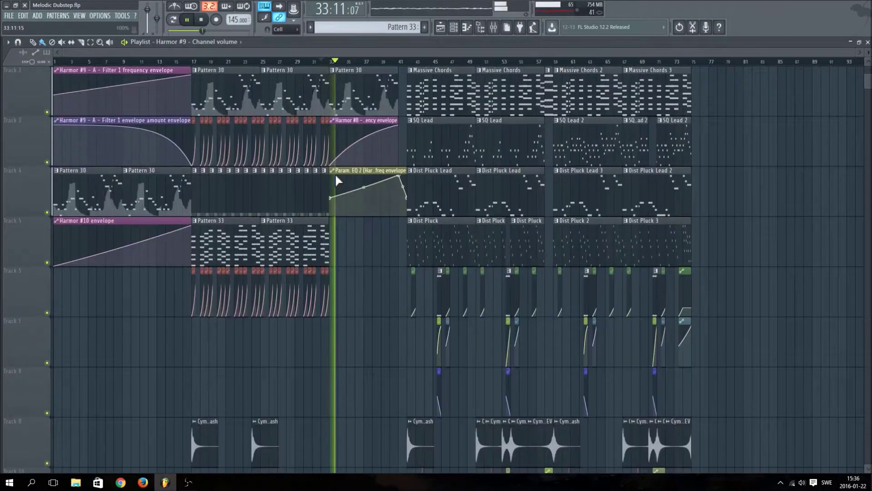
pyautogui.click(144, 62)
pyautogui.click(178, 65)
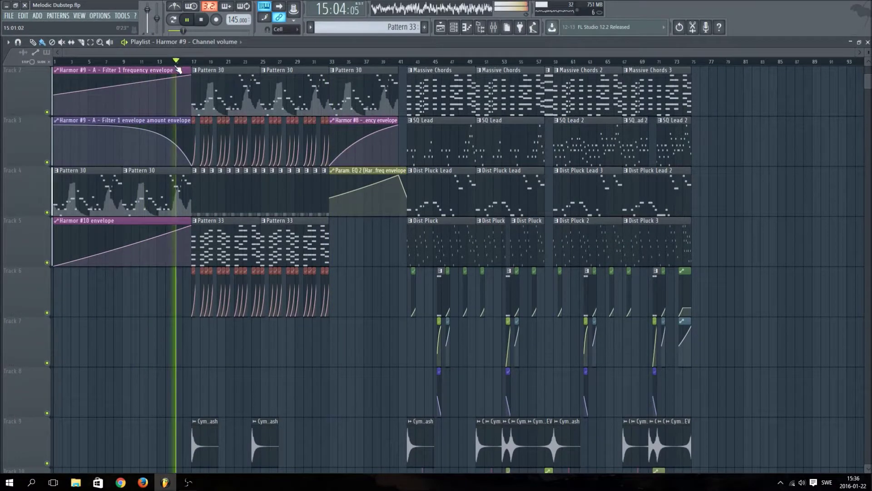
pyautogui.scroll(1, 178, 71)
pyautogui.click(84, 64)
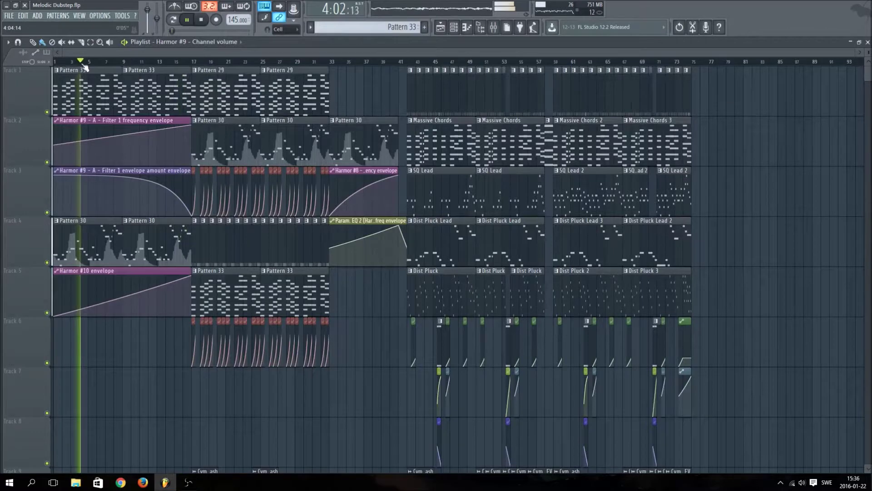
# - Inspect Harmor #9's effects settings during playback and return to the playlist
pyautogui.click(454, 28)
pyautogui.click(347, 114)
pyautogui.click(355, 152)
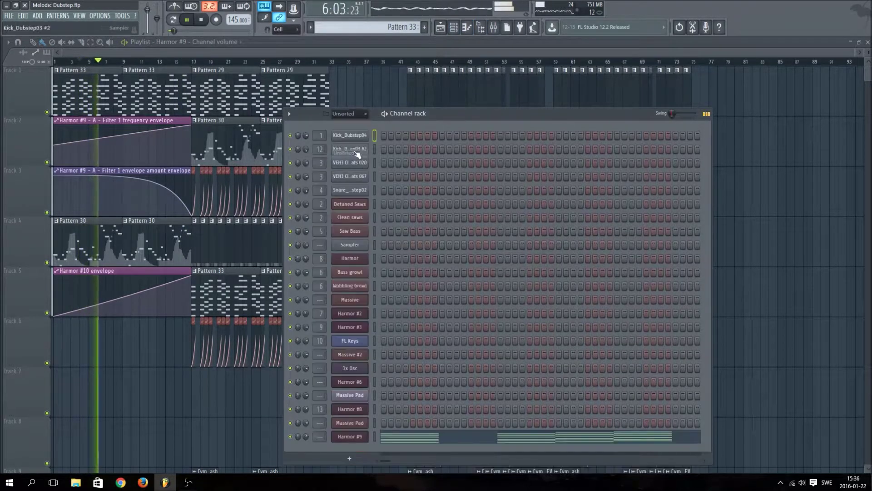
pyautogui.click(350, 436)
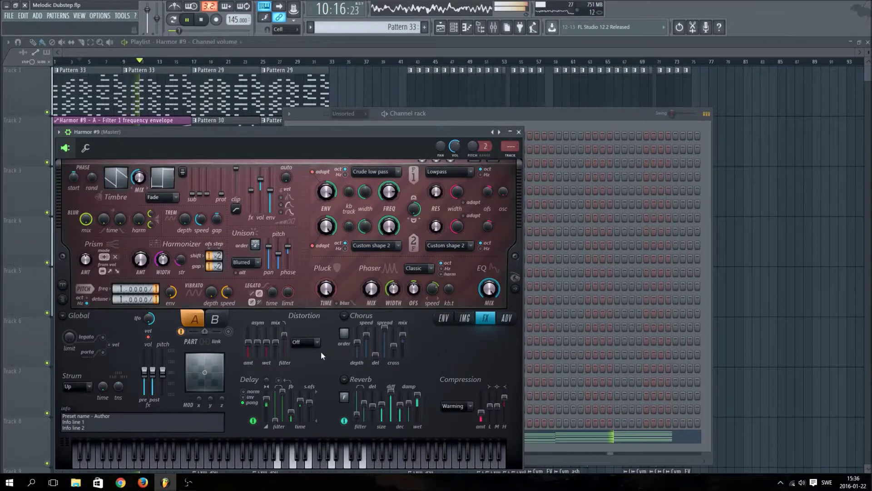
pyautogui.click(367, 45)
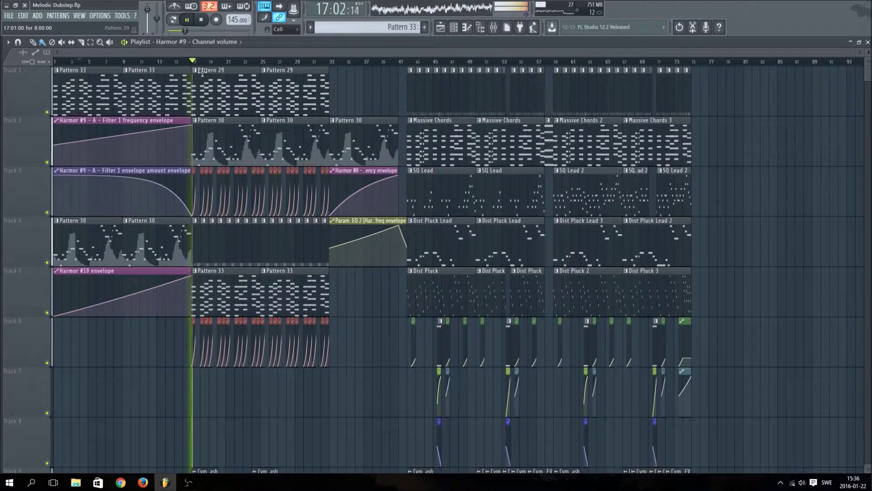
# - Move Harmor #9's Filter 1 frequency automation clip to Track 6 and both intro Pattern 30 clips to Track 2 from bar 1
pyautogui.scroll(-7, 218, 95)
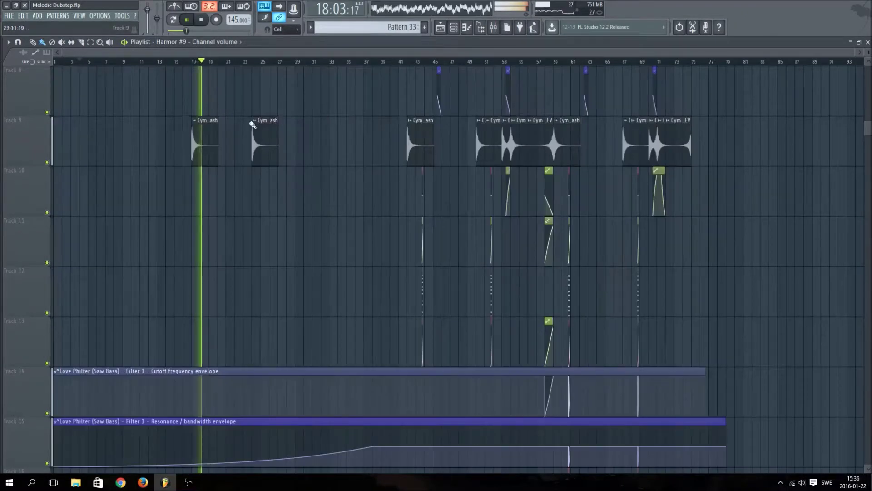
pyautogui.scroll(1, 255, 125)
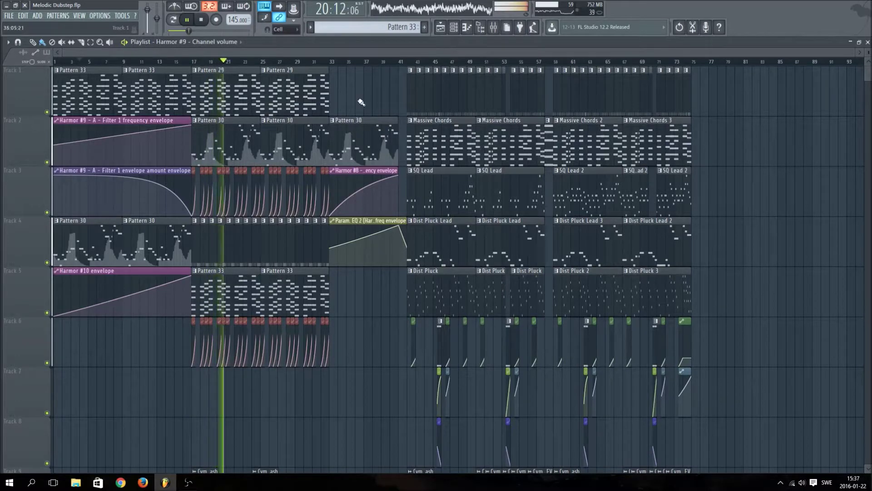
pyautogui.moveTo(140, 145); pyautogui.dragTo(141, 346)
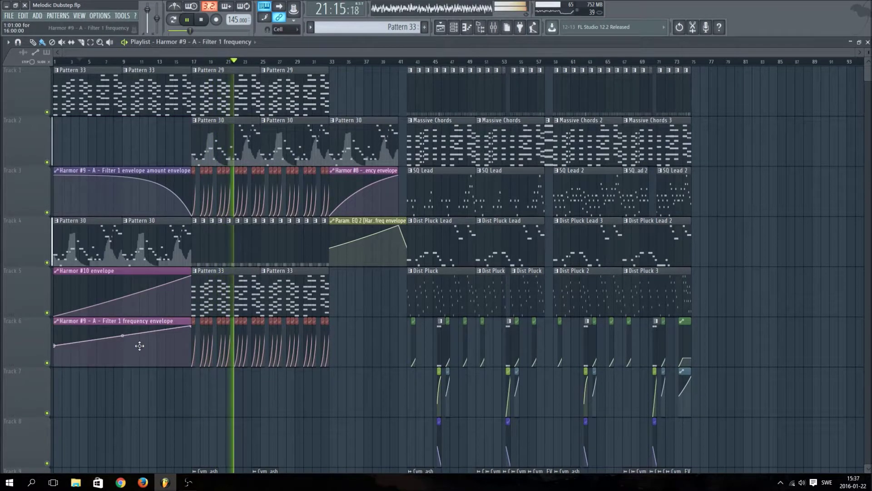
pyautogui.moveTo(109, 238); pyautogui.dragTo(108, 190)
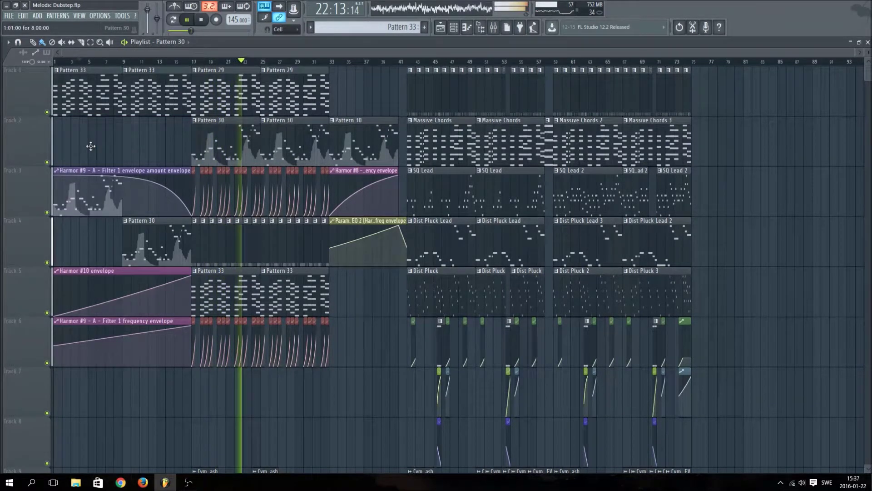
pyautogui.moveTo(91, 146); pyautogui.dragTo(91, 143)
pyautogui.moveTo(156, 240); pyautogui.dragTo(157, 145)
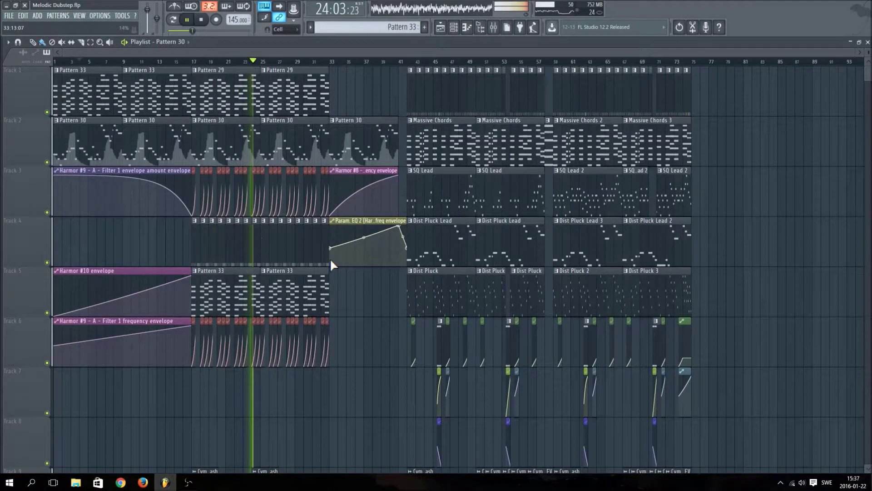
# - Create the new Pattern 34 and show the channel rack with playback stopped
pyautogui.click(332, 61)
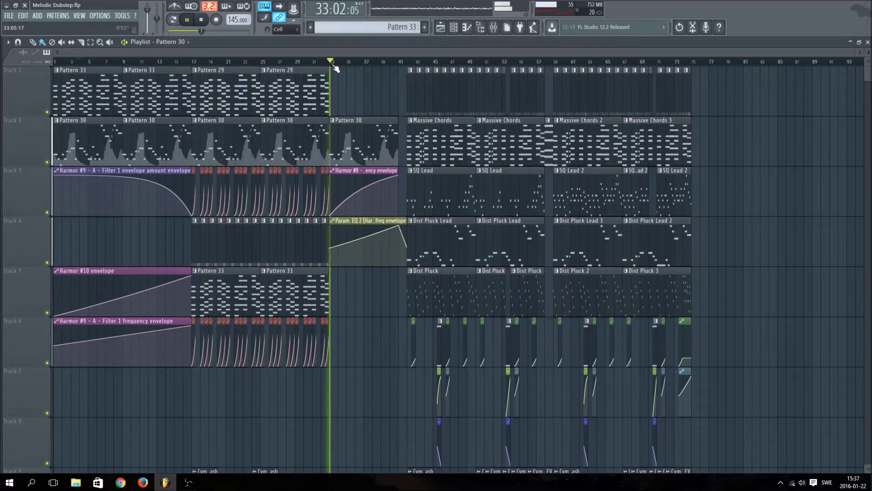
pyautogui.click(424, 27)
pyautogui.press('Return')
pyautogui.click(460, 26)
pyautogui.click(187, 19)
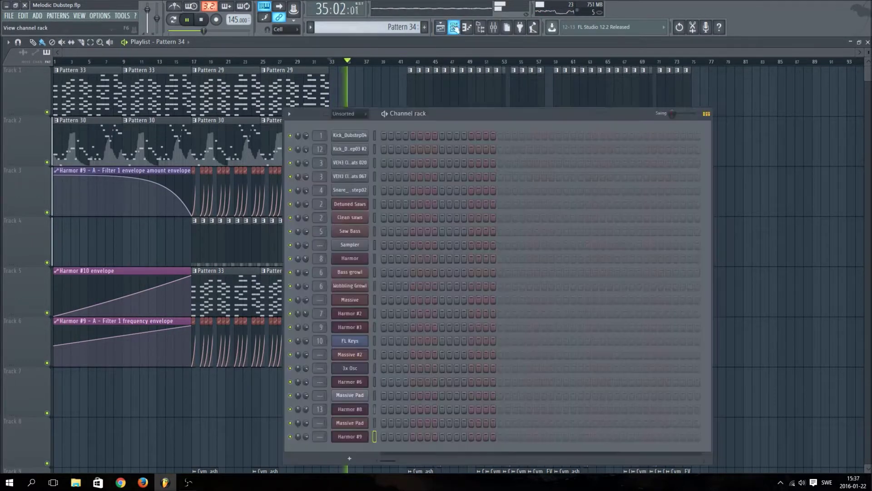
# - Place C5 Snare_Dubstep02 notes at the starts of bars 1 and 3 in Pattern 34, with pattern playback running
pyautogui.rightClick(365, 152)
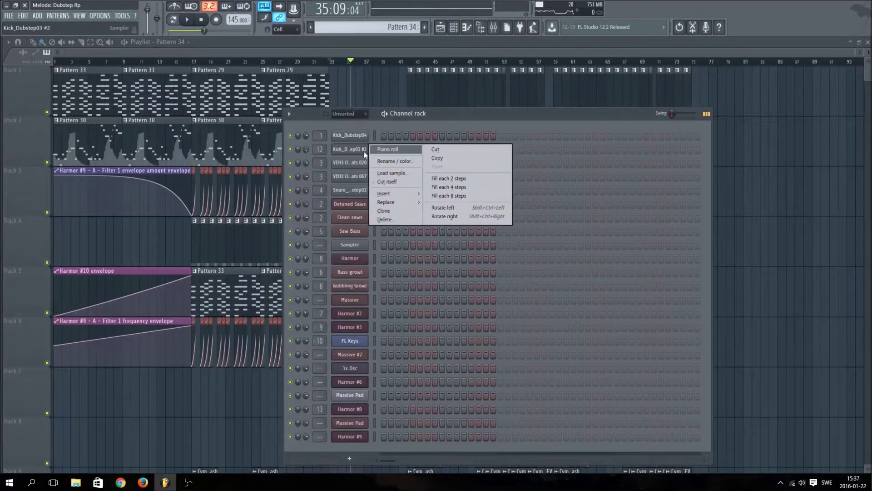
pyautogui.click(379, 150)
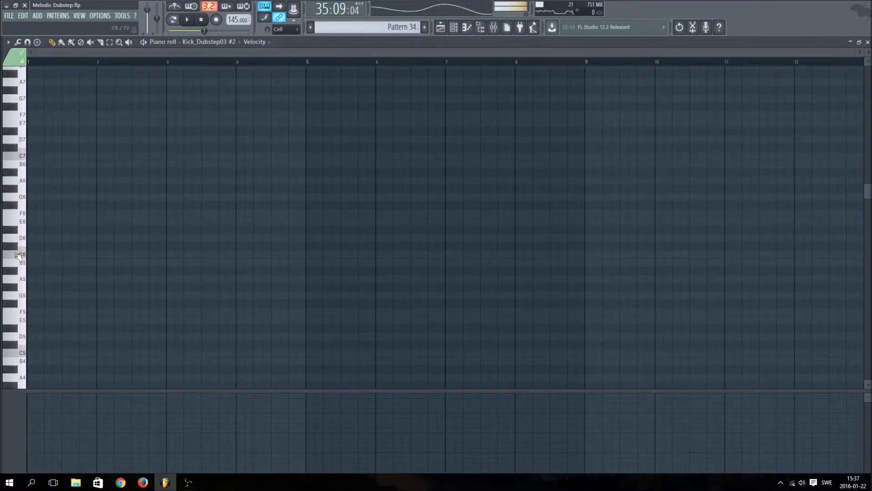
pyautogui.click(454, 27)
pyautogui.rightClick(363, 190)
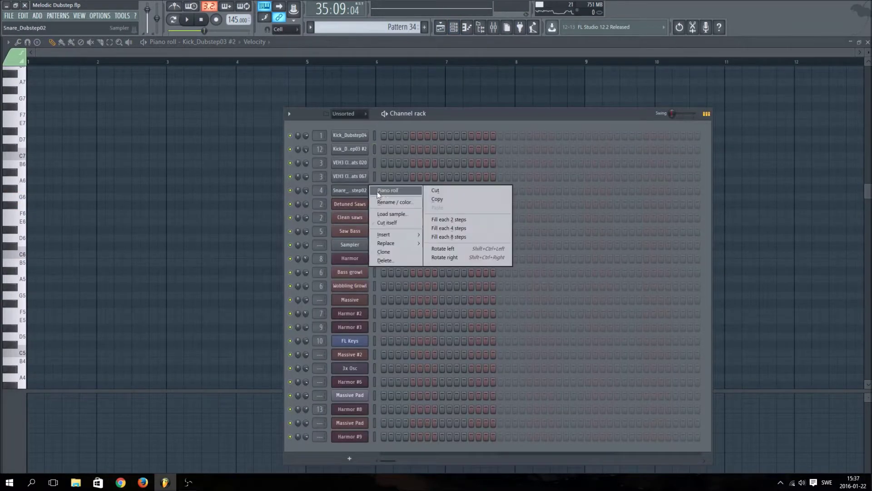
pyautogui.click(381, 192)
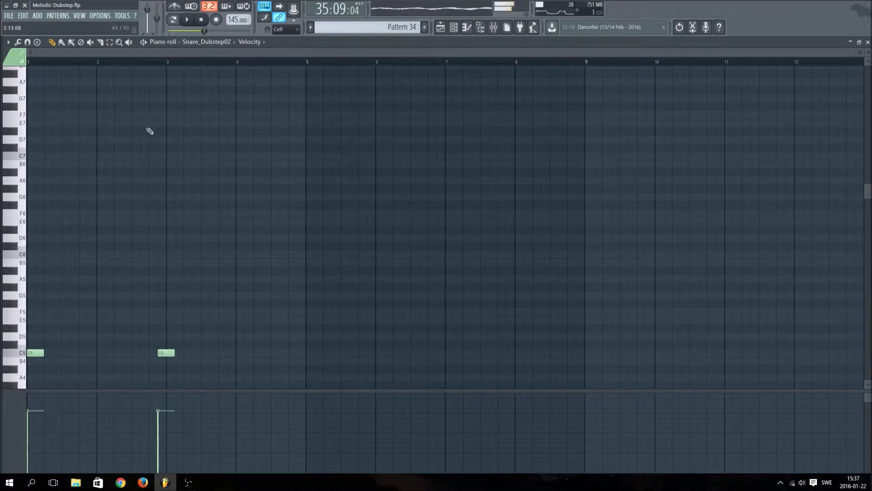
pyautogui.click(177, 18)
pyautogui.press('space')
pyautogui.moveTo(166, 352); pyautogui.dragTo(174, 351)
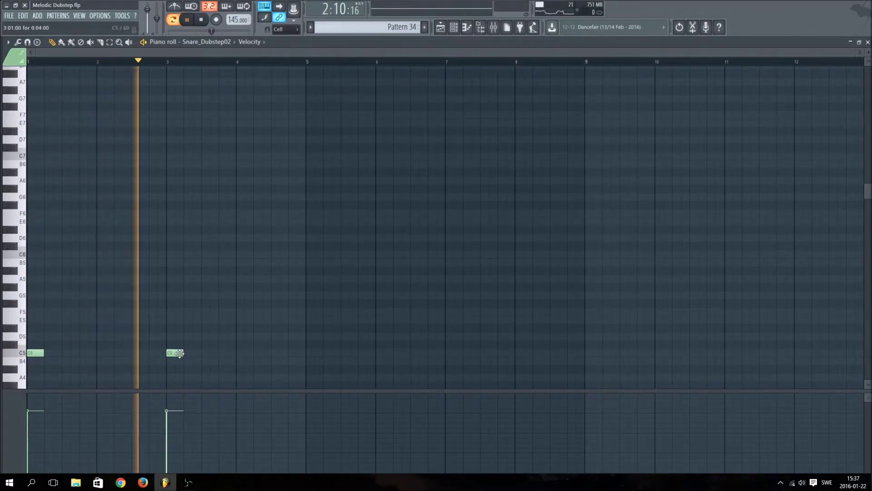
# - Try extra C5 snare hits at the starts of bars 2 and 4, and remove them again
pyautogui.click(104, 354)
pyautogui.click(239, 353)
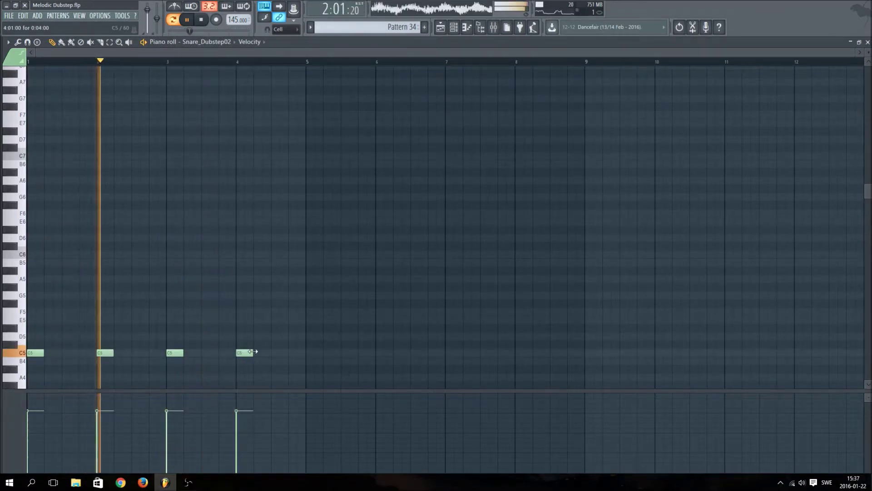
pyautogui.rightClick(104, 353)
pyautogui.rightClick(245, 353)
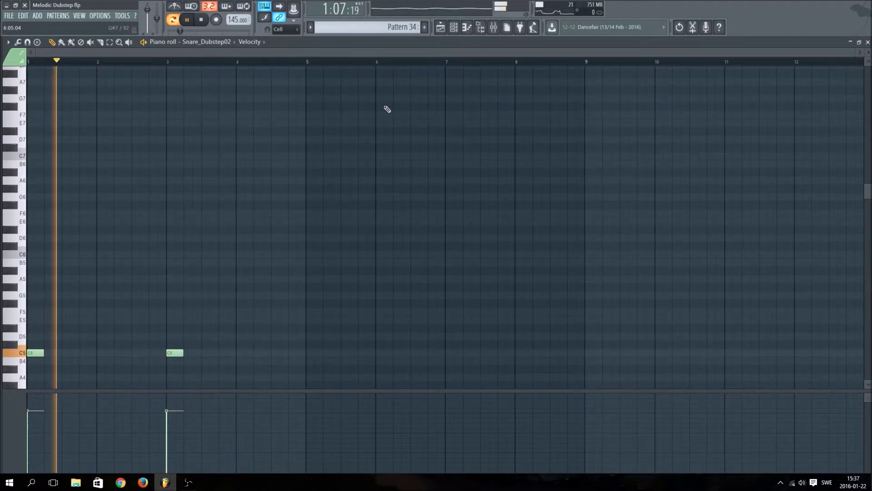
# - Place Pattern 34 on Track 1 at bar 33 and reopen Snare_Dubstep02's piano roll
pyautogui.click(453, 27)
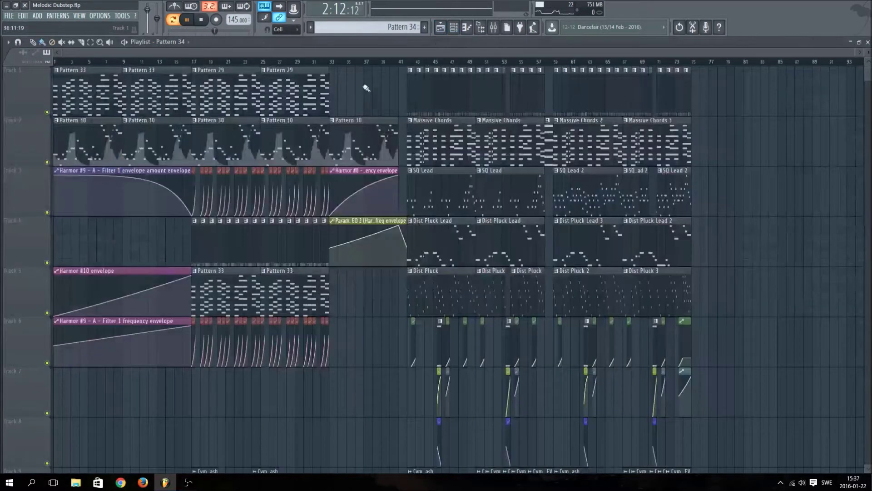
pyautogui.moveTo(361, 86); pyautogui.dragTo(349, 89)
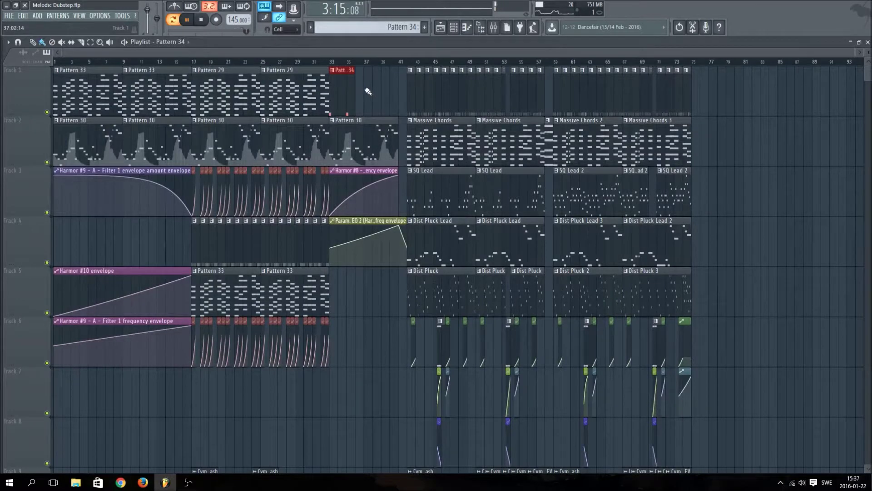
pyautogui.click(455, 27)
pyautogui.click(491, 190)
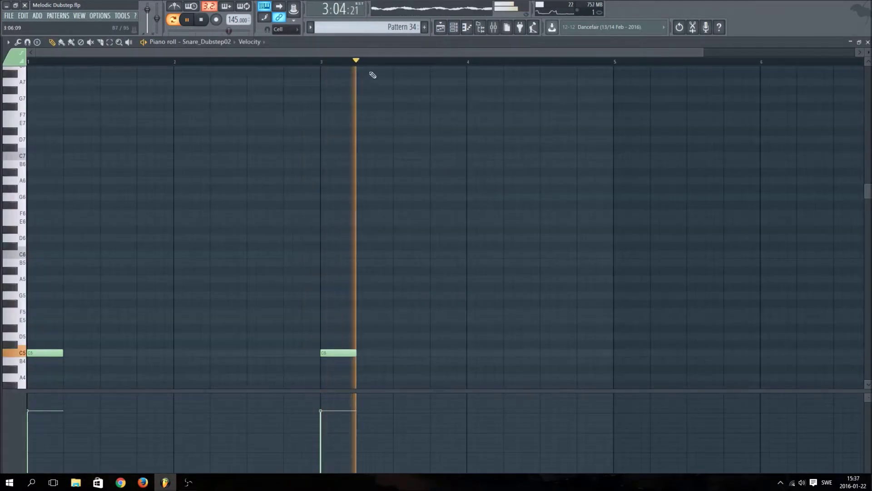
# - Add C5 snare hits every half bar through bars 5 and 6
pyautogui.click(518, 353)
pyautogui.moveTo(555, 352); pyautogui.dragTo(584, 353)
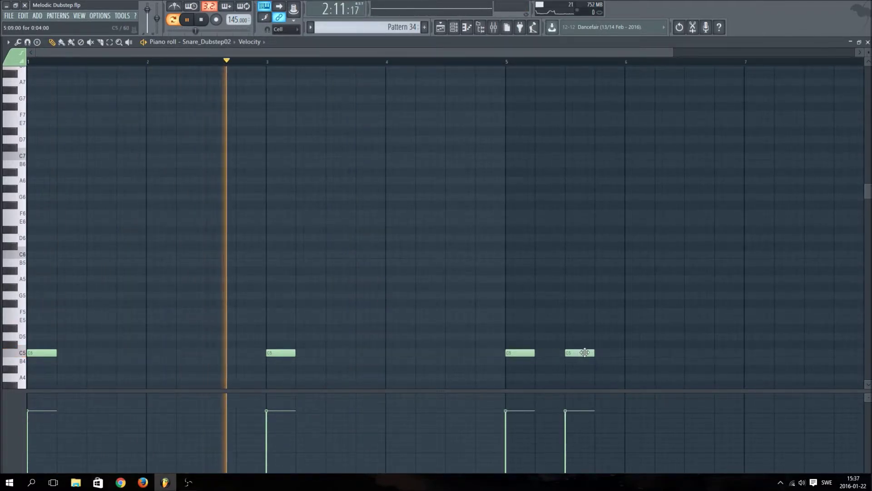
pyautogui.click(629, 352)
pyautogui.click(687, 353)
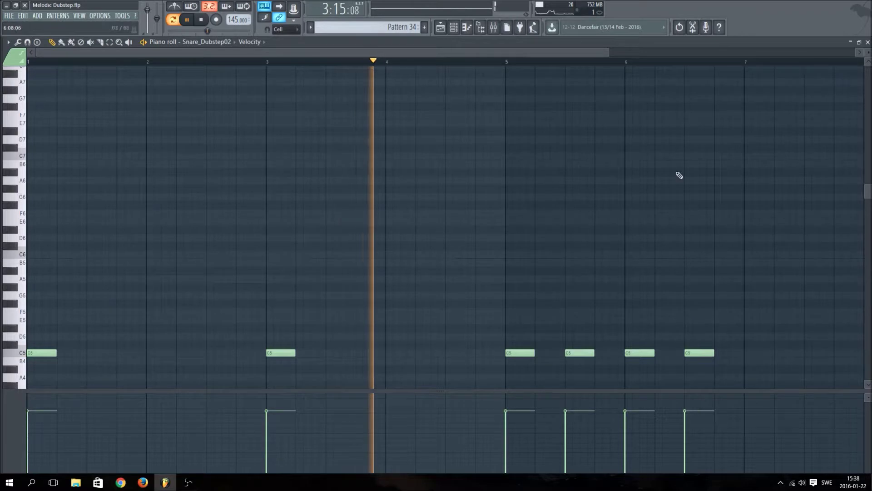
# - Add C5 snare hits every quarter bar through bar 7 and five eighth-bar hits from the start of bar 8
pyautogui.scroll(-3, 681, 64)
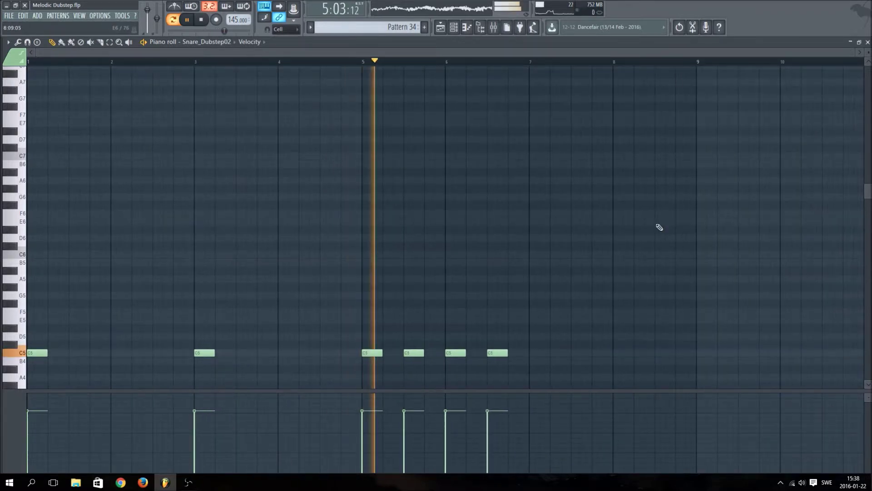
pyautogui.click(536, 353)
pyautogui.click(558, 353)
pyautogui.click(578, 352)
pyautogui.click(595, 353)
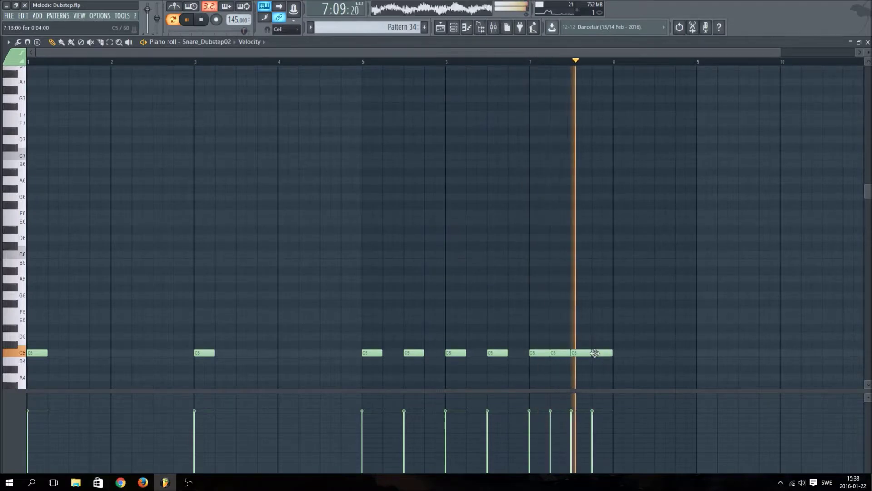
pyautogui.click(620, 353)
pyautogui.scroll(3, 713, 65)
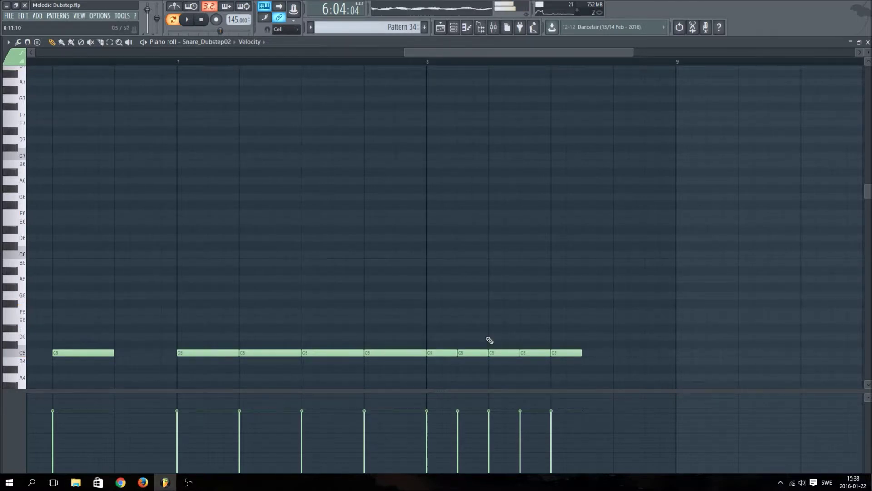
# - Try one-step snare notes at the end of bar 8, audition them and delete them
pyautogui.moveTo(625, 265); pyautogui.dragTo(634, 235)
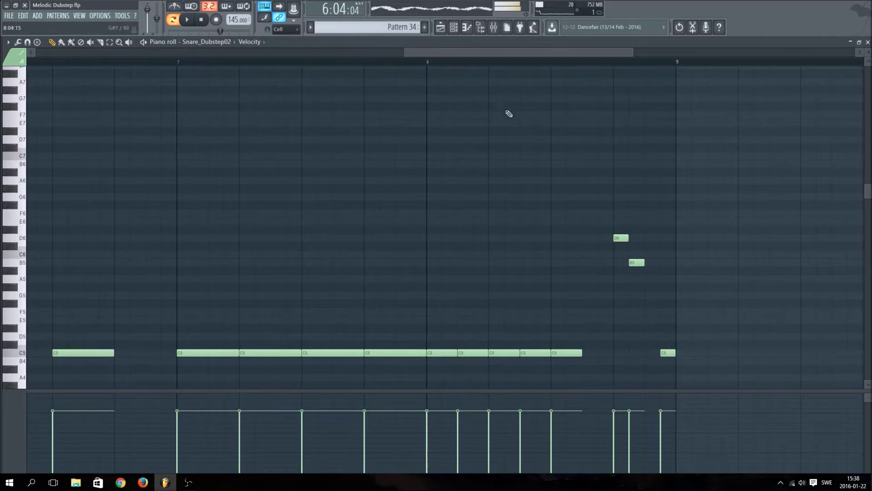
pyautogui.press('space')
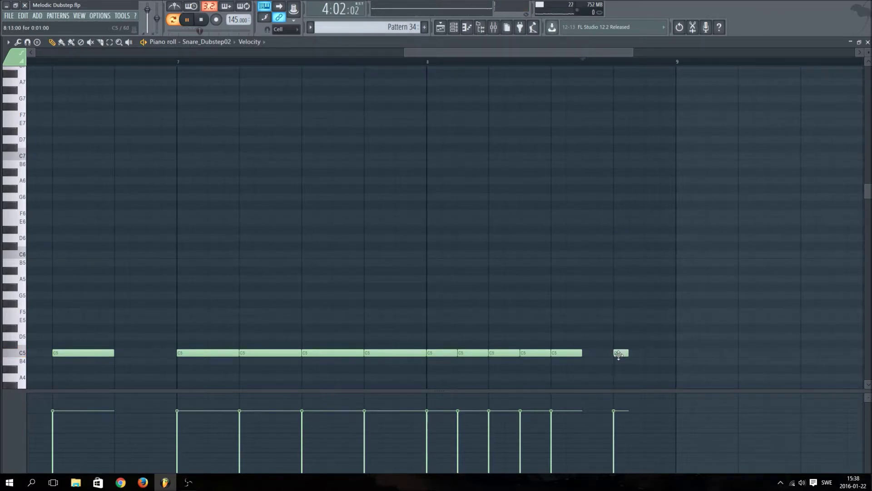
pyautogui.click(591, 62)
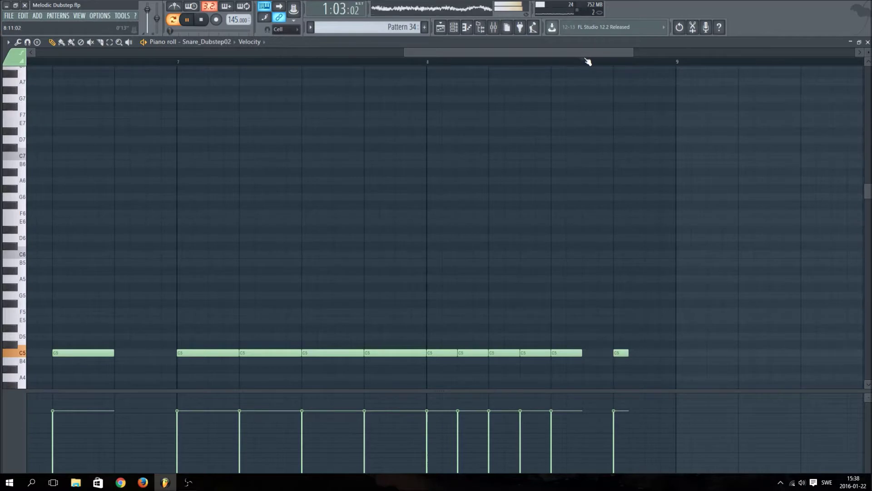
pyautogui.click(399, 54)
pyautogui.click(402, 61)
pyautogui.scroll(-5, 404, 63)
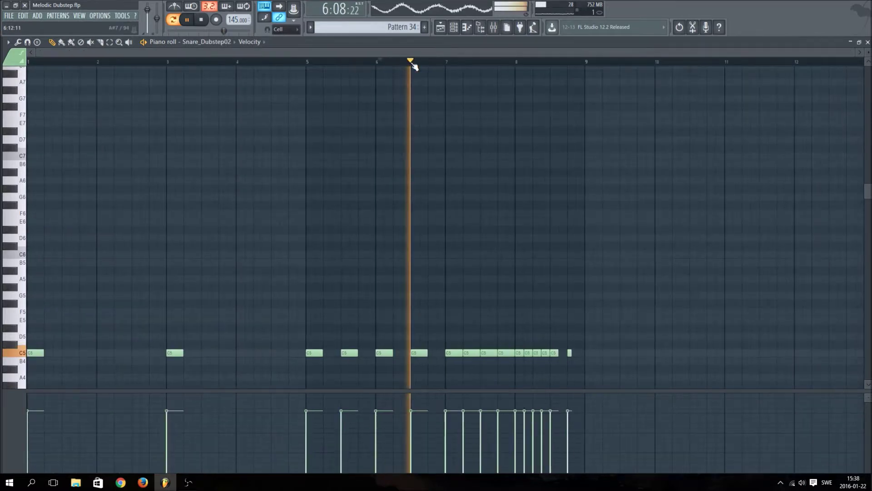
pyautogui.rightClick(569, 353)
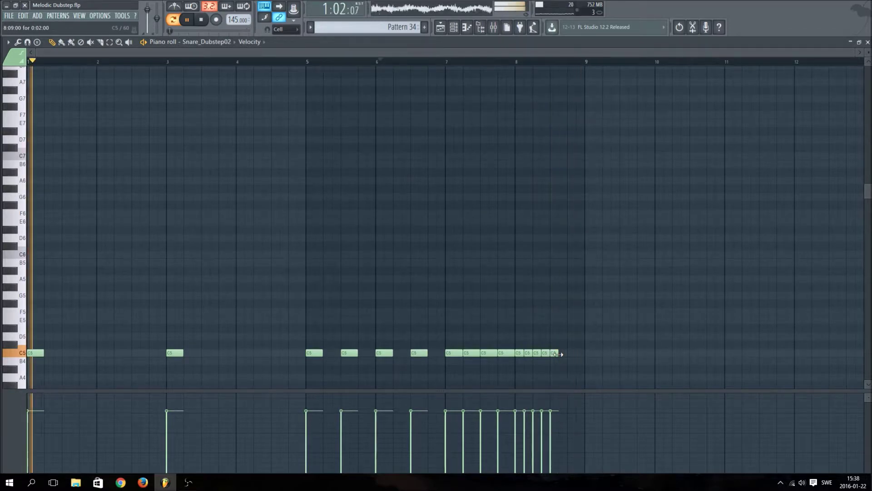
# - Fill the second half of bar 8 with consecutive one-step C5 snare notes up to bar 9
pyautogui.scroll(3, 595, 64)
pyautogui.scroll(4, 597, 66)
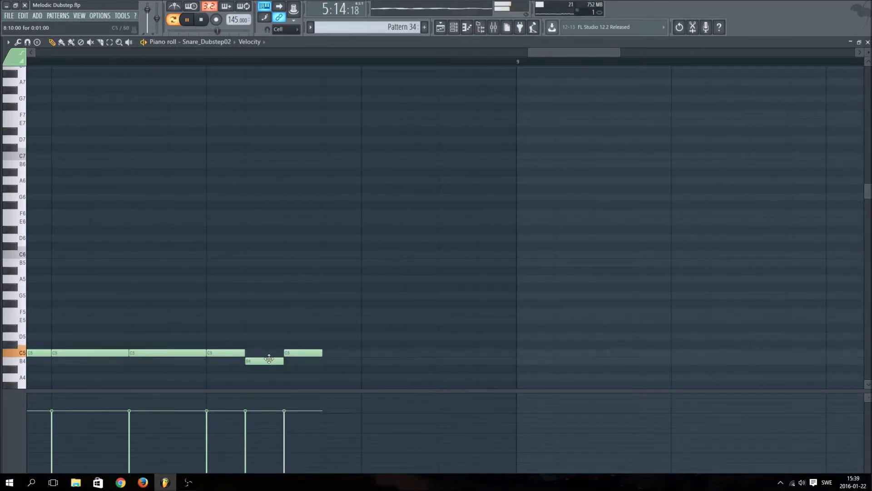
pyautogui.click(342, 355)
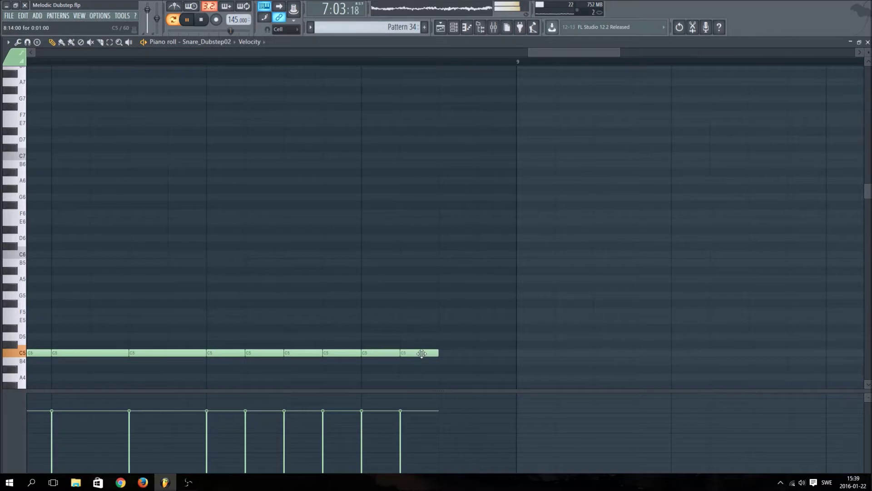
pyautogui.click(455, 354)
pyautogui.click(493, 353)
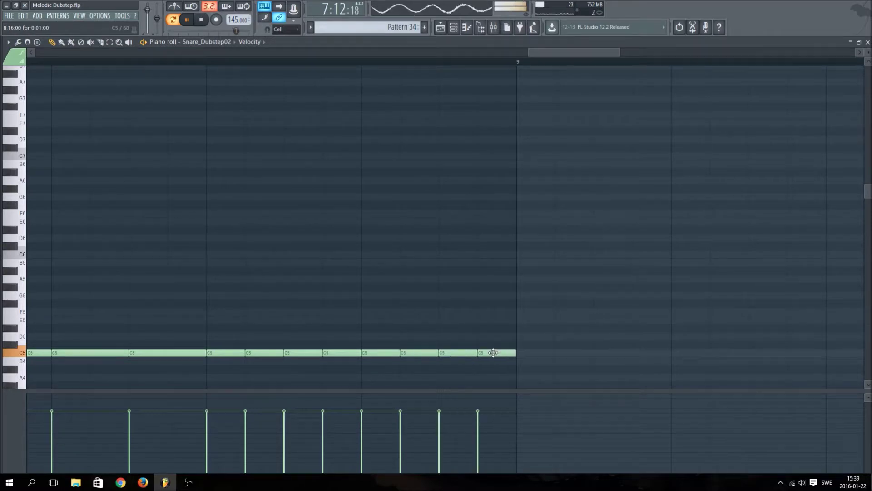
# - Return to the playlist and play the end of the snare roll from about bar 39
pyautogui.click(455, 27)
pyautogui.click(441, 28)
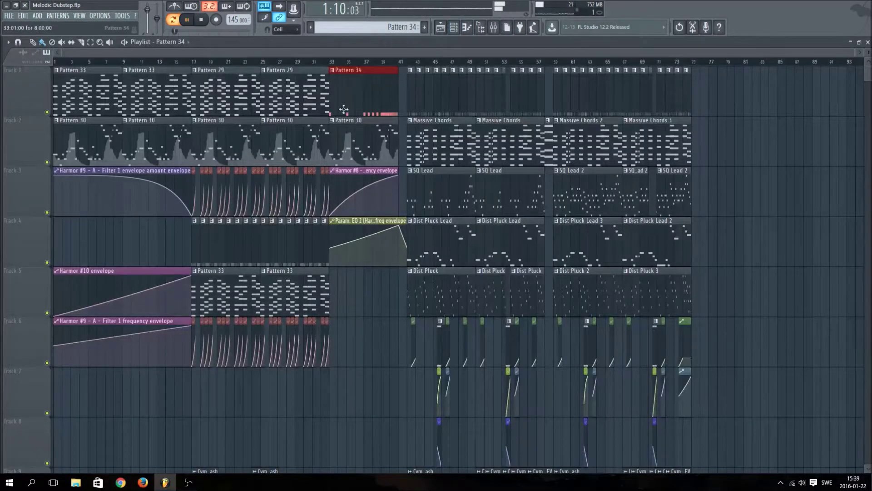
pyautogui.click(381, 63)
pyautogui.scroll(5, 396, 63)
pyautogui.scroll(1, 401, 63)
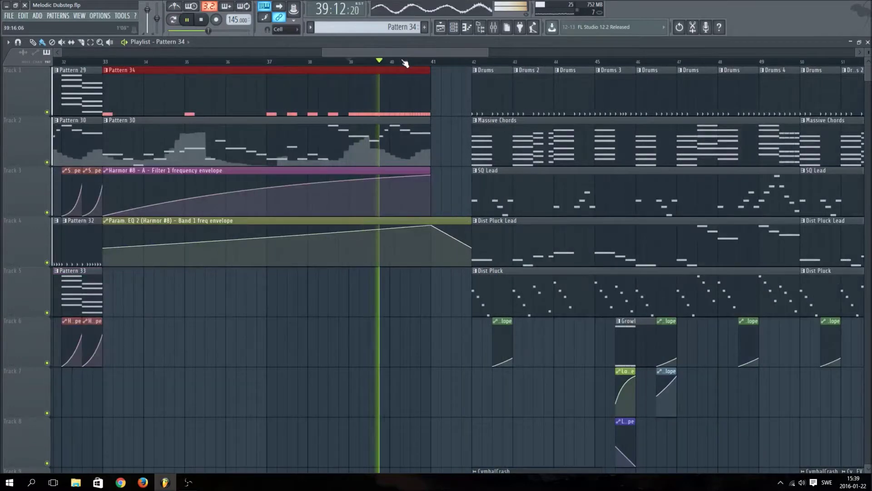
# - Set Snare_Dubstep02's pitch range to 12 semitones and create a channel pitch automation clip across bars 33 to 41
pyautogui.moveTo(106, 62); pyautogui.dragTo(431, 62)
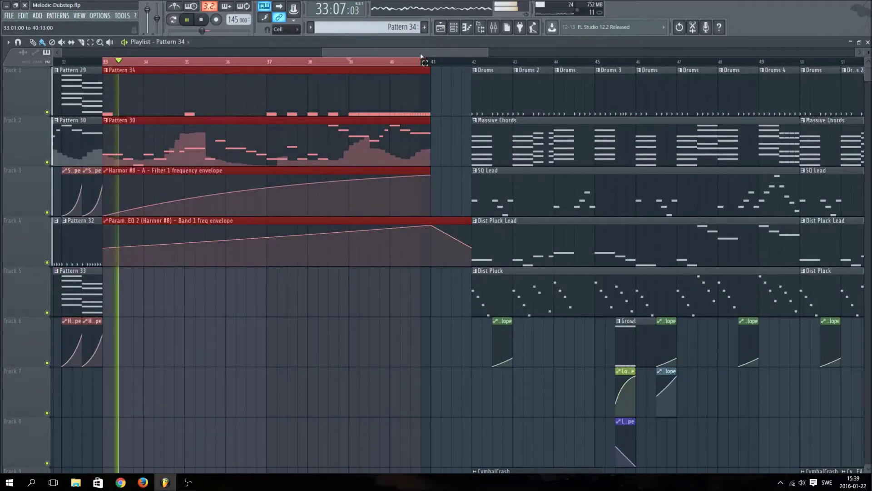
pyautogui.click(454, 27)
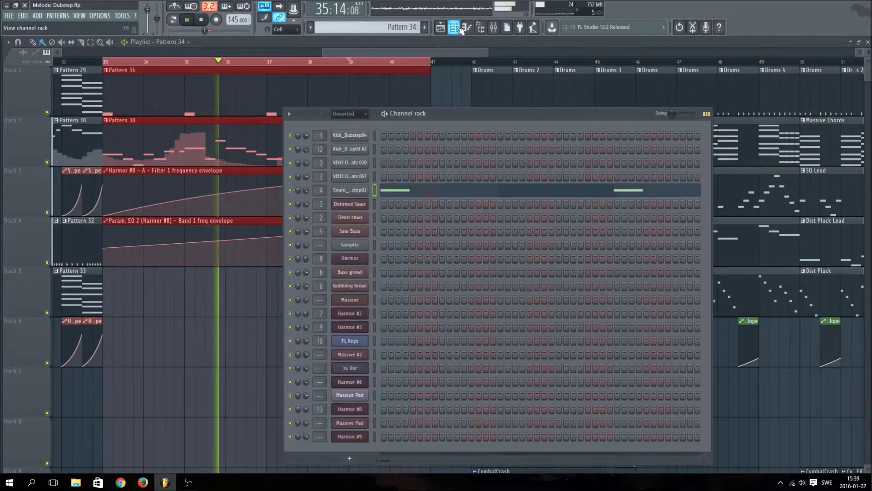
pyautogui.click(352, 191)
pyautogui.moveTo(284, 165)
pyautogui.mouseDown()
pyautogui.moveTo(284, 149)
pyautogui.moveTo(284, 157)
pyautogui.mouseUp()
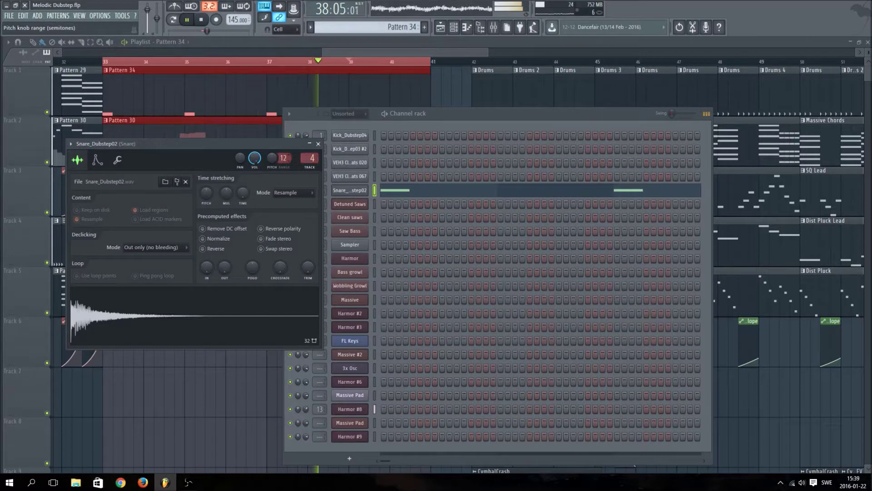
pyautogui.rightClick(275, 160)
pyautogui.click(310, 222)
pyautogui.click(367, 42)
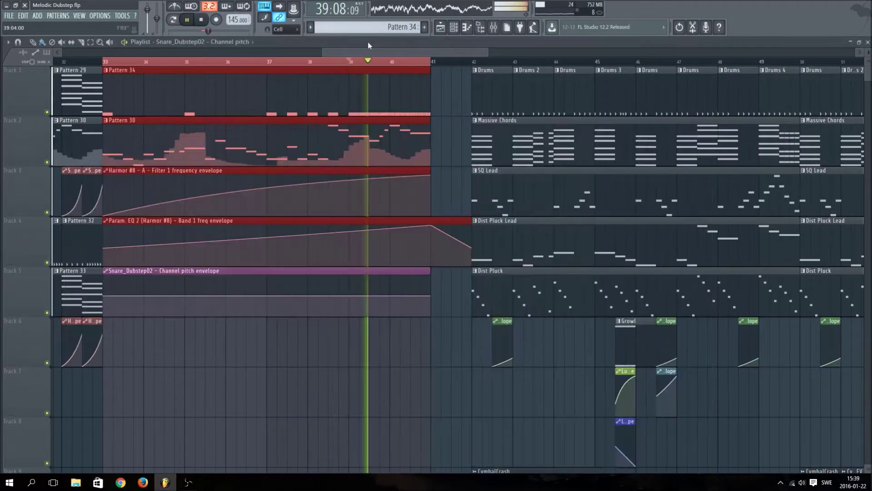
# - Shape the snare pitch envelope to rise until bar 41 and extend it to fall back to its starting level at bar 42
pyautogui.moveTo(430, 294); pyautogui.dragTo(423, 277)
pyautogui.rightClick(426, 296)
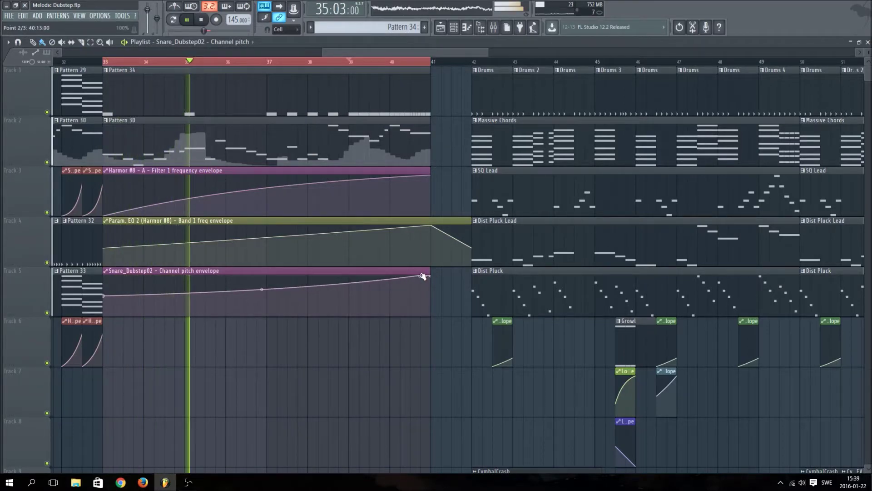
pyautogui.moveTo(429, 275); pyautogui.dragTo(475, 297)
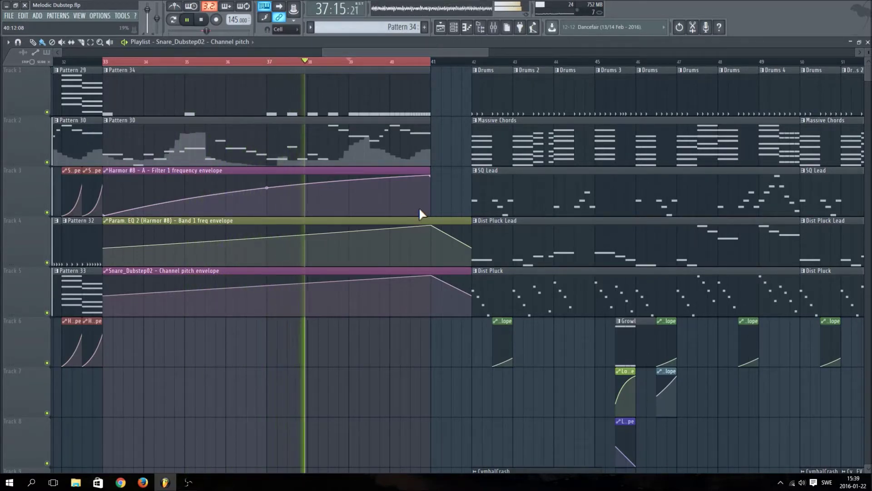
# - Add C5 snare hits at the start of bars 2 and 4 in Pattern 34 and return to the playlist
pyautogui.click(453, 27)
pyautogui.click(347, 114)
pyautogui.click(358, 152)
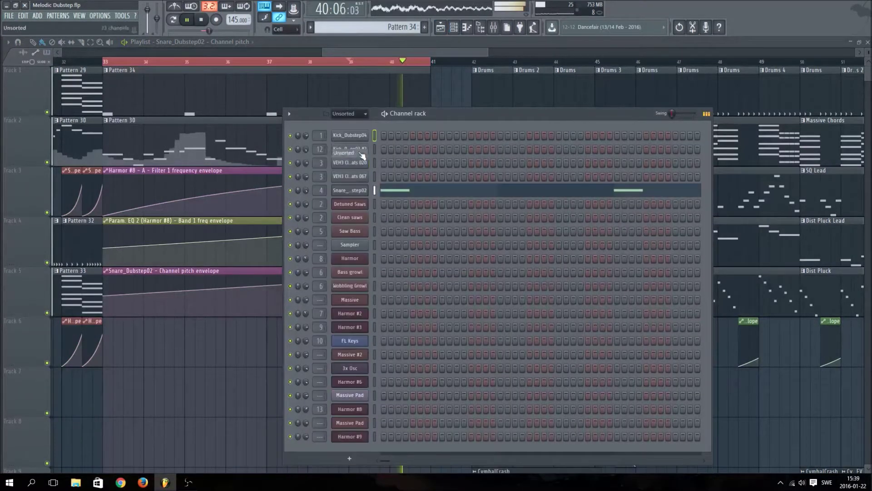
pyautogui.click(409, 193)
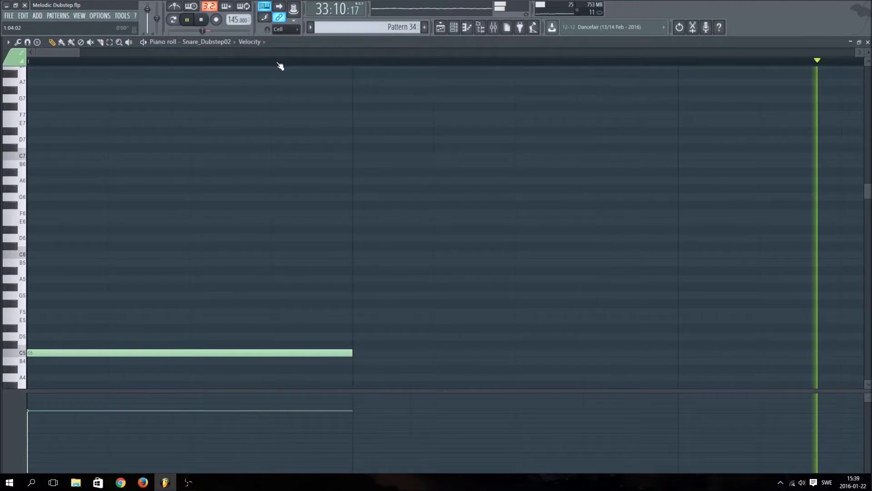
pyautogui.click(194, 352)
pyautogui.rightClick(195, 353)
pyautogui.click(57, 353)
pyautogui.click(196, 352)
pyautogui.click(521, 353)
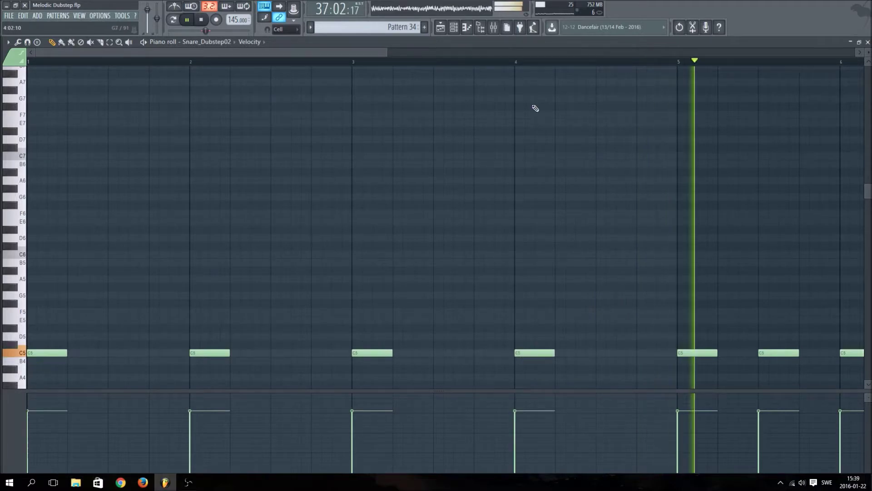
pyautogui.click(440, 28)
pyautogui.click(454, 27)
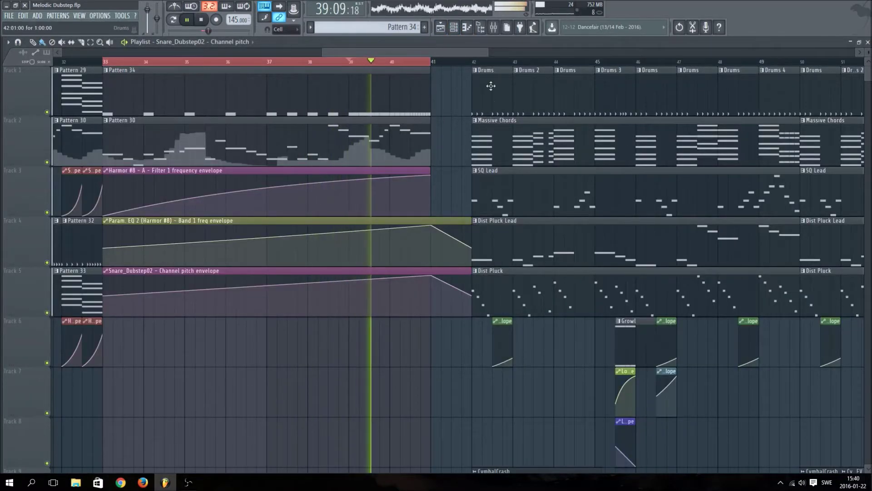
# - Check the Snare mixer track's existing EQ and add a Fruity Parametric EQ 2 in effect slot 4
pyautogui.click(493, 27)
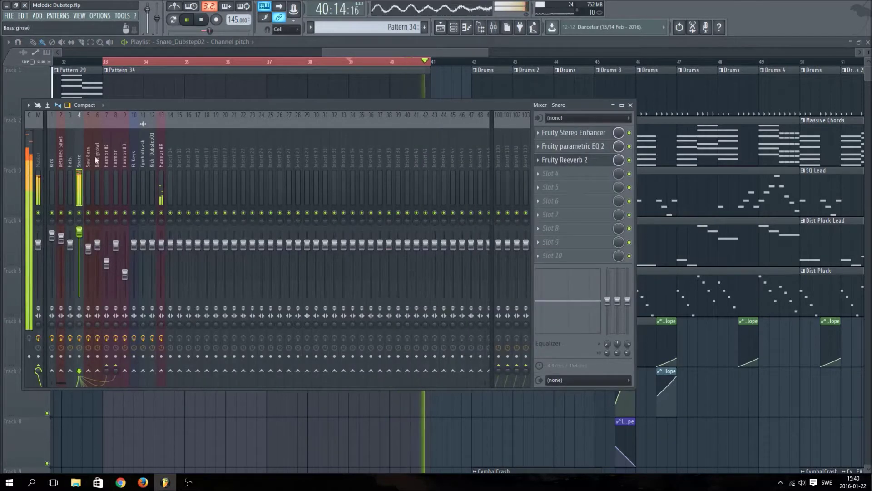
pyautogui.click(570, 174)
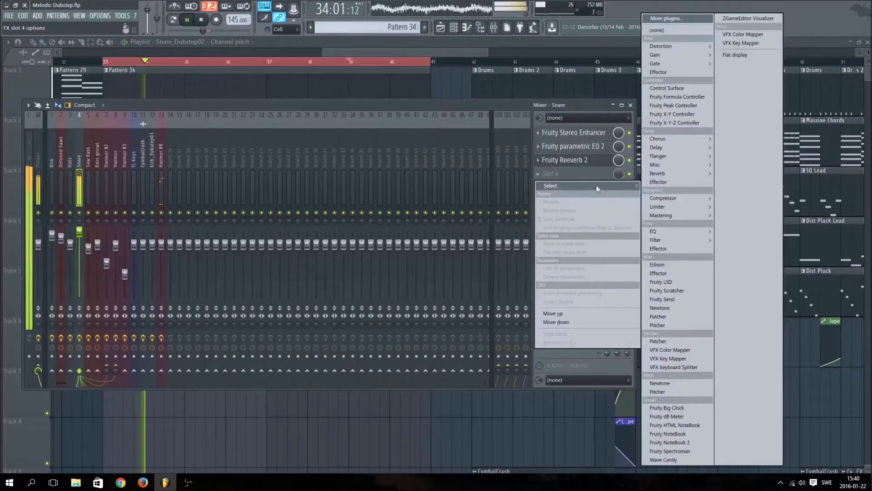
pyautogui.click(580, 148)
pyautogui.click(579, 147)
pyautogui.moveTo(256, 244); pyautogui.dragTo(256, 246)
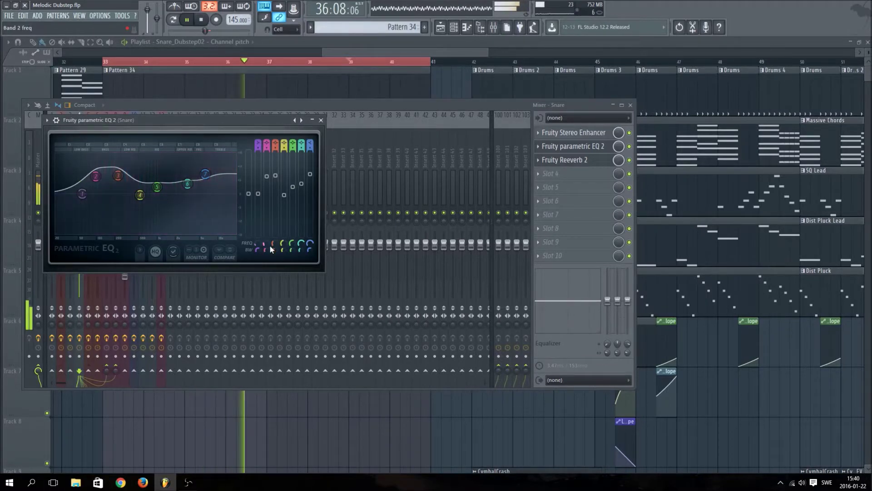
pyautogui.click(563, 175)
pyautogui.moveTo(653, 232)
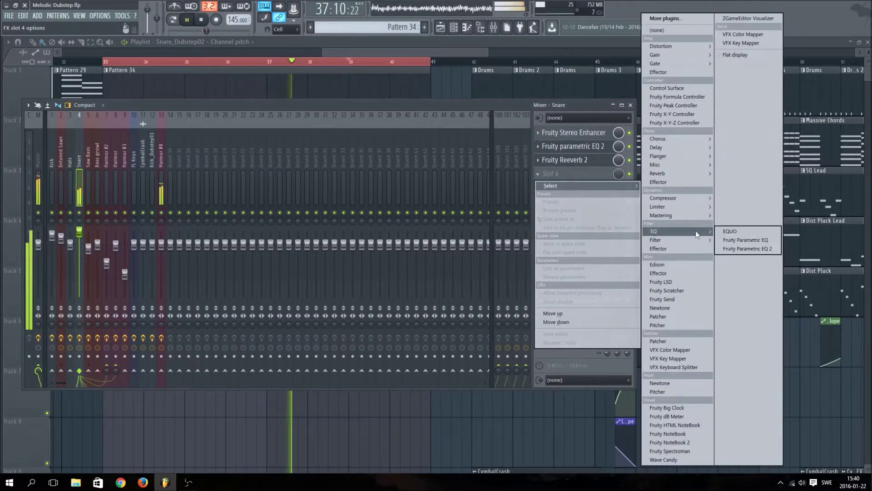
pyautogui.click(745, 248)
# - Try the low-pass and band-pass filter types on band 1 of the new EQ
pyautogui.rightClick(109, 217)
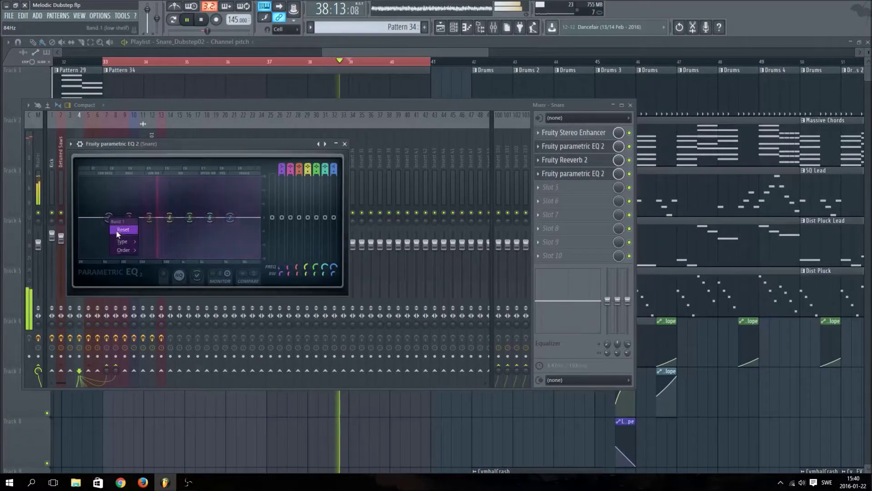
pyautogui.moveTo(120, 243)
pyautogui.click(155, 249)
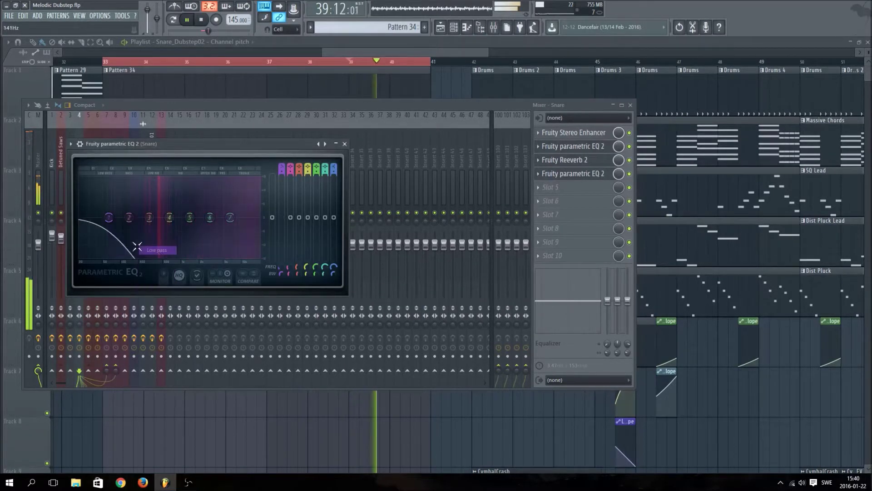
pyautogui.rightClick(109, 217)
pyautogui.moveTo(122, 242)
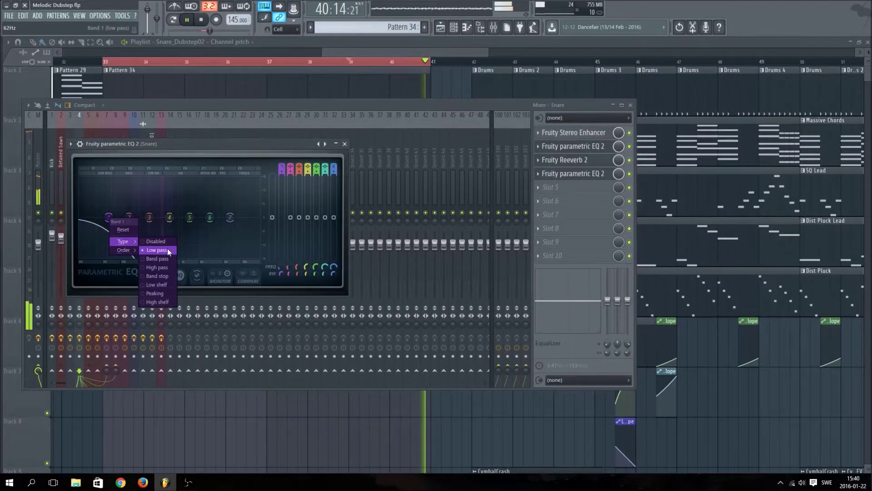
pyautogui.click(157, 258)
# - Set band 1 of the new EQ to high pass at the lowest frequency and disable bands 2 to 7
pyautogui.rightClick(109, 218)
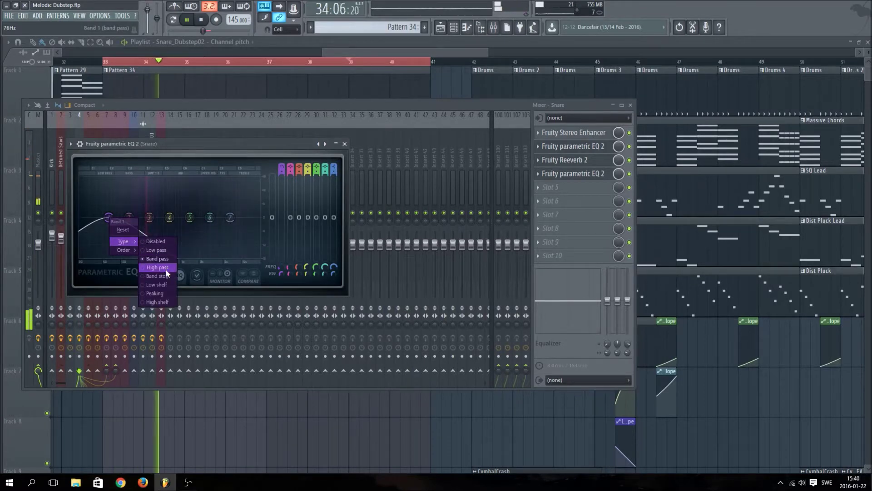
pyautogui.click(165, 268)
pyautogui.rightClick(109, 218)
pyautogui.moveTo(126, 250)
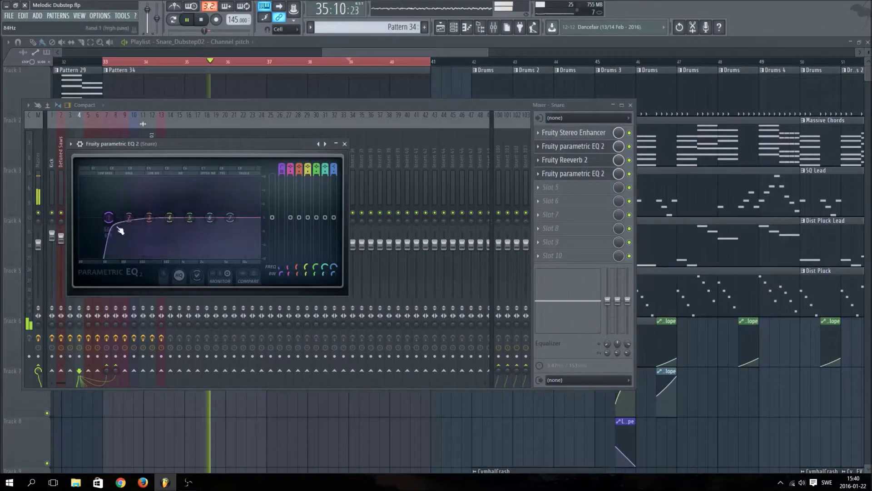
pyautogui.moveTo(103, 217); pyautogui.dragTo(80, 217)
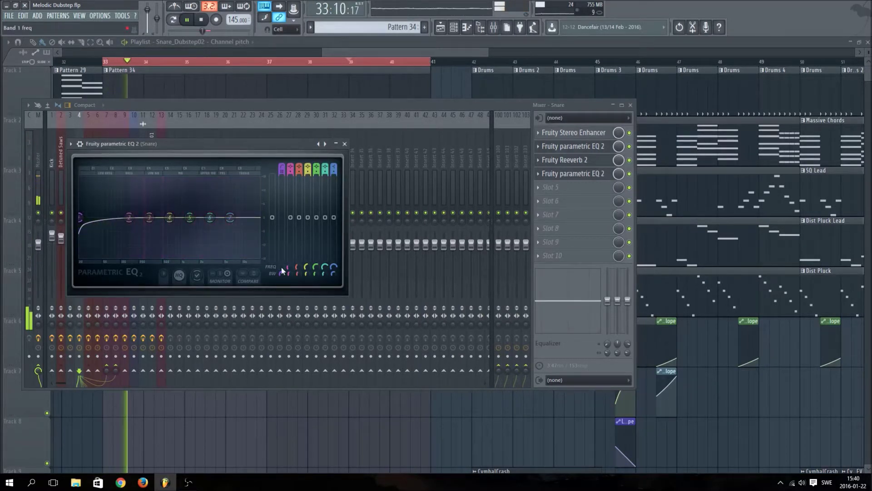
pyautogui.moveTo(291, 165); pyautogui.dragTo(334, 183)
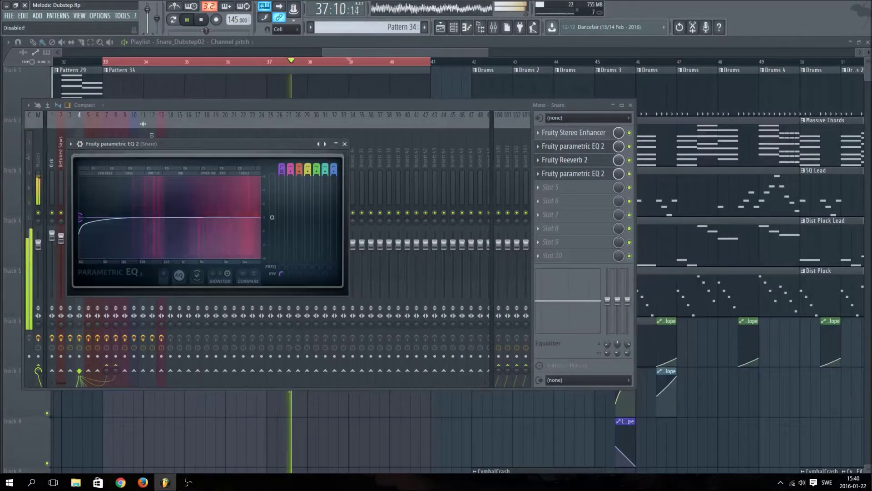
# - Automate the snare EQ's band 1 frequency over bars 33 to 41, starting at the minimum with an added low point at bar 39
pyautogui.moveTo(281, 269); pyautogui.dragTo(280, 226)
pyautogui.rightClick(280, 267)
pyautogui.click(316, 326)
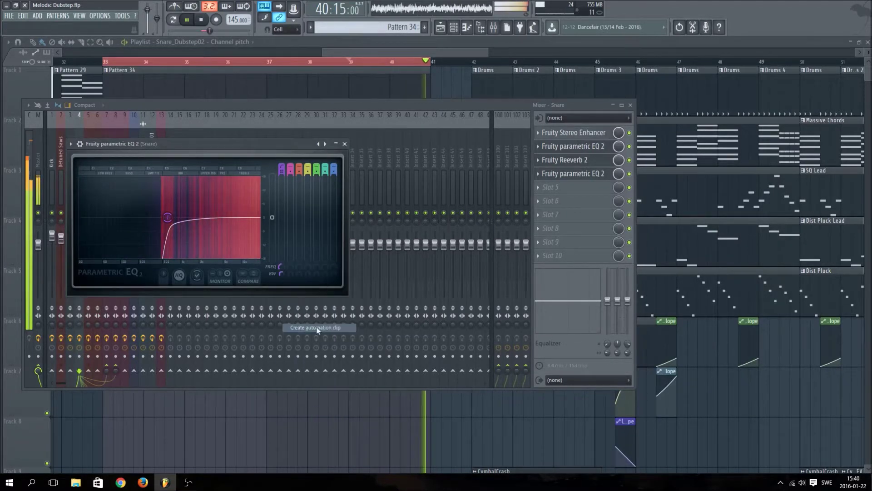
pyautogui.click(381, 40)
pyautogui.moveTo(103, 346); pyautogui.dragTo(102, 365)
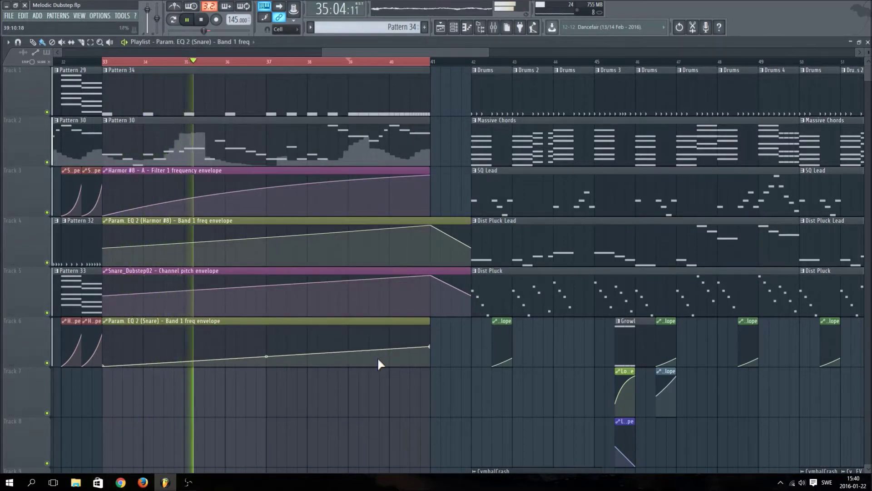
pyautogui.rightClick(348, 361)
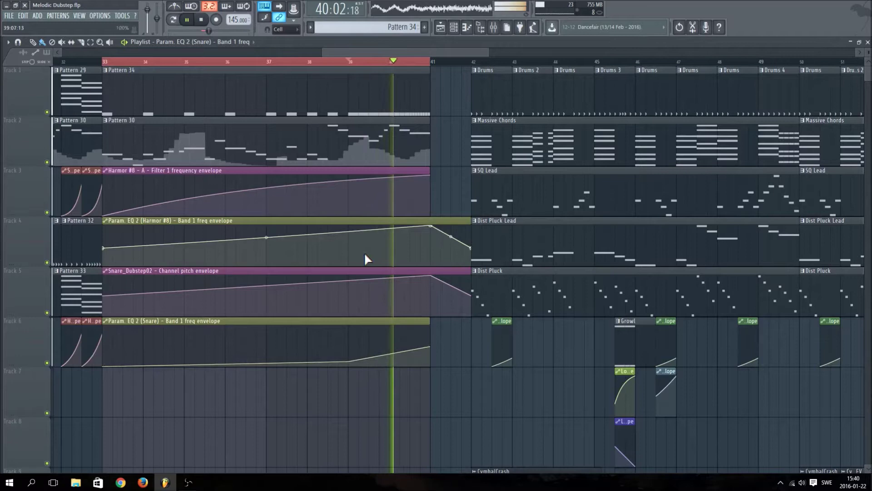
# - Audition the build-up's end, clear the time selection and extend the snare EQ frequency envelope to drop to minimum at bar 42
pyautogui.click(351, 61)
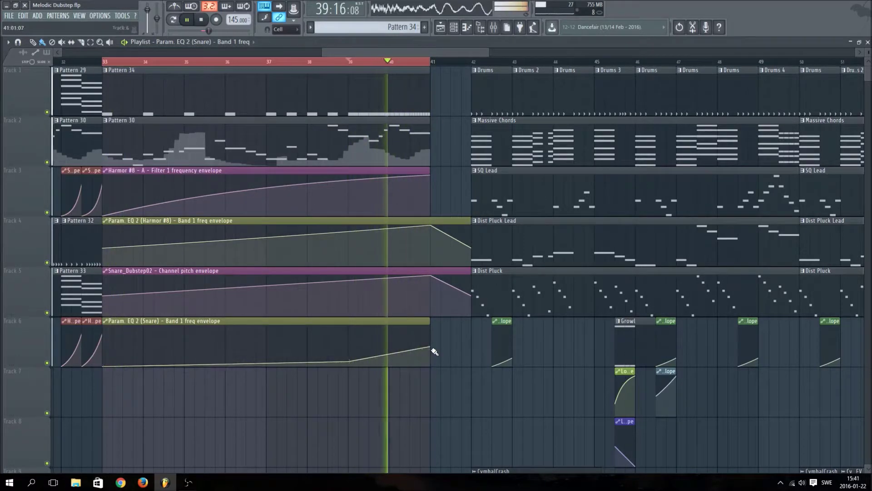
pyautogui.click(411, 61)
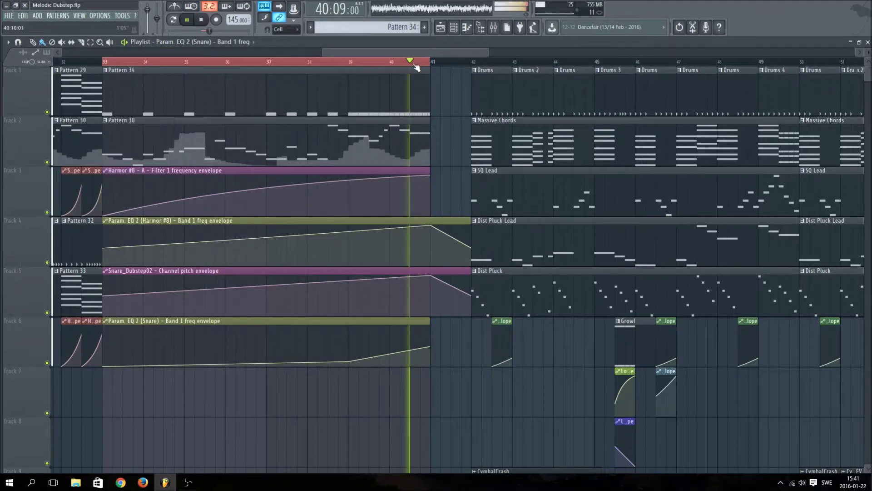
pyautogui.rightClick(445, 62)
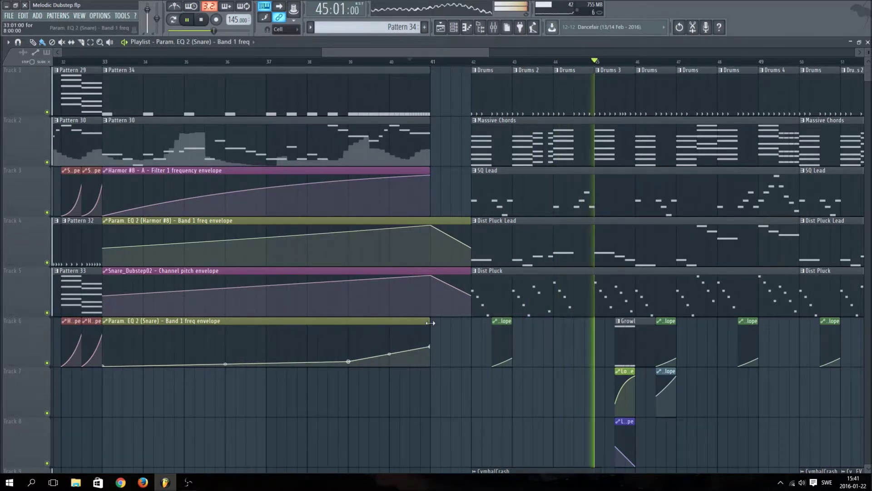
pyautogui.moveTo(433, 325); pyautogui.dragTo(470, 359)
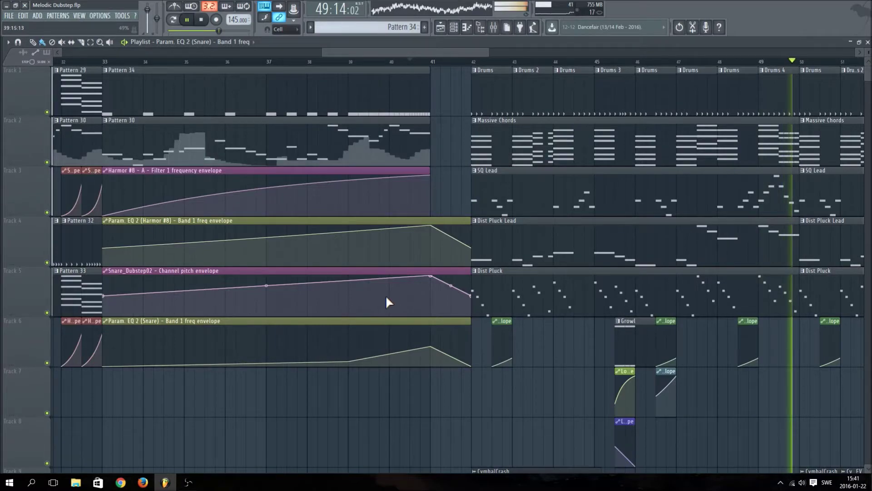
# - Play the arrangement from about bar 39 to hear the build-up lead into the drop
pyautogui.scroll(-4, 412, 67)
pyautogui.scroll(-2, 412, 67)
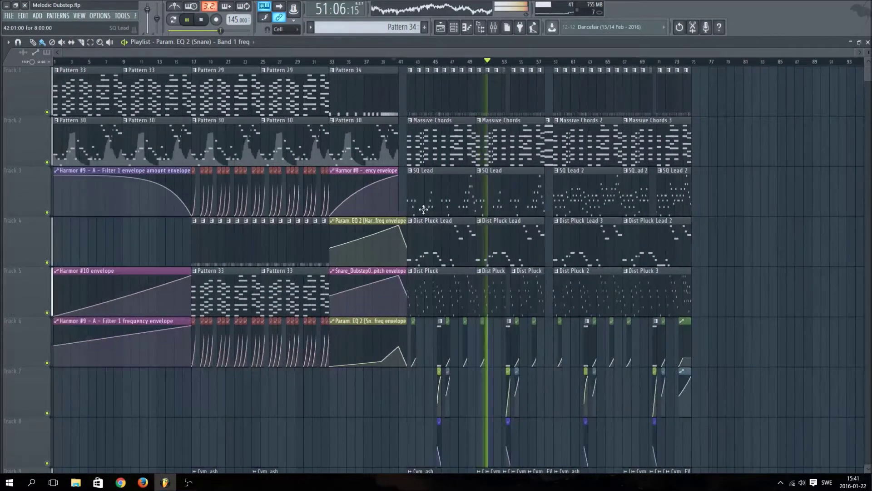
pyautogui.click(382, 61)
pyautogui.scroll(2, 398, 66)
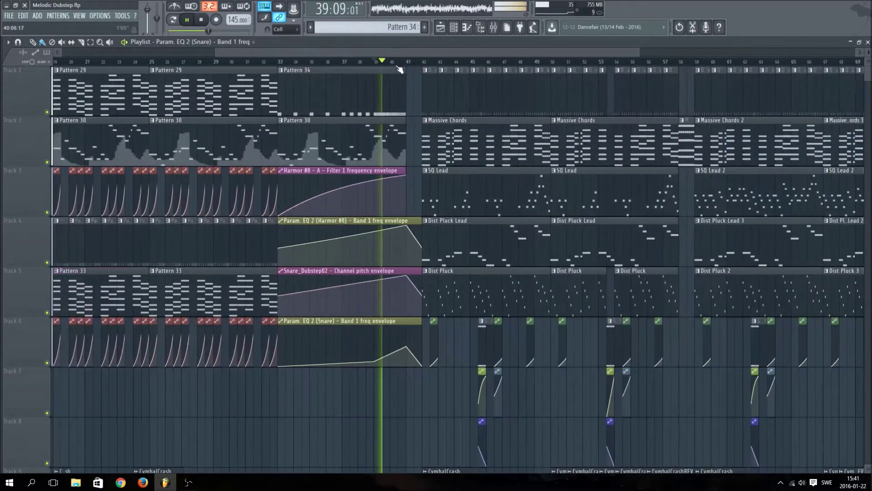
# - Extend the Pattern 30 clip that starts at bar 33 by one bar to bar 42 and make it a unique pattern
pyautogui.scroll(-3, 411, 68)
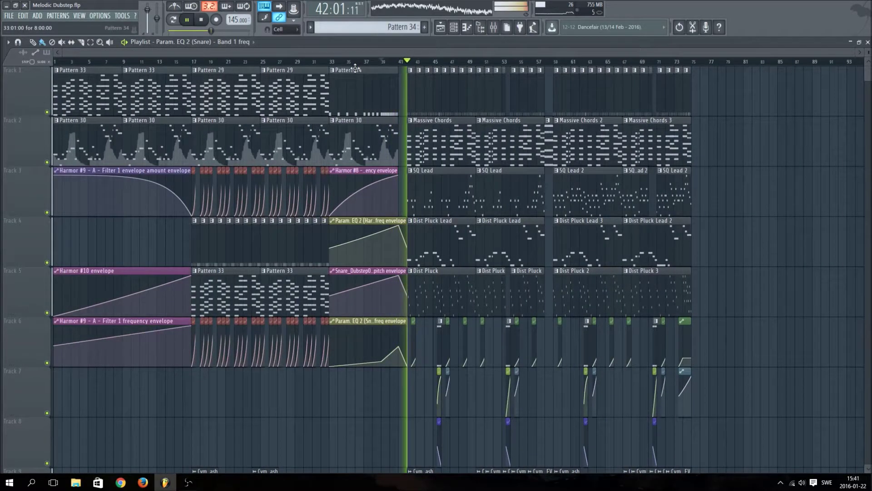
pyautogui.click(399, 61)
pyautogui.scroll(8, 404, 63)
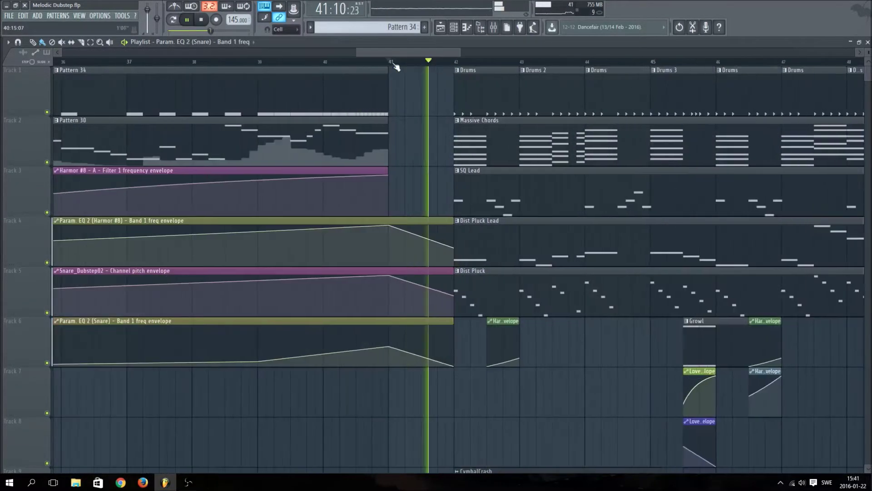
pyautogui.click(356, 64)
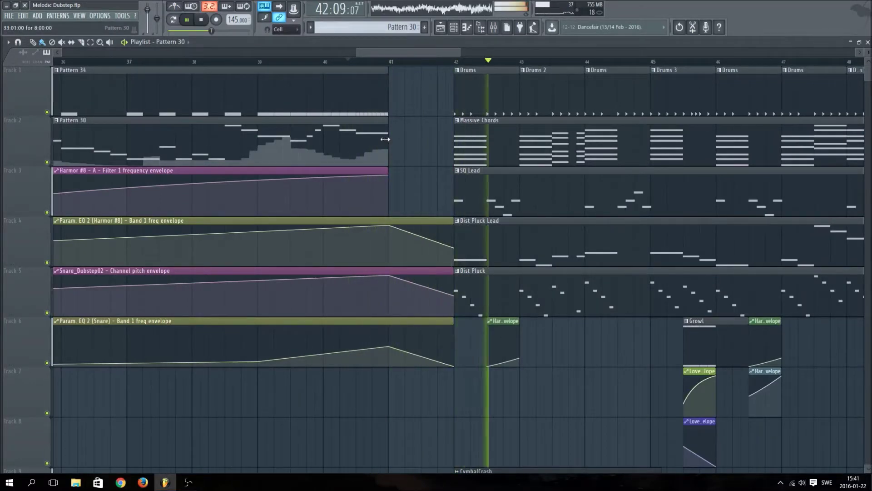
pyautogui.moveTo(387, 139); pyautogui.dragTo(414, 138)
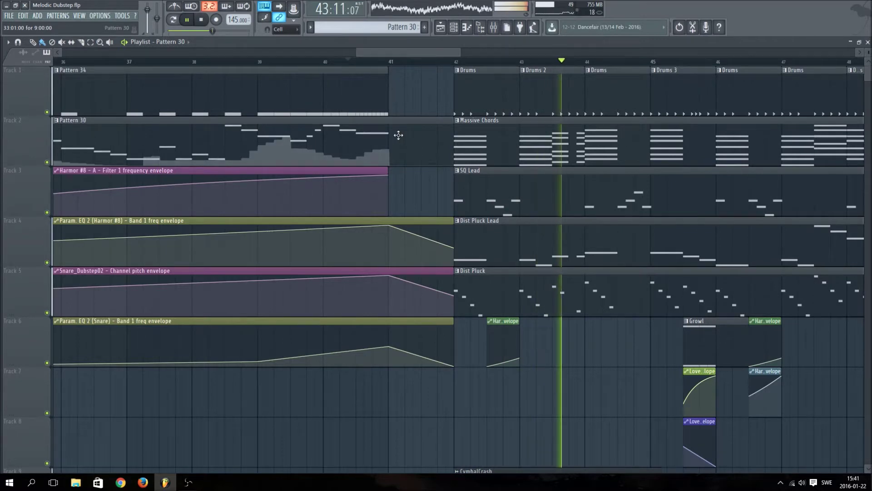
pyautogui.scroll(-3, 227, 97)
pyautogui.rightClick(154, 125)
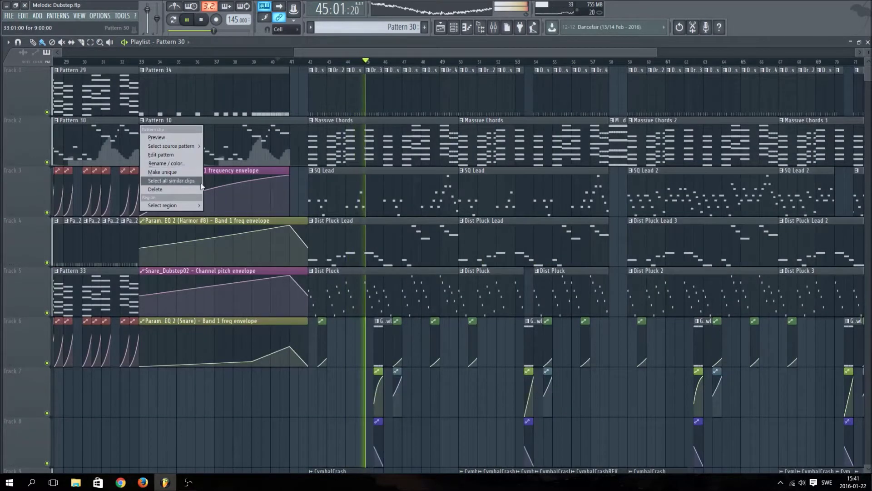
pyautogui.click(163, 141)
# - Lengthen the final D6 note of Harmor #8 in the unique pattern so it ends at bar 10
pyautogui.click(181, 21)
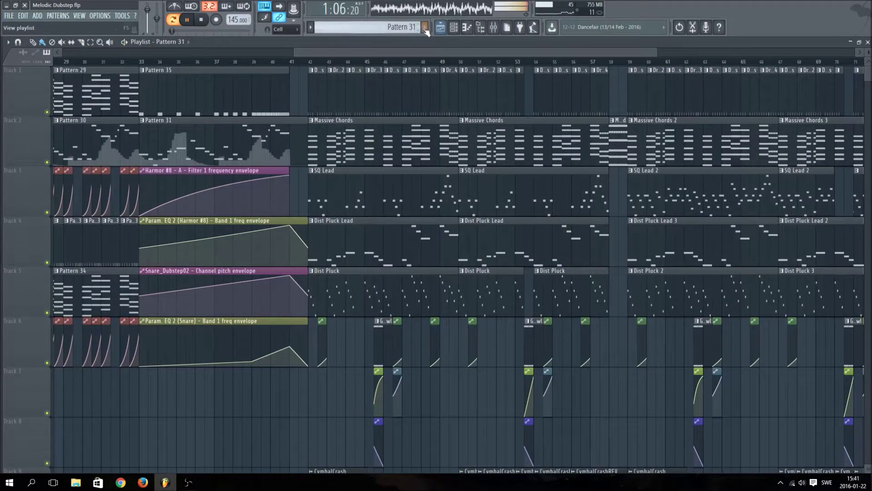
pyautogui.click(454, 27)
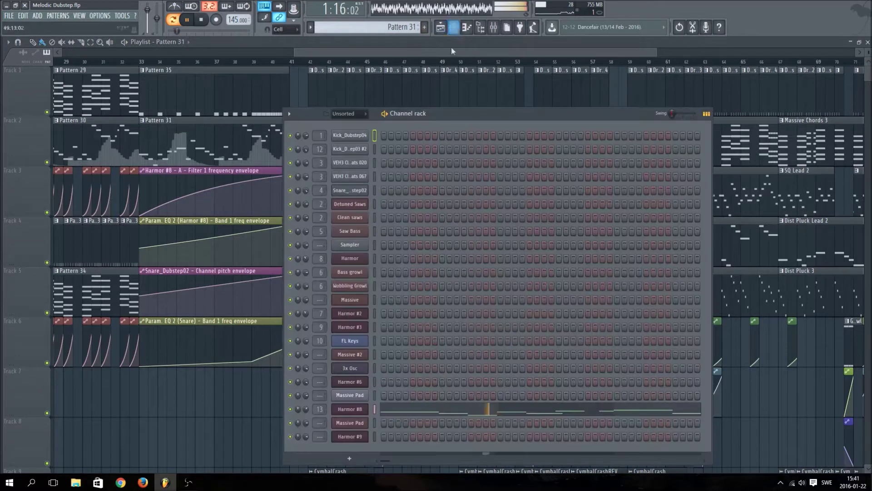
pyautogui.click(502, 413)
pyautogui.scroll(-5, 523, 64)
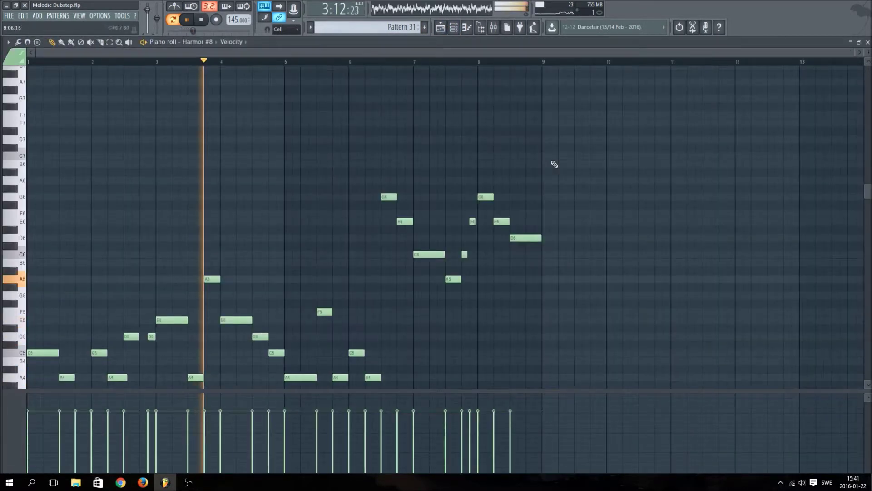
pyautogui.moveTo(541, 237); pyautogui.dragTo(605, 245)
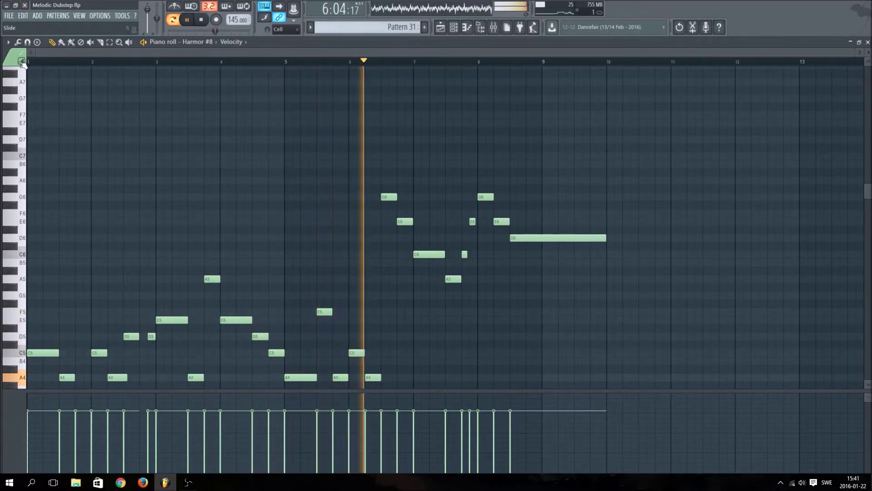
# - Try adding a short D5 note under the long D6, ending at bar 10, and play the pattern's end
pyautogui.moveTo(584, 296)
pyautogui.mouseDown()
pyautogui.moveTo(584, 361)
pyautogui.moveTo(585, 332)
pyautogui.mouseUp()
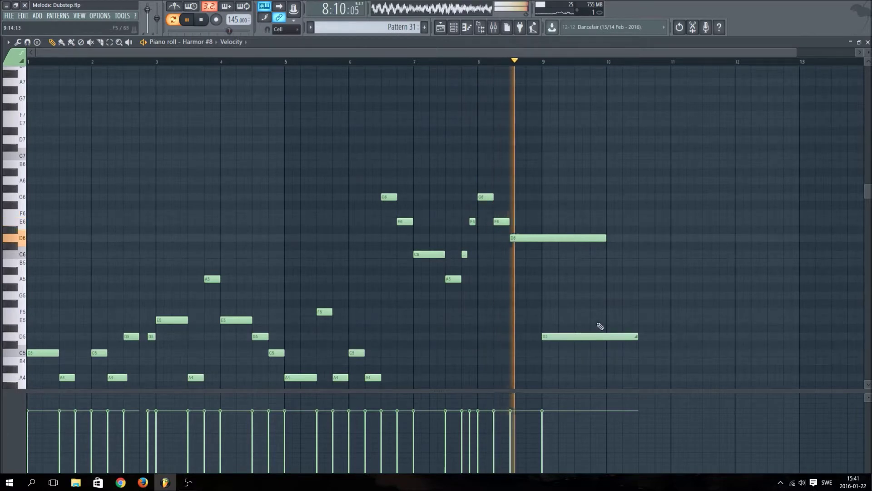
pyautogui.moveTo(637, 337); pyautogui.dragTo(606, 337)
pyautogui.click(507, 62)
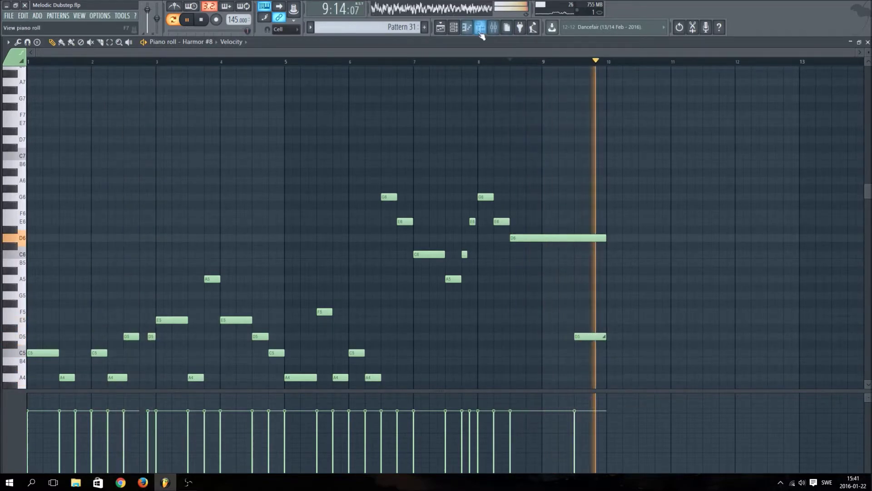
# - Play the arrangement from about bar 41 to hear the extended melody lead into the drop
pyautogui.click(467, 29)
pyautogui.click(455, 30)
pyautogui.click(286, 63)
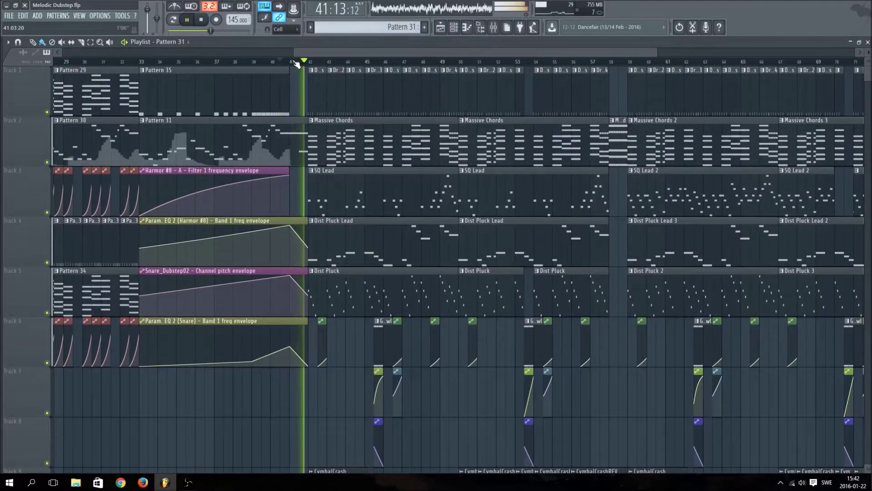
pyautogui.click(300, 62)
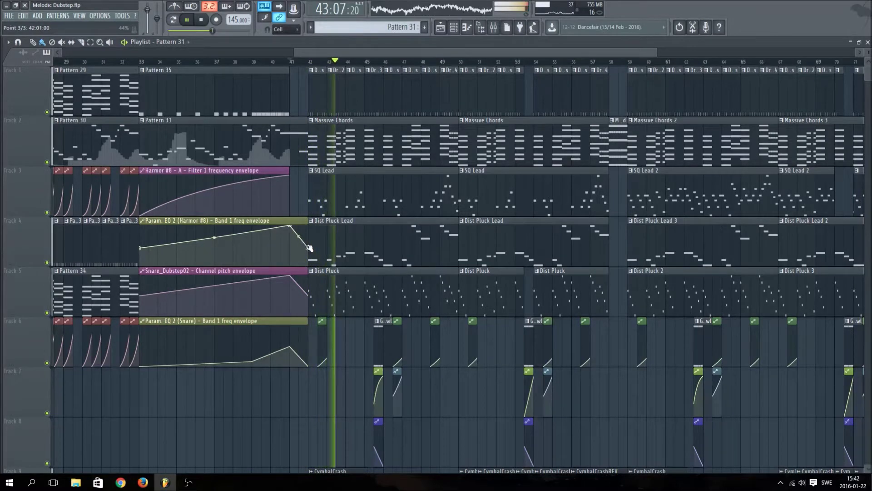
# - Try higher end levels at bar 42 for the Harmor #8 EQ frequency envelope, finally matching its bar 41 peak, auditioning each
pyautogui.click(298, 62)
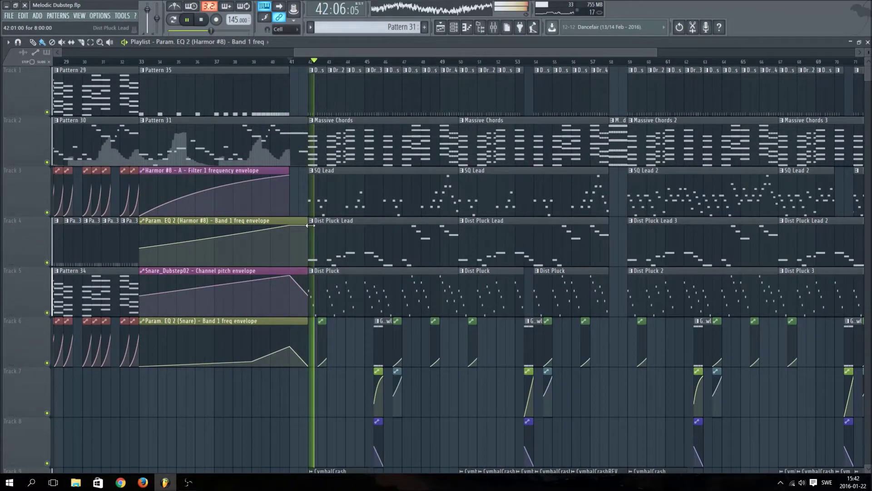
pyautogui.moveTo(308, 225); pyautogui.dragTo(313, 234)
pyautogui.click(292, 62)
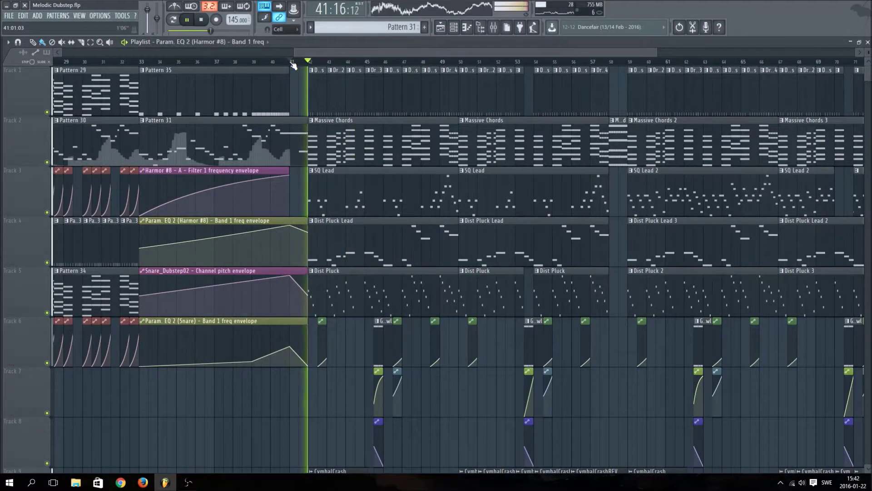
pyautogui.click(295, 62)
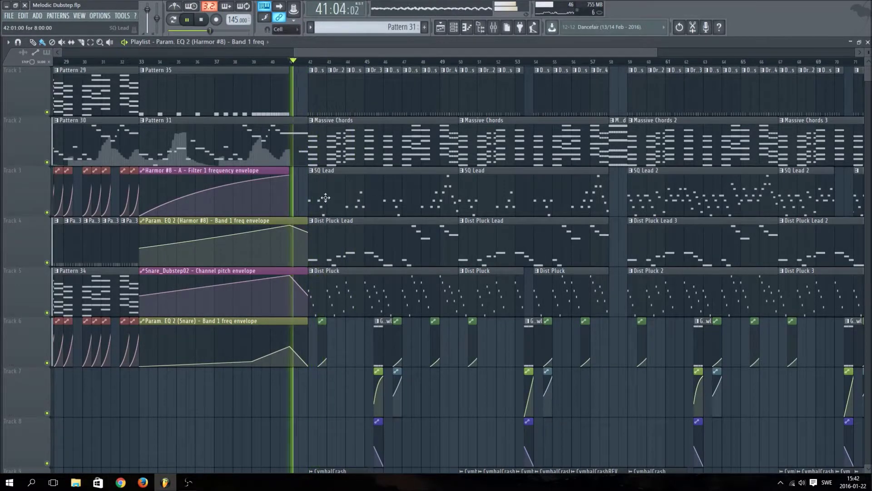
pyautogui.moveTo(308, 232); pyautogui.dragTo(308, 225)
# - Delete the short D5 note before bar 10 from the Harmor #8 part
pyautogui.press('F6')
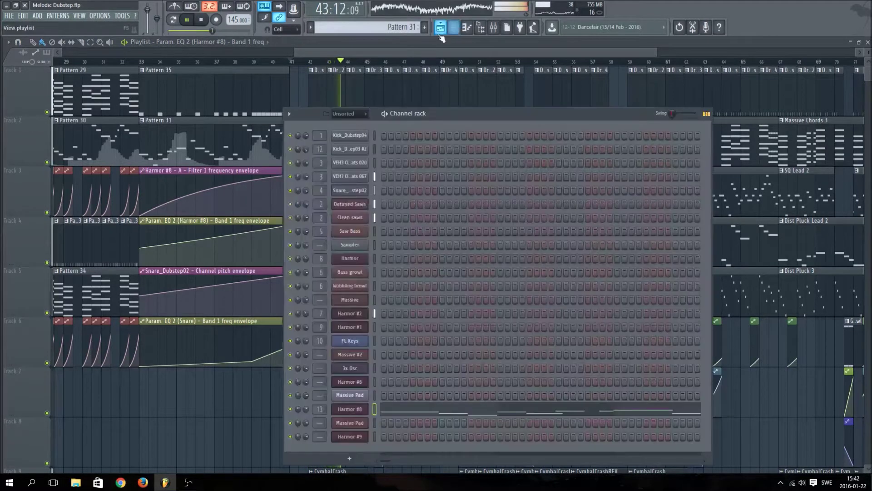
pyautogui.press('F7')
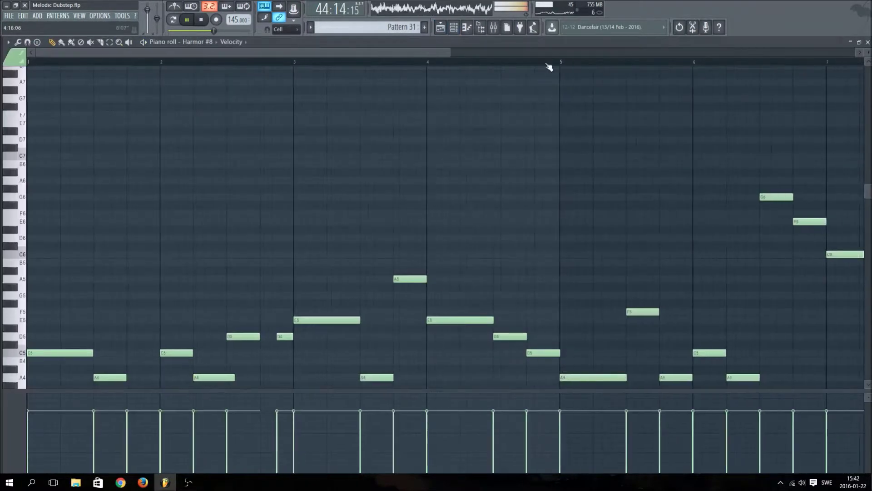
pyautogui.scroll(-1, 548, 65)
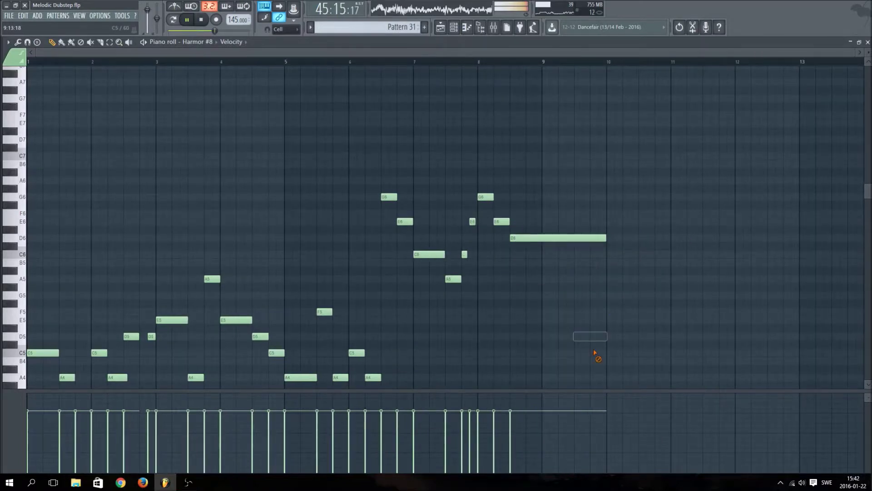
# - Play the arrangement from about bar 40 to check the transition into the drop
pyautogui.click(453, 27)
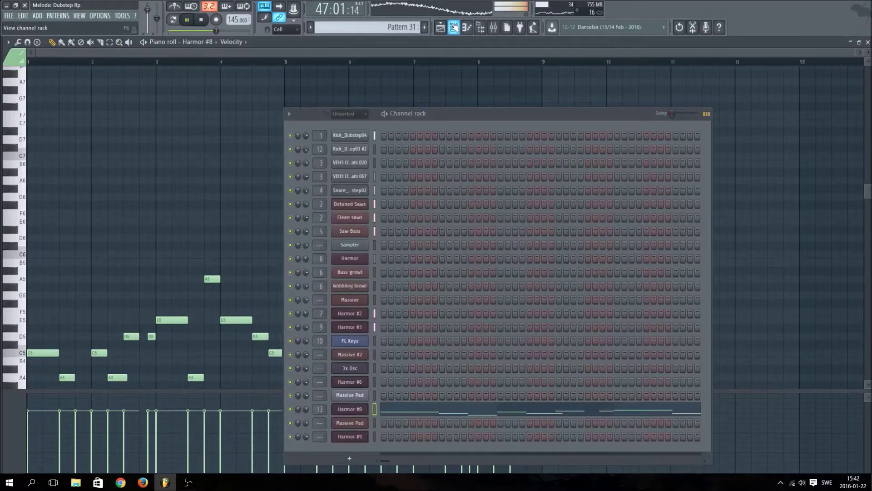
pyautogui.press('F5')
pyautogui.click(278, 60)
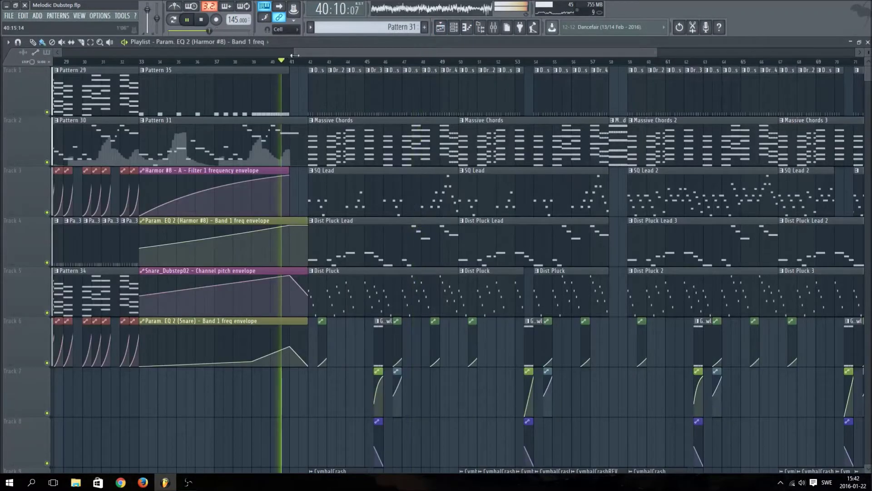
pyautogui.moveTo(255, 57); pyautogui.dragTo(311, 57)
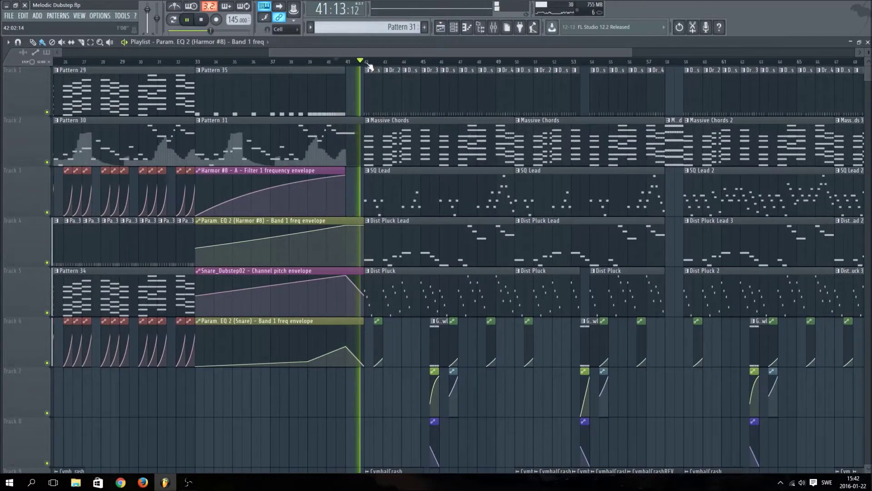
# - Lower the Harmor #8 EQ frequency envelope's end point at bar 42 to about 41% and audition the build-up from about bar 39
pyautogui.scroll(2, 352, 71)
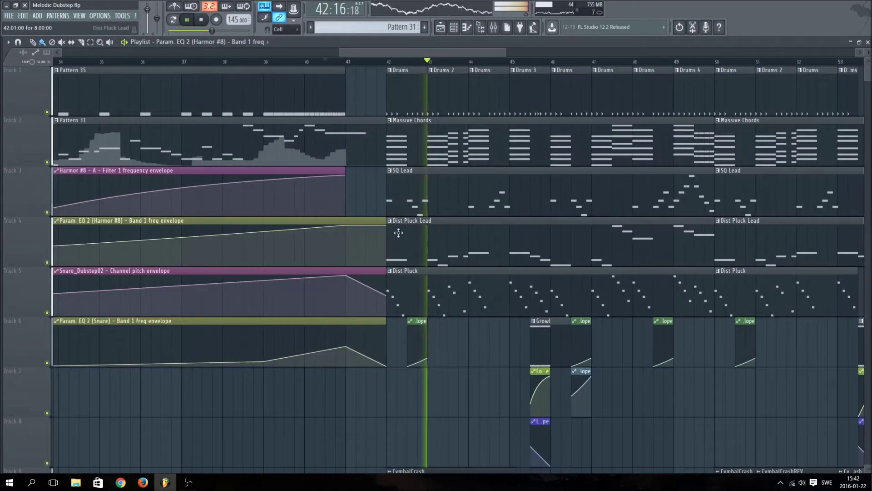
pyautogui.moveTo(389, 227); pyautogui.dragTo(387, 247)
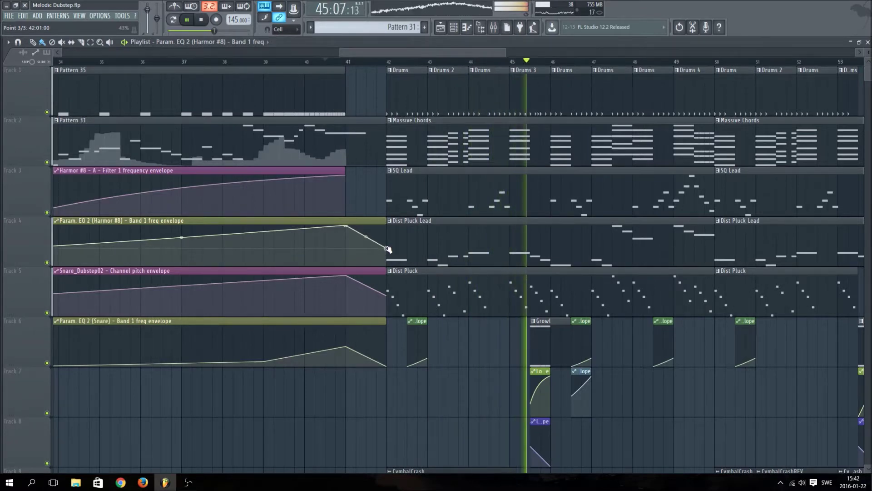
pyautogui.click(267, 61)
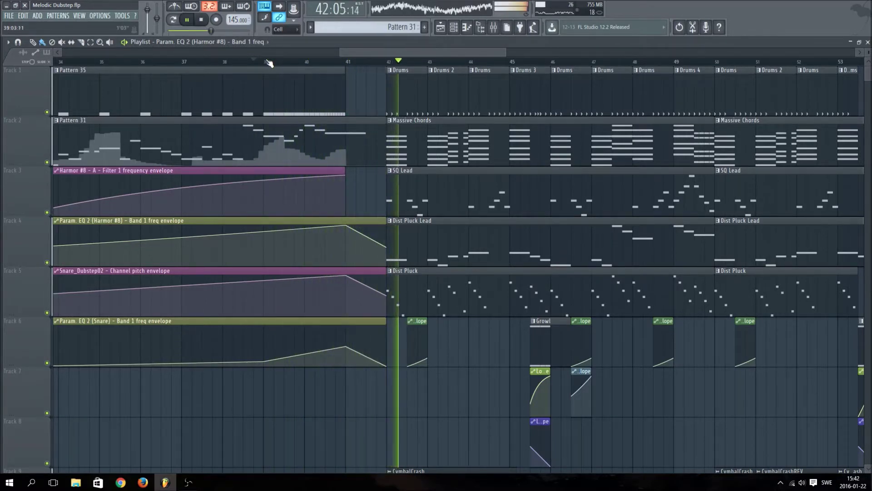
pyautogui.scroll(-2, 350, 64)
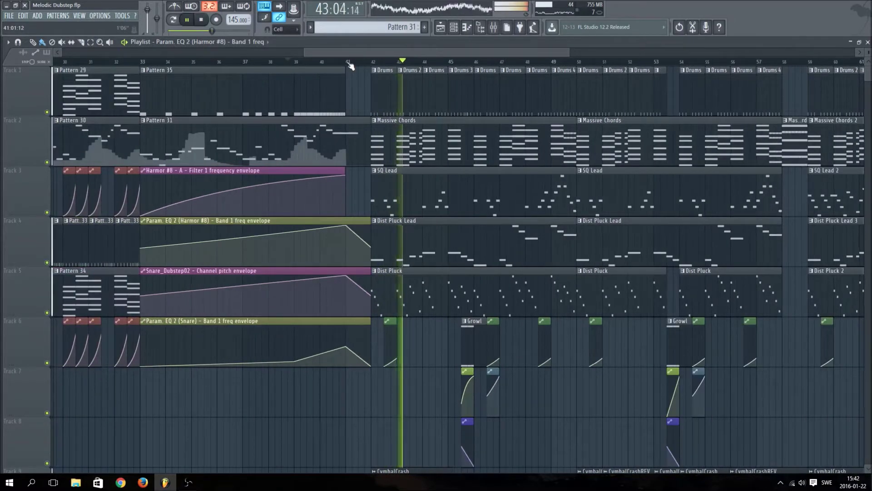
pyautogui.scroll(-3, 432, 172)
pyautogui.scroll(-5, 440, 186)
pyautogui.scroll(5, 444, 191)
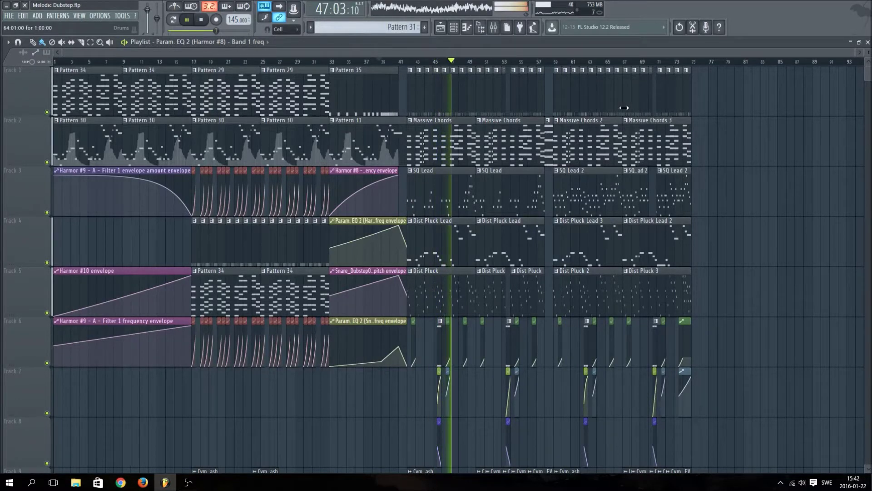
pyautogui.click(187, 19)
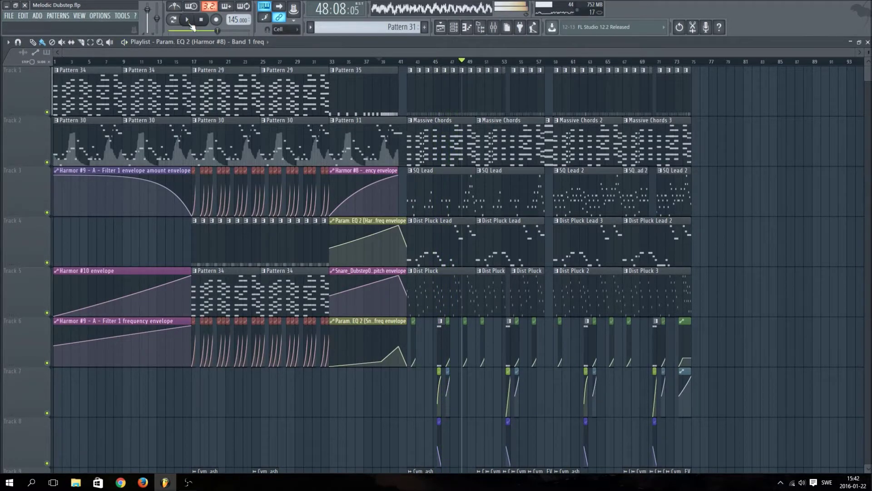
# - Create a new empty pattern and add a 3x Osc instrument channel
pyautogui.scroll(-7, 323, 228)
pyautogui.scroll(7, 324, 228)
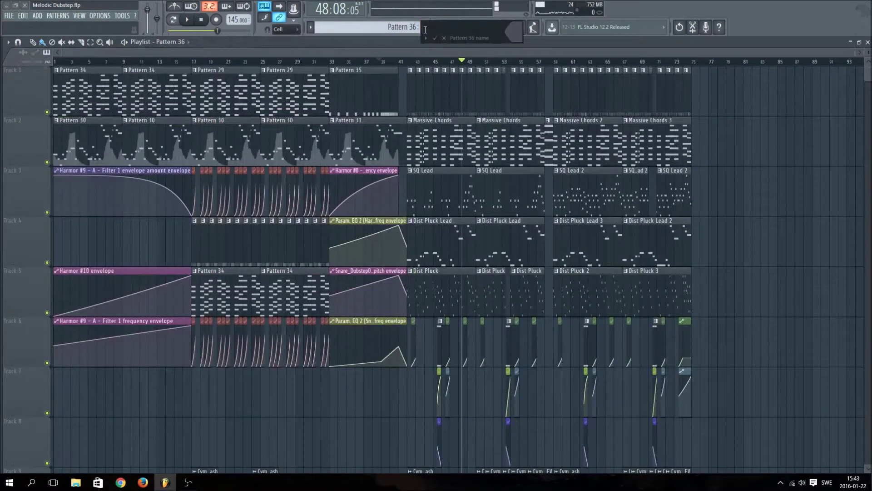
pyautogui.click(453, 28)
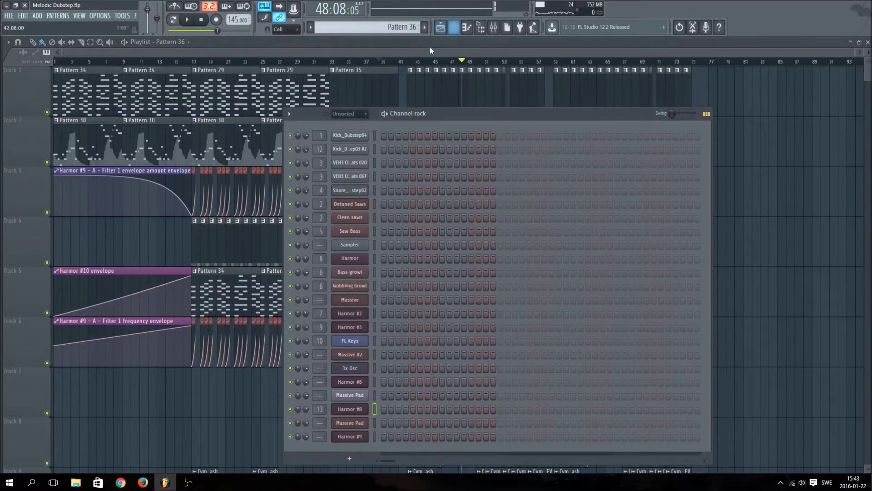
pyautogui.click(37, 15)
pyautogui.moveTo(47, 26)
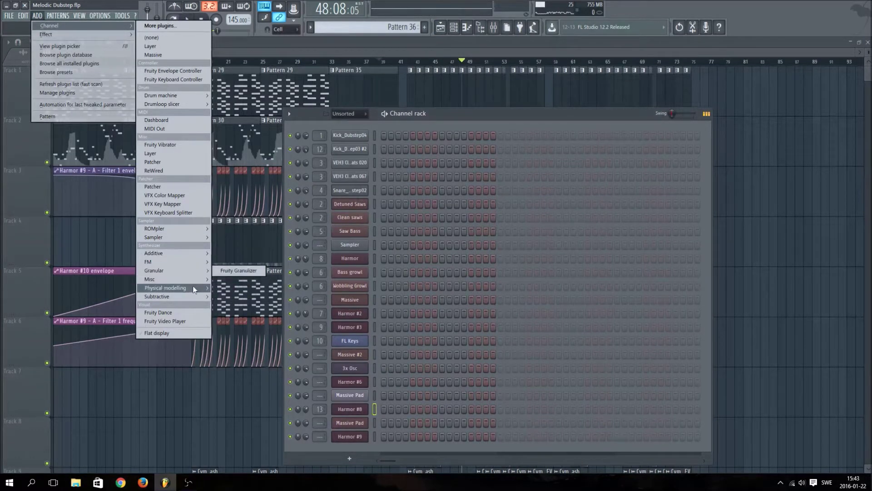
pyautogui.moveTo(192, 295)
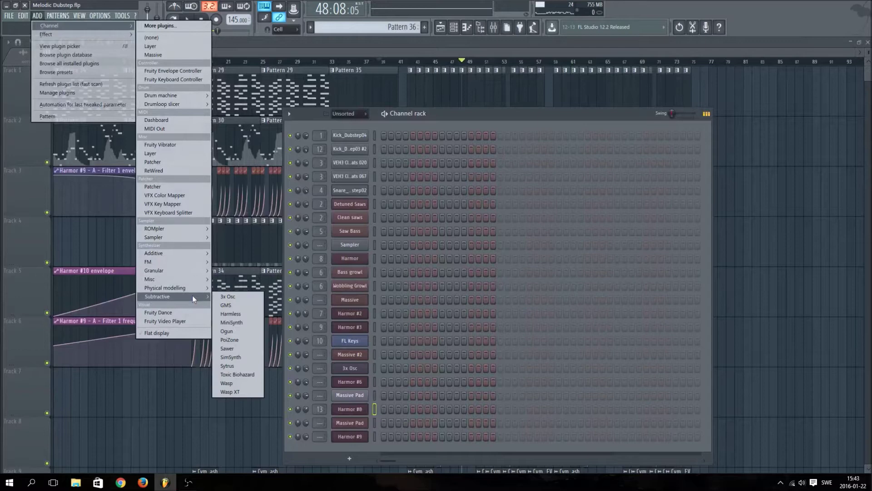
pyautogui.click(236, 297)
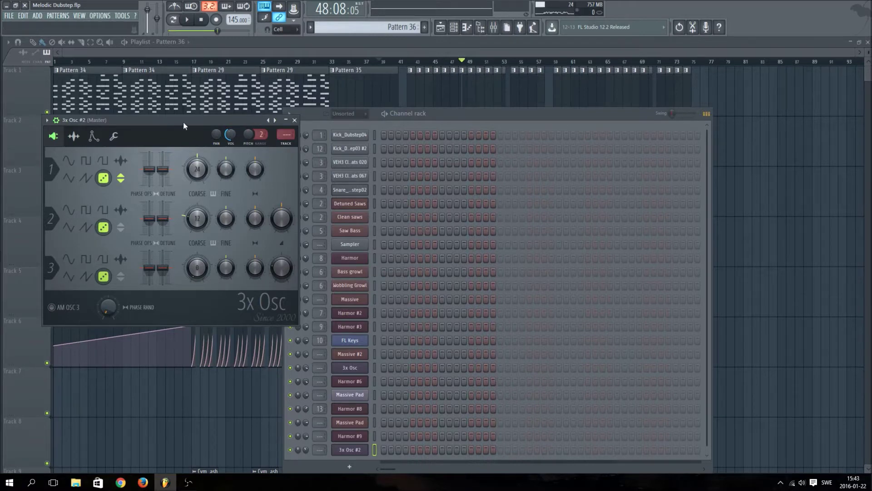
# - Add a four-bar F6 note starting at bar 1 in the 3x Osc #2 part
pyautogui.press('c')
pyautogui.click(489, 121)
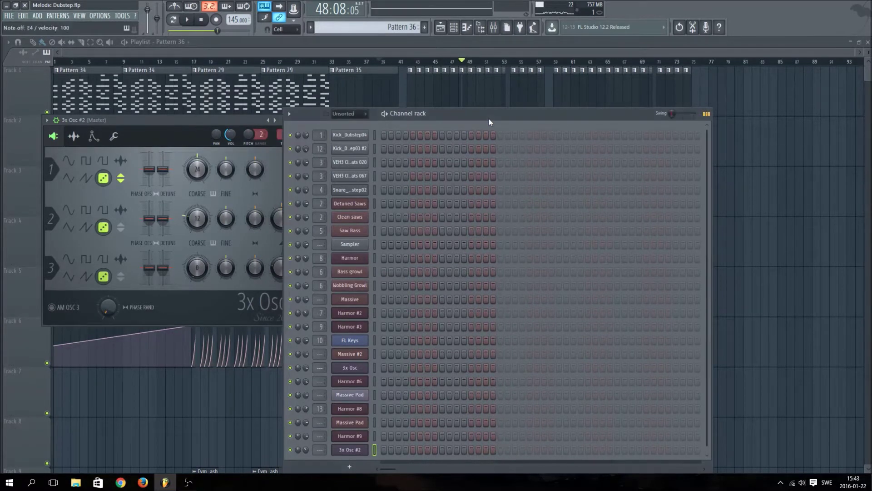
pyautogui.rightClick(362, 450)
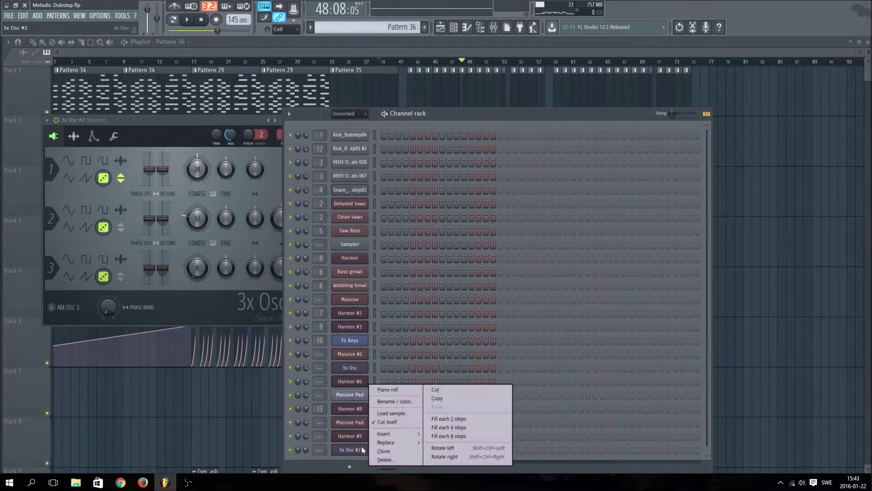
pyautogui.click(387, 390)
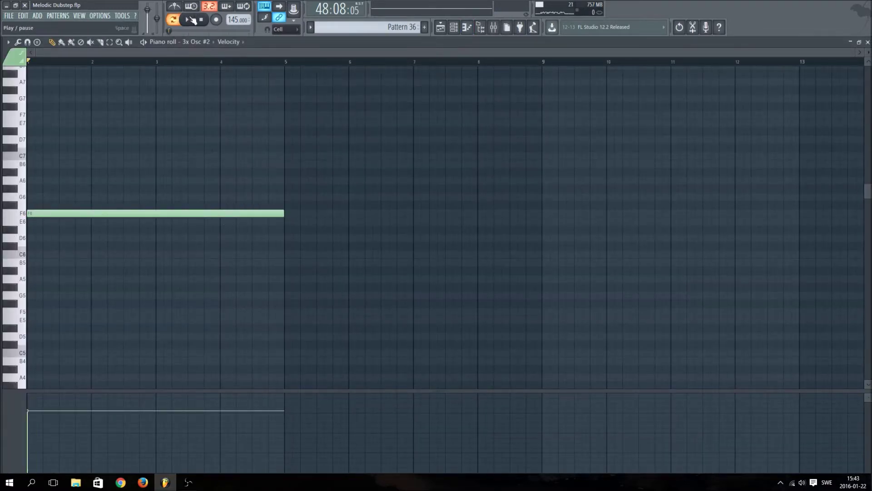
# - Place Pattern 36 four times in a row on Track 7 from bar 1 to bar 17 and audition the second half of the intro
pyautogui.click(452, 30)
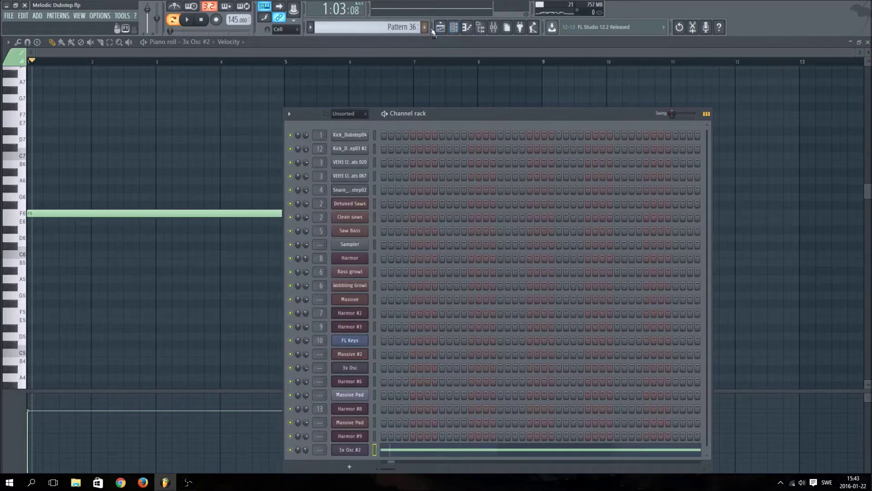
pyautogui.click(440, 27)
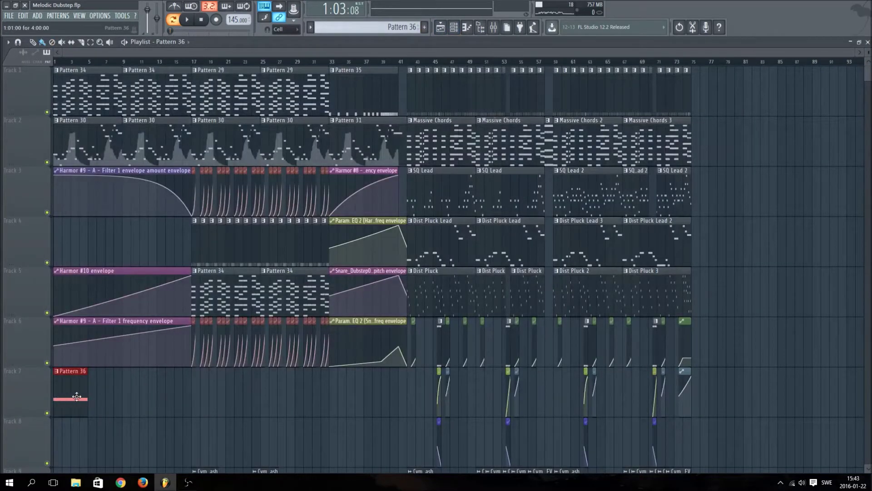
pyautogui.moveTo(93, 400); pyautogui.dragTo(200, 393)
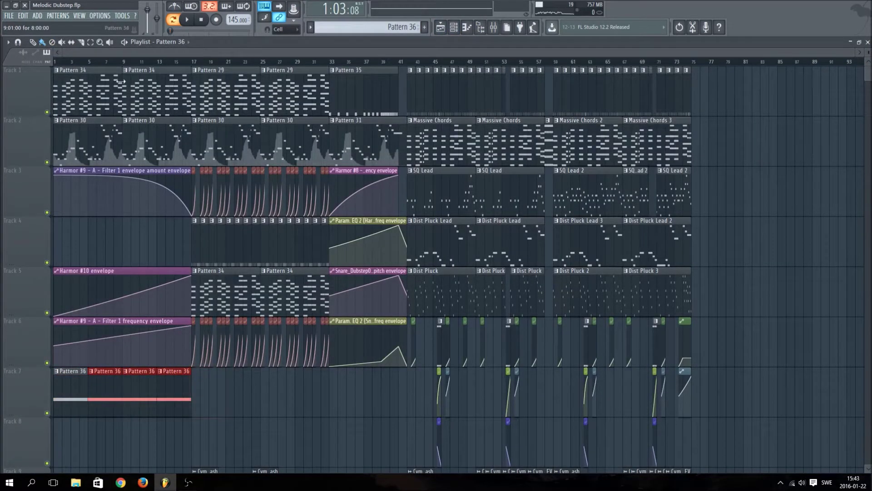
pyautogui.click(188, 19)
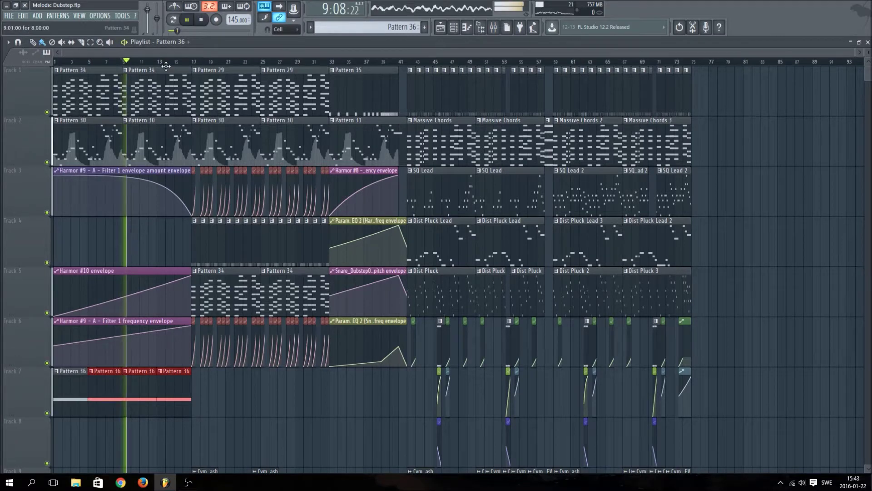
pyautogui.click(157, 63)
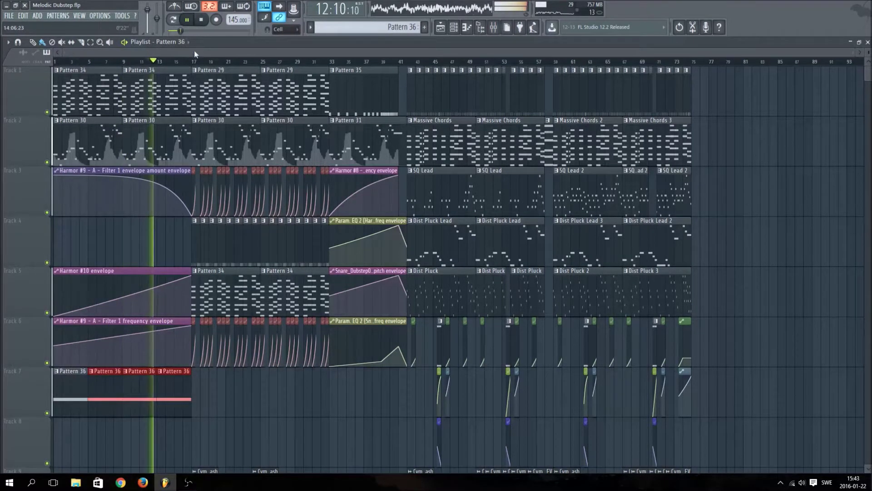
pyautogui.click(187, 19)
# - Route 3x Osc #2 to free mixer track 14 and load Fruity parametric EQ 2 in its first effect slot
pyautogui.press('F6')
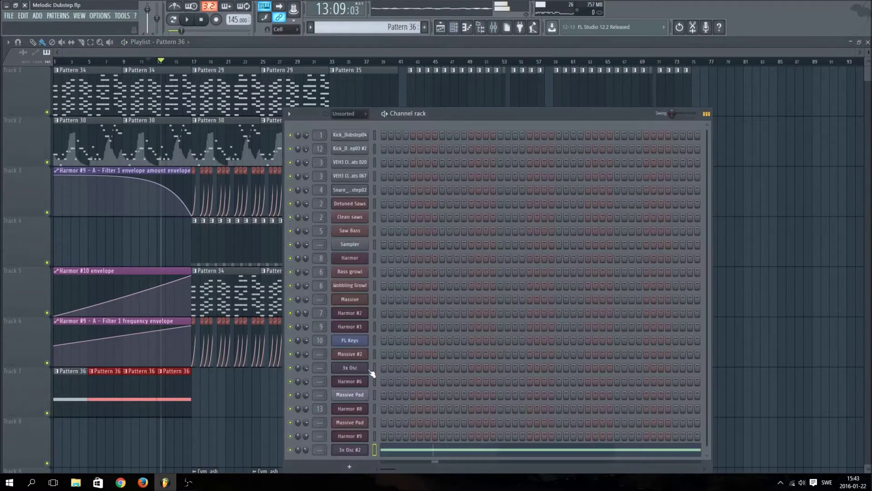
pyautogui.click(363, 448)
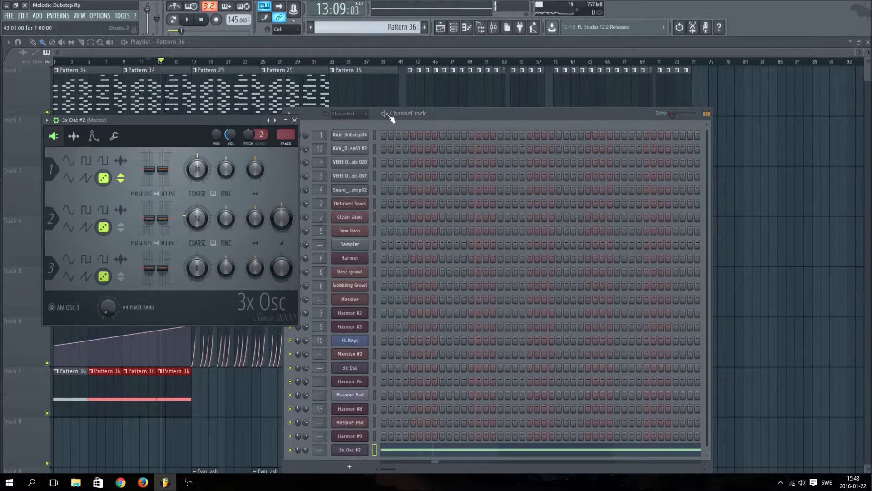
pyautogui.click(189, 150)
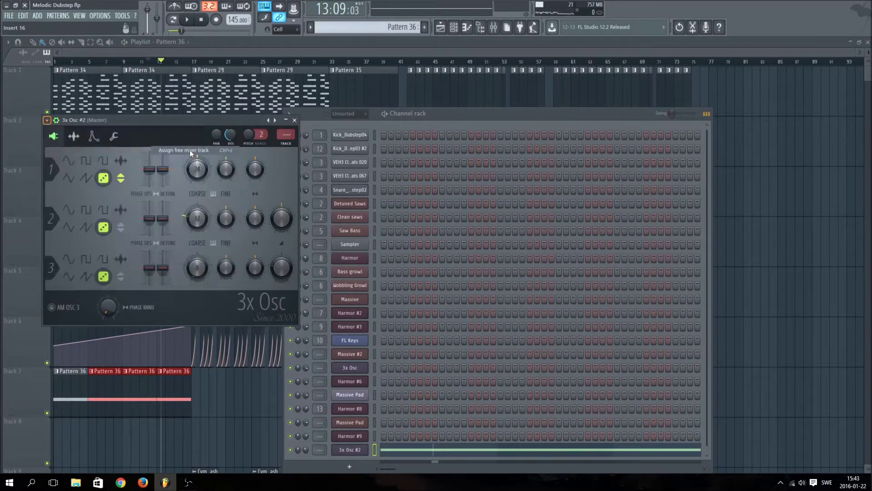
pyautogui.click(559, 137)
pyautogui.moveTo(674, 232)
pyautogui.click(736, 248)
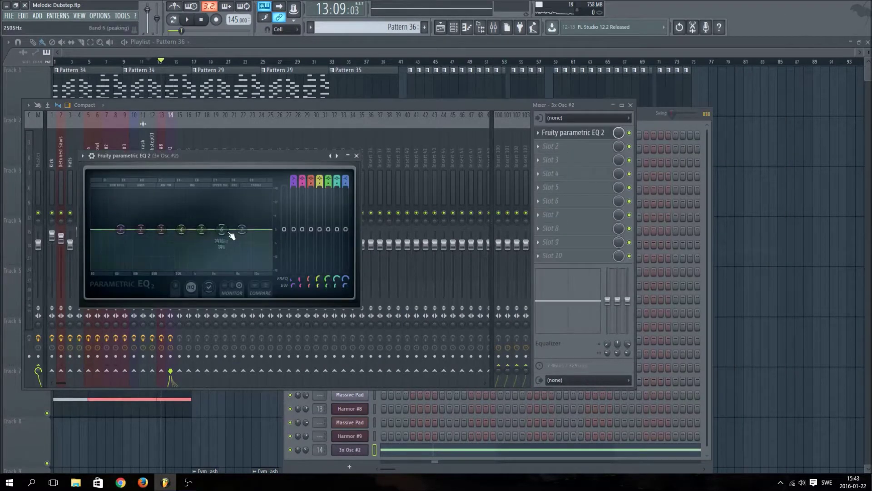
# - Disable EQ bands 1 to 6 on 3x Osc #2 and make band 7 a low pass with its cutoff at maximum
pyautogui.moveTo(293, 179); pyautogui.dragTo(321, 189)
pyautogui.moveTo(328, 176); pyautogui.dragTo(345, 194)
pyautogui.rightClick(242, 229)
pyautogui.moveTo(257, 261)
pyautogui.click(287, 261)
pyautogui.moveTo(243, 230); pyautogui.dragTo(272, 230)
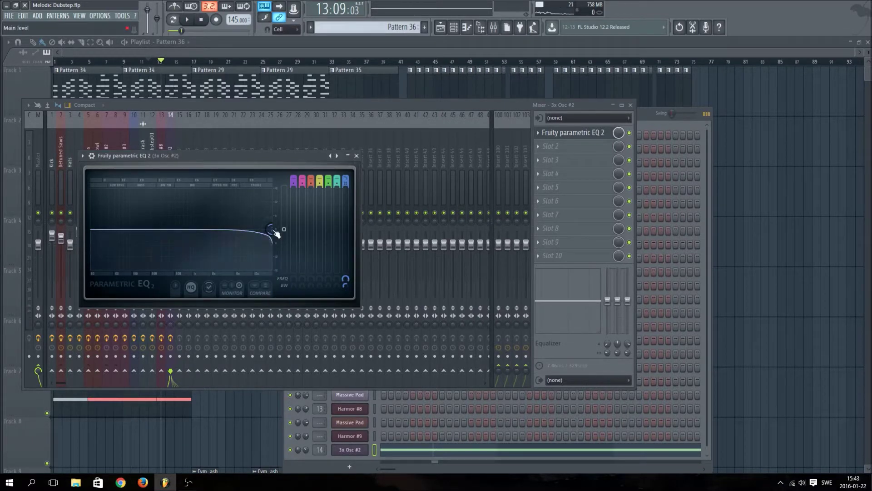
# - Create an automation clip for the EQ's band 7 frequency and fit it on Track 8 from bar 1 to bar 17
pyautogui.rightClick(346, 279)
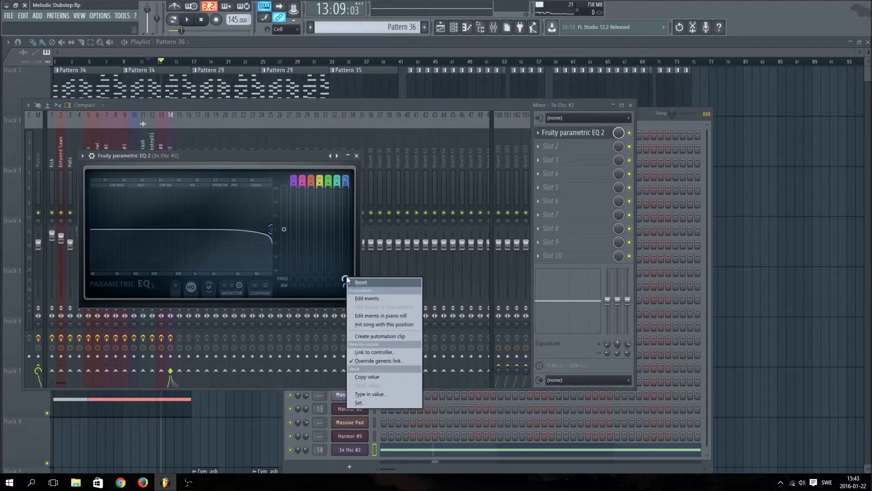
pyautogui.click(382, 337)
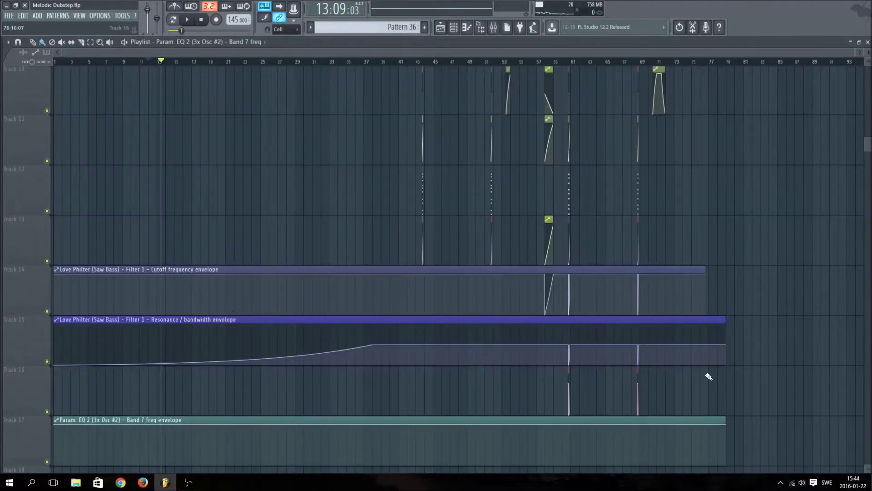
pyautogui.moveTo(725, 434); pyautogui.dragTo(161, 407)
pyautogui.scroll(3, 135, 418)
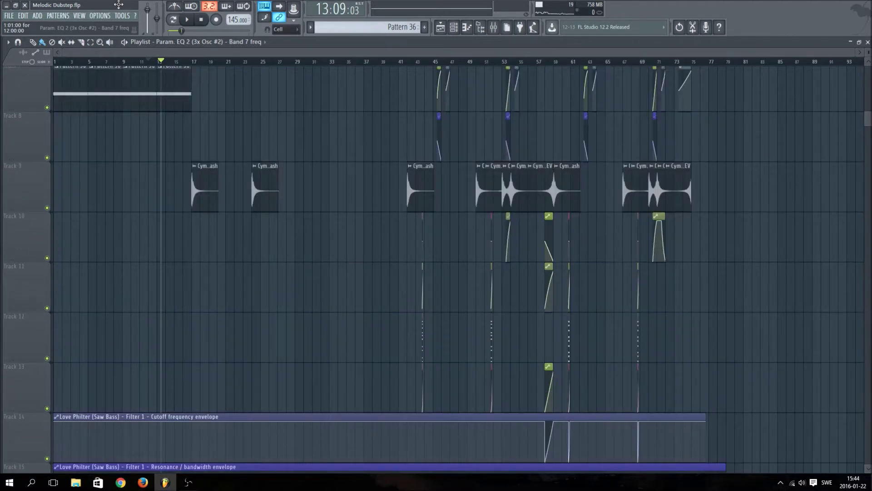
pyautogui.moveTo(118, 5); pyautogui.dragTo(101, 267)
pyautogui.moveTo(156, 258); pyautogui.dragTo(182, 257)
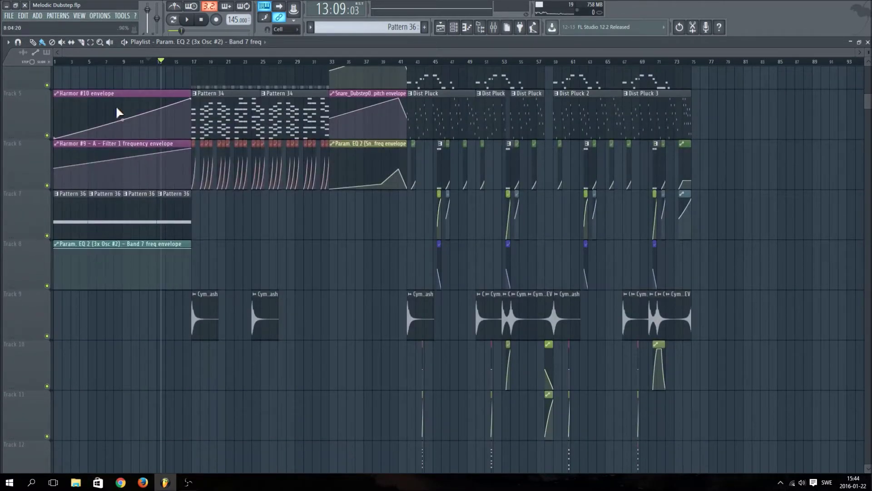
# - Try a band 7 frequency envelope falling from maximum at bar 1 to minimum at bar 17, and delete the clip
pyautogui.click(186, 21)
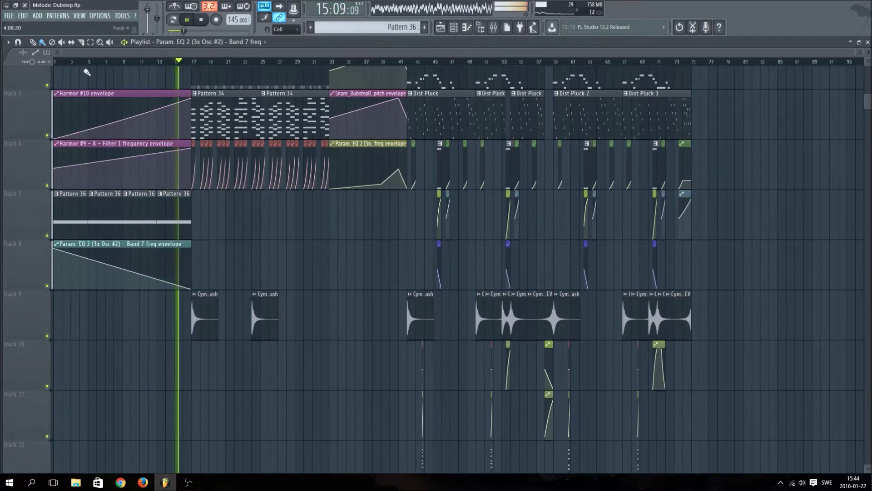
pyautogui.press('space')
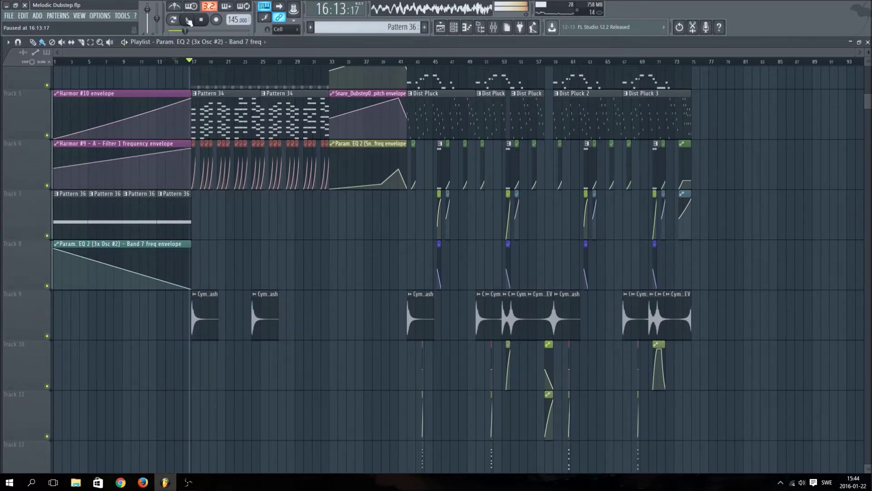
pyautogui.click(458, 34)
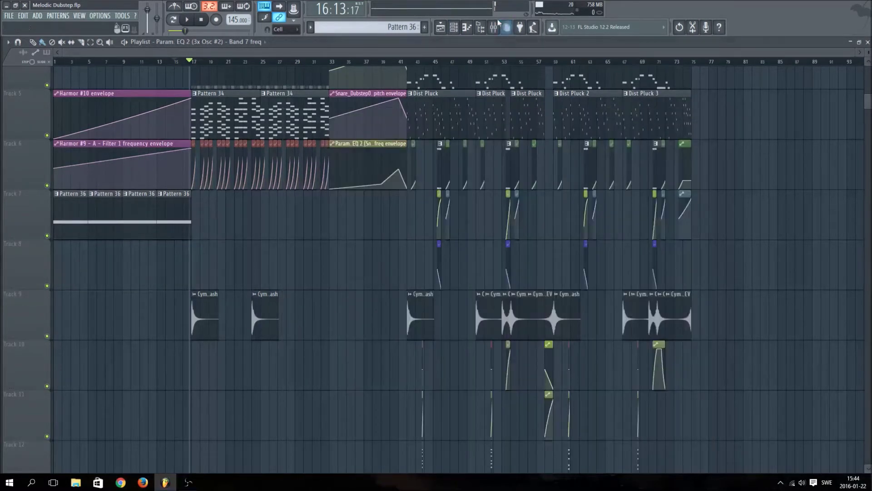
# - Disable band 7 in the 3x Osc #2 EQ and try band 1 as a steeper high pass with its cutoff at minimum
pyautogui.click(495, 26)
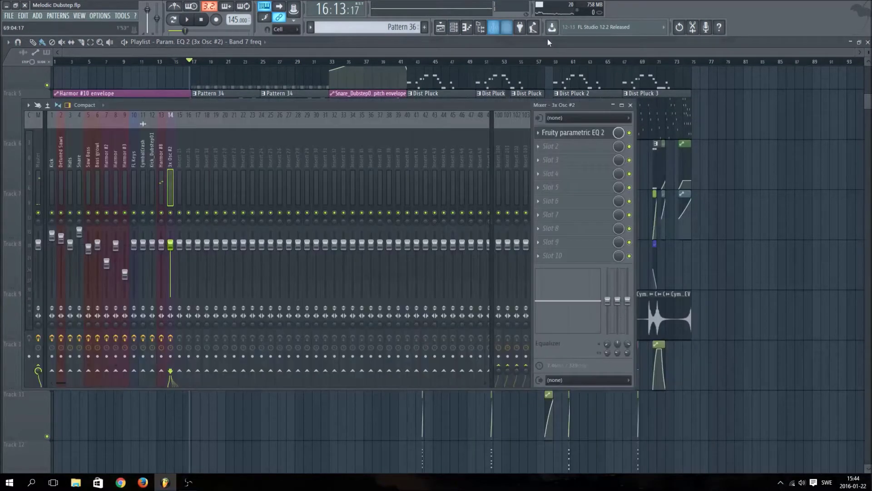
pyautogui.click(586, 135)
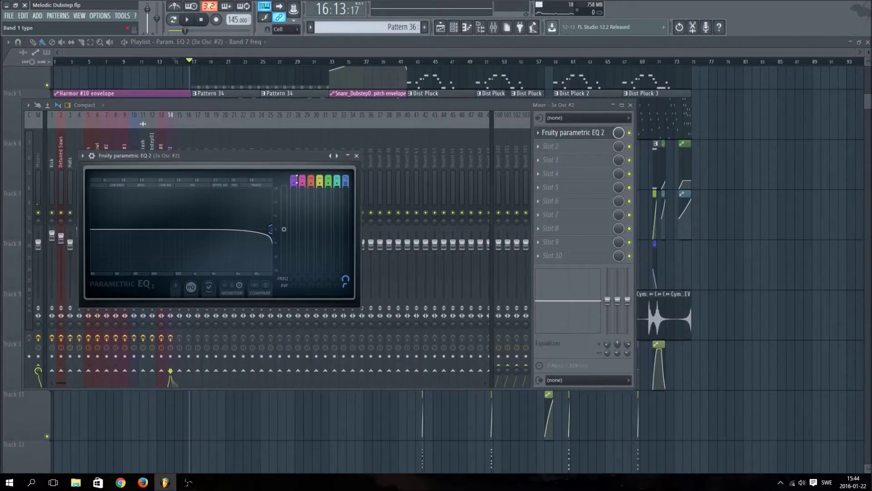
pyautogui.moveTo(293, 179); pyautogui.dragTo(336, 187)
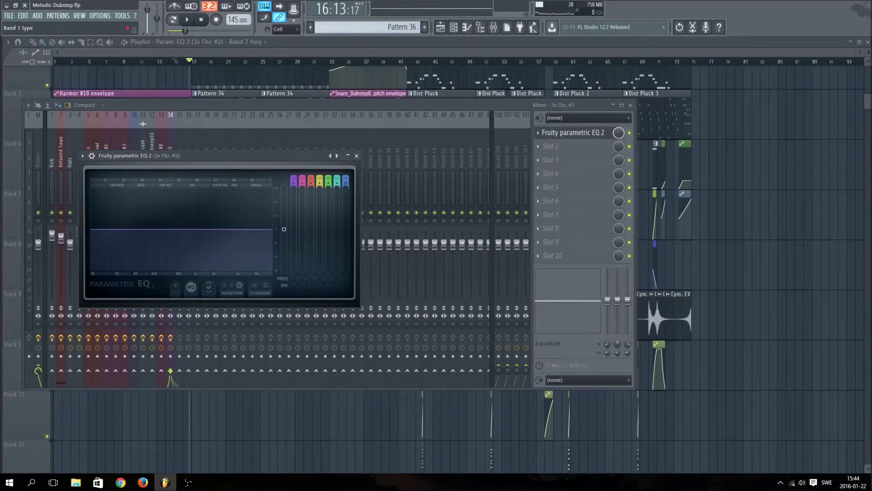
pyautogui.moveTo(293, 179); pyautogui.dragTo(293, 172)
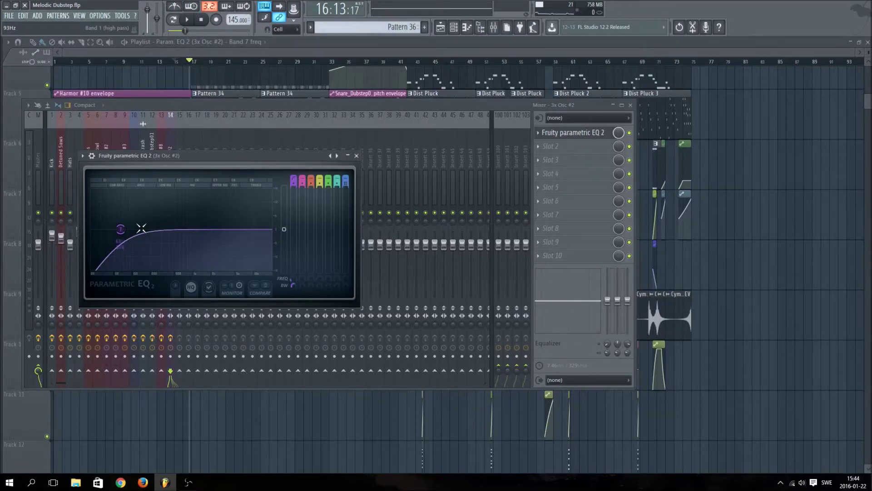
pyautogui.moveTo(137, 263)
pyautogui.click(166, 261)
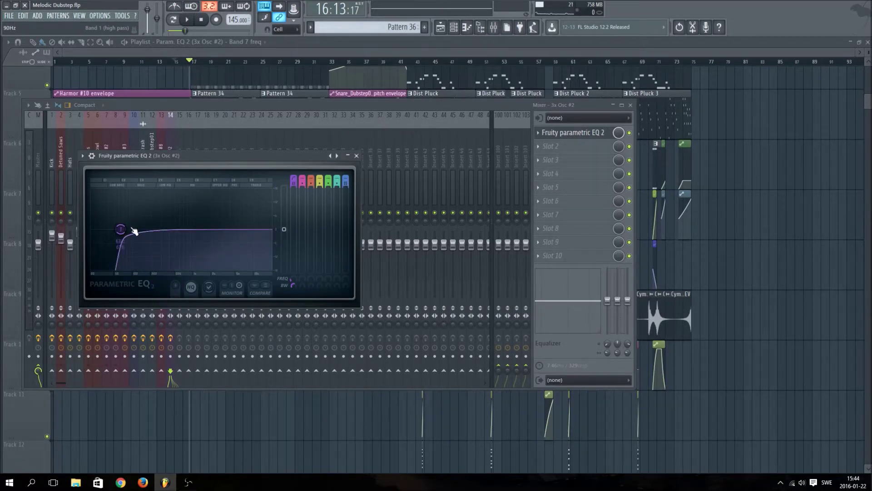
pyautogui.moveTo(134, 231); pyautogui.dragTo(91, 229)
# - Play the intro from the start while sweeping the band 1 high-pass cutoff on 3x Osc #2
pyautogui.click(196, 23)
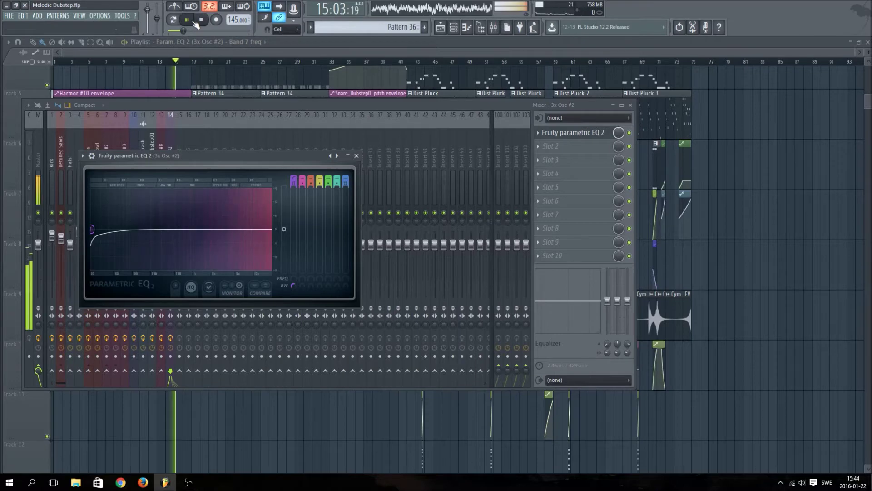
pyautogui.click(201, 20)
pyautogui.click(201, 20)
pyautogui.click(188, 20)
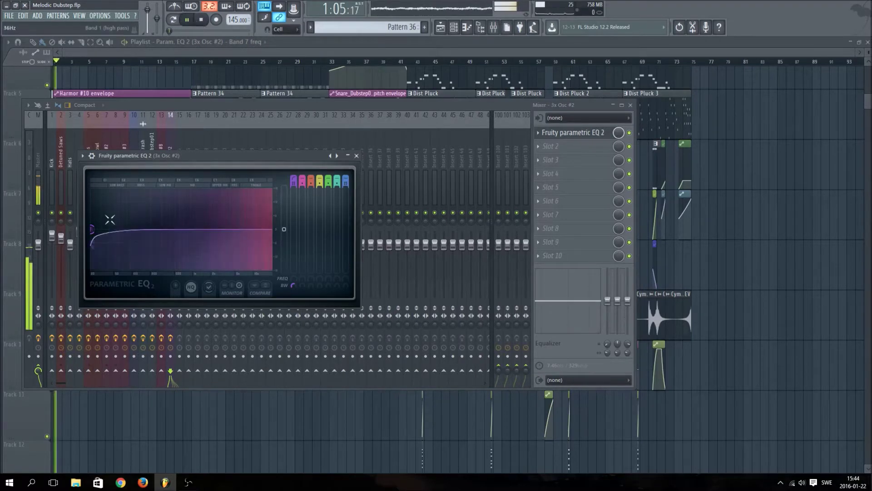
pyautogui.moveTo(98, 232); pyautogui.dragTo(139, 228)
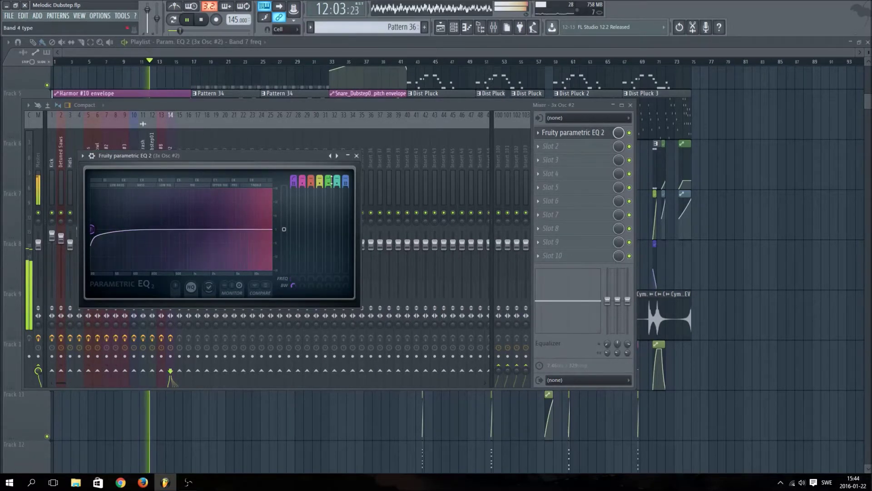
# - Replace the band 1 high pass with a band 7 low pass, comparing filter types and sweeping the cutoff during playback
pyautogui.moveTo(346, 180); pyautogui.dragTo(346, 172)
pyautogui.moveTo(270, 229)
pyautogui.mouseDown()
pyautogui.moveTo(234, 230)
pyautogui.moveTo(272, 232)
pyautogui.mouseUp()
pyautogui.moveTo(346, 180); pyautogui.dragTo(346, 174)
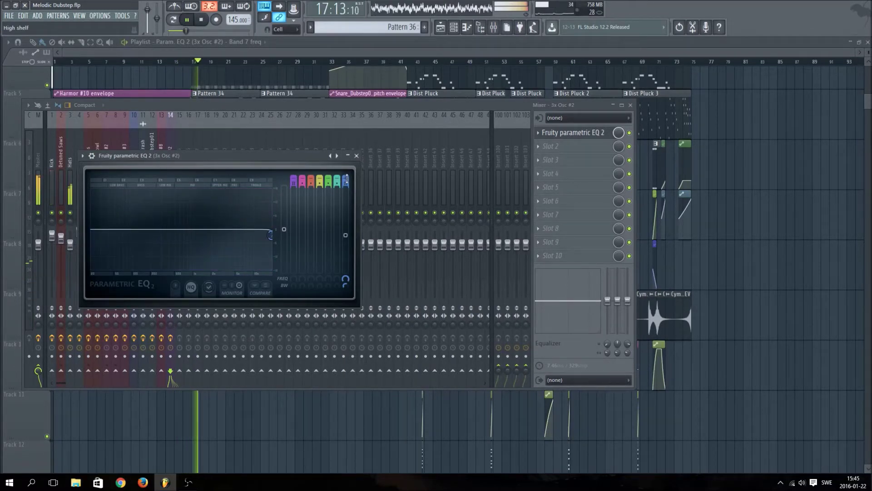
pyautogui.moveTo(270, 224); pyautogui.dragTo(270, 229)
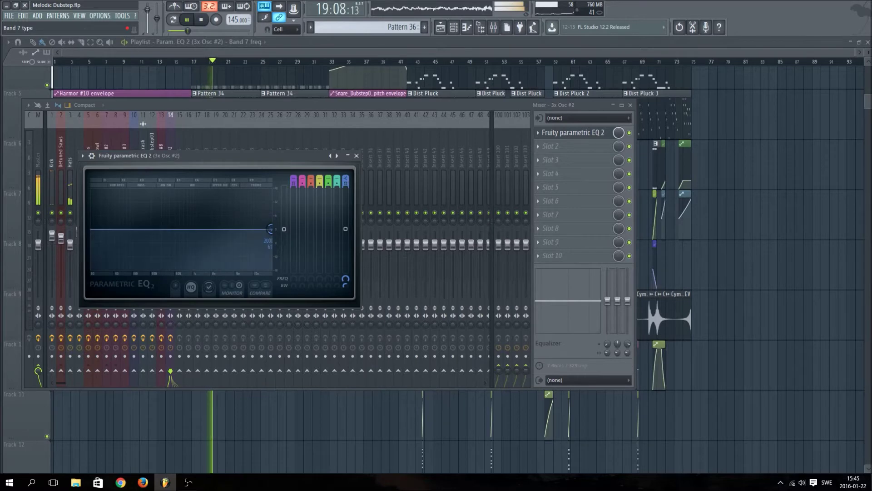
pyautogui.moveTo(345, 178); pyautogui.dragTo(346, 182)
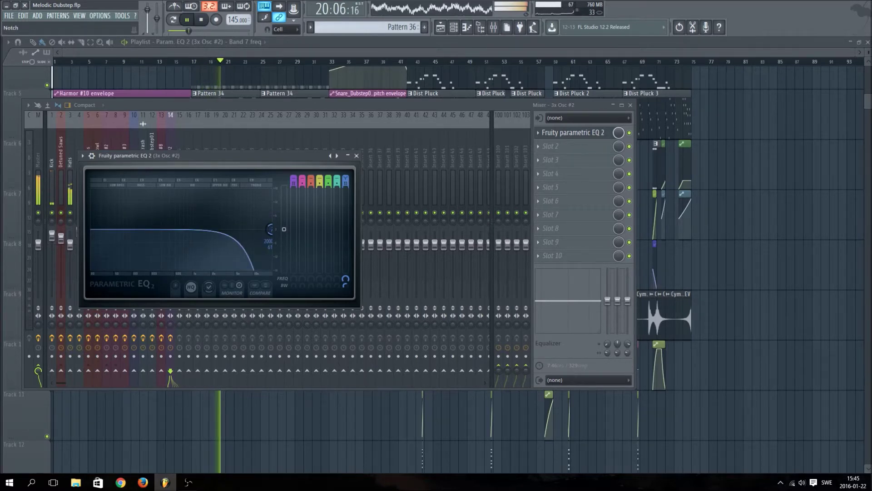
pyautogui.moveTo(342, 176); pyautogui.dragTo(342, 180)
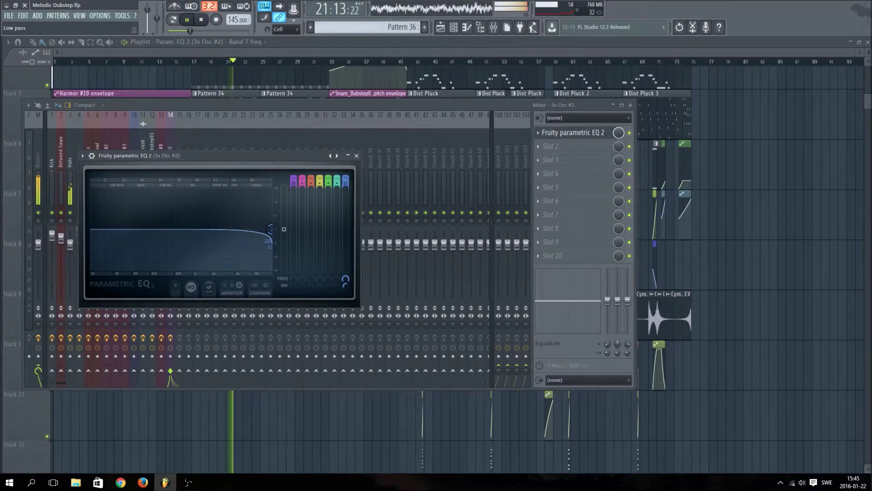
pyautogui.moveTo(346, 180); pyautogui.dragTo(345, 178)
pyautogui.moveTo(245, 229); pyautogui.dragTo(228, 229)
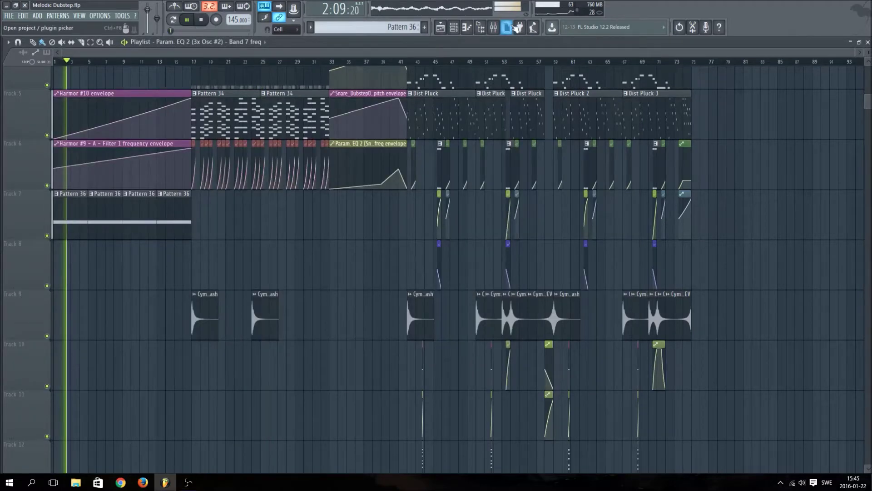
# - Lower the 3x Osc #2 EQ's band 7 cutoff to its minimum and create an automation clip for that frequency
pyautogui.click(494, 27)
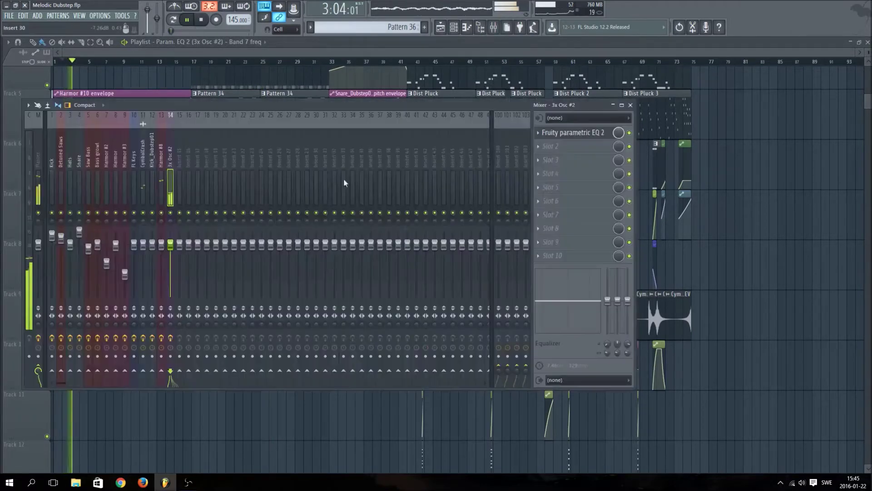
pyautogui.click(585, 132)
pyautogui.moveTo(271, 229); pyautogui.dragTo(91, 229)
pyautogui.rightClick(345, 281)
pyautogui.click(377, 335)
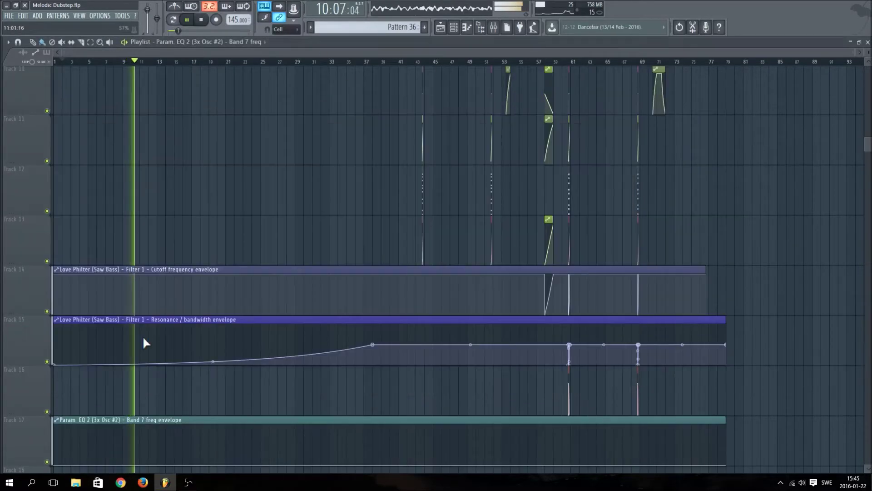
# - Shorten the 3x Osc #2 Band 7 frequency automation to a rise ending at bar 17 and place it on Track 8
pyautogui.moveTo(727, 464); pyautogui.dragTo(209, 374)
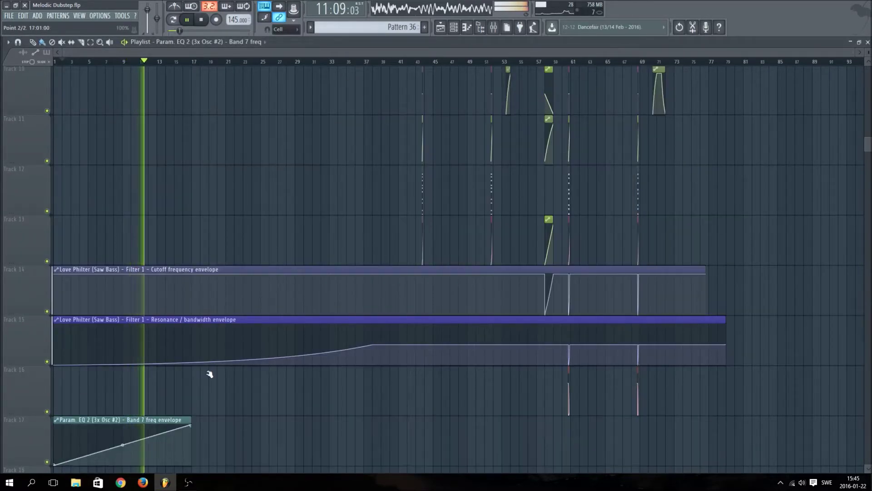
pyautogui.moveTo(198, 425); pyautogui.dragTo(111, 165)
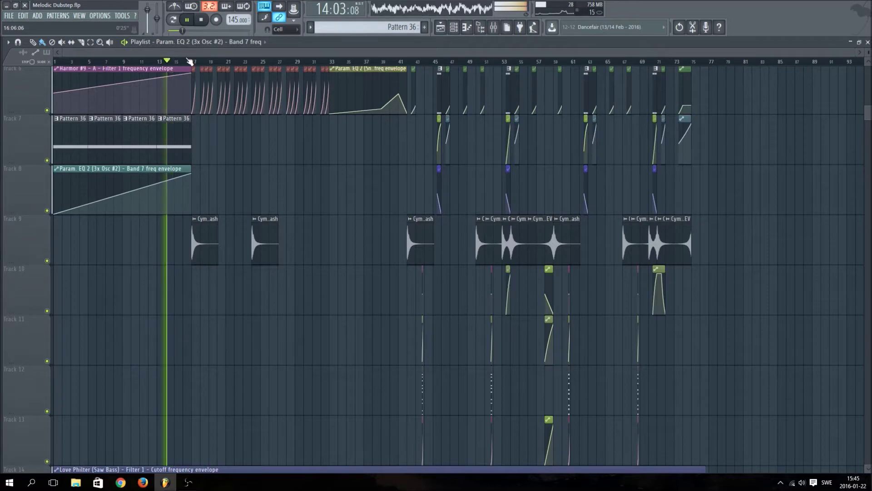
# - Add two Pattern 36 clips from bar 17 and extend the Band 7 frequency automation so it falls to minimum at bar 25
pyautogui.scroll(3, 175, 61)
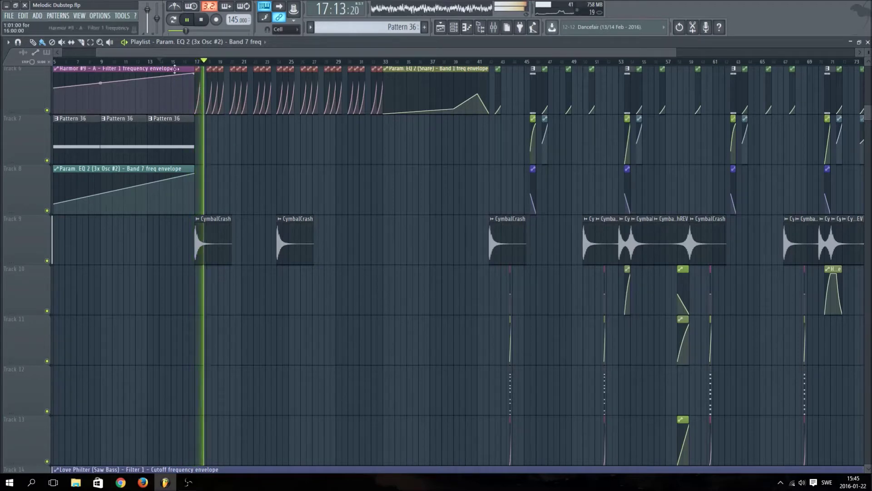
pyautogui.click(200, 146)
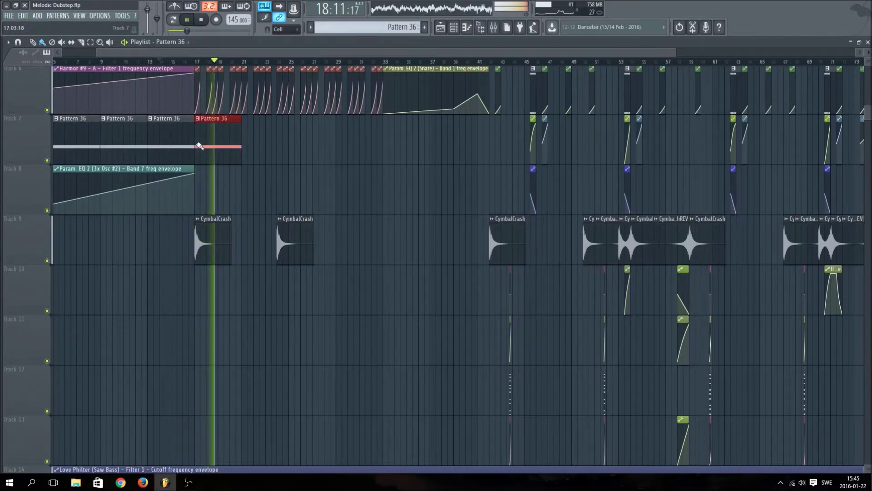
pyautogui.click(249, 146)
pyautogui.moveTo(195, 169); pyautogui.dragTo(288, 168)
pyautogui.moveTo(288, 174); pyautogui.dragTo(290, 214)
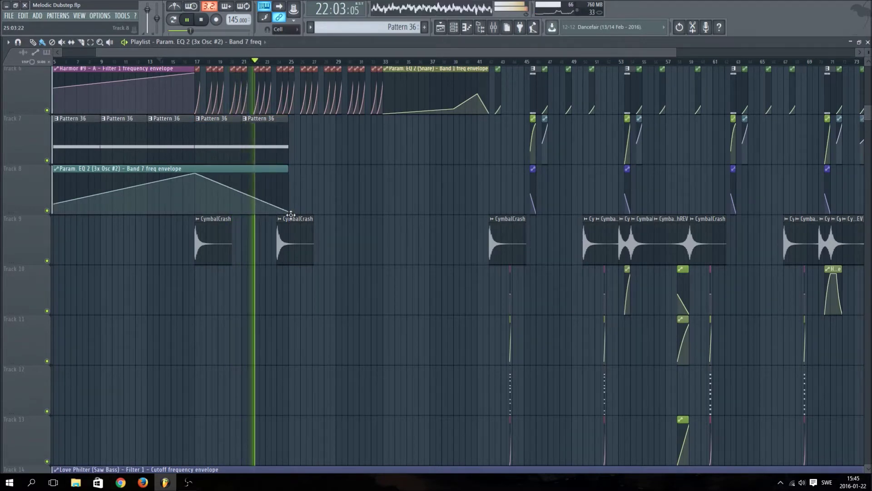
pyautogui.moveTo(288, 171); pyautogui.dragTo(300, 171)
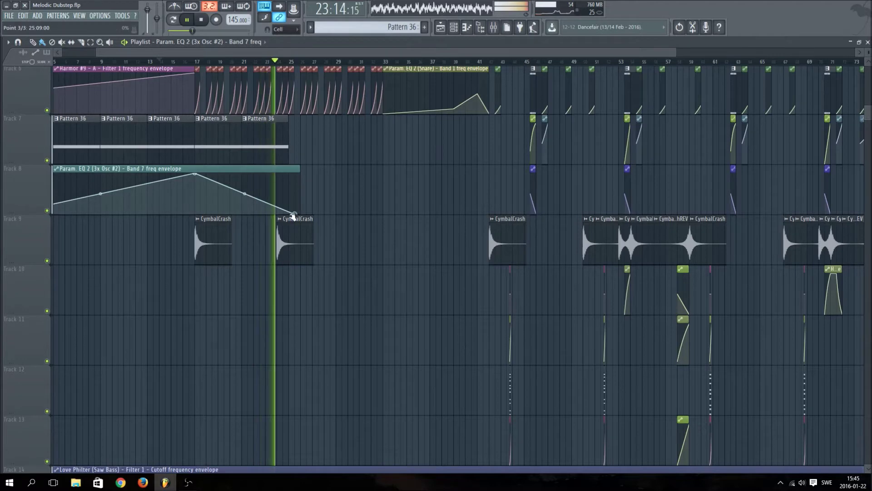
pyautogui.moveTo(293, 214); pyautogui.dragTo(288, 213)
pyautogui.moveTo(299, 171); pyautogui.dragTo(291, 171)
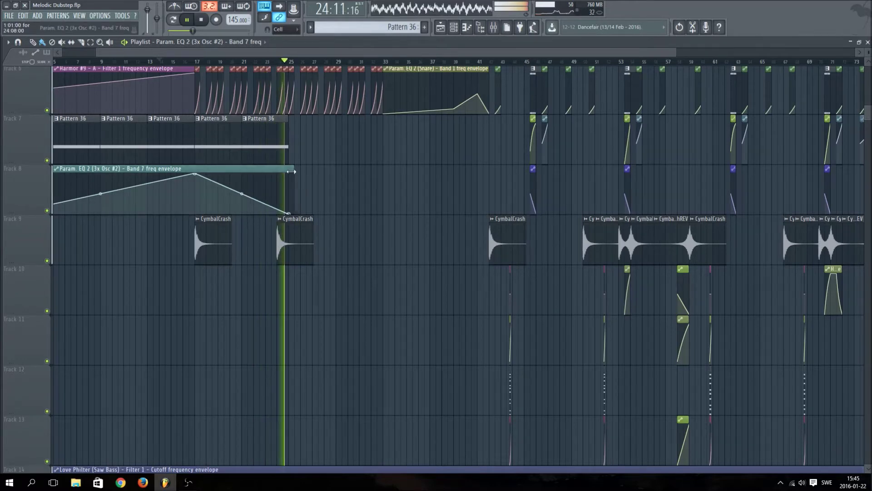
# - Place a copy of the Snare Band 1 frequency automation on Track 9, ending at bar 17
pyautogui.scroll(2, 424, 169)
pyautogui.click(424, 169)
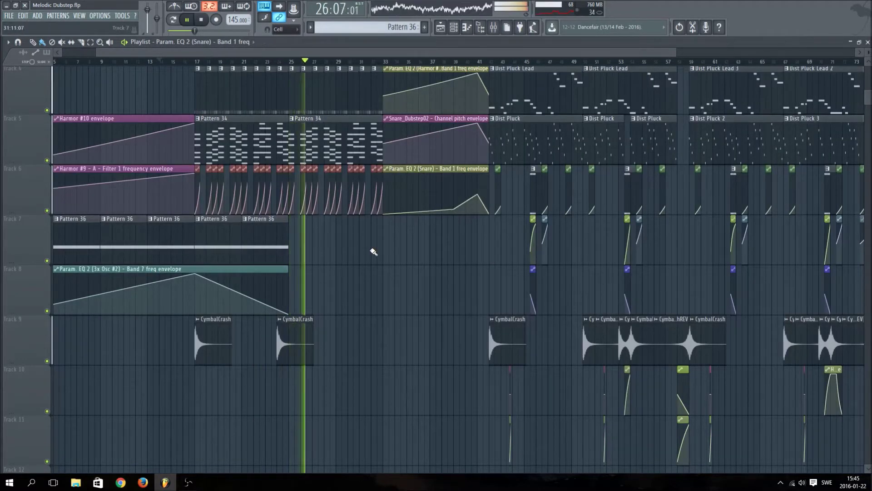
pyautogui.click(121, 380)
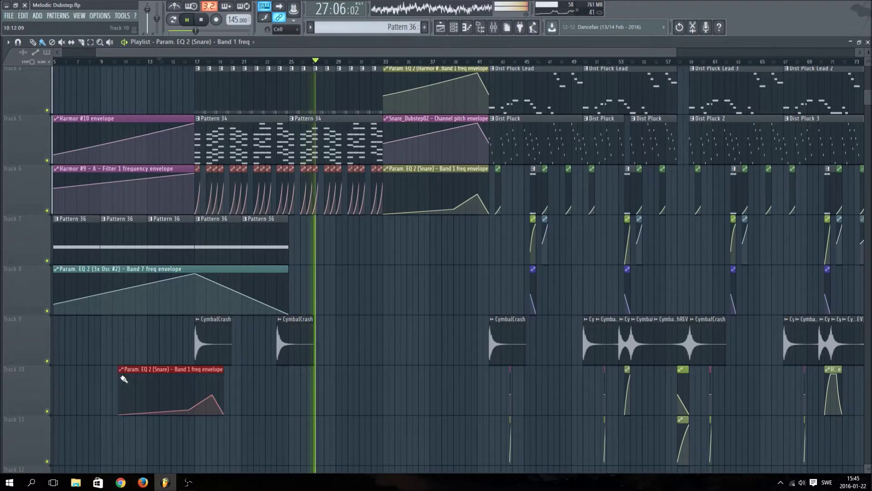
pyautogui.moveTo(162, 370); pyautogui.dragTo(133, 320)
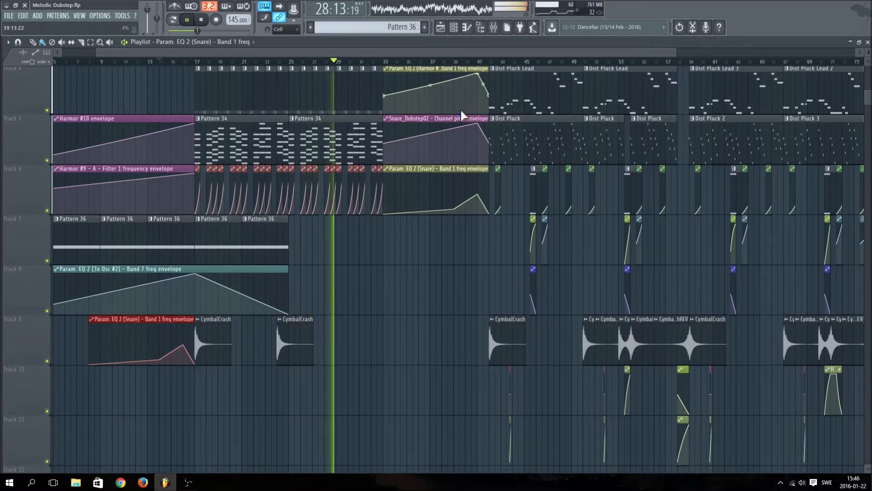
# - Place a copy of the Snare_Dubstep02 channel pitch automation on Track 10, ending at bar 17
pyautogui.scroll(2, 460, 108)
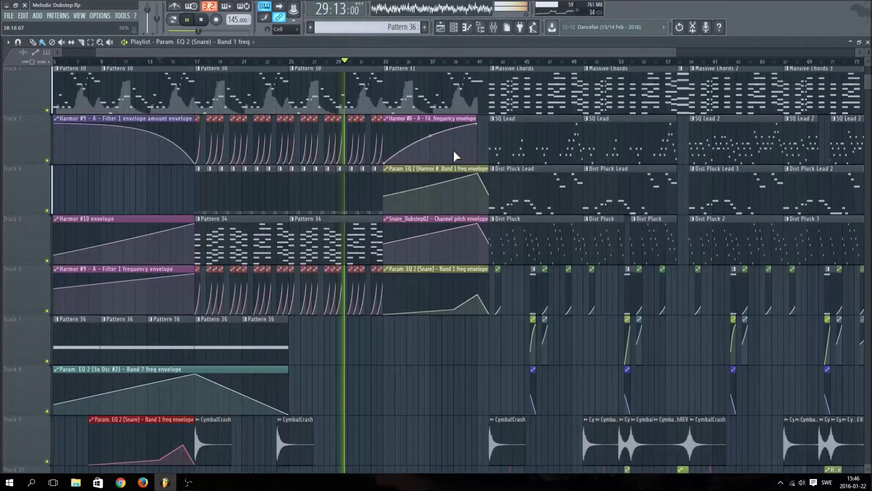
pyautogui.scroll(-2, 448, 230)
pyautogui.click(187, 370)
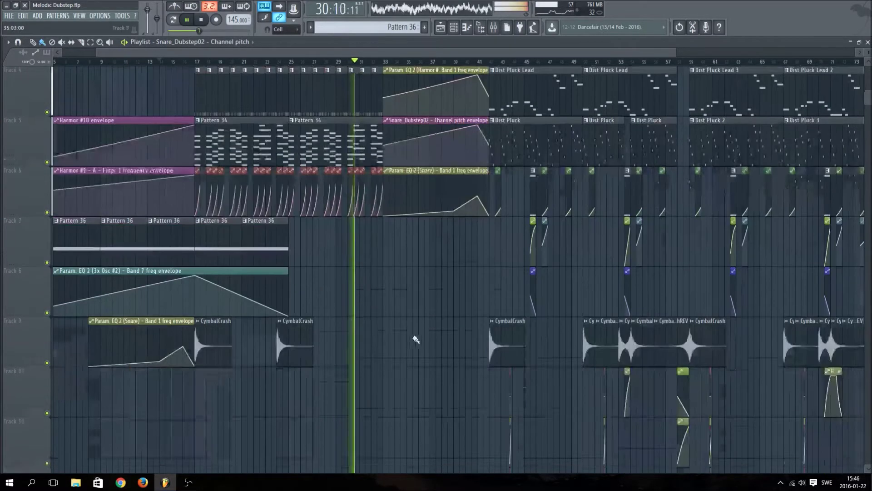
pyautogui.moveTo(188, 371); pyautogui.dragTo(146, 370)
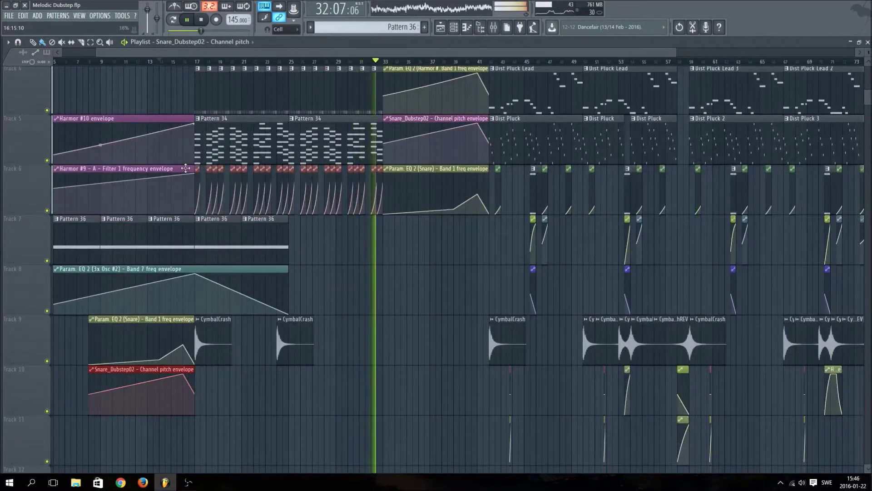
# - Continue the Pattern 36 clips on Track 7 from bar 25 up to bar 33
pyautogui.scroll(-2, 310, 64)
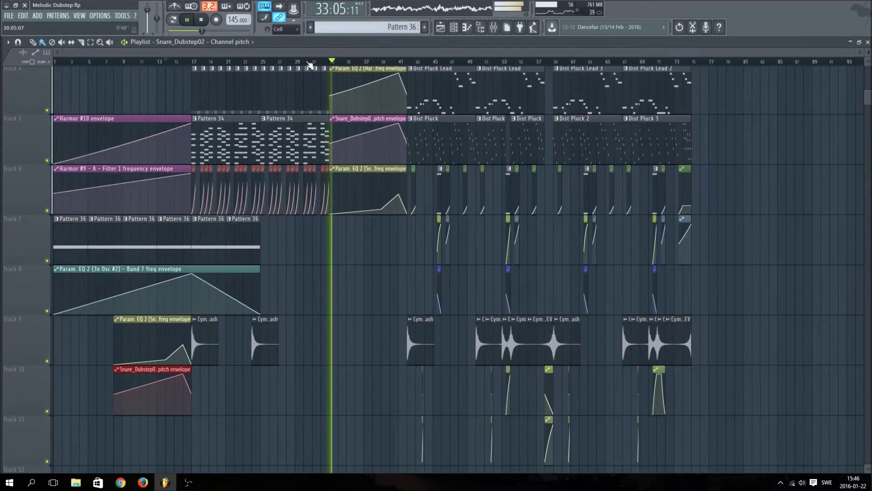
pyautogui.scroll(3, 388, 241)
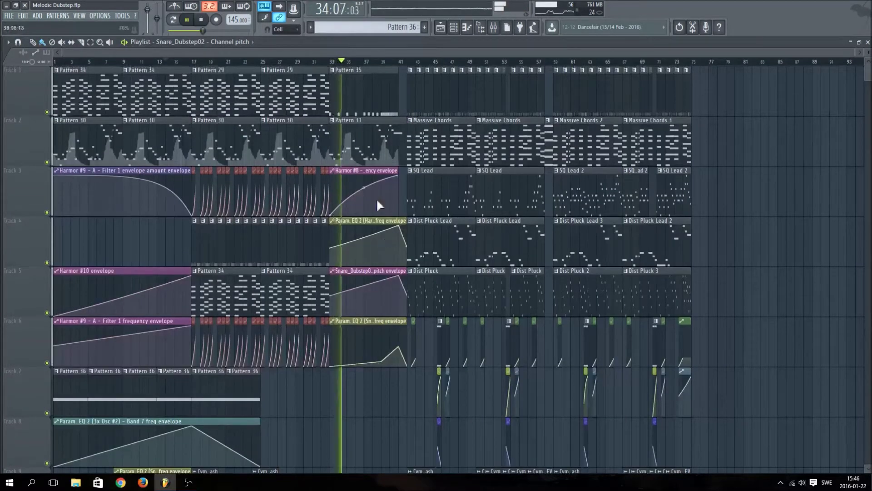
pyautogui.scroll(-1, 388, 238)
pyautogui.click(235, 344)
pyautogui.moveTo(269, 348); pyautogui.dragTo(328, 347)
# - Extend the Band 7 frequency automation to bar 42 with a peak at bar 33 that falls to minimum at bar 35
pyautogui.moveTo(260, 380); pyautogui.dragTo(407, 373)
pyautogui.rightClick(326, 382)
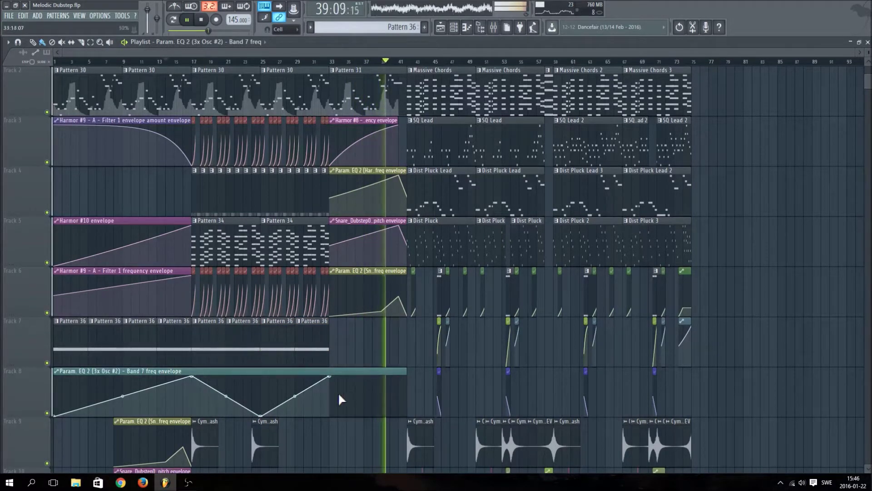
pyautogui.click(339, 415)
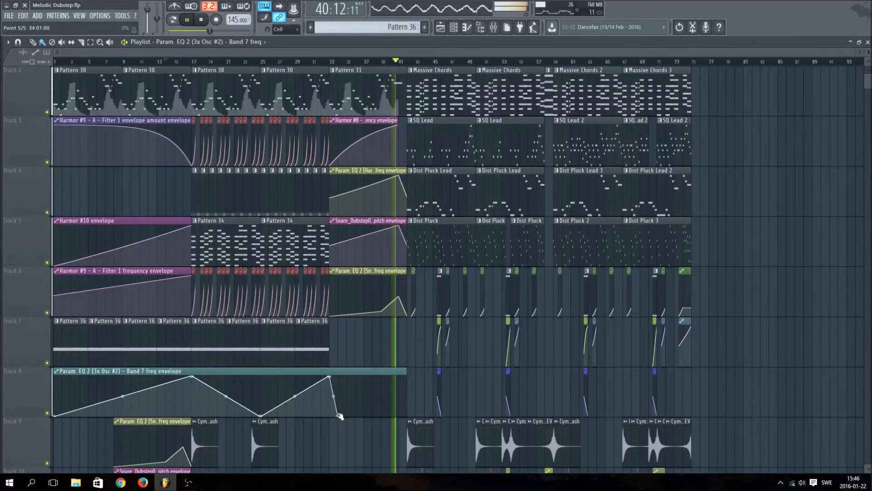
pyautogui.moveTo(340, 416); pyautogui.dragTo(343, 416)
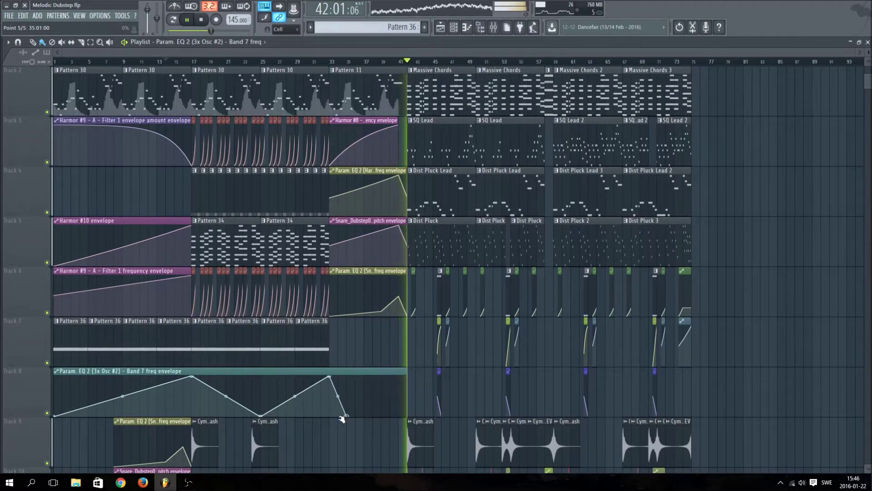
# - Replace the bar 33 peak with a flat minimum from bar 25 to 33, followed by a rise to maximum at bar 42
pyautogui.rightClick(331, 377)
pyautogui.click(345, 319)
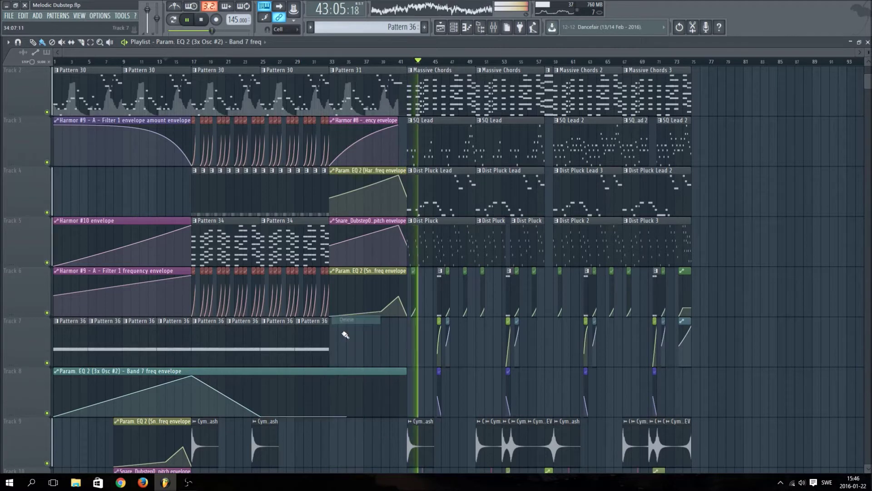
pyautogui.moveTo(347, 415); pyautogui.dragTo(402, 378)
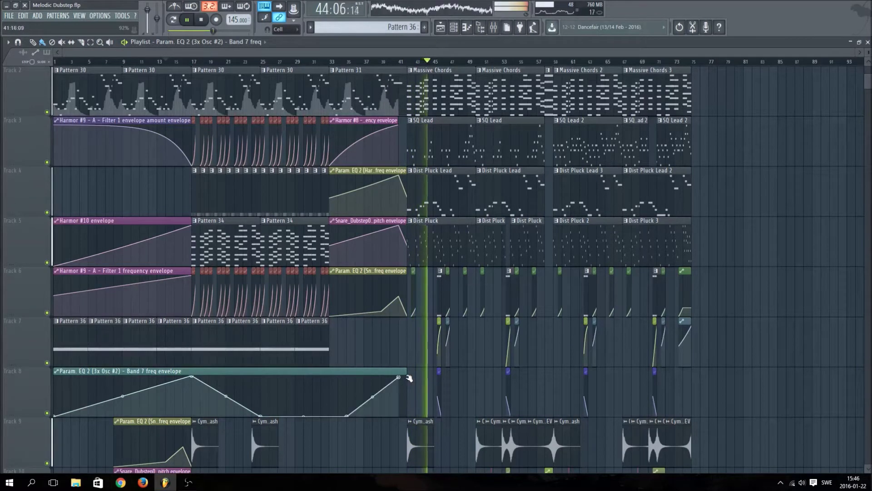
pyautogui.rightClick(348, 416)
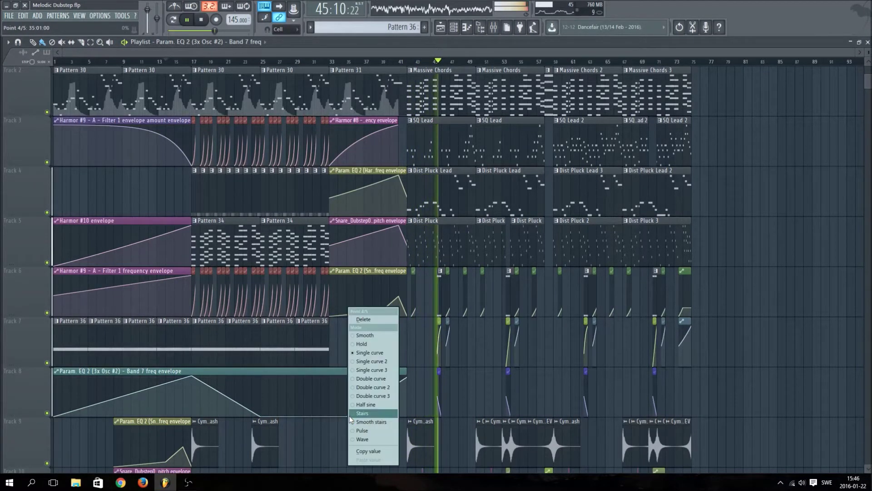
pyautogui.click(363, 319)
pyautogui.rightClick(339, 400)
pyautogui.moveTo(338, 400)
pyautogui.mouseDown()
pyautogui.moveTo(322, 412)
pyautogui.moveTo(330, 415)
pyautogui.mouseUp()
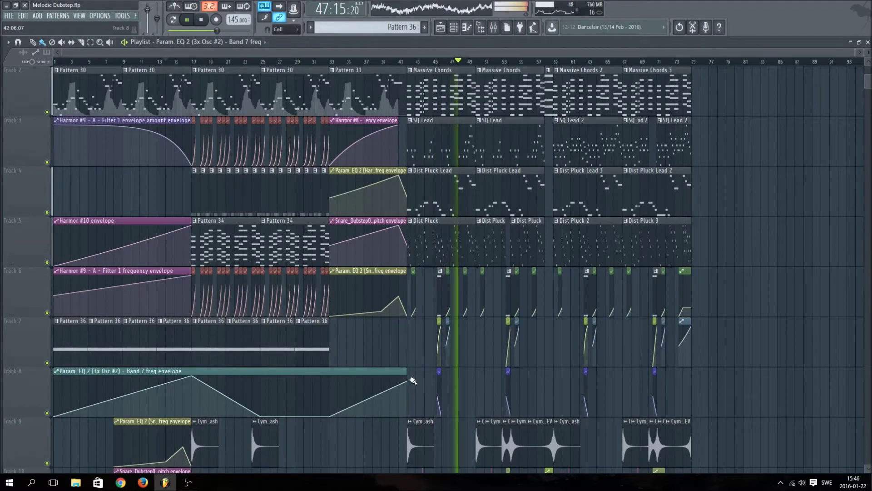
pyautogui.moveTo(406, 380)
pyautogui.mouseDown()
pyautogui.moveTo(422, 380)
pyautogui.moveTo(408, 376)
pyautogui.mouseUp()
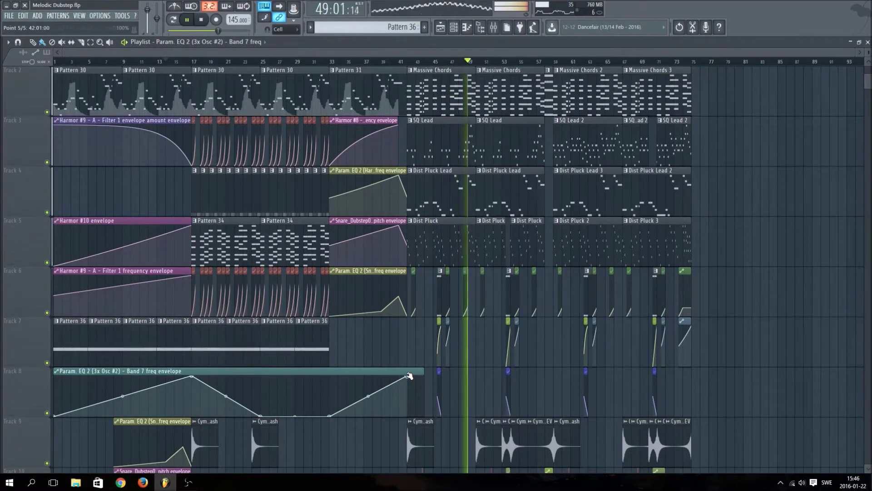
pyautogui.moveTo(424, 370); pyautogui.dragTo(410, 368)
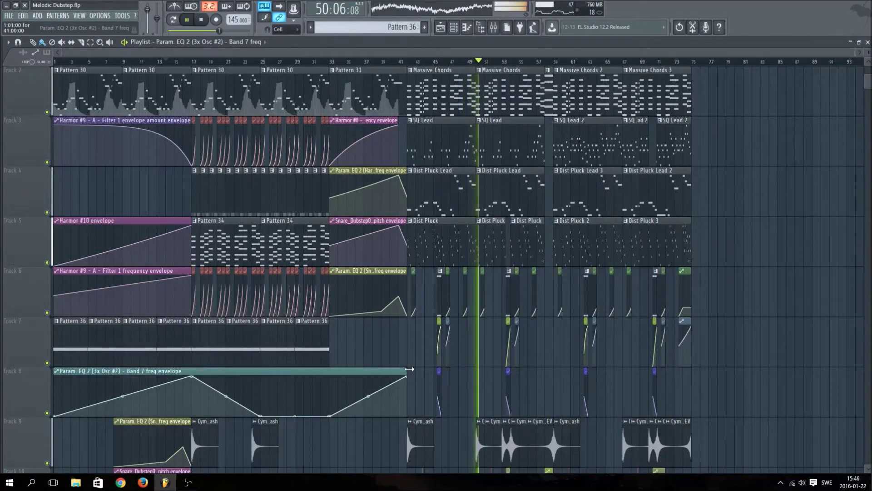
# - End the Band 7 frequency rise and its clip at bar 41, and continue the Pattern 36 clips from bar 33 to 41
pyautogui.click(391, 61)
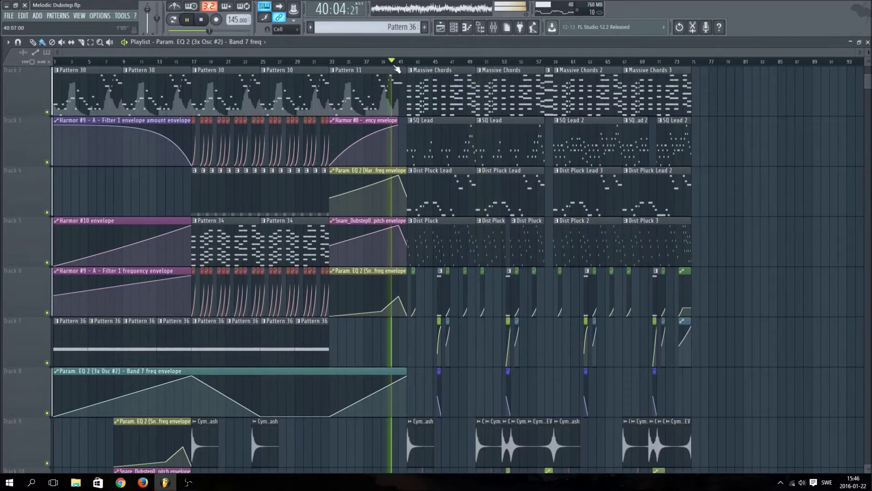
pyautogui.moveTo(408, 376); pyautogui.dragTo(403, 375)
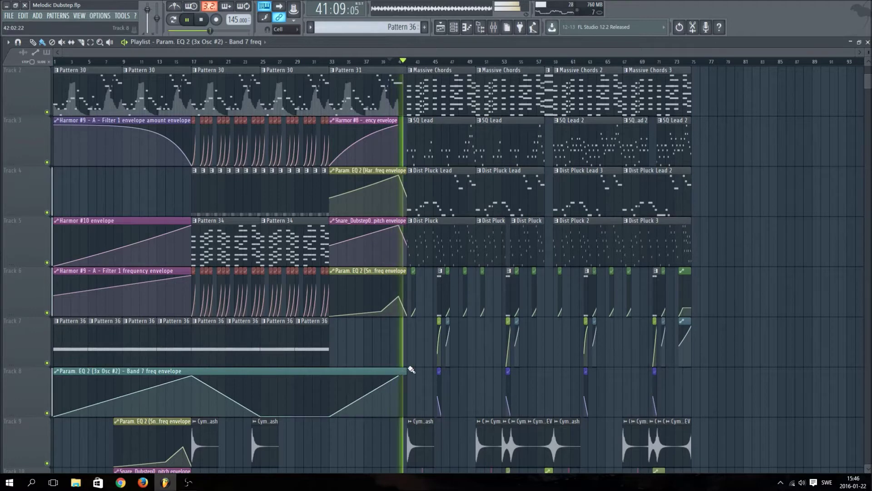
pyautogui.moveTo(335, 340); pyautogui.dragTo(368, 341)
pyautogui.click(385, 62)
pyautogui.moveTo(406, 373); pyautogui.dragTo(398, 372)
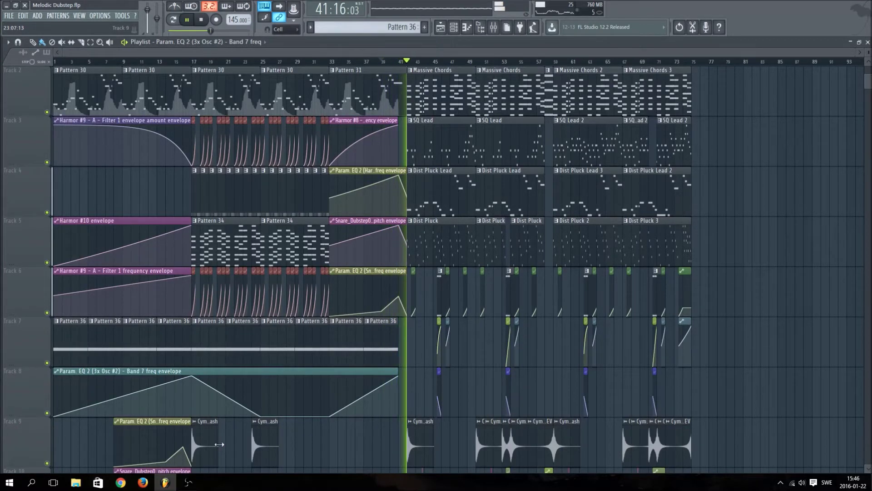
# - Place two CymbalCrashREV clips on Track 9, one ending near bar 41 and one ending at bar 42
pyautogui.scroll(-2, 273, 445)
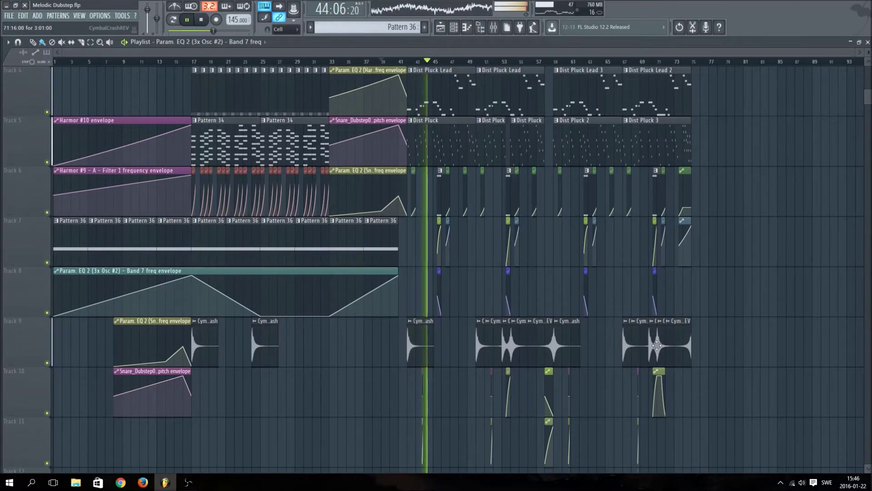
pyautogui.click(337, 401)
pyautogui.moveTo(338, 401); pyautogui.dragTo(399, 322)
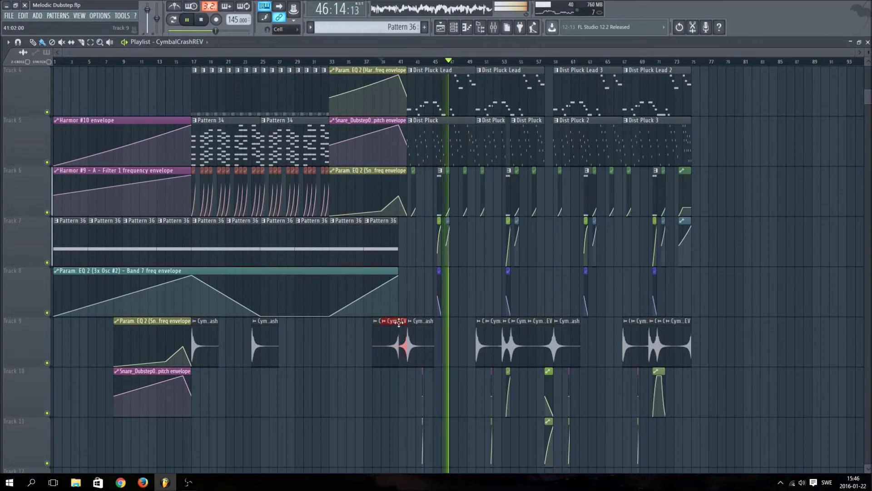
# - Align the earlier CymbalCrashREV clip to end exactly at bar 41 and play the transition into the drop
pyautogui.click(390, 61)
pyautogui.scroll(3, 410, 63)
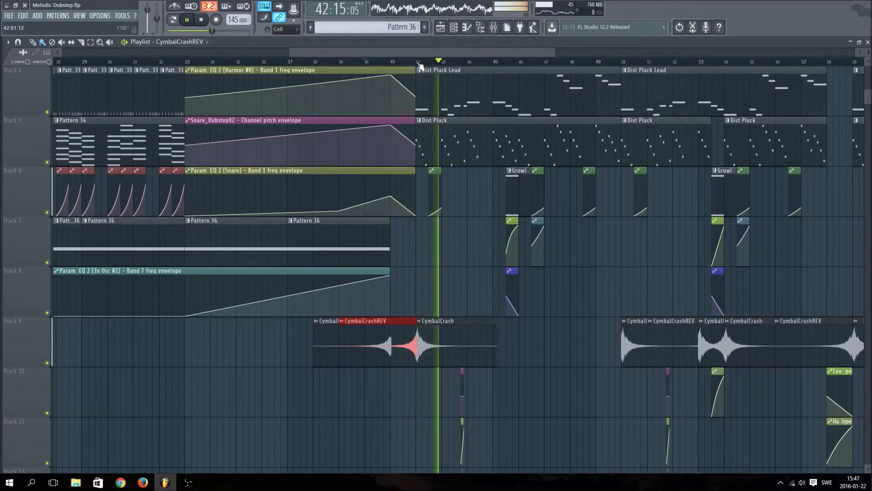
pyautogui.scroll(1, 417, 66)
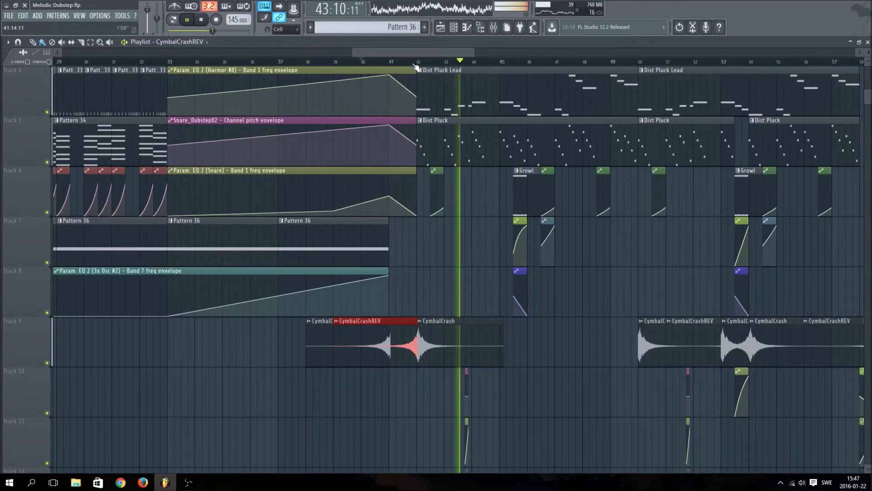
pyautogui.scroll(4, 417, 66)
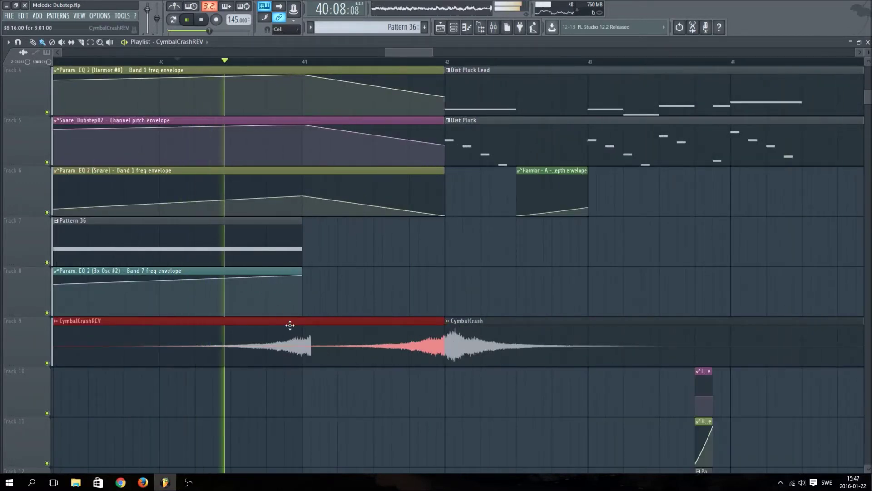
pyautogui.moveTo(290, 325); pyautogui.dragTo(305, 403)
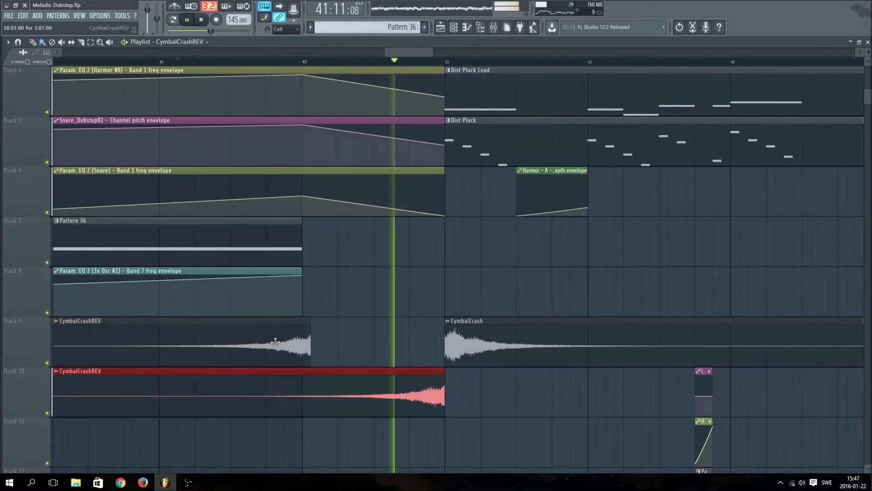
pyautogui.moveTo(275, 342); pyautogui.dragTo(264, 342)
pyautogui.moveTo(341, 386); pyautogui.dragTo(338, 343)
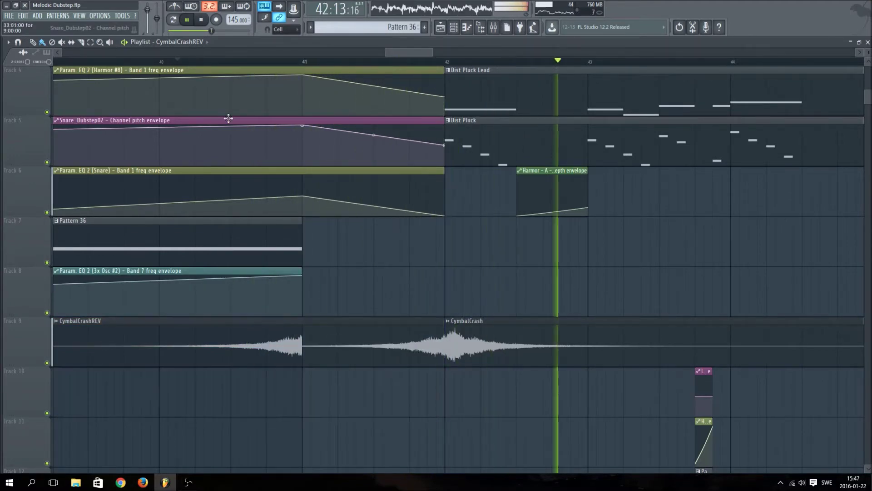
pyautogui.click(210, 61)
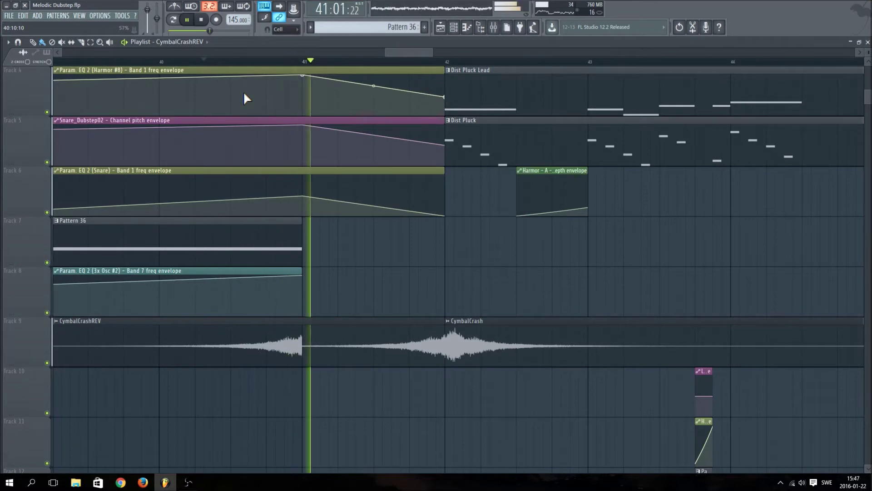
# - Replay the transition into the drop from just before bar 41 and look over the surrounding arrangement
pyautogui.click(267, 60)
pyautogui.scroll(3, 366, 215)
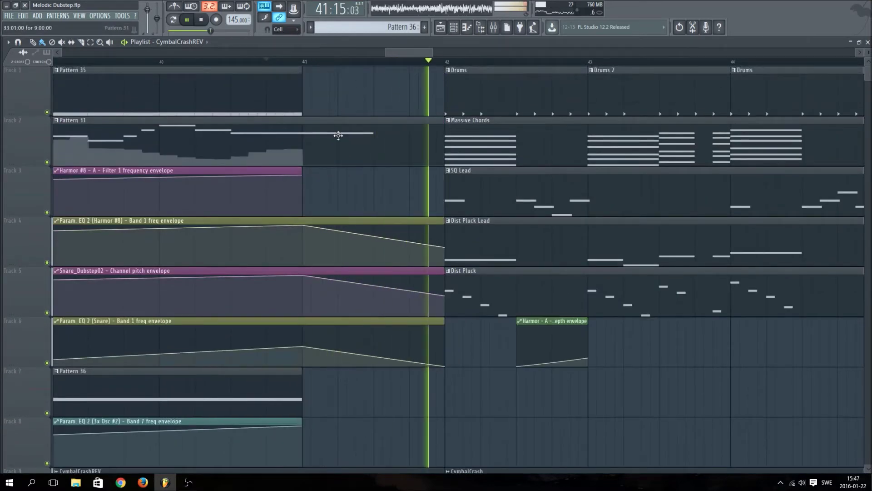
pyautogui.scroll(-5, 352, 72)
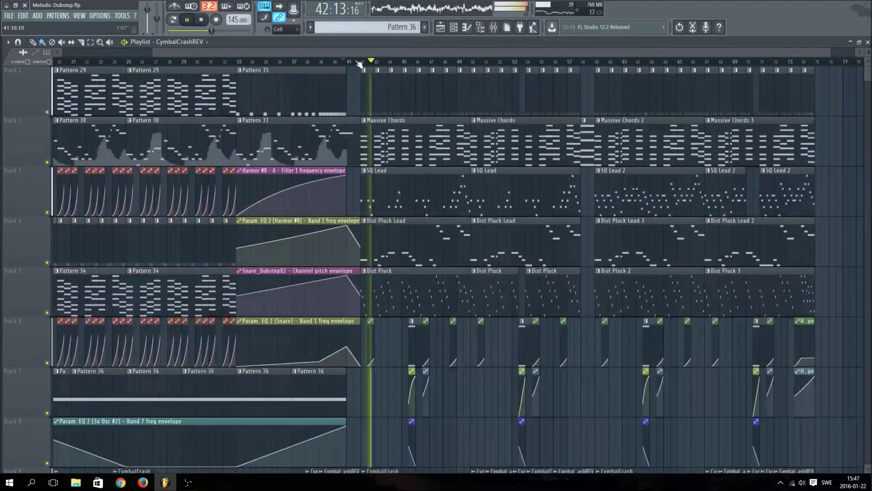
pyautogui.scroll(-3, 360, 65)
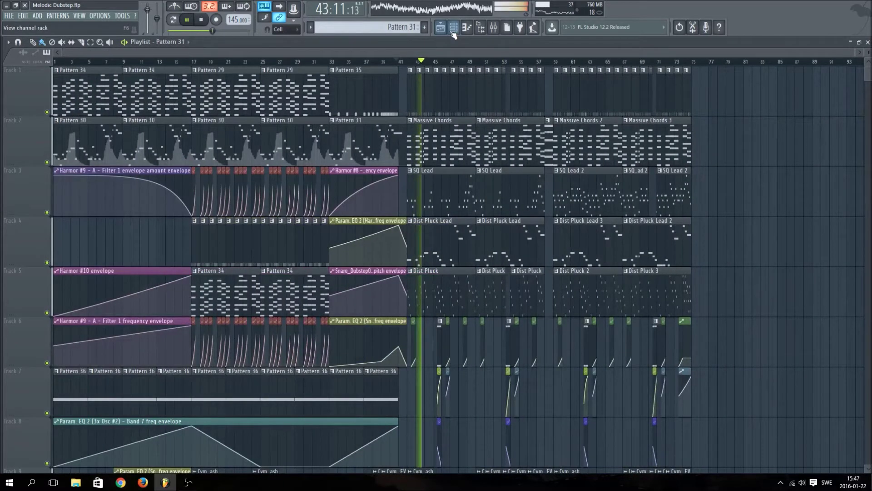
# - Examine the final held note of Pattern 31 in the piano roll and return to the playlist
pyautogui.click(467, 28)
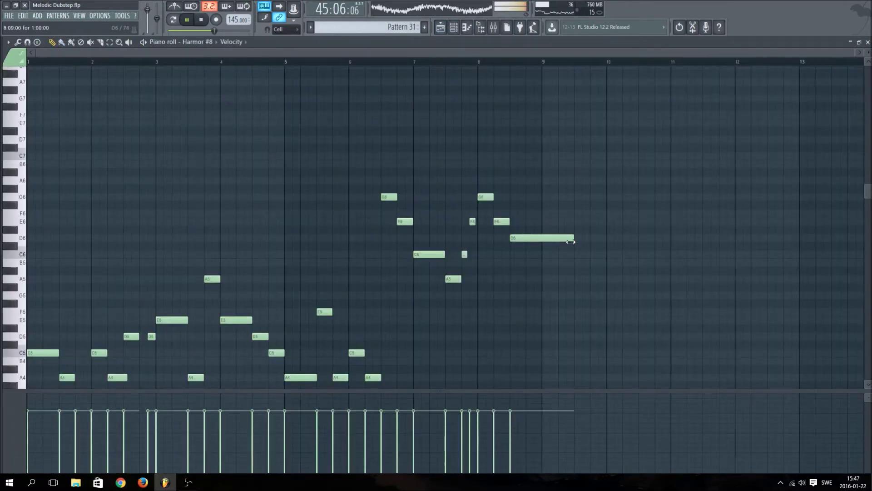
pyautogui.click(454, 28)
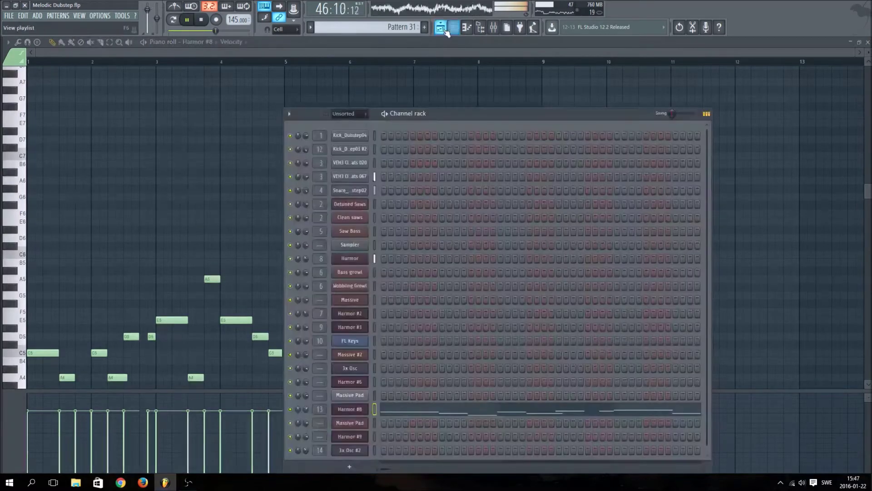
pyautogui.click(442, 28)
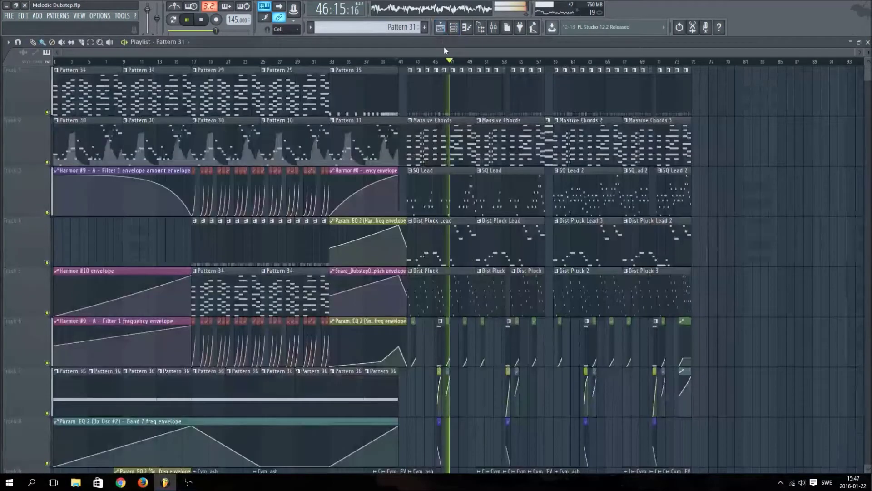
# - Replay the second half of the build-up into the drop and stop playback
pyautogui.click(367, 56)
pyautogui.scroll(-5, 437, 196)
pyautogui.scroll(5, 437, 196)
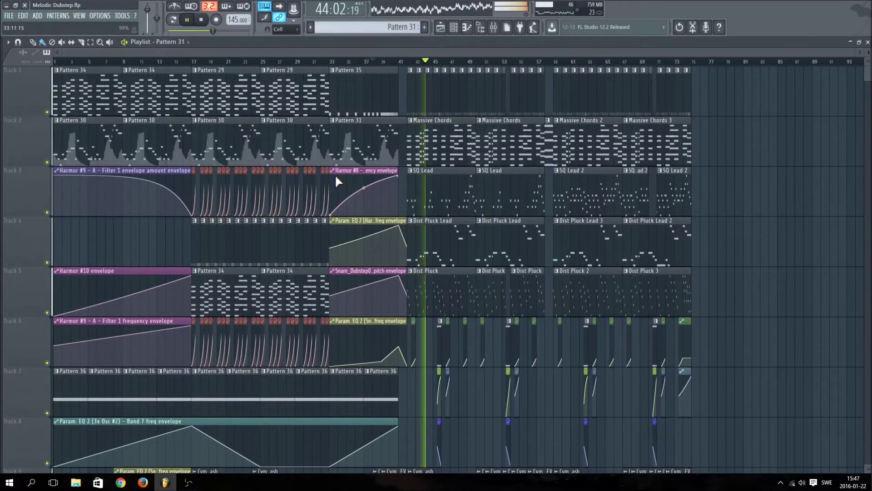
pyautogui.click(186, 20)
pyautogui.click(190, 21)
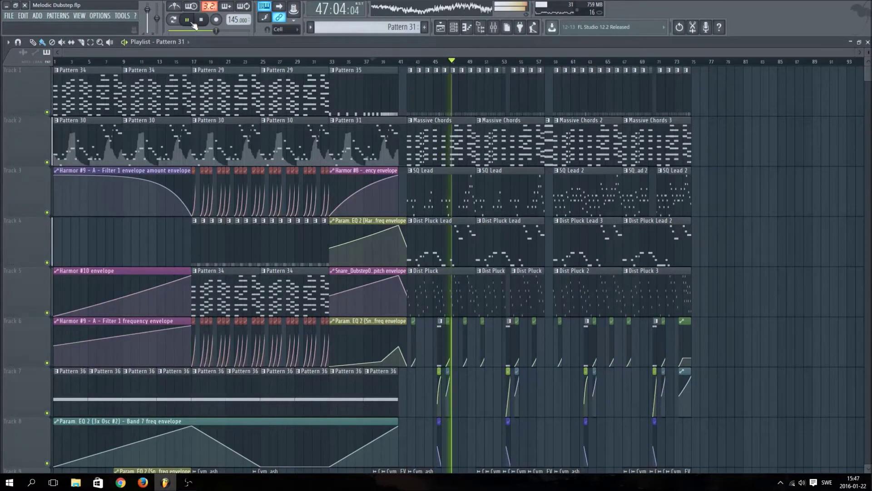
pyautogui.click(200, 21)
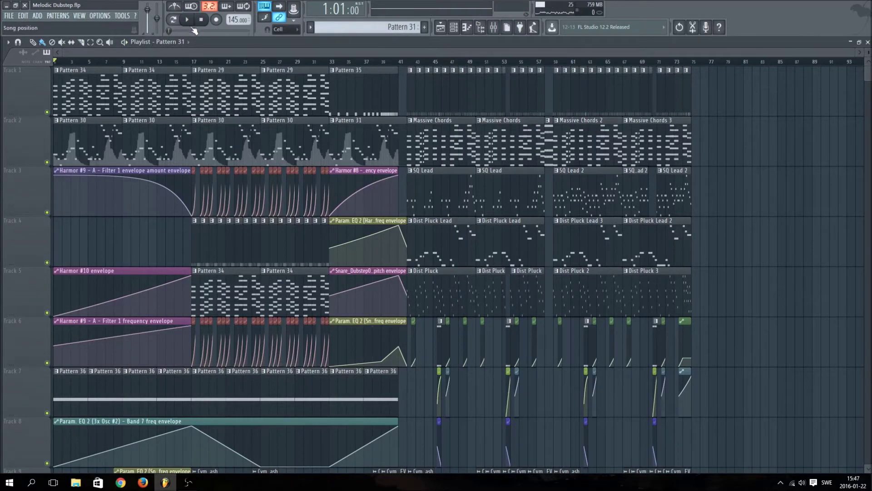
# - Place a CymbalCrash clip at bar 1 on Track 9 and move the snare Band 1 freq envelope clip down to Track 11
pyautogui.moveTo(867, 56); pyautogui.dragTo(867, 68)
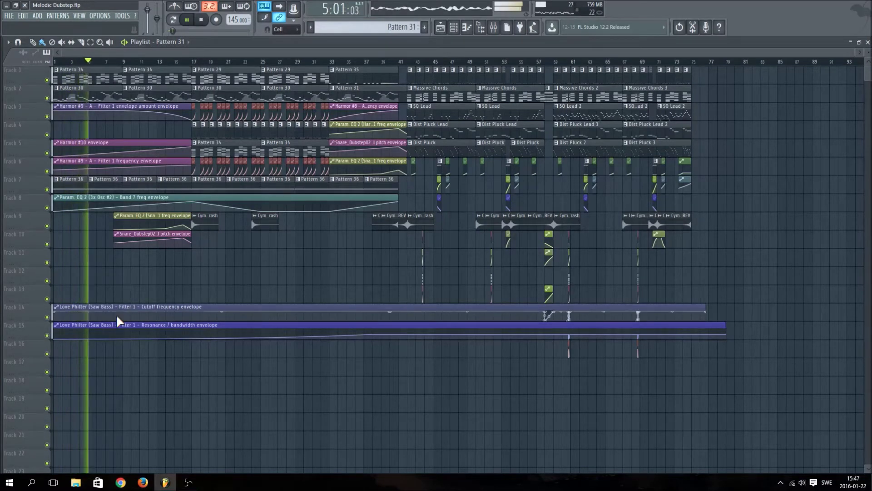
pyautogui.click(209, 226)
pyautogui.moveTo(70, 244); pyautogui.dragTo(58, 222)
pyautogui.moveTo(150, 218); pyautogui.dragTo(150, 254)
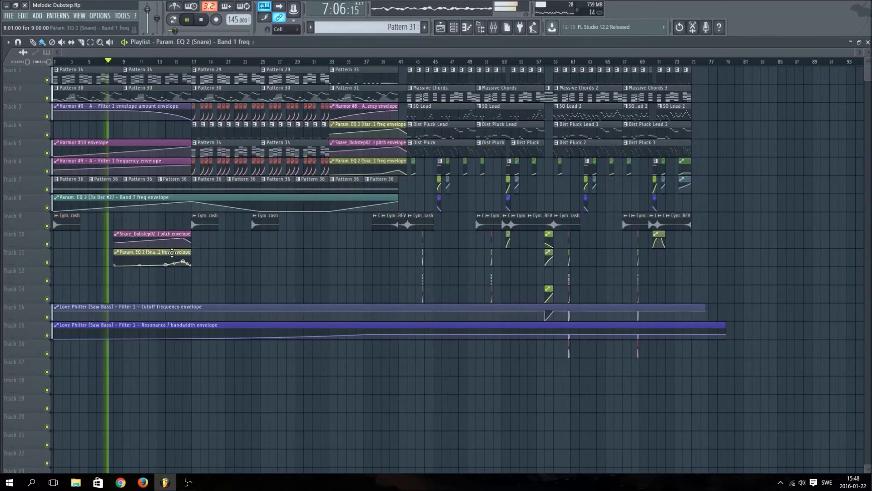
# - Place CymbalCrashREV clips on Track 9 leading into bars 17 and 25, with the second CymbalCrash starting at bar 25
pyautogui.click(377, 229)
pyautogui.moveTo(283, 272); pyautogui.dragTo(177, 222)
pyautogui.click(234, 244)
pyautogui.moveTo(268, 226)
pyautogui.mouseDown()
pyautogui.moveTo(277, 226)
pyautogui.moveTo(252, 222)
pyautogui.mouseUp()
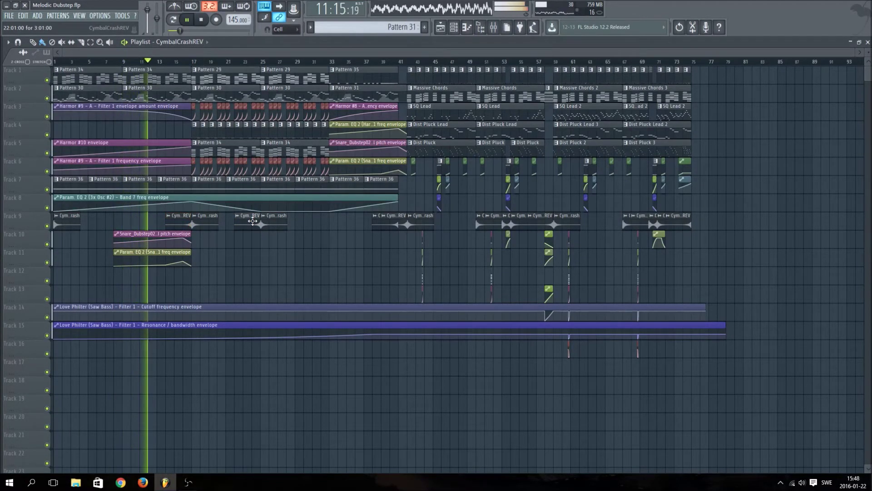
# - Place a CymbalCrashREV clip ending at bar 33 on Track 9, followed by a CymbalCrash clip at bar 33
pyautogui.click(311, 225)
pyautogui.click(408, 224)
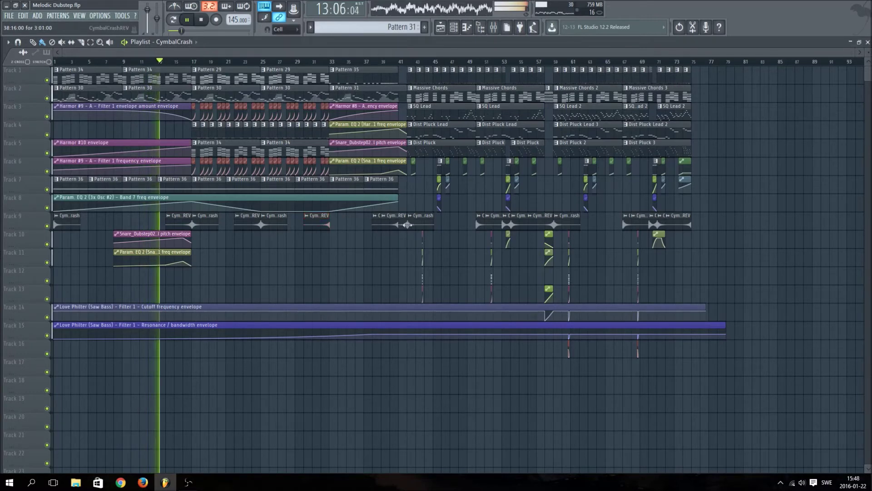
pyautogui.click(334, 224)
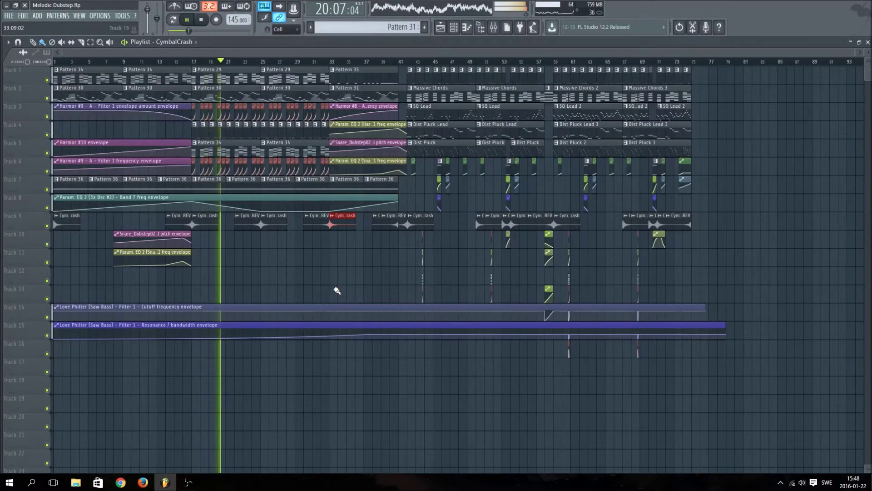
# - Audition Pattern 30 and Pattern 31 in pattern mode to find the right pattern for the intro
pyautogui.click(400, 29)
pyautogui.click(440, 288)
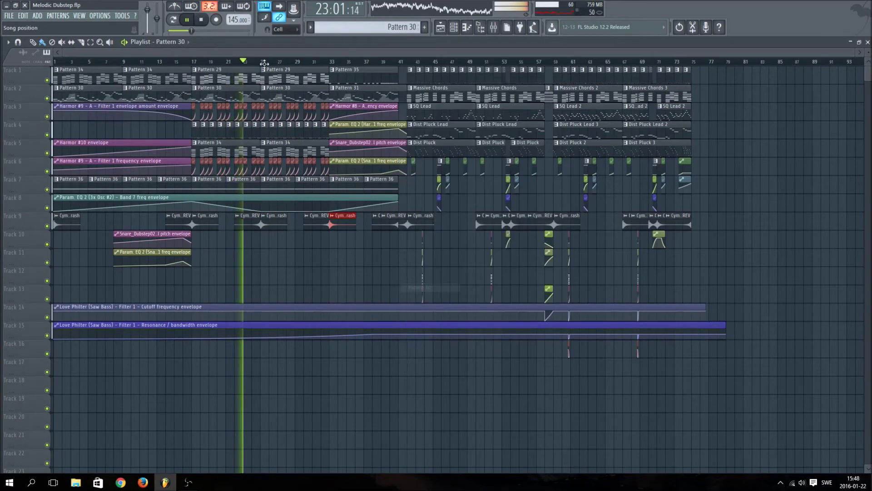
pyautogui.click(173, 19)
pyautogui.click(392, 27)
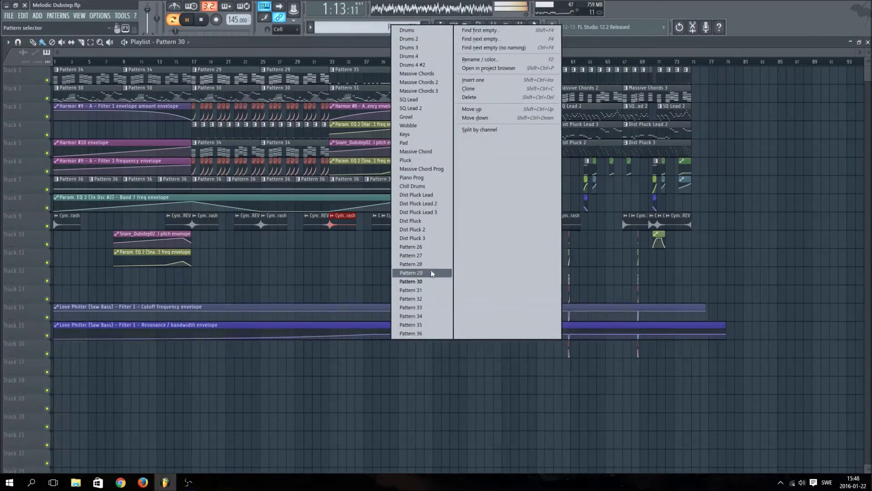
pyautogui.click(426, 287)
pyautogui.click(426, 287)
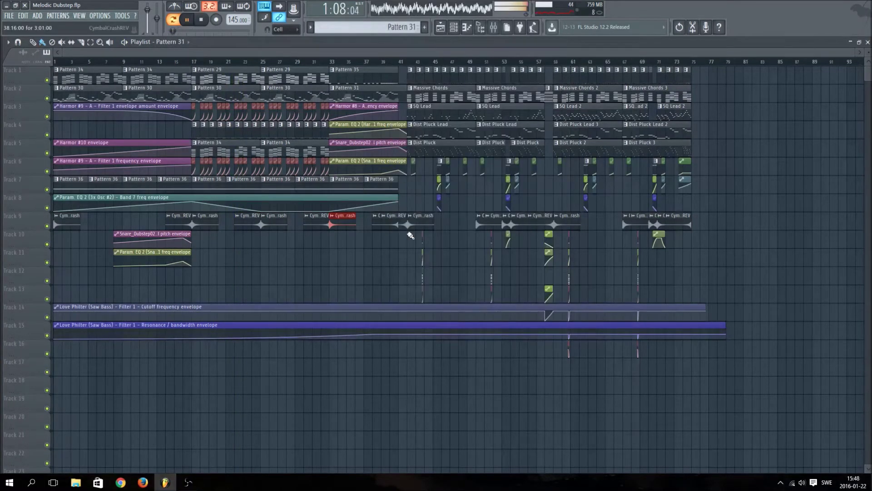
# - Select Pattern 32, lay repeated clips of it on Track 12 from bar 1 to 19, and play the song from bar 1
pyautogui.click(380, 26)
pyautogui.click(411, 299)
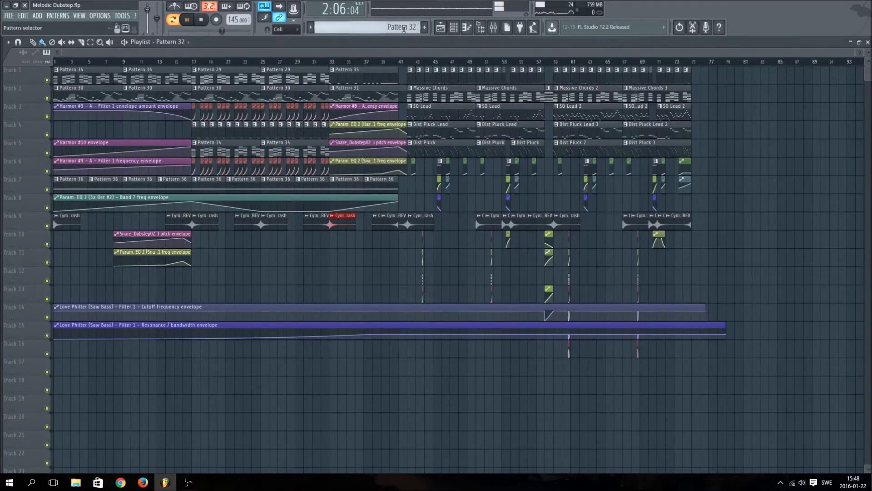
pyautogui.moveTo(83, 283); pyautogui.dragTo(180, 288)
pyautogui.click(57, 62)
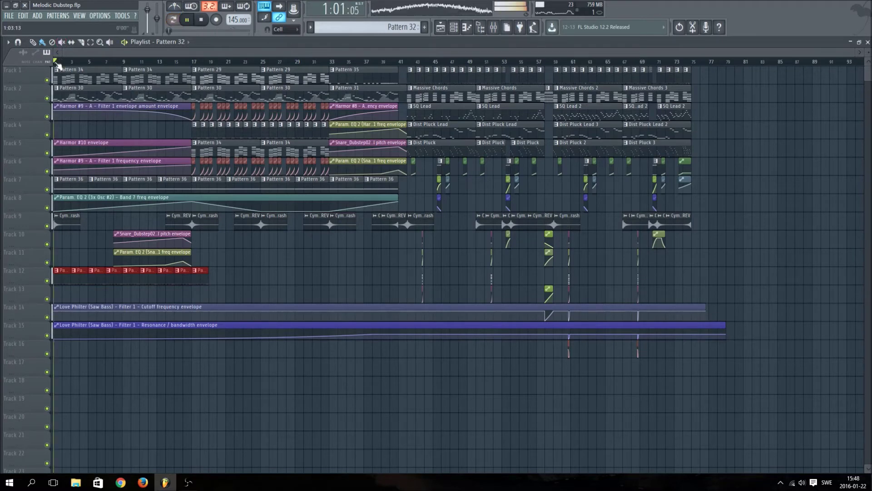
# - Make the snare Band 1 freq envelope clip on Track 11 unique and extend it back to start at bar 1
pyautogui.click(191, 234)
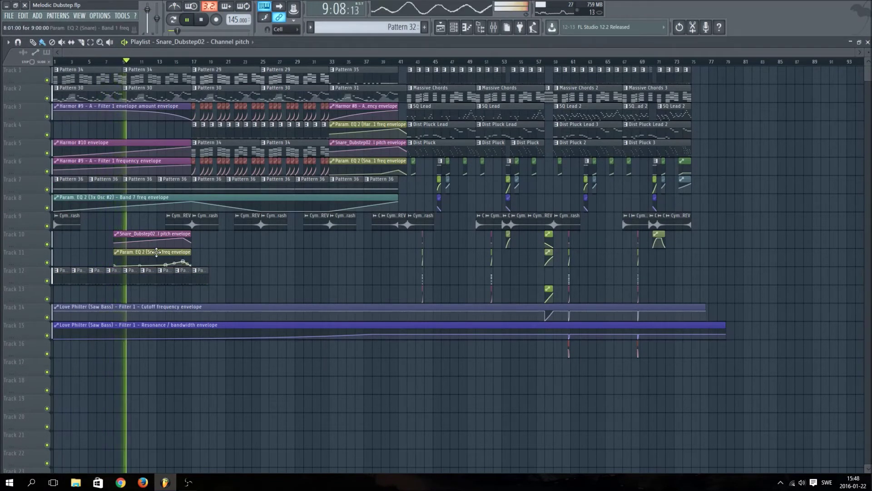
pyautogui.rightClick(115, 257)
pyautogui.click(147, 303)
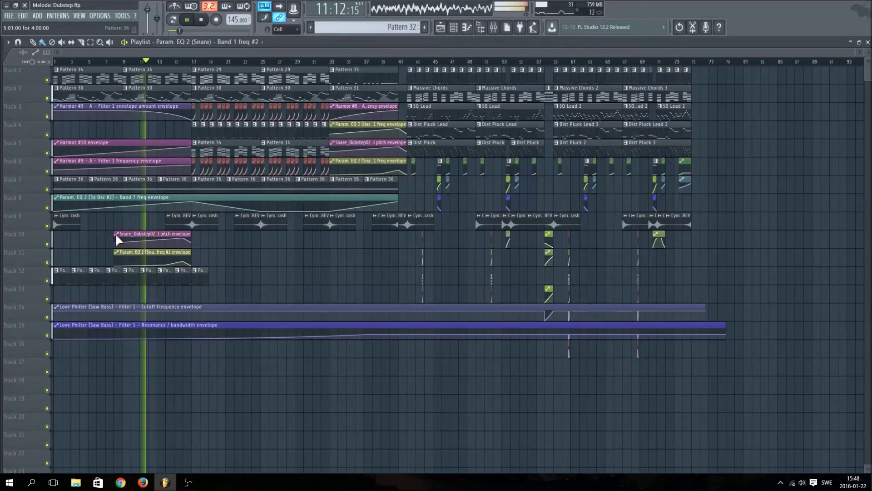
pyautogui.moveTo(139, 252); pyautogui.dragTo(74, 250)
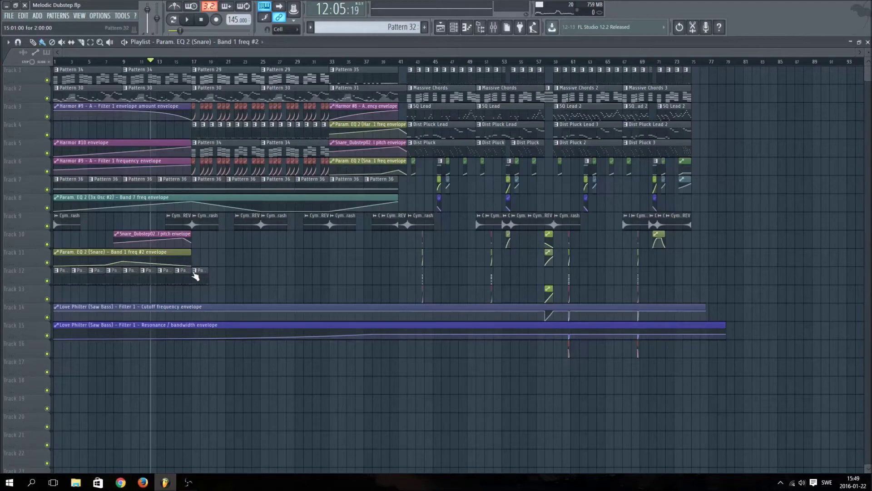
# - Flatten the Band 1 freq #2 envelope by removing its intermediate points, leaving a drop just before bar 17
pyautogui.rightClick(123, 261)
pyautogui.click(143, 272)
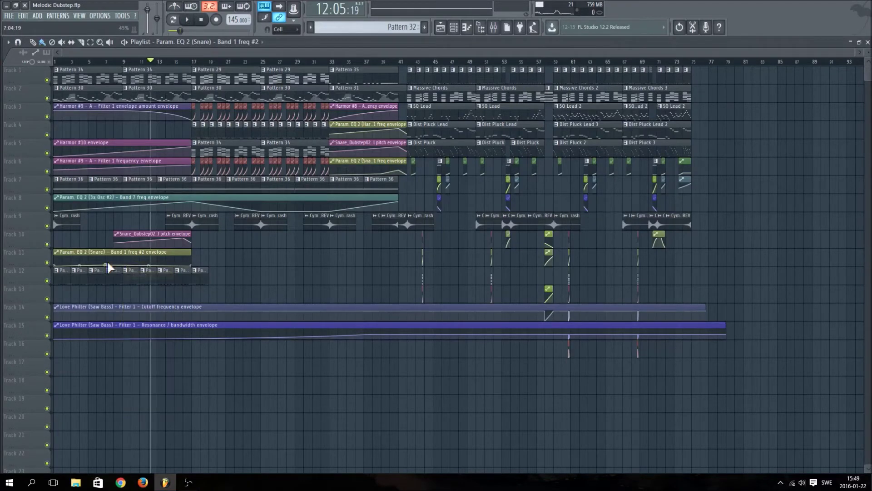
pyautogui.rightClick(108, 264)
pyautogui.click(119, 278)
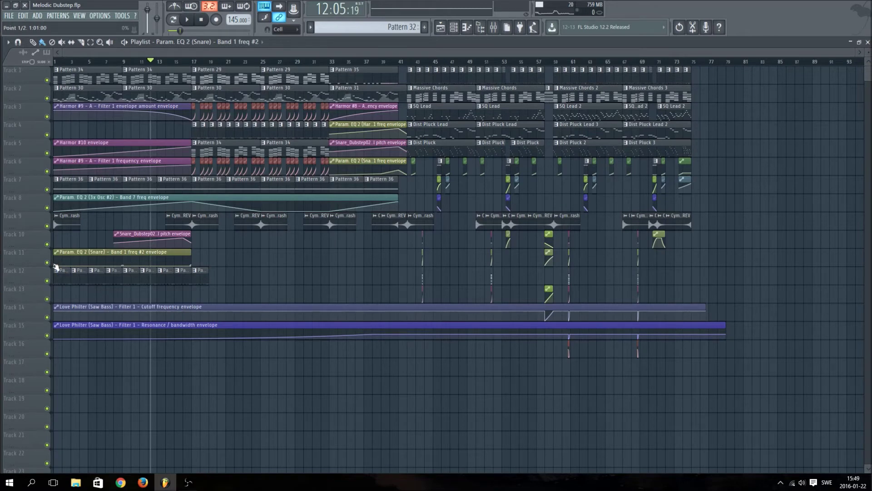
pyautogui.rightClick(181, 261)
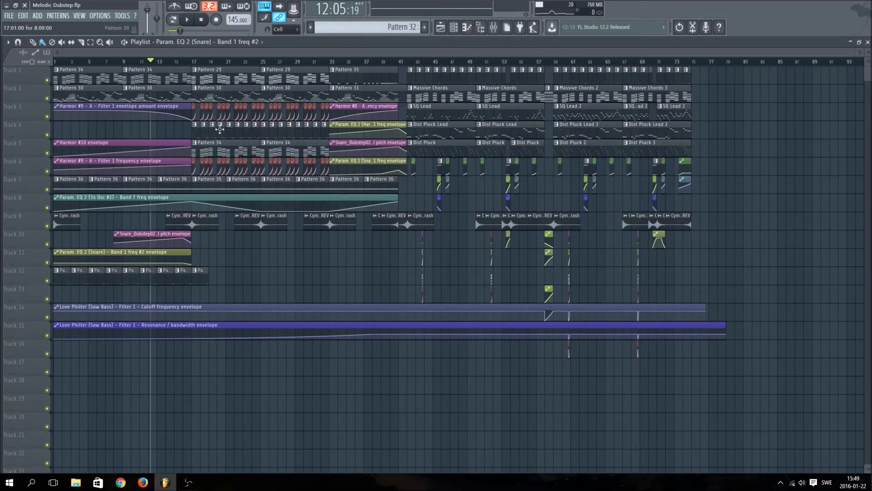
# - Delete the Snare_Dubstep02 channel pitch envelope clip from Track 10 and replay the song from bar 1
pyautogui.click(186, 26)
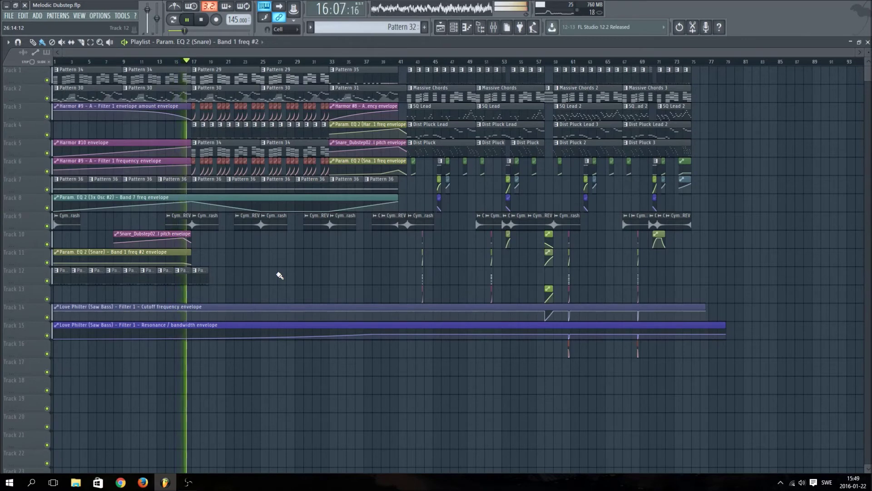
pyautogui.rightClick(181, 234)
pyautogui.click(57, 63)
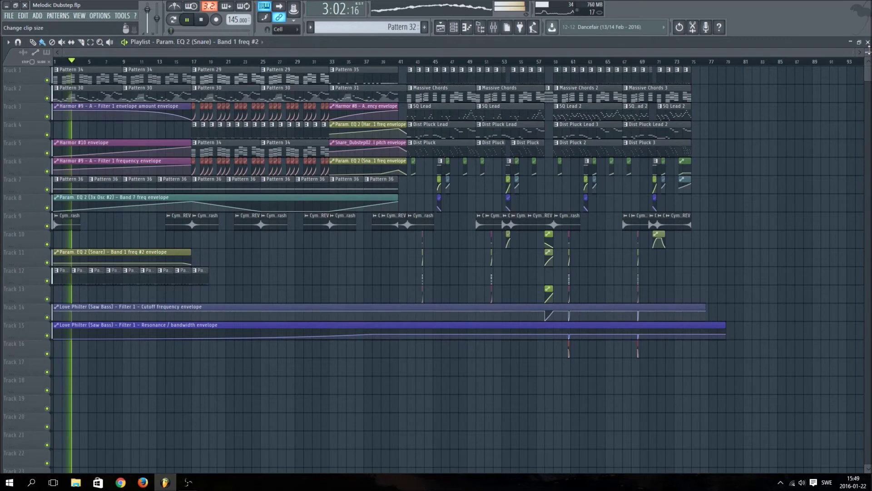
# - Raise the Band 1 freq #2 envelope to a flat 45% from bar 1 to 15, falling to its minimum at bar 17
pyautogui.scroll(4, 530, 308)
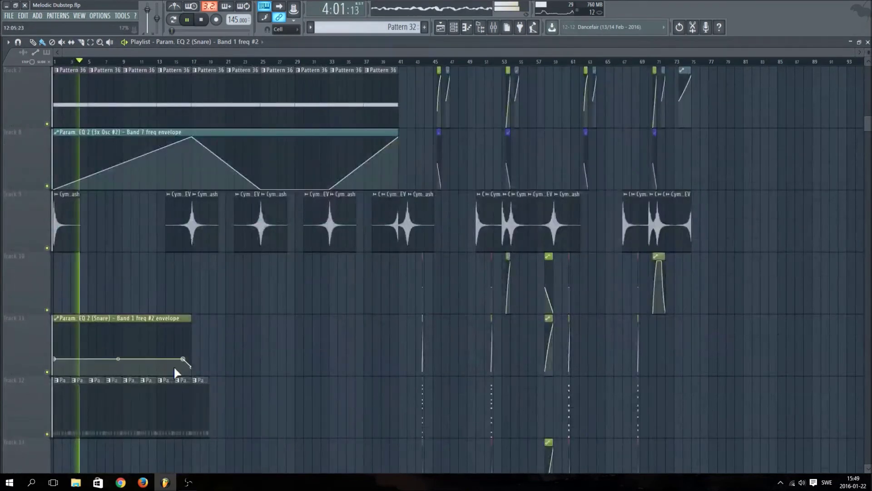
pyautogui.moveTo(54, 358); pyautogui.dragTo(54, 351)
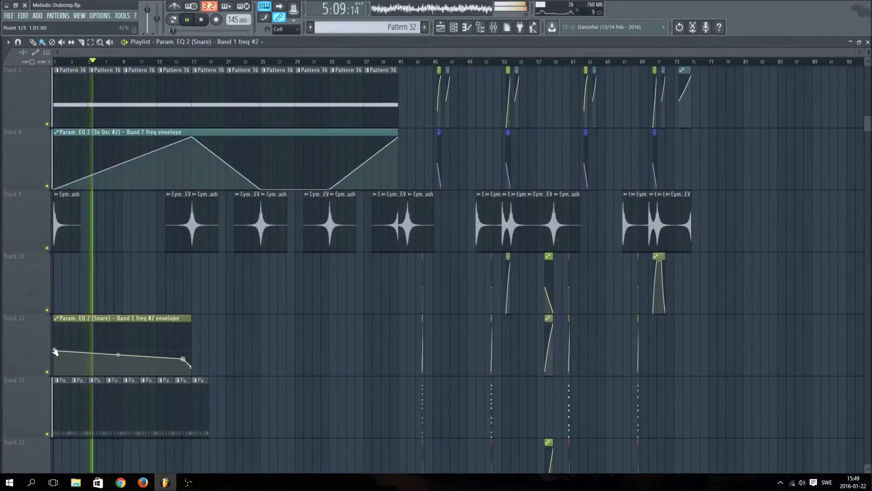
pyautogui.moveTo(184, 359); pyautogui.dragTo(173, 349)
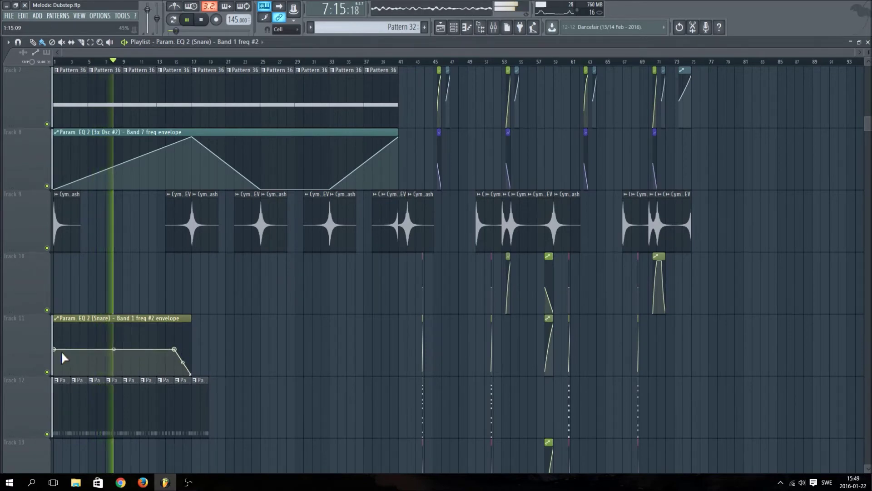
# - Extend the Band 1 freq #2 clip to bar 18, hold 45% until 16:09:00 before the fall, and play the change into bar 17
pyautogui.moveTo(869, 52); pyautogui.dragTo(869, 40)
pyautogui.scroll(3, 658, 259)
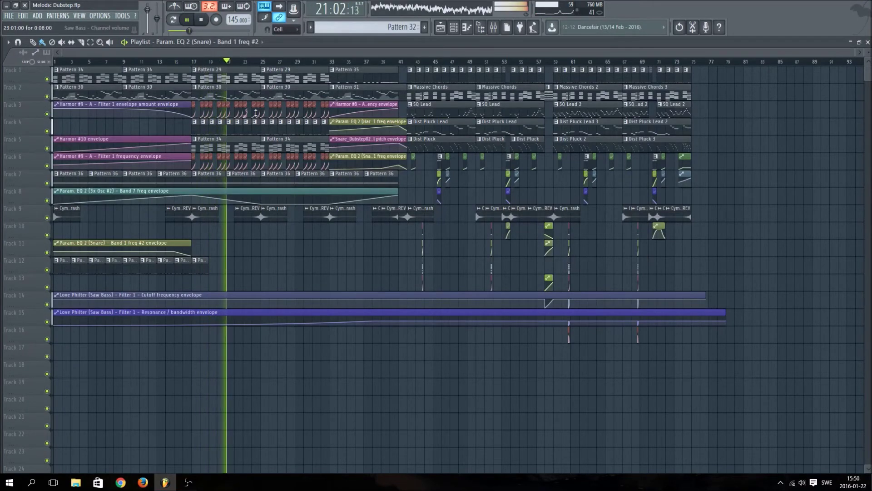
pyautogui.scroll(5, 190, 248)
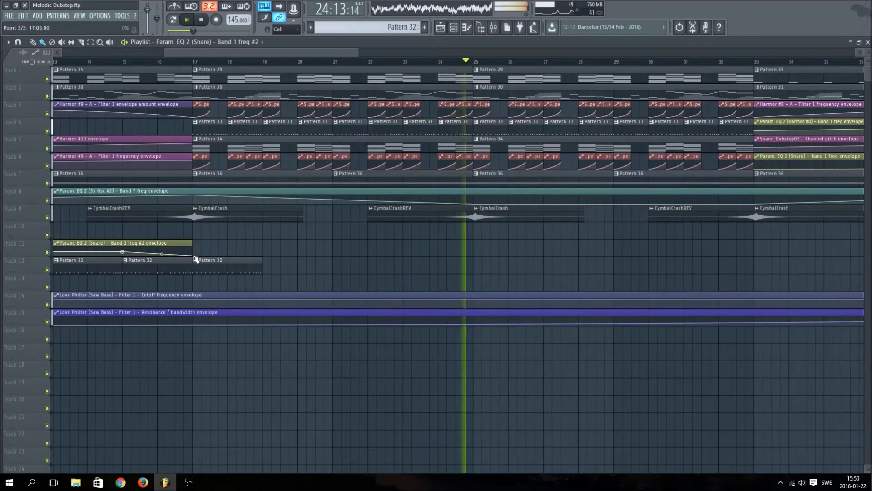
pyautogui.moveTo(191, 243); pyautogui.dragTo(227, 243)
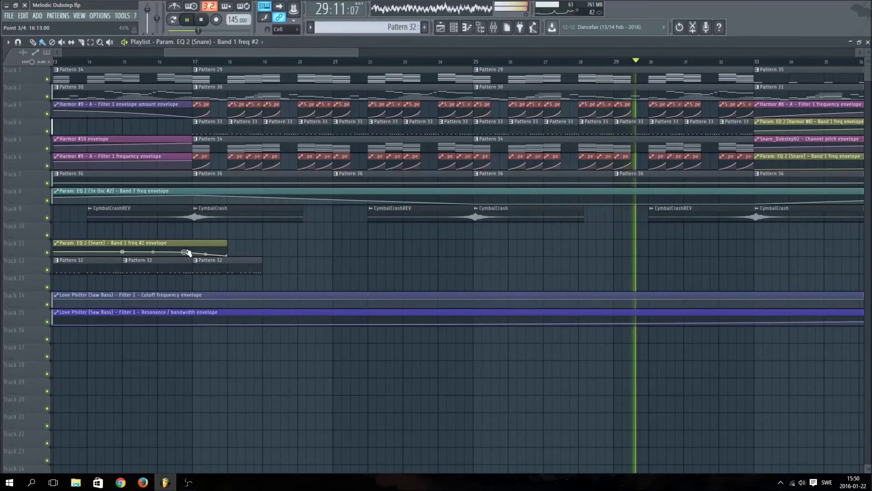
pyautogui.moveTo(186, 251); pyautogui.dragTo(187, 250)
pyautogui.moveTo(189, 253)
pyautogui.mouseDown()
pyautogui.moveTo(167, 252)
pyautogui.moveTo(178, 253)
pyautogui.mouseUp()
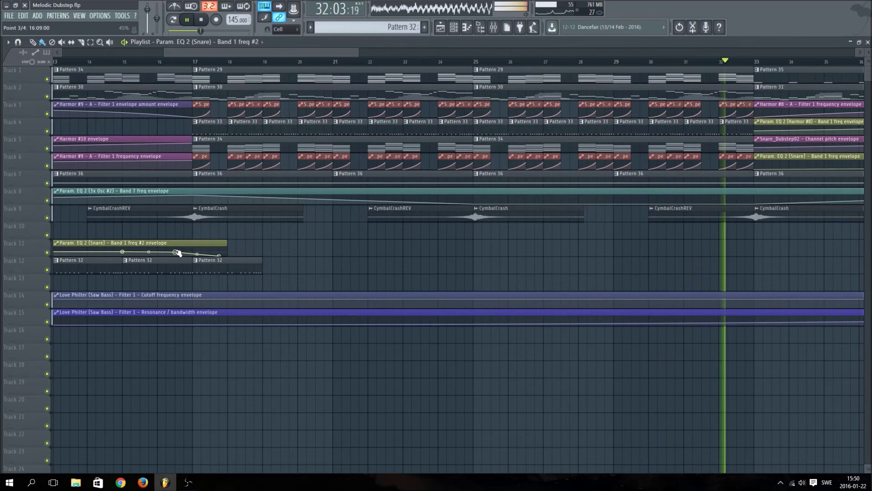
pyautogui.click(153, 61)
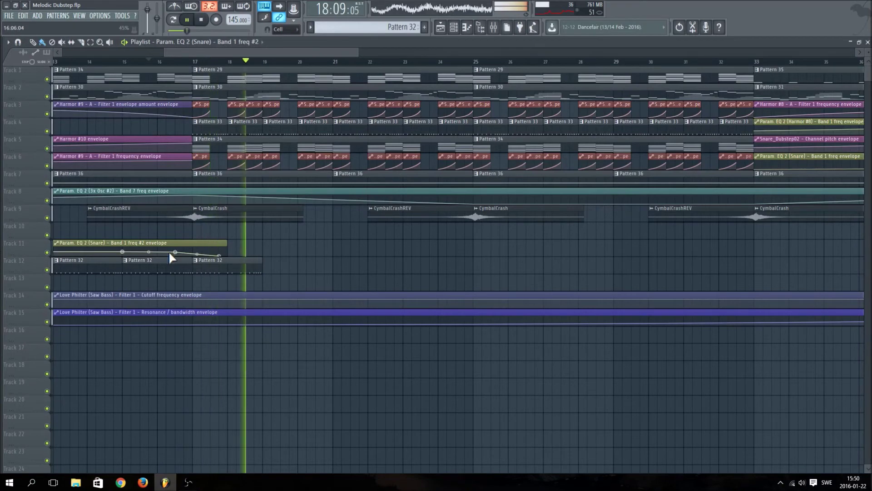
# - Replay the transition into bar 17, starting once from about bar 15 and once from about bar 16
pyautogui.click(128, 62)
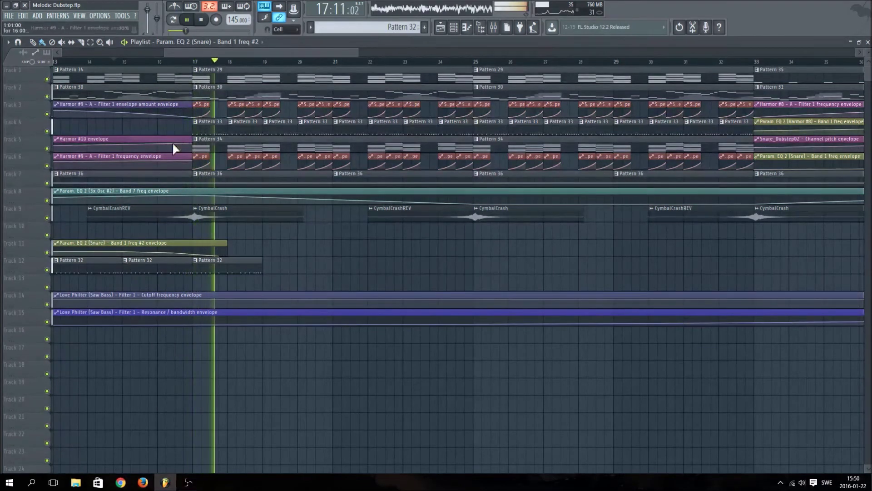
pyautogui.click(165, 62)
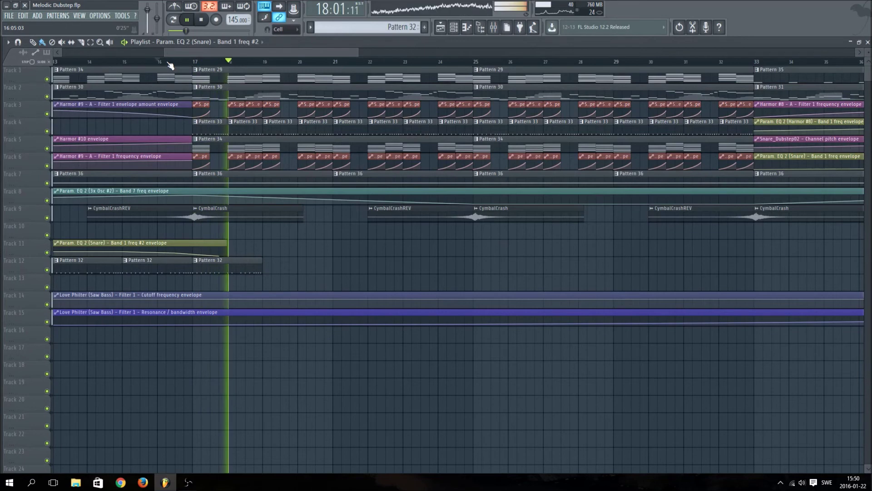
# - Place a copy of Pattern 34 on Track 10 from bar 33 to bar 41
pyautogui.scroll(-3, 169, 65)
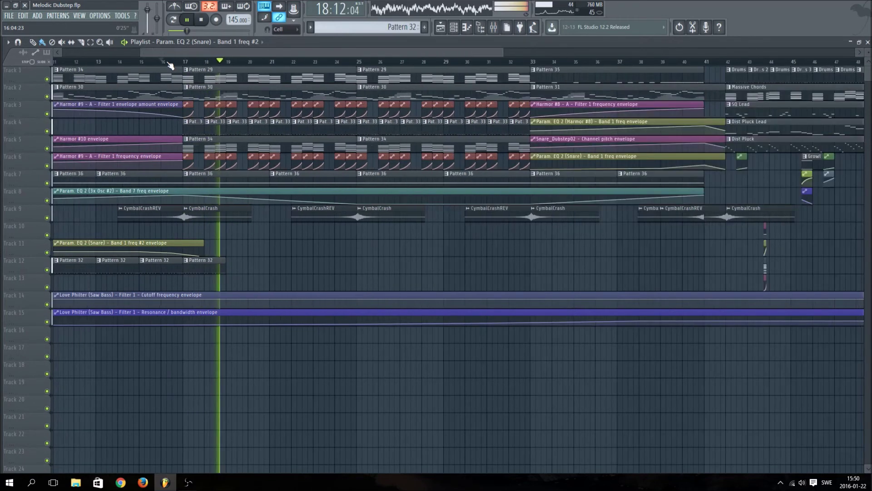
pyautogui.scroll(-3, 169, 65)
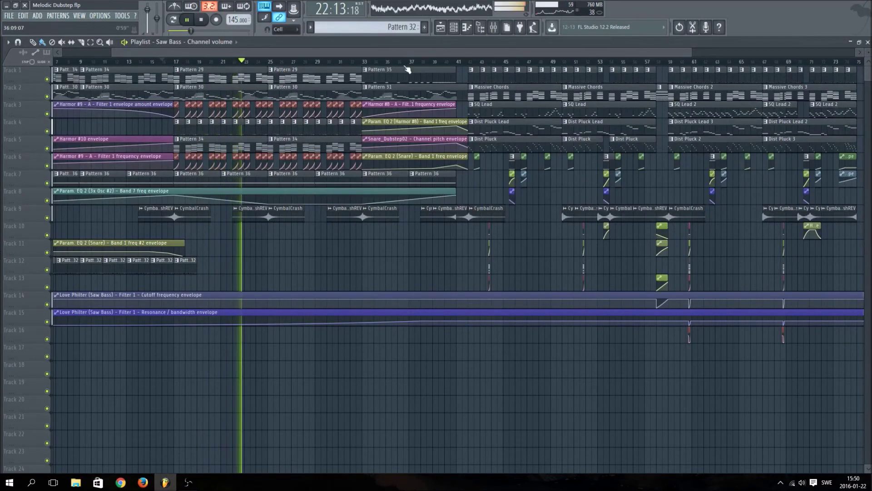
pyautogui.scroll(-2, 408, 66)
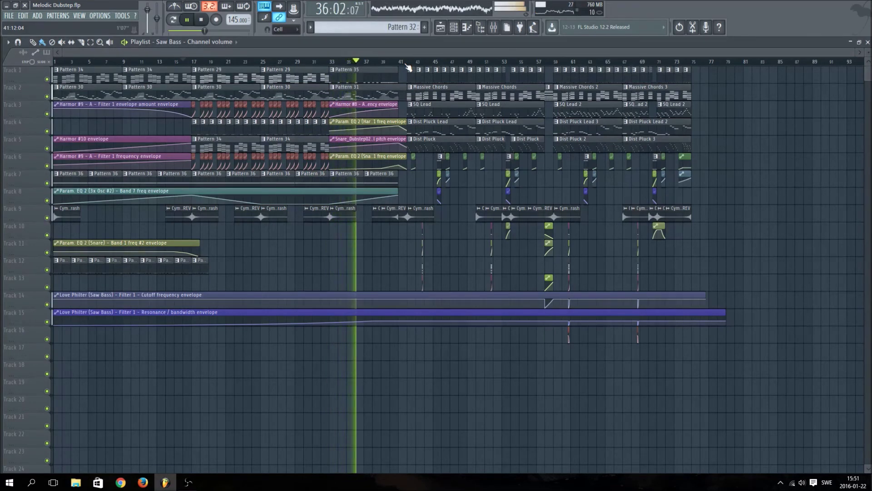
pyautogui.click(176, 79)
pyautogui.click(332, 233)
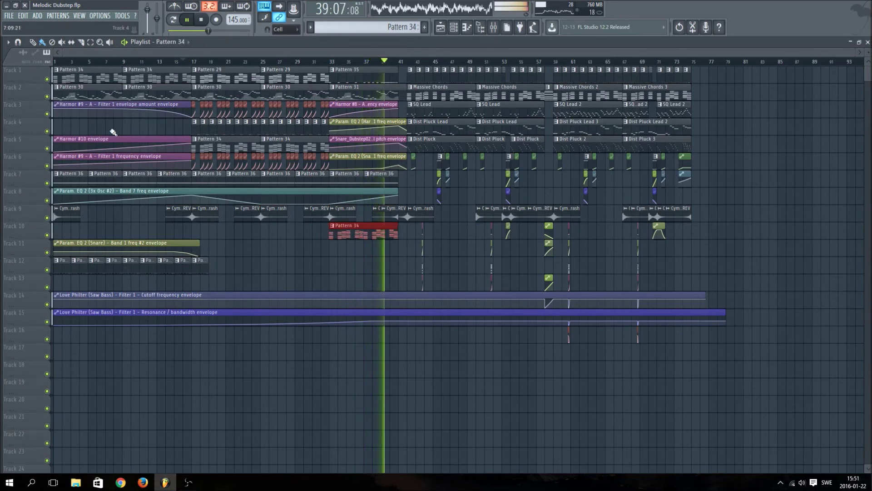
# - Add a unique copy of the Harmor #9 Filter 1 envelope amount clip on Track 11 at bar 33, fitted to 8 bars
pyautogui.click(113, 105)
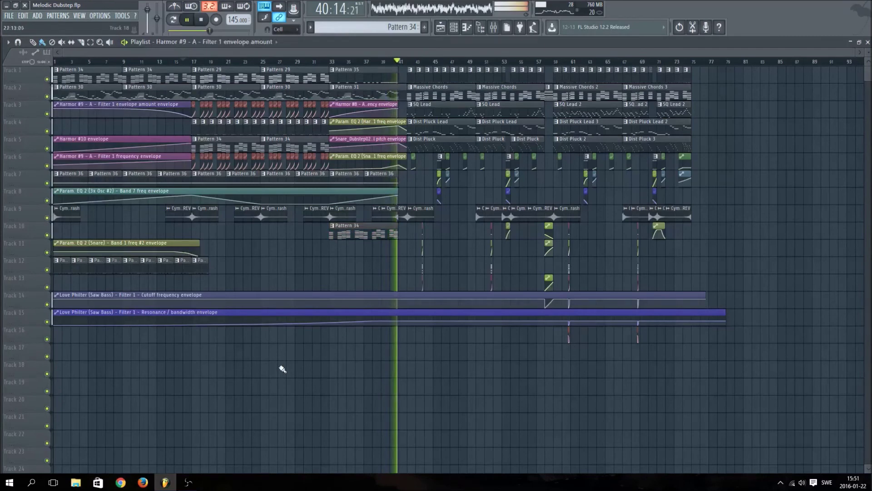
pyautogui.click(334, 335)
pyautogui.click(332, 330)
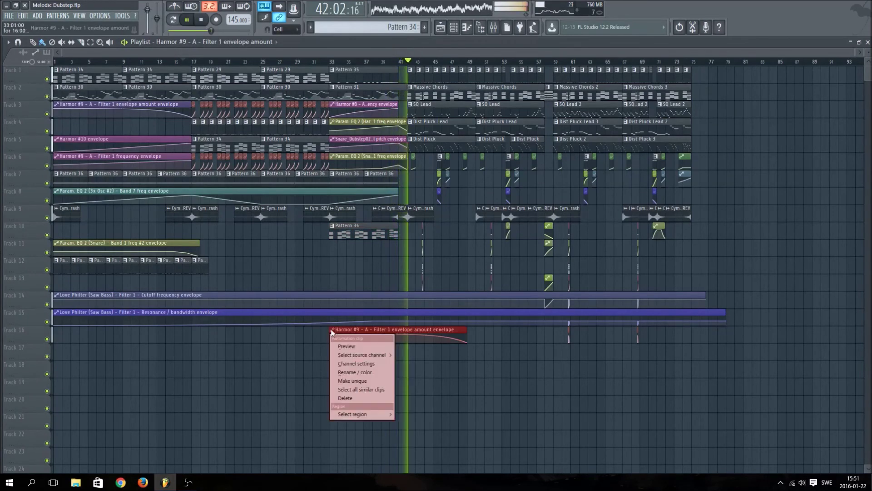
pyautogui.click(352, 380)
pyautogui.moveTo(467, 348); pyautogui.dragTo(386, 244)
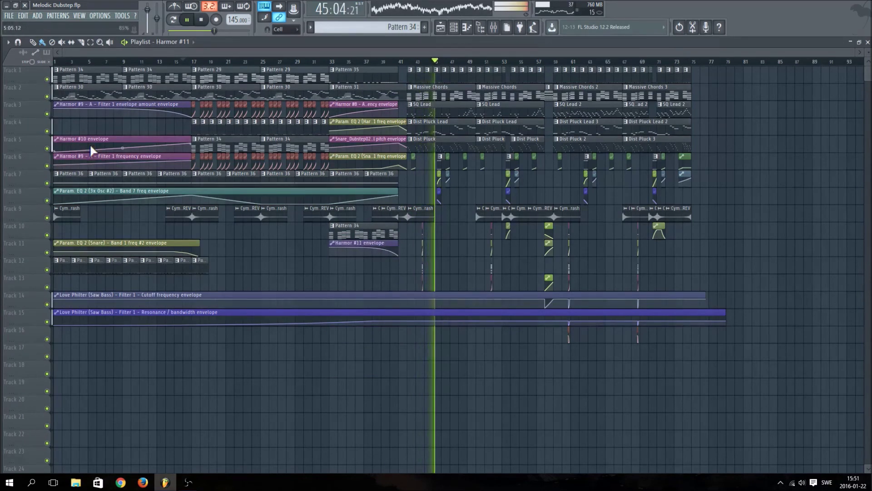
# - Add a unique copy of the Harmor #10 envelope clip on Track 12 at bar 33, fitted to 8 bars
pyautogui.moveTo(91, 149); pyautogui.dragTo(366, 340)
pyautogui.click(332, 329)
pyautogui.click(359, 381)
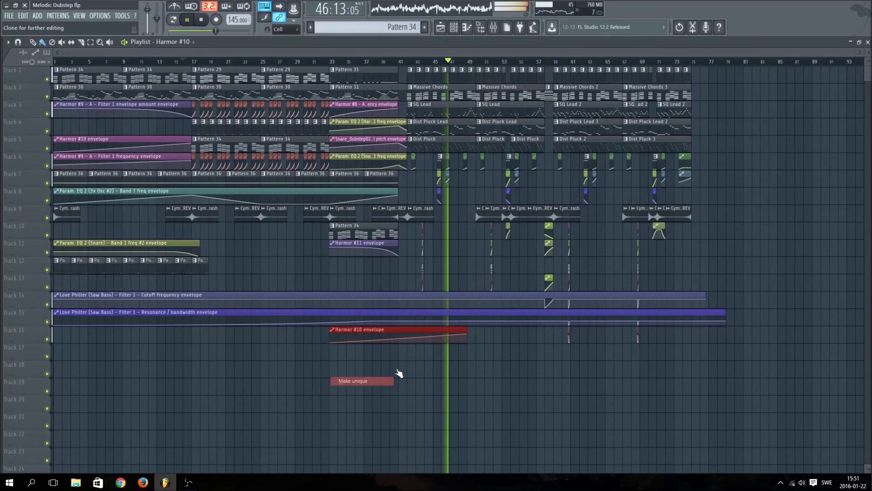
pyautogui.moveTo(467, 334); pyautogui.dragTo(396, 257)
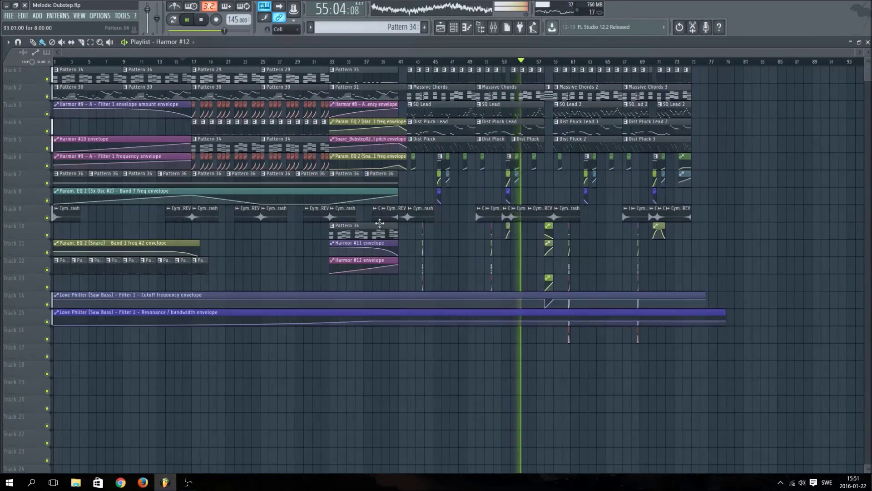
# - Rearrange the bar 33 clips: Pattern 34 on Track 1, Harmor #11 and #12 envelopes on Tracks 10 and 11, Pattern 35 on Track 12
pyautogui.moveTo(379, 68); pyautogui.dragTo(378, 282)
pyautogui.moveTo(378, 231); pyautogui.dragTo(378, 70)
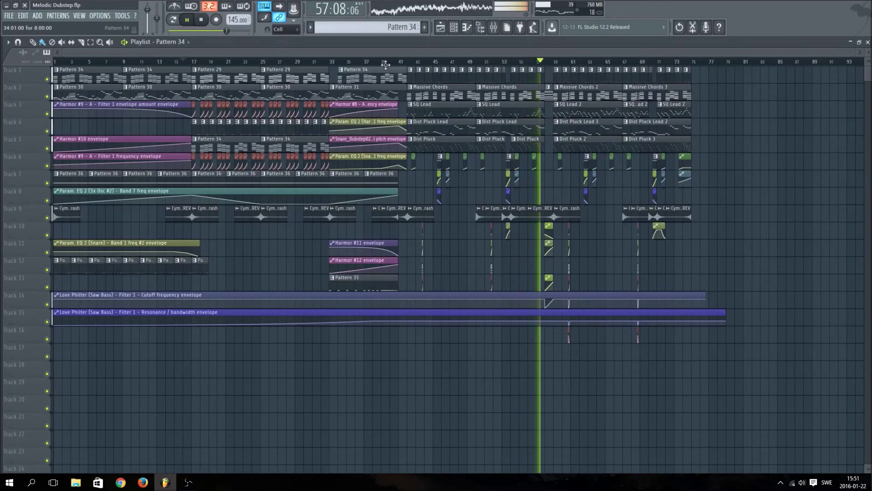
pyautogui.moveTo(356, 239); pyautogui.dragTo(356, 223)
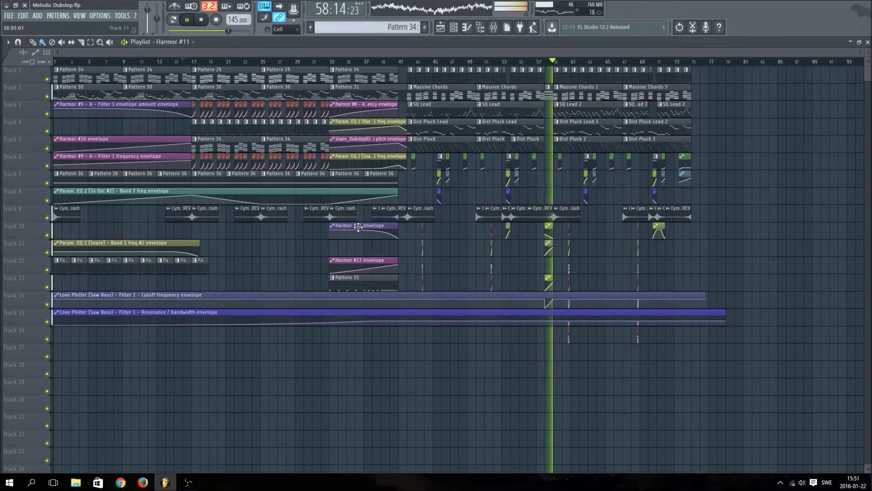
pyautogui.moveTo(356, 260); pyautogui.dragTo(355, 242)
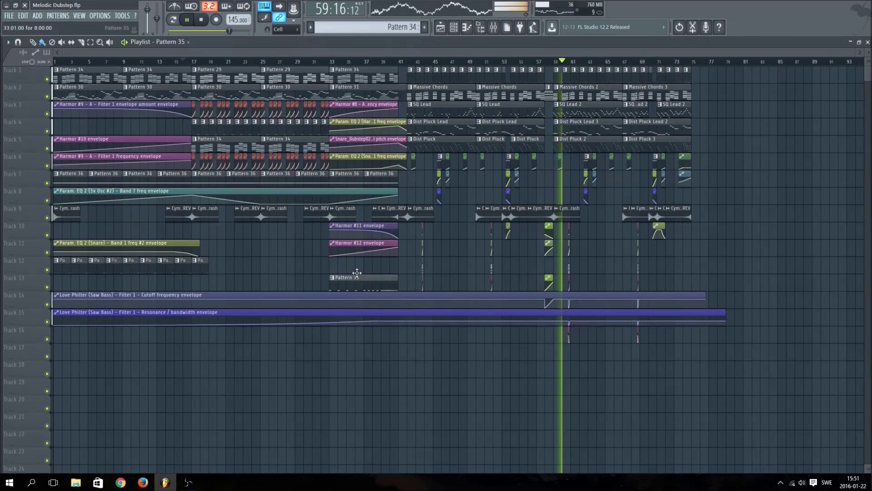
pyautogui.moveTo(355, 277); pyautogui.dragTo(355, 260)
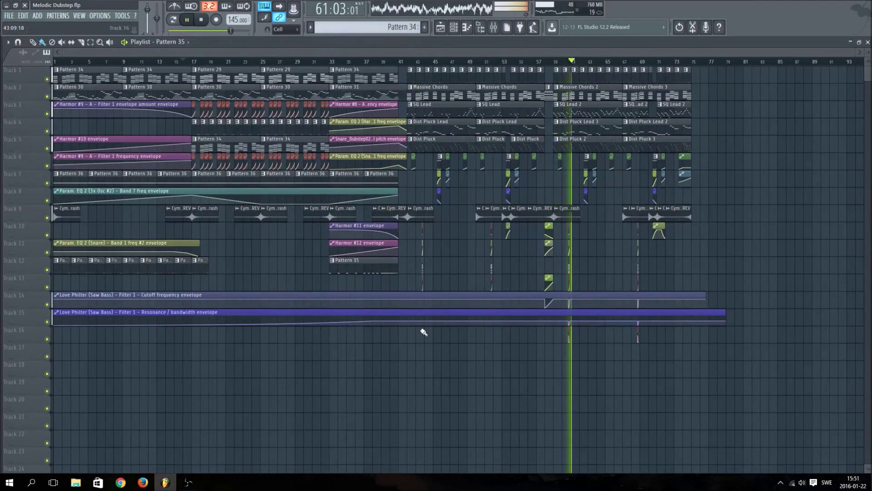